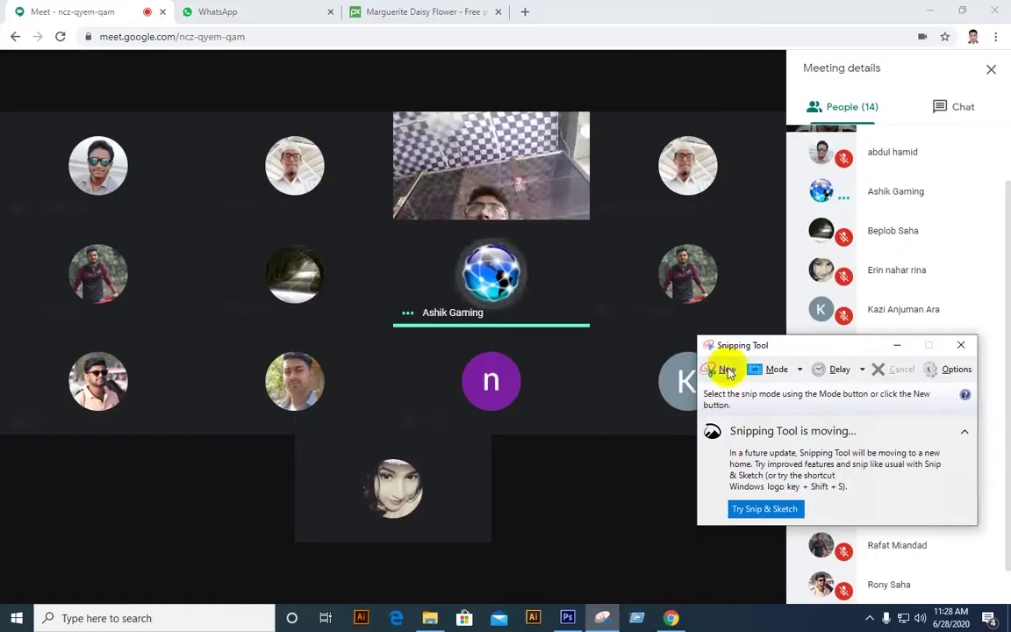
pyautogui.click(722, 369)
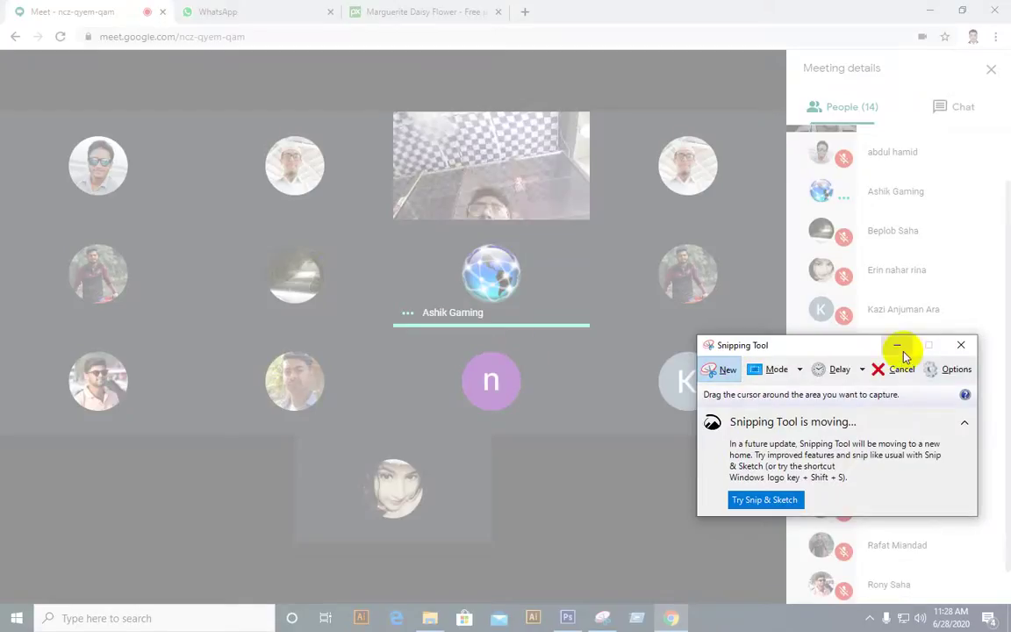
pyautogui.click(897, 345)
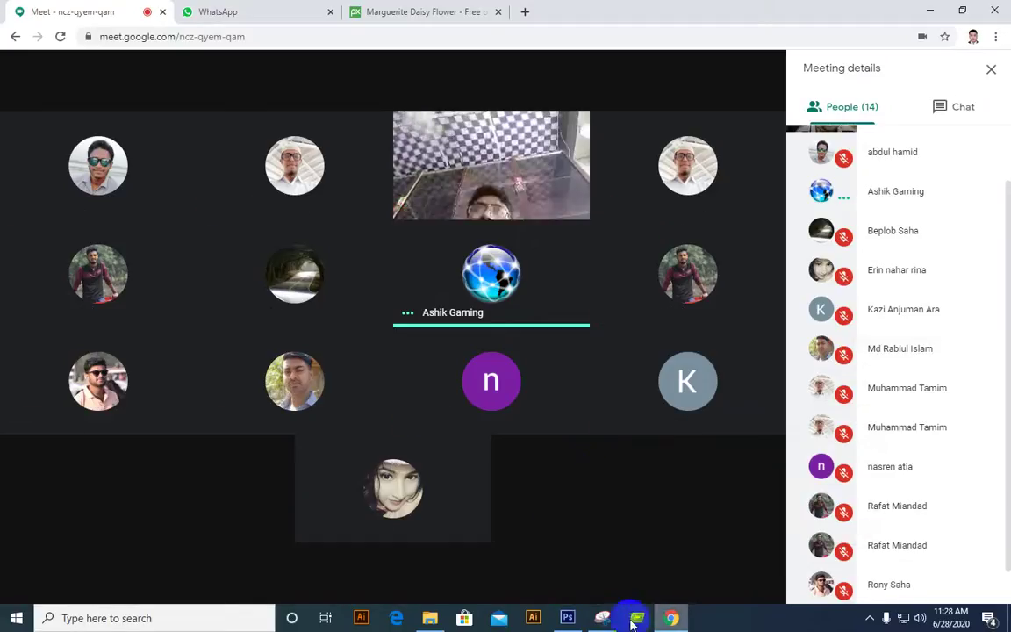
pyautogui.click(602, 619)
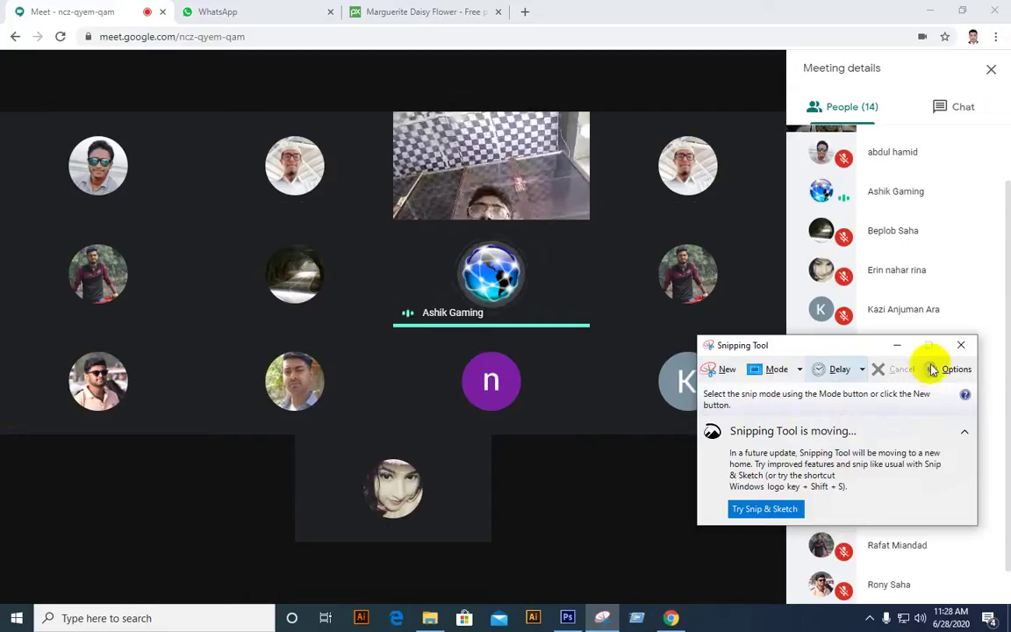
# - Capture a rectangular snip of the meeting's participant grid with names showing and the people list
pyautogui.click(587, 569)
pyautogui.click(684, 419)
pyautogui.click(722, 369)
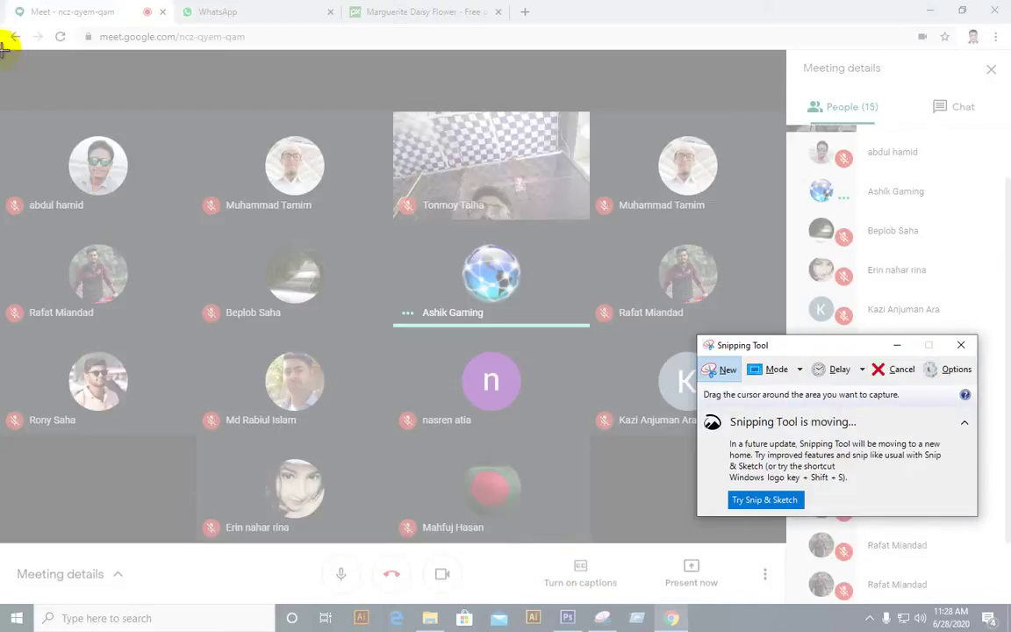
pyautogui.moveTo(3, 48); pyautogui.dragTo(1002, 598)
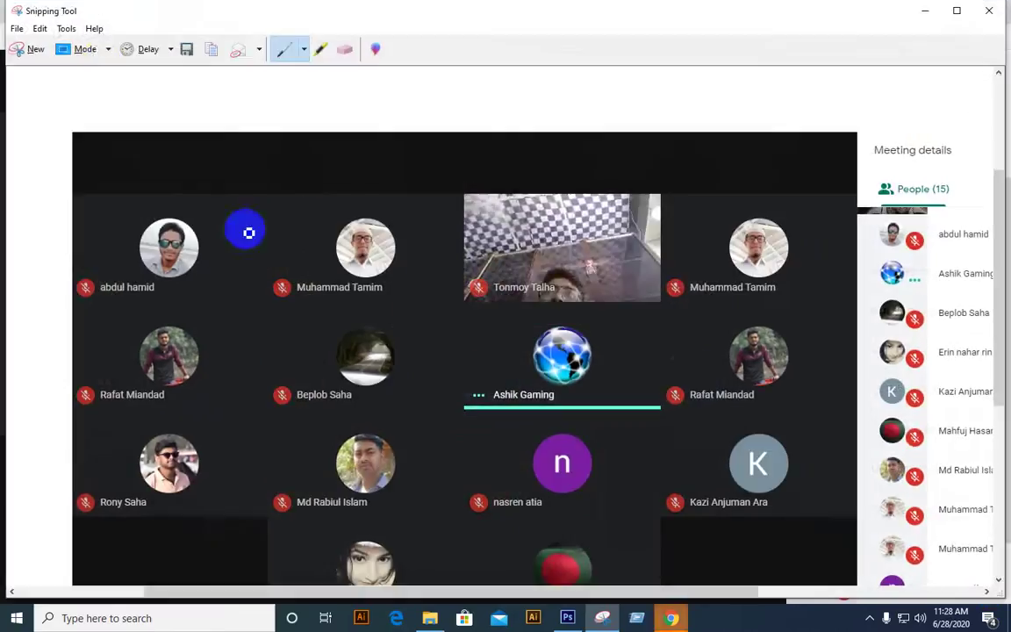
# - Save the snip to the Desktop as a JPEG file named Capture 10 and minimize the Snipping Tool
pyautogui.click(188, 50)
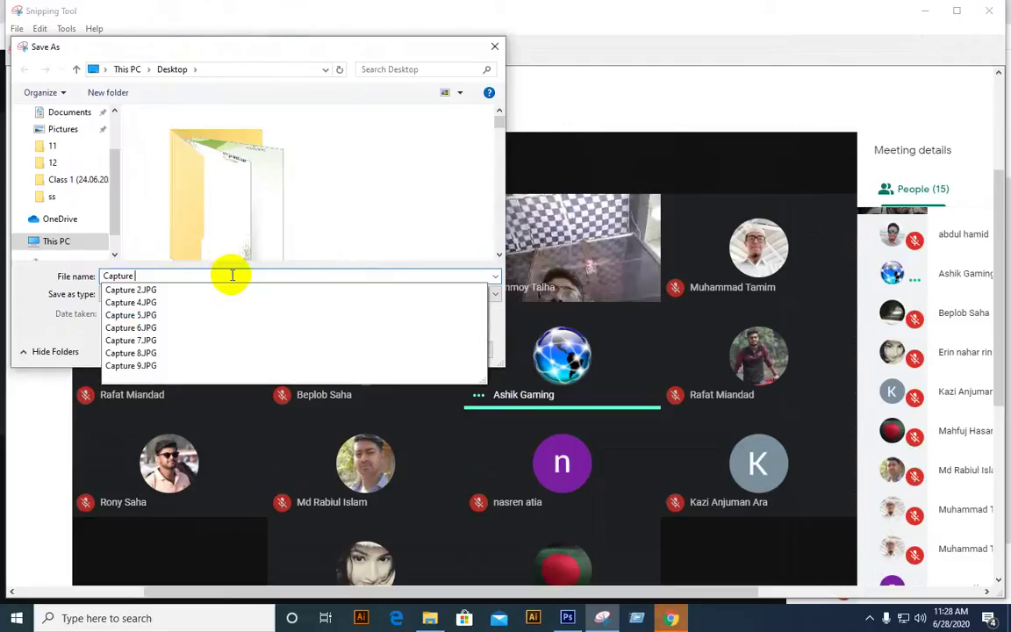
pyautogui.write('10')
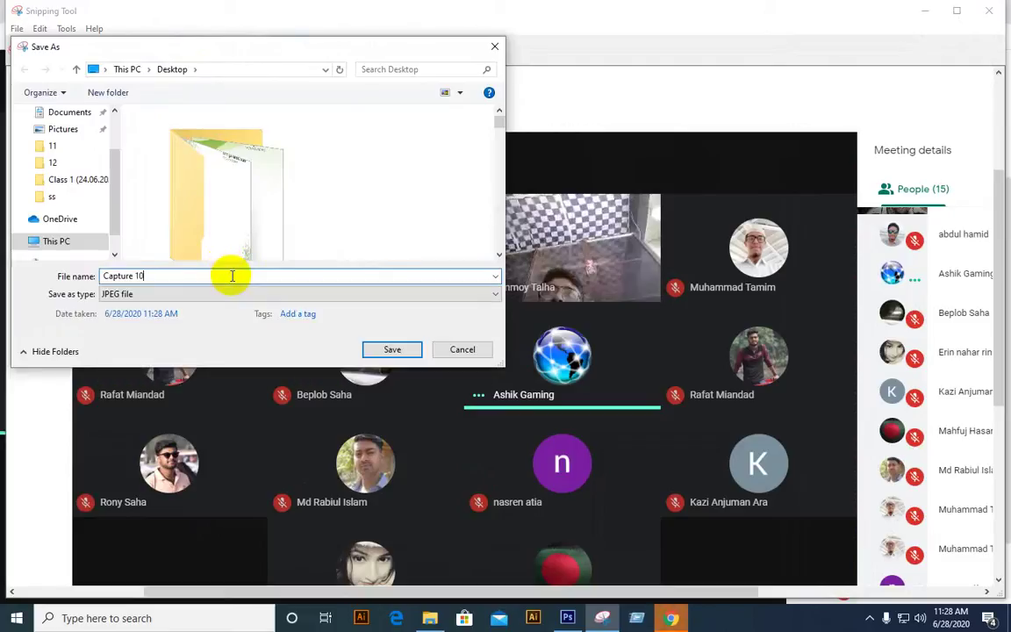
pyautogui.press('Return')
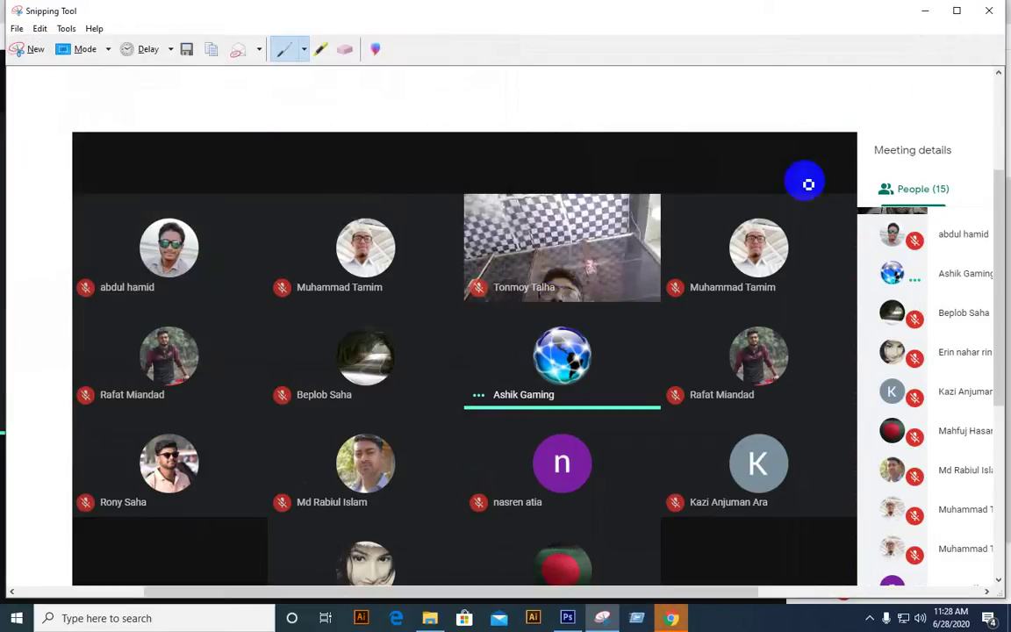
pyautogui.click(924, 11)
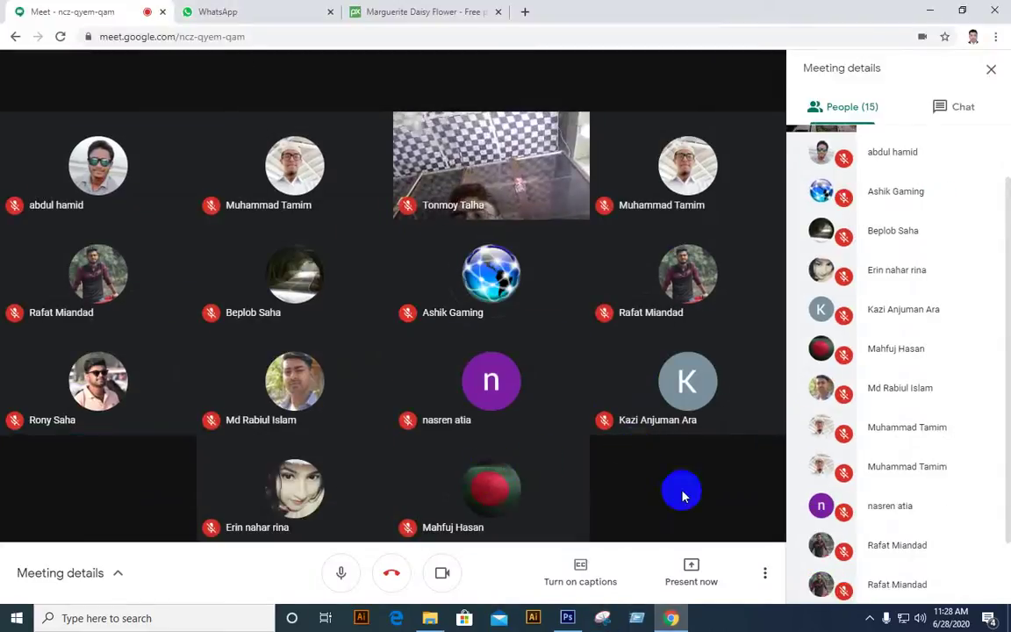
# - Present the entire screen to the Google Meet call and minimize the browser to reveal the desktop
pyautogui.click(822, 475)
pyautogui.scroll(-1, 822, 475)
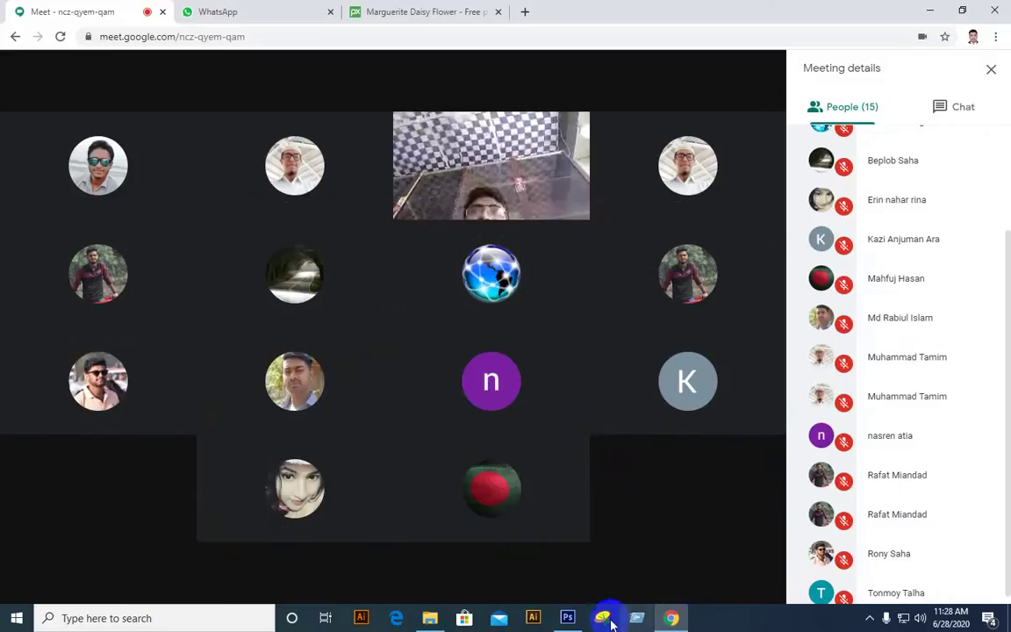
pyautogui.click(647, 618)
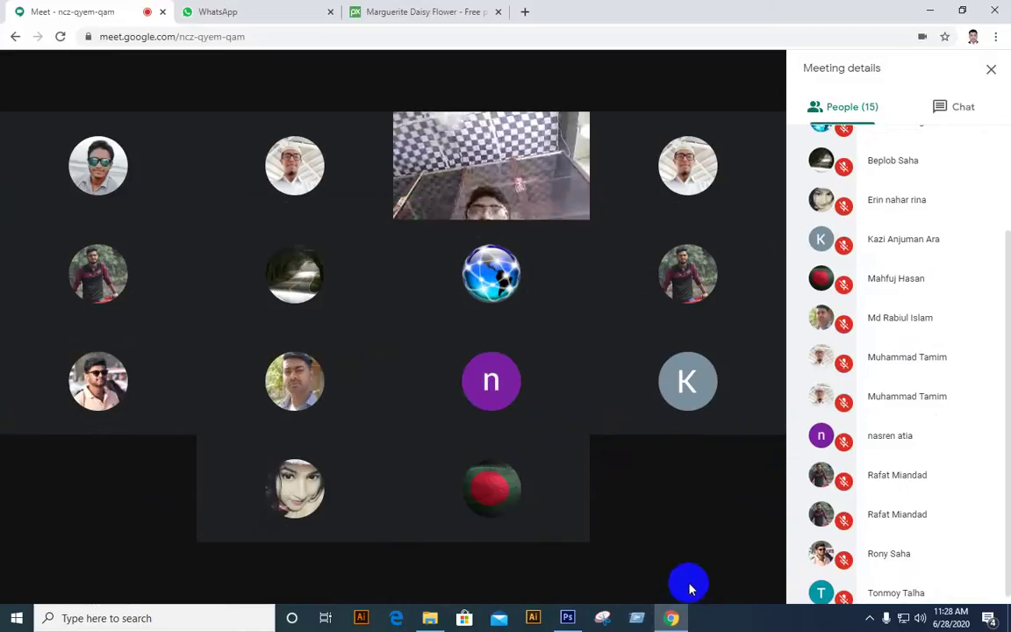
pyautogui.click(699, 572)
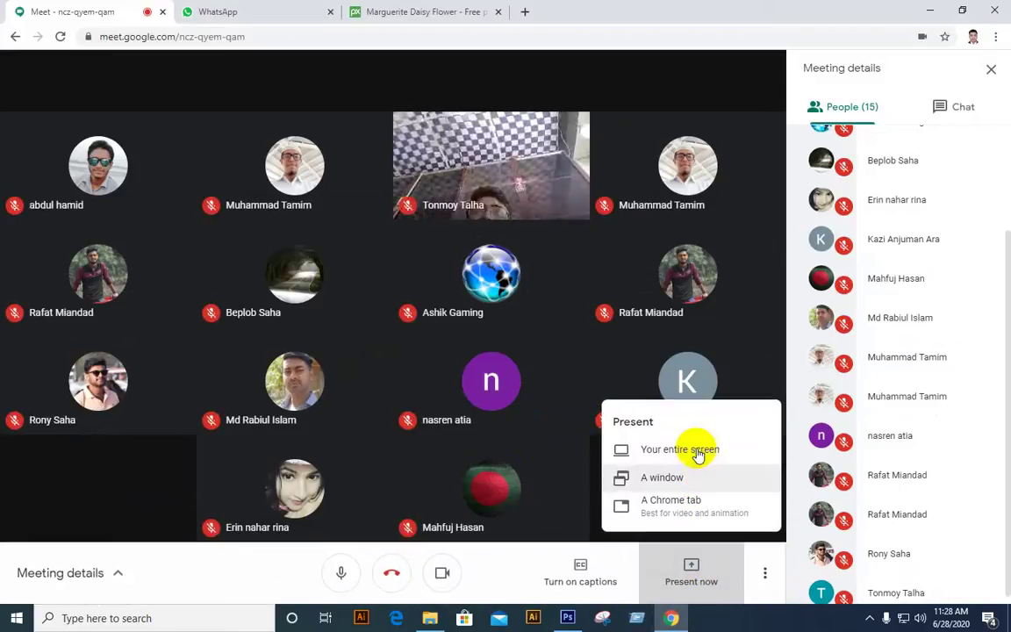
pyautogui.click(692, 448)
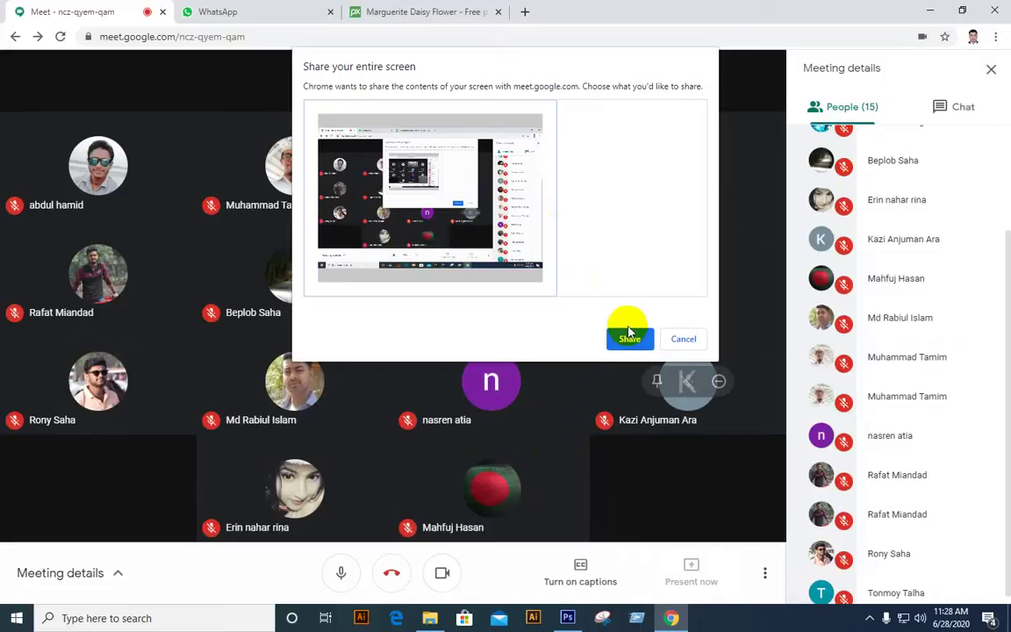
pyautogui.click(632, 340)
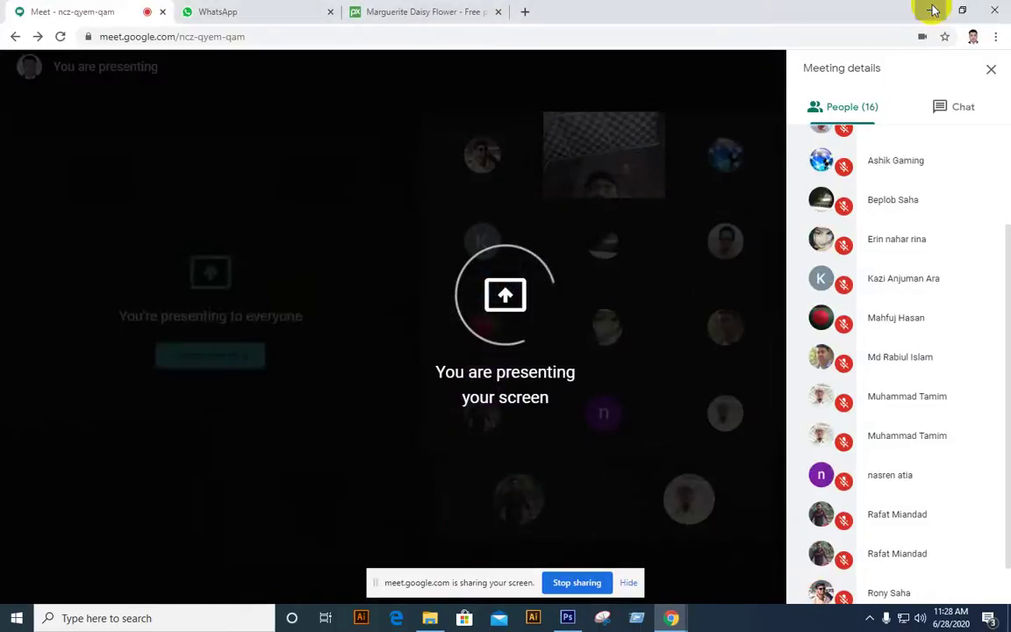
pyautogui.click(929, 10)
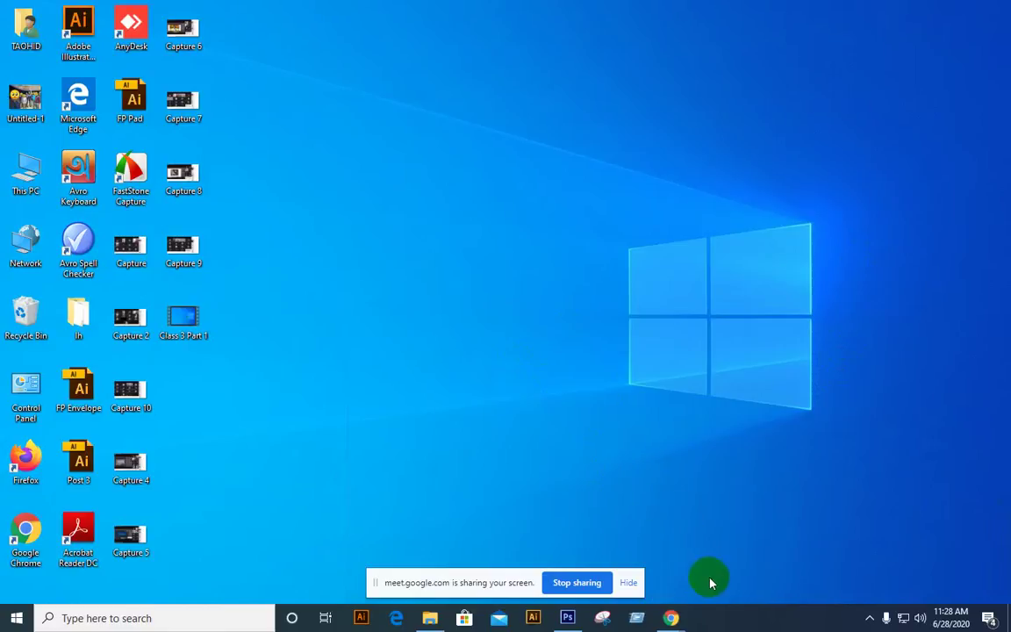
# - Switch to Photoshop and copy the daisy photo layer from Untitled-2 into the Untitled-1 document
pyautogui.click(570, 615)
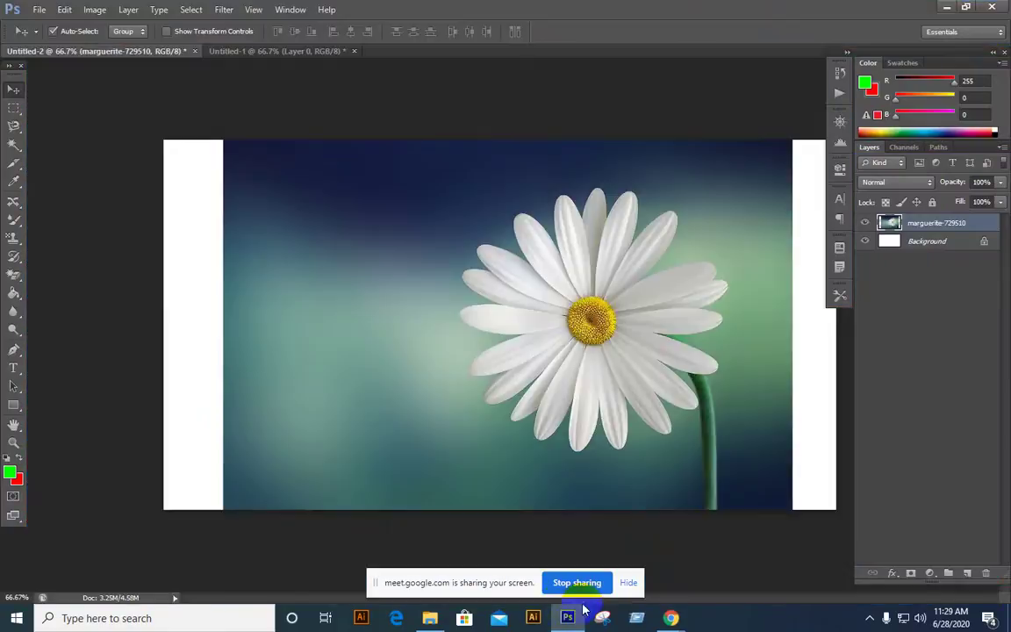
pyautogui.click(275, 51)
pyautogui.click(154, 52)
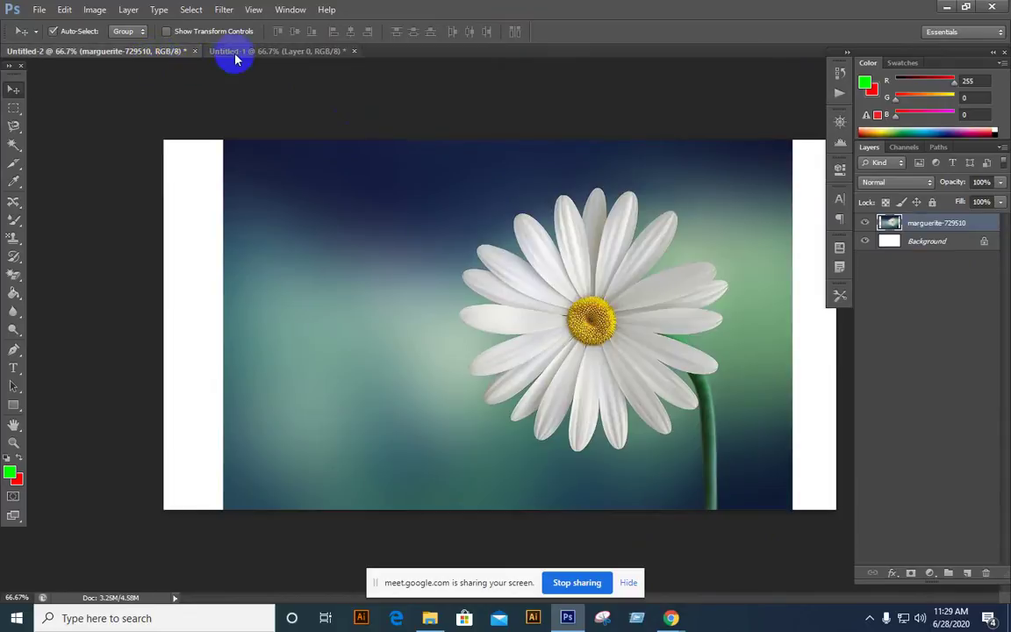
pyautogui.click(244, 53)
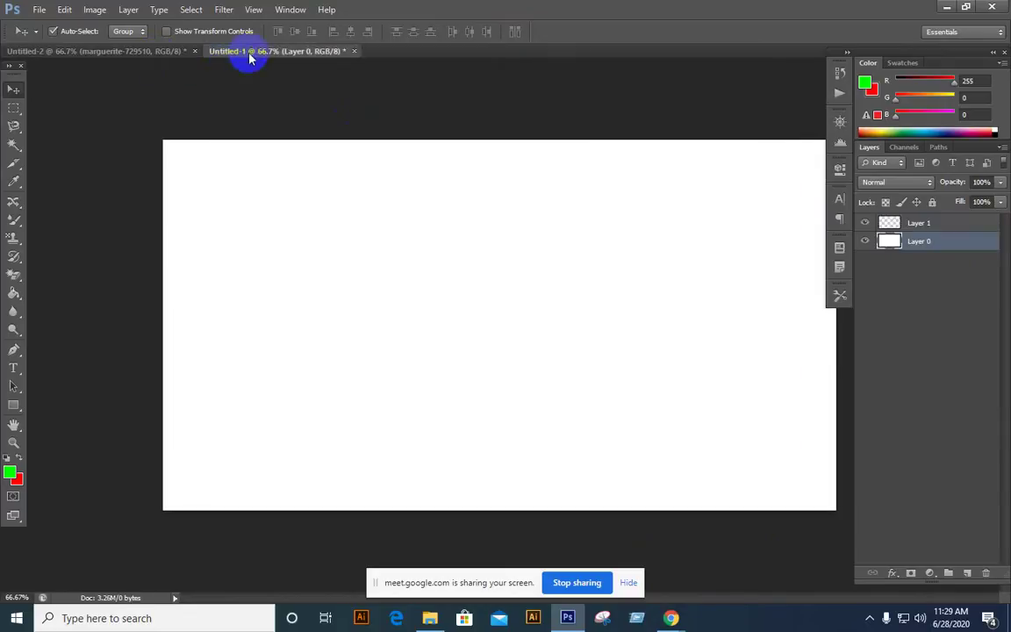
pyautogui.click(97, 52)
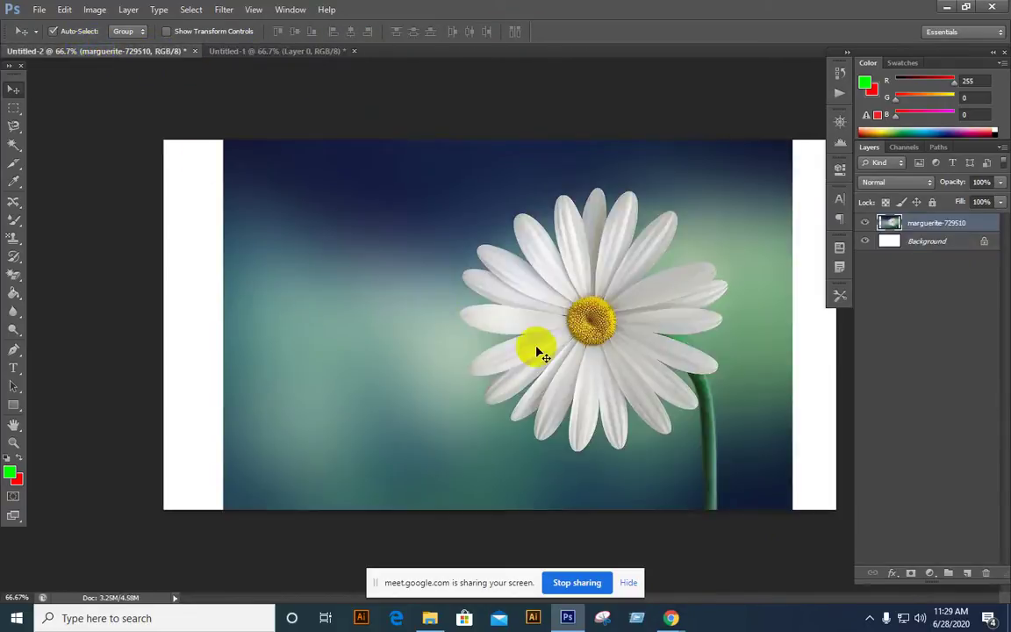
pyautogui.moveTo(576, 326)
pyautogui.mouseDown()
pyautogui.moveTo(574, 344)
pyautogui.moveTo(577, 299)
pyautogui.moveTo(576, 324)
pyautogui.mouseUp()
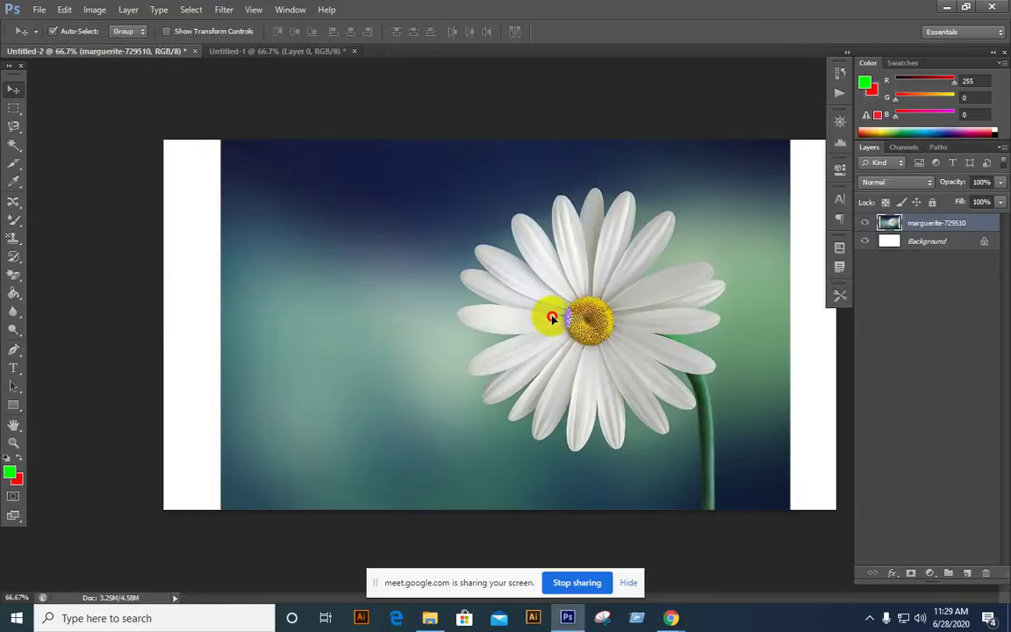
pyautogui.moveTo(550, 314); pyautogui.dragTo(586, 317)
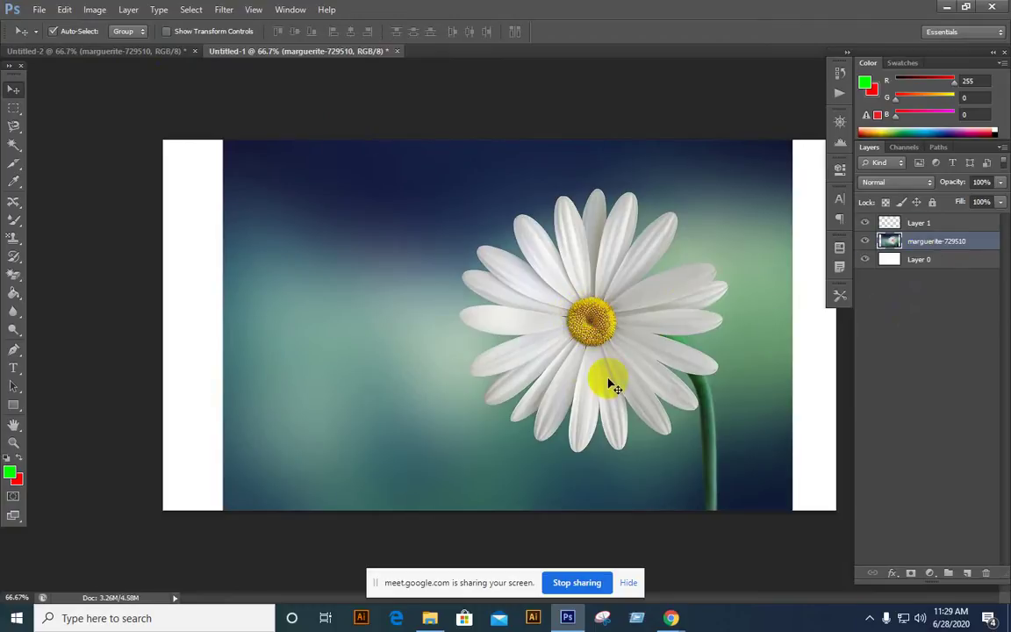
# - Remove the daisy photo layer from Untitled-2 and check its copy in Untitled-1
pyautogui.moveTo(582, 361); pyautogui.dragTo(529, 358)
pyautogui.hotkey('ctrl', 'z')
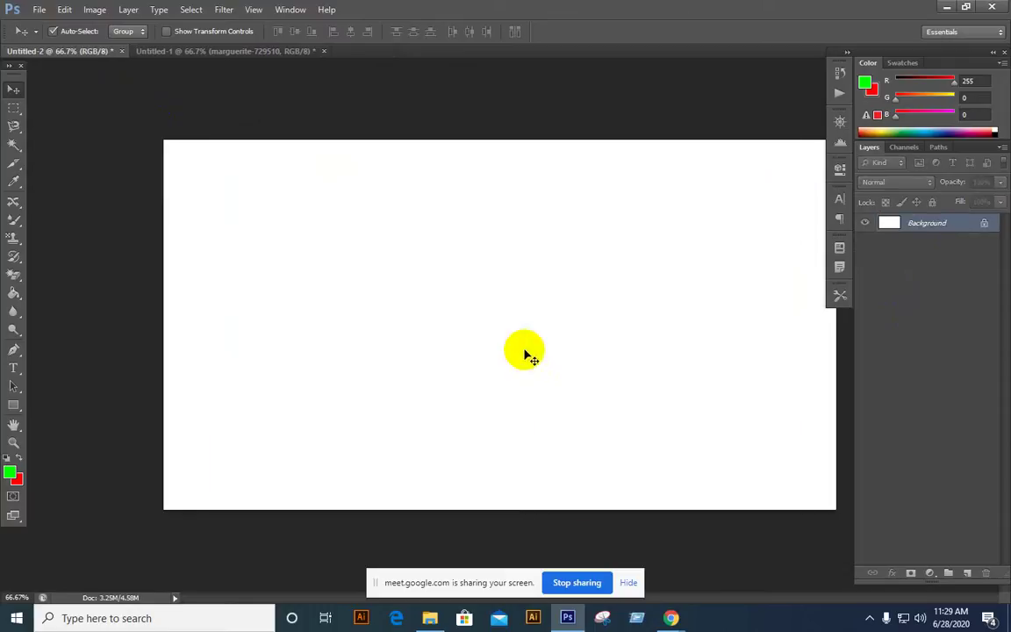
pyautogui.click(237, 53)
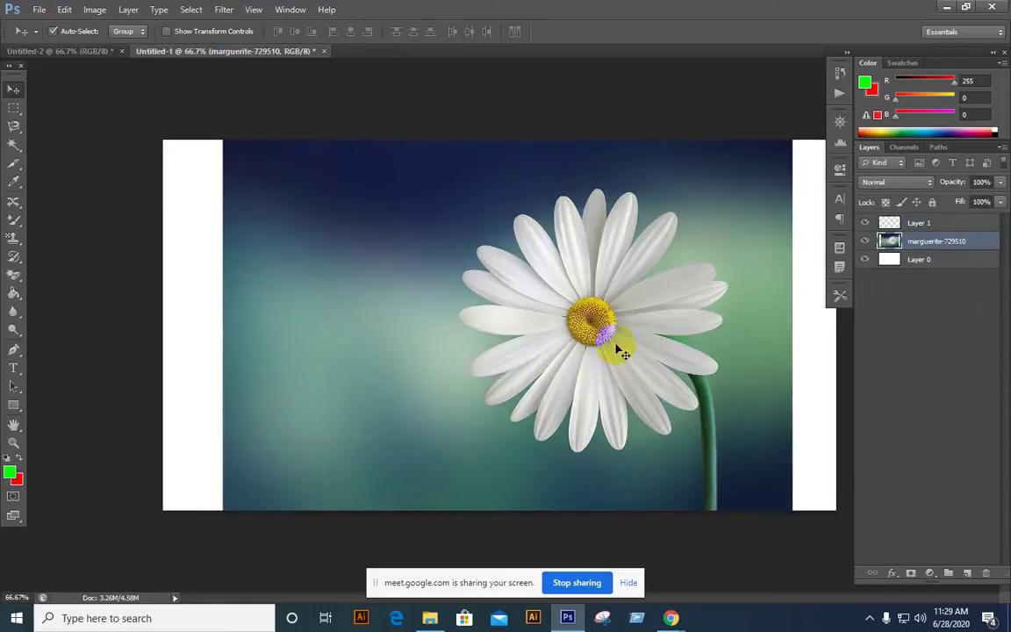
# - Copy the daisy photo layer from Untitled-1 back into the Untitled-2 document
pyautogui.click(41, 55)
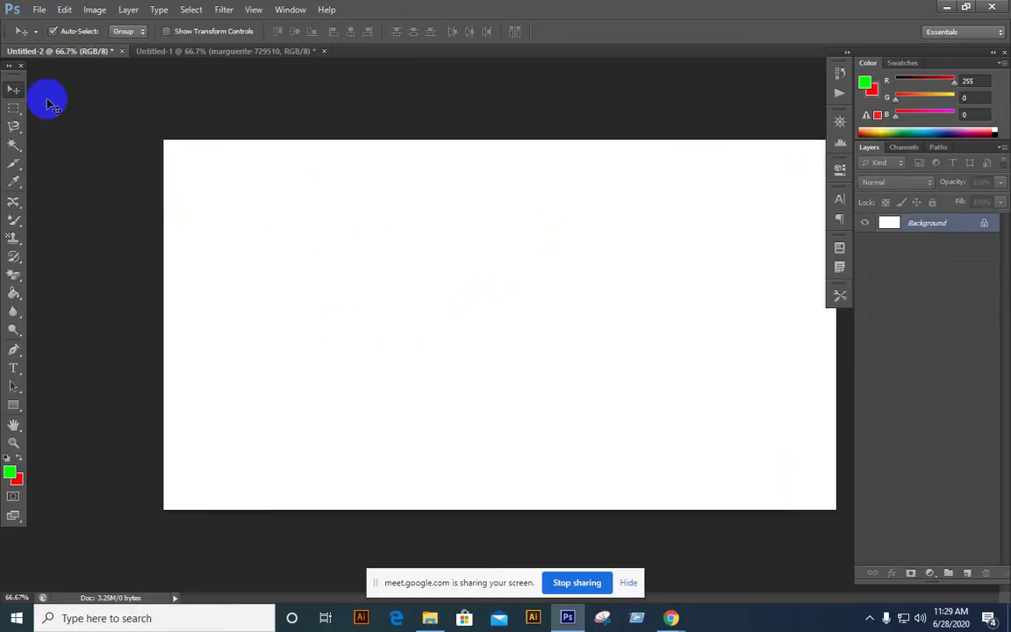
pyautogui.click(214, 51)
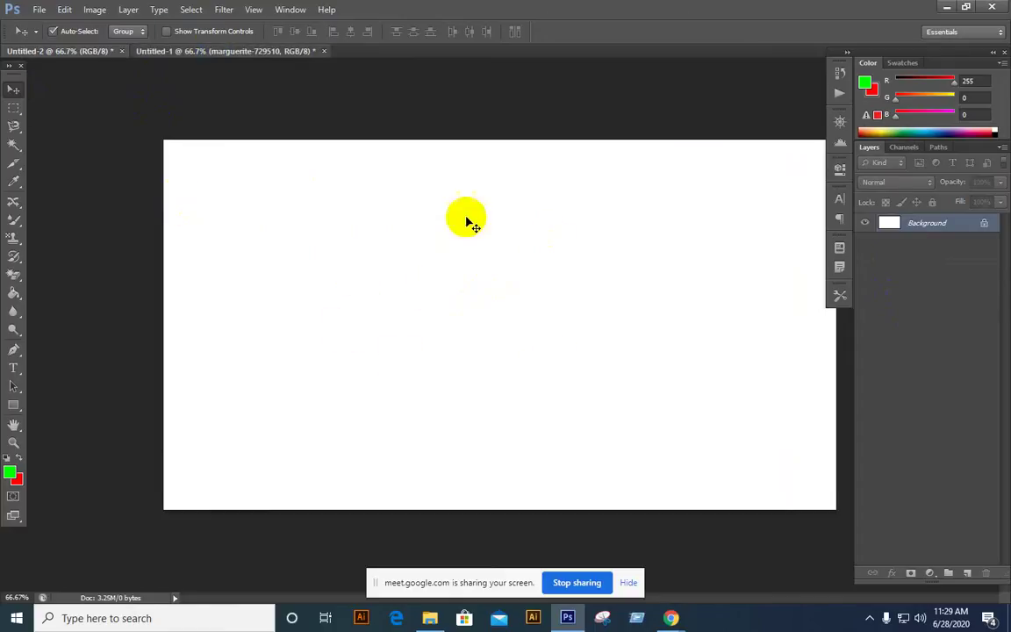
pyautogui.moveTo(562, 339)
pyautogui.mouseDown()
pyautogui.moveTo(86, 50)
pyautogui.moveTo(520, 303)
pyautogui.moveTo(562, 355)
pyautogui.mouseUp()
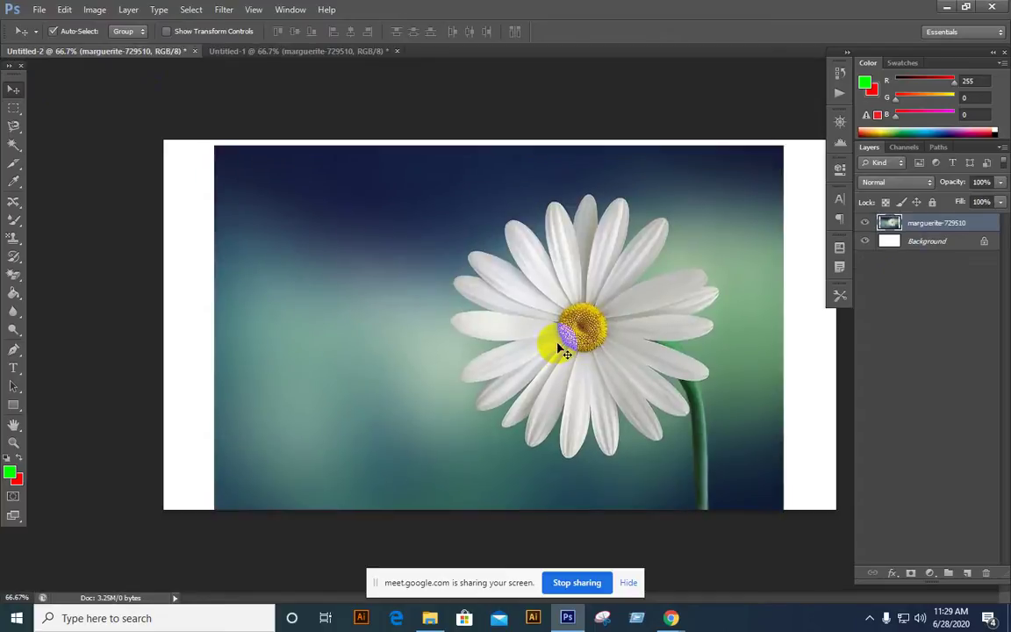
pyautogui.hotkey('ctrl', 't')
pyautogui.keyDown('alt'); pyautogui.click(500, 371); pyautogui.keyUp('alt')
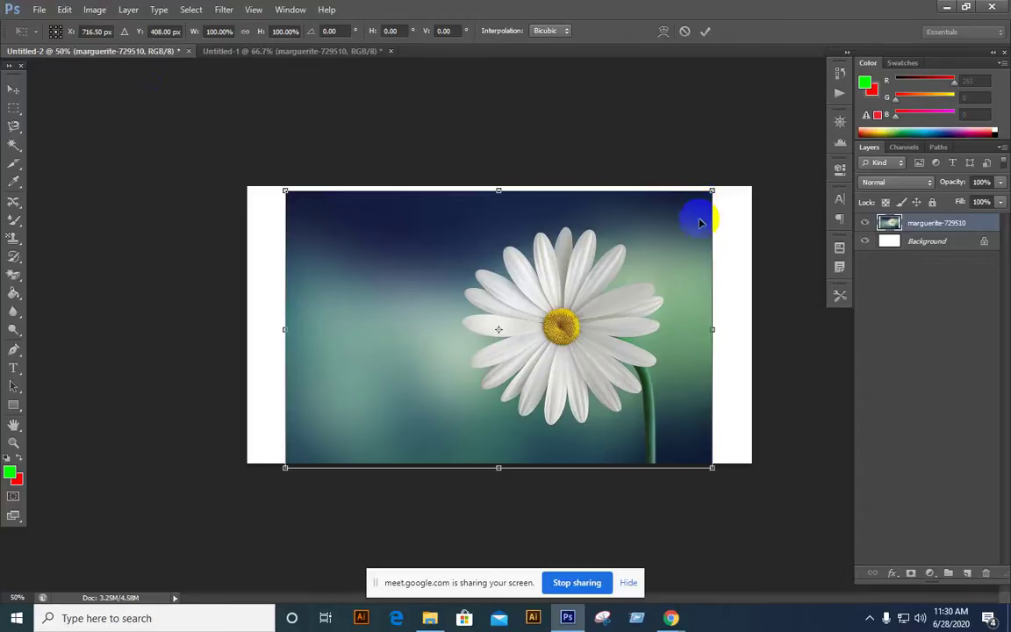
pyautogui.press('Return')
pyautogui.hotkey('ctrl', '-')
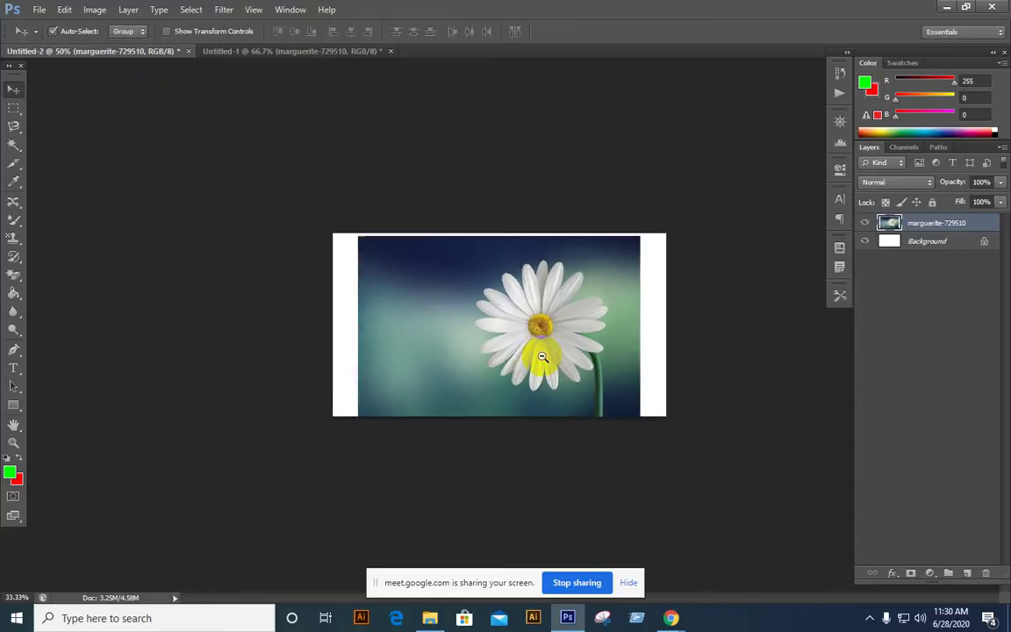
pyautogui.hotkey('ctrl', '-')
# - Scale the daisy photo down with Free Transform to a small thumbnail in the upper-left part of the canvas
pyautogui.hotkey('ctrl', 't')
pyautogui.hotkey('ctrl', '+')
pyautogui.hotkey('ctrl', '+')
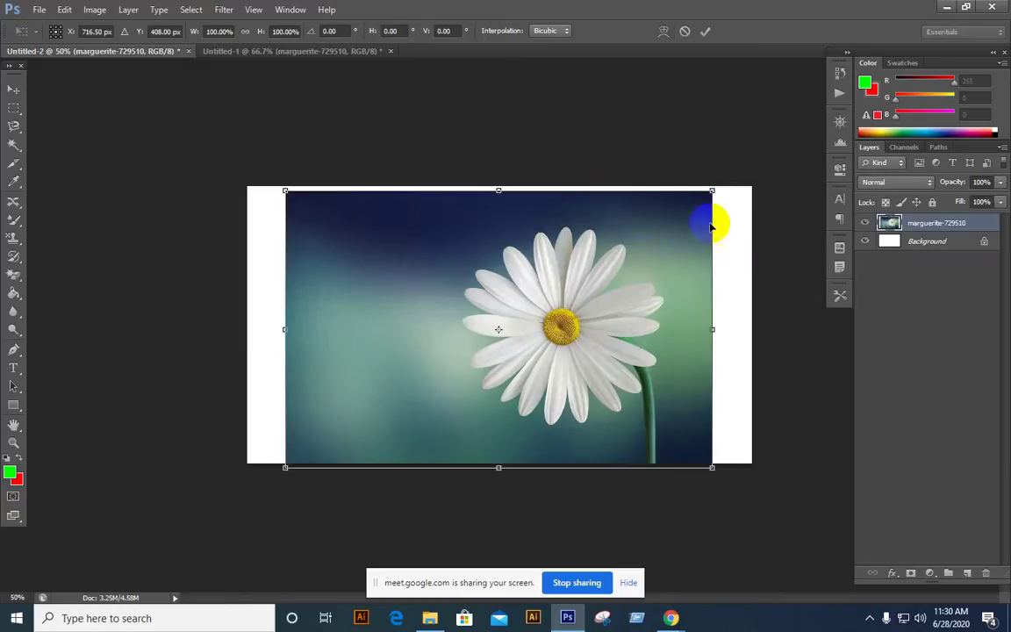
pyautogui.moveTo(713, 190); pyautogui.dragTo(388, 279)
pyautogui.press('Return')
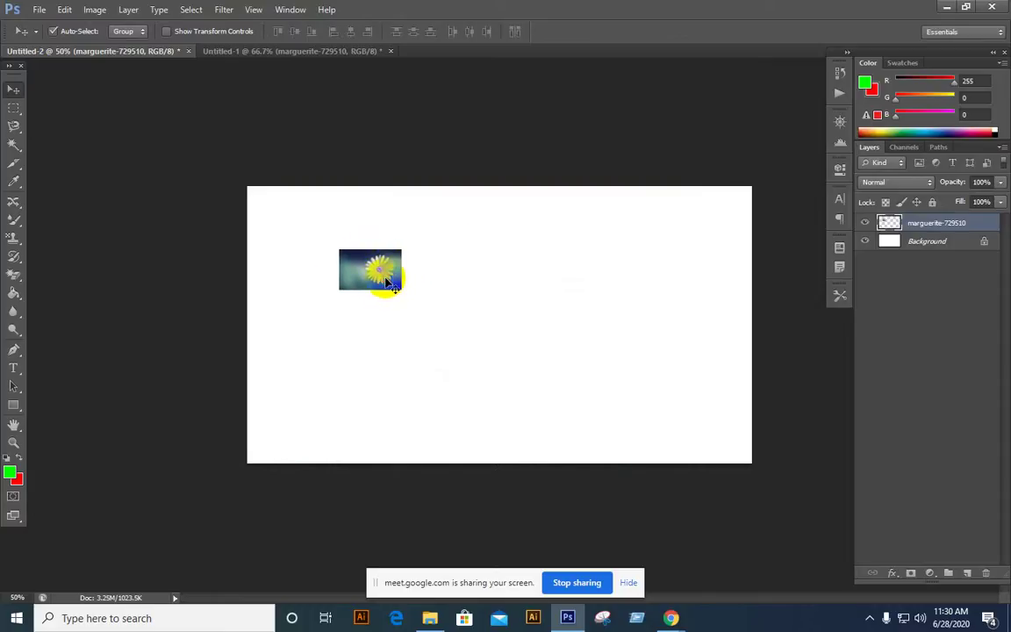
# - Shrink the daisy thumbnail again with Free Transform to a tiny speck anchored near its lower-left corner
pyautogui.hotkey('ctrl', 't')
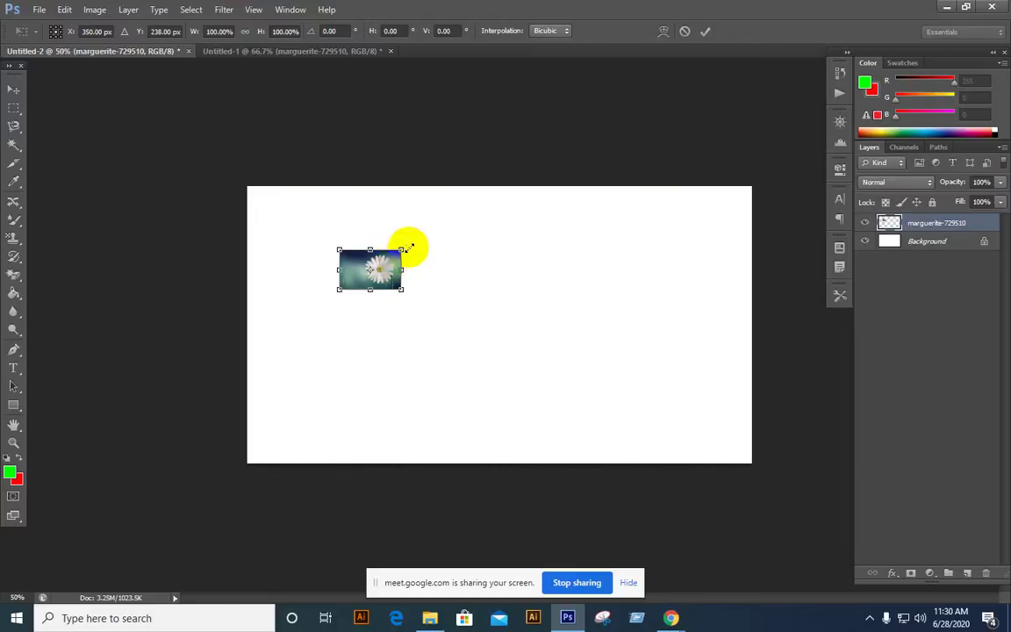
pyautogui.moveTo(408, 249); pyautogui.dragTo(355, 285)
pyautogui.press('Return')
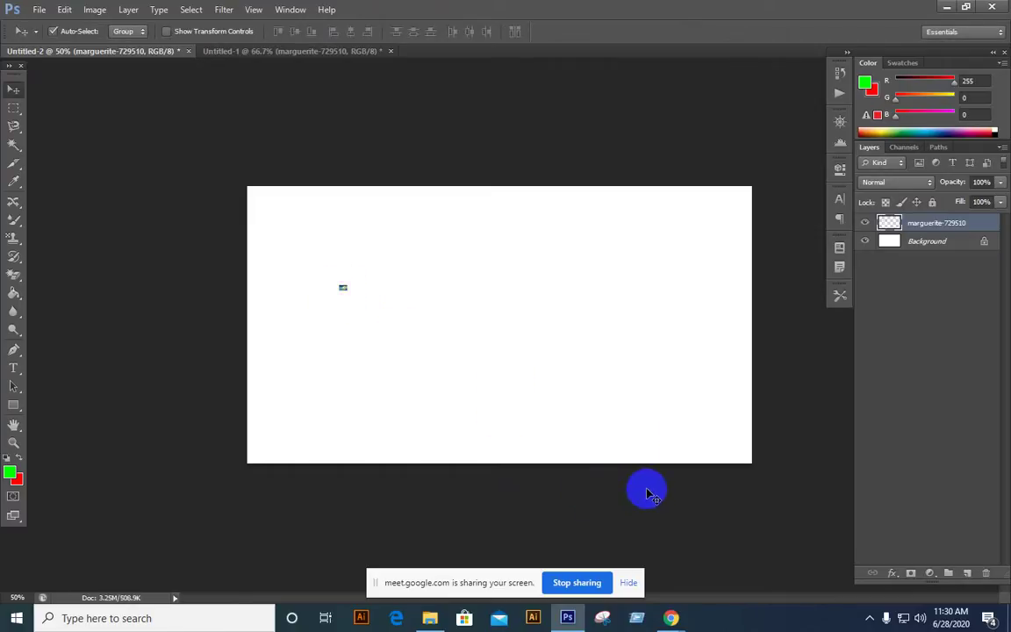
# - Examine the tiny daisy photo's pixels up close in Untitled-2
pyautogui.hotkey('ctrl', '+')
pyautogui.hotkey('ctrl', '+')
pyautogui.hotkey('ctrl', '+')
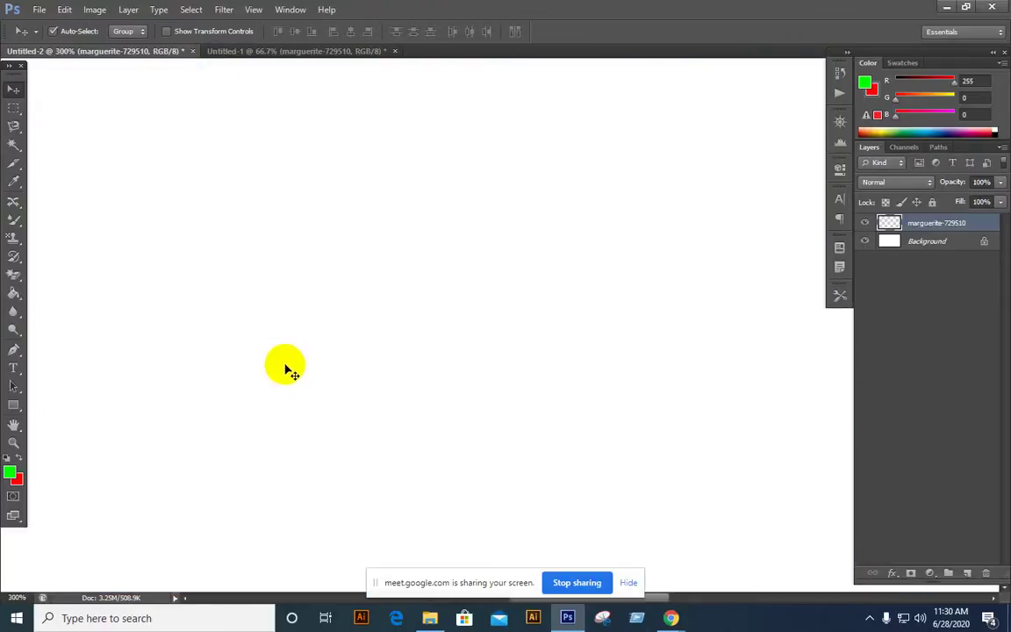
pyautogui.moveTo(361, 339); pyautogui.dragTo(641, 468)
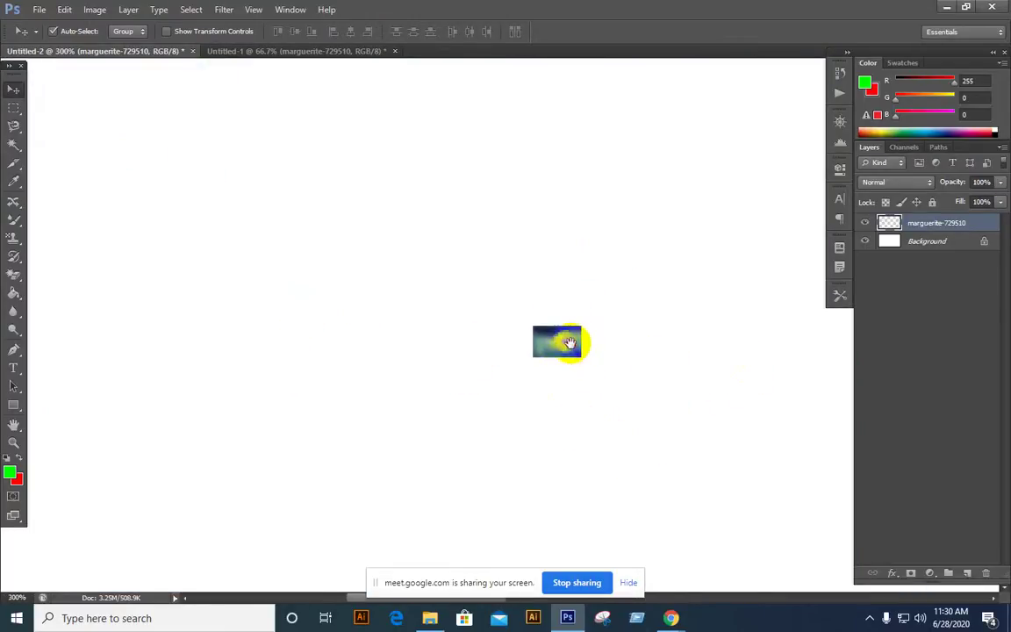
pyautogui.scroll(3, 597, 361)
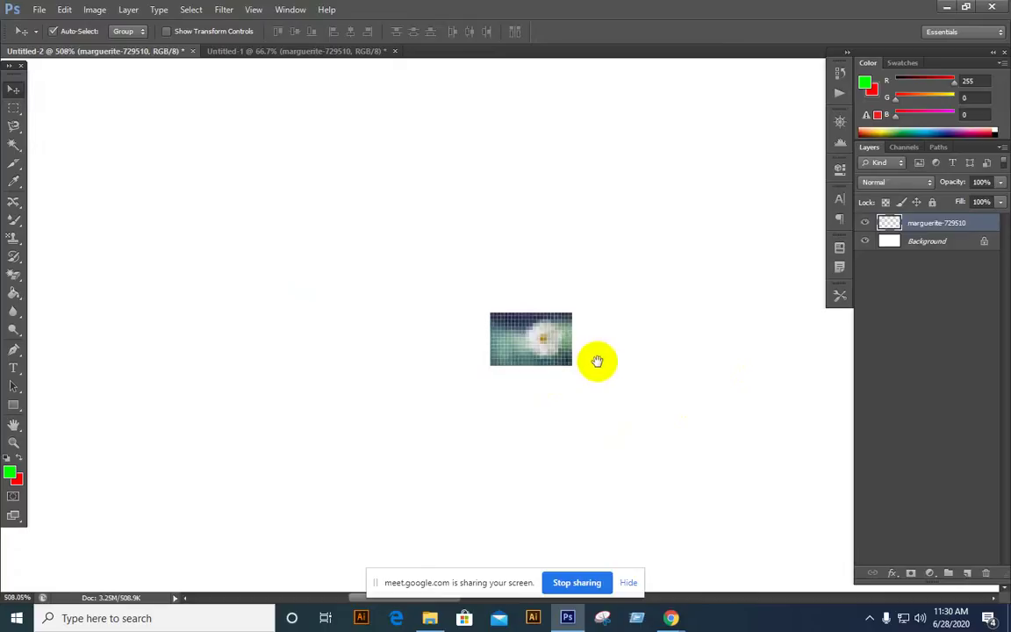
# - Shift the tiny daisy photo slightly left on the canvas, reselect its layer, and toggle that layer's visibility off and on
pyautogui.scroll(3, 598, 355)
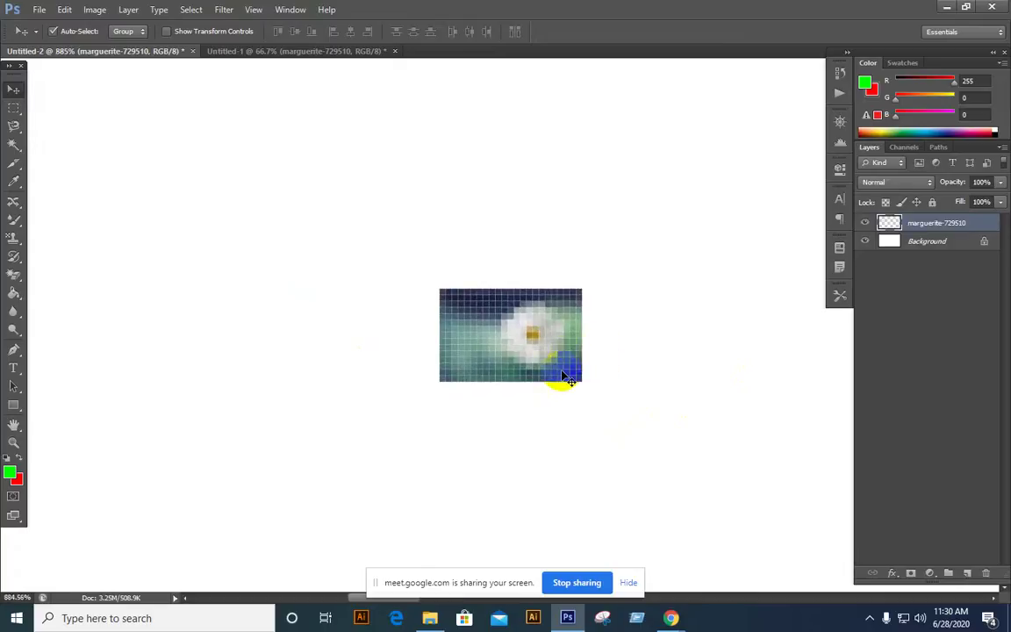
pyautogui.scroll(2, 564, 377)
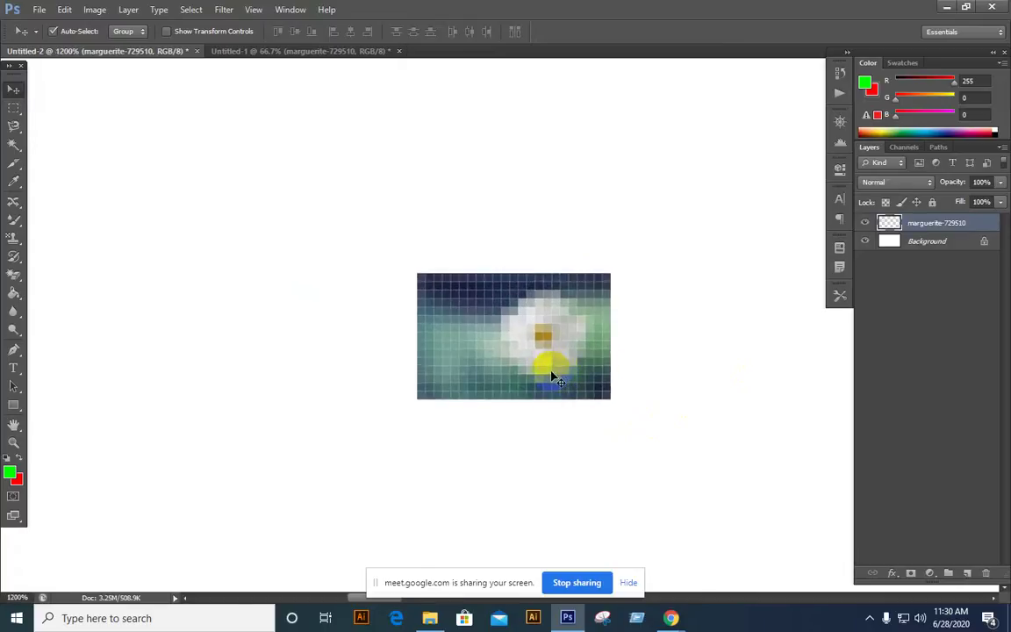
pyautogui.moveTo(553, 344); pyautogui.dragTo(509, 344)
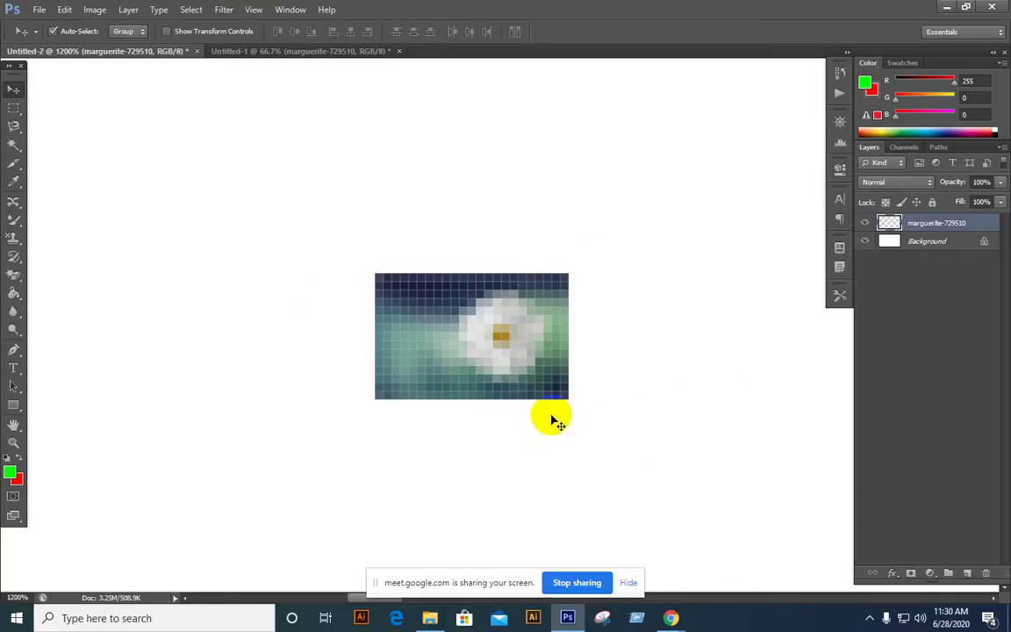
pyautogui.click(729, 439)
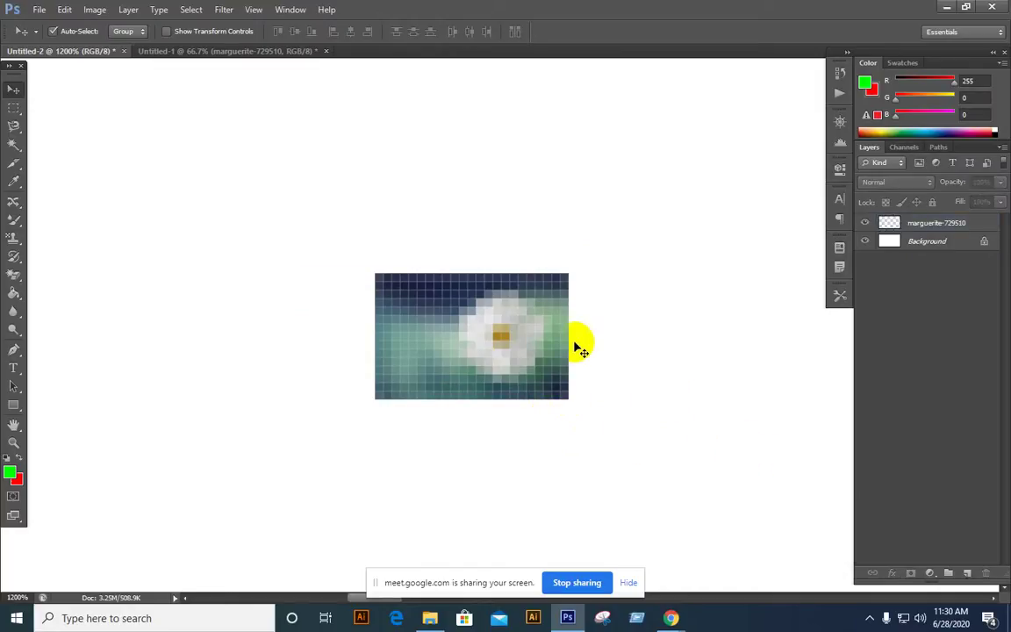
pyautogui.click(685, 375)
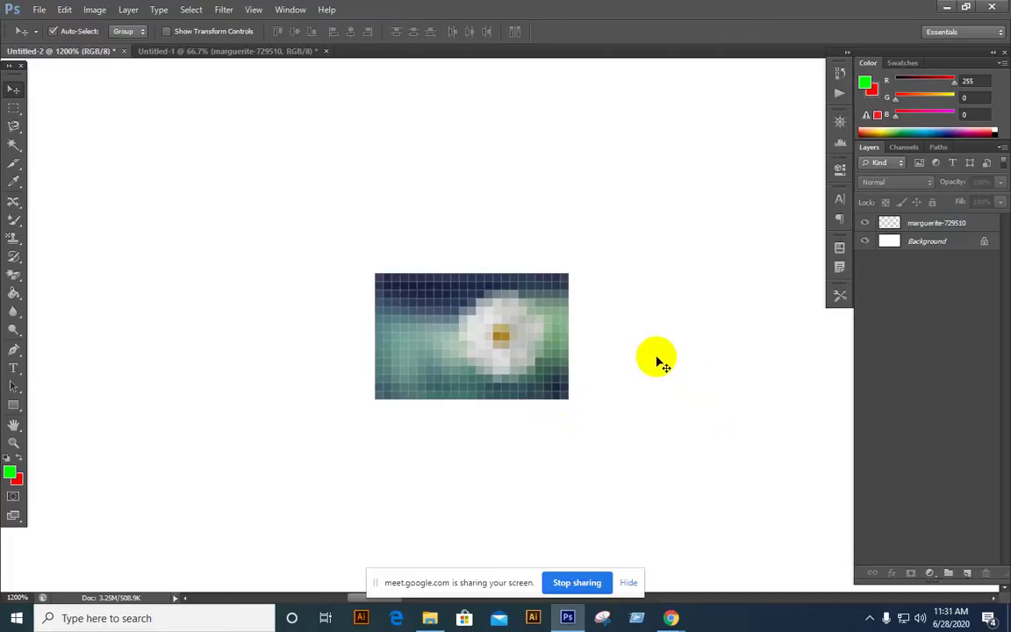
pyautogui.moveTo(585, 216); pyautogui.dragTo(338, 439)
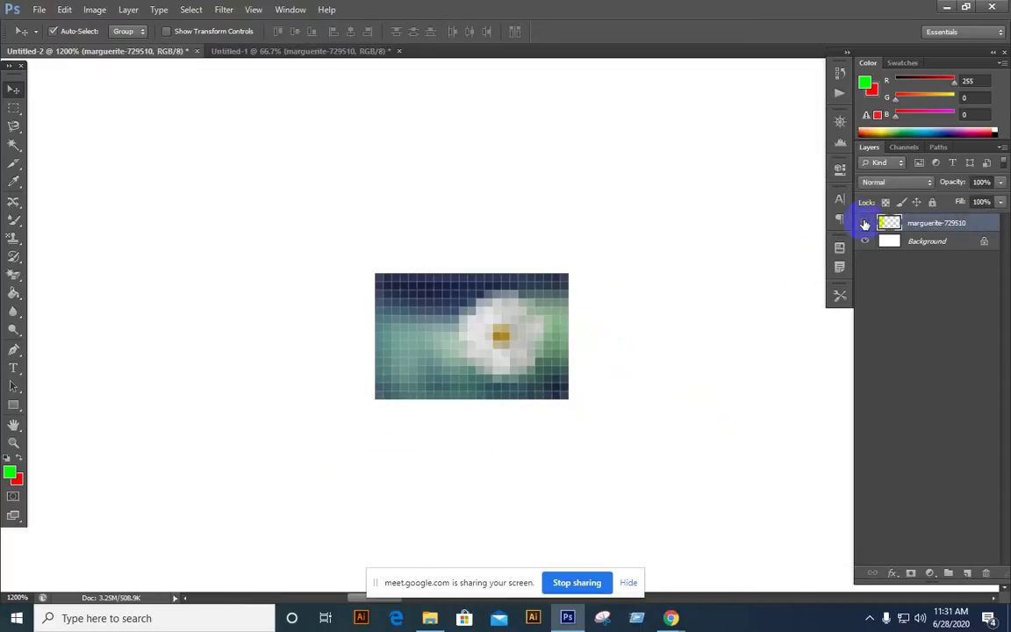
pyautogui.click(865, 224)
pyautogui.click(865, 223)
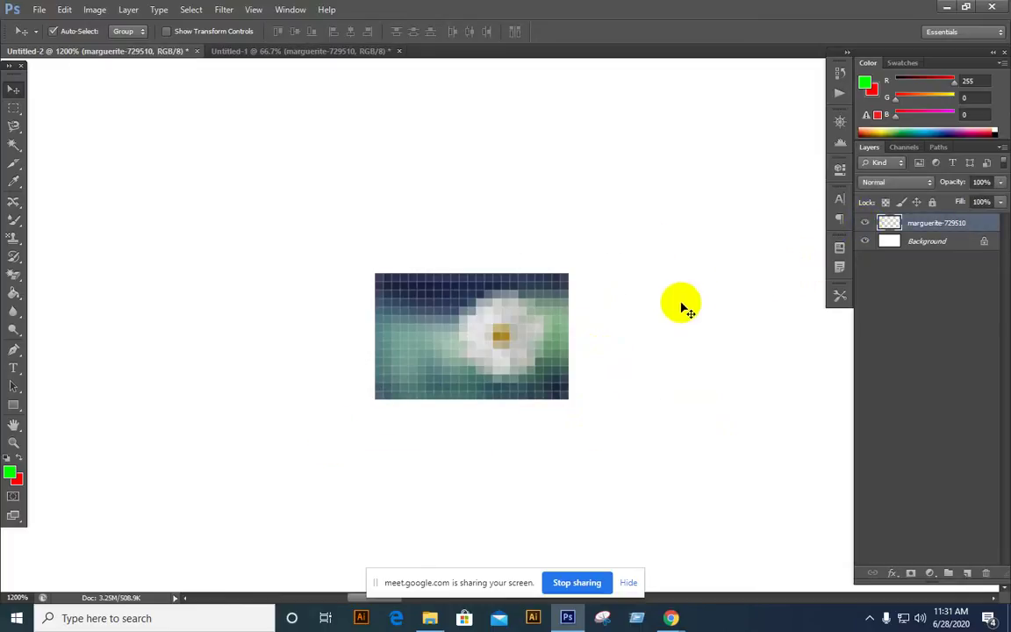
# - Enlarge the tiny daisy photo with Free Transform from its corners until it covers more than half of the canvas width
pyautogui.hotkey('ctrl', 't')
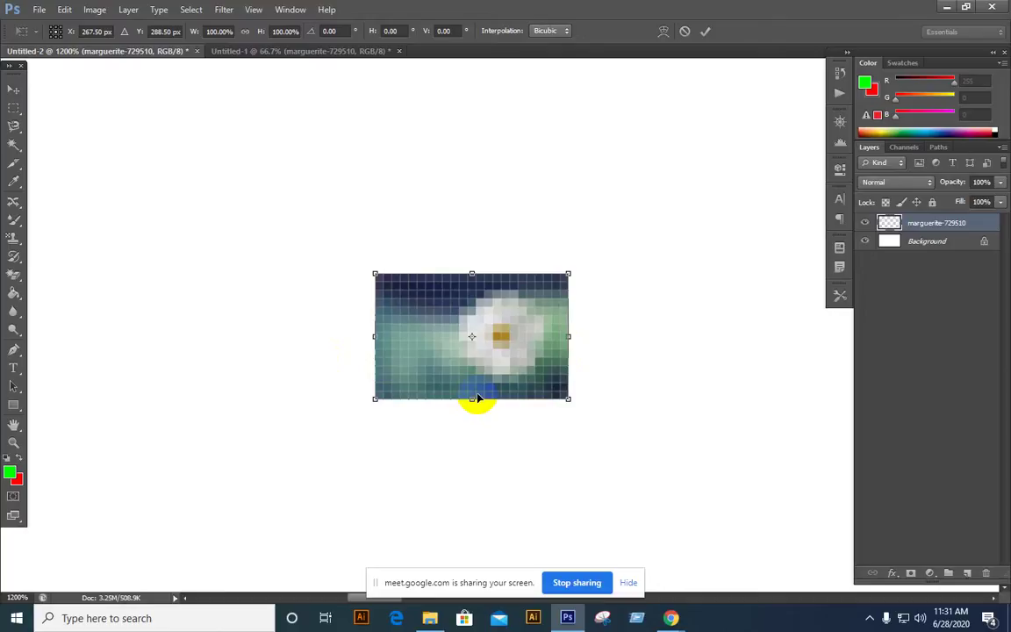
pyautogui.keyDown('ctrl'); pyautogui.keyDown('alt'); pyautogui.click(479, 344); pyautogui.keyUp('alt'); pyautogui.keyUp('ctrl')
pyautogui.keyDown('alt'); pyautogui.click(478, 344); pyautogui.keyUp('alt')
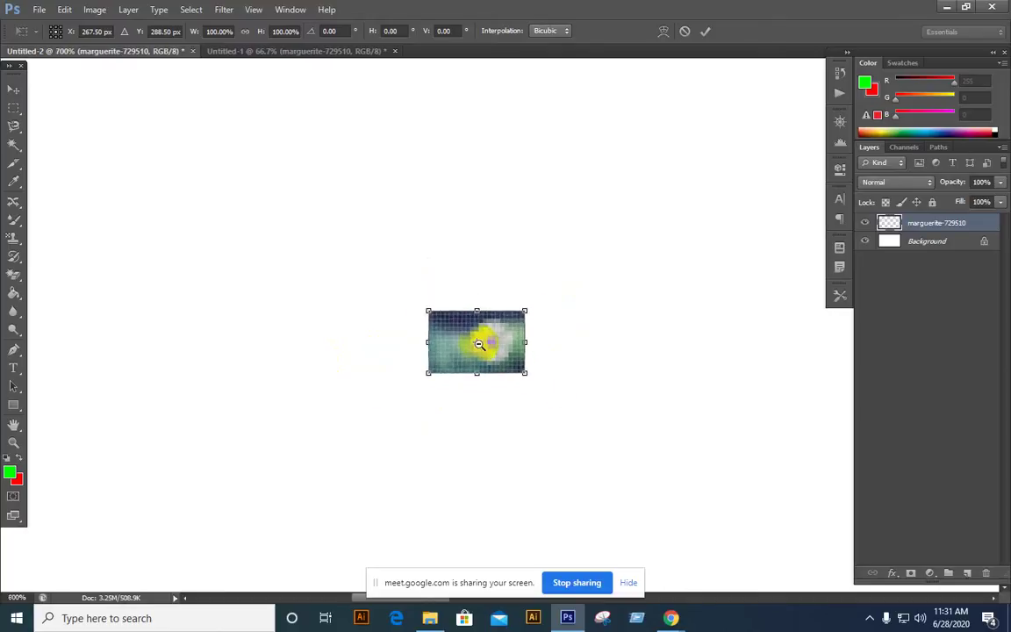
pyautogui.keyDown('alt'); pyautogui.click(479, 344); pyautogui.keyUp('alt')
pyautogui.keyDown('alt'); pyautogui.click(479, 345); pyautogui.keyUp('alt')
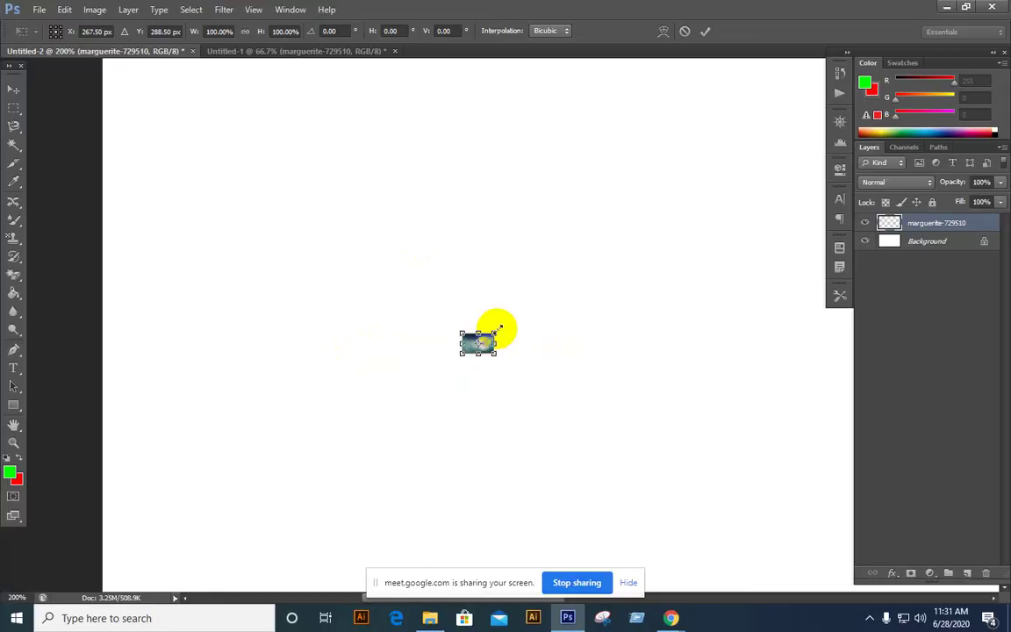
pyautogui.moveTo(496, 331); pyautogui.dragTo(704, 197)
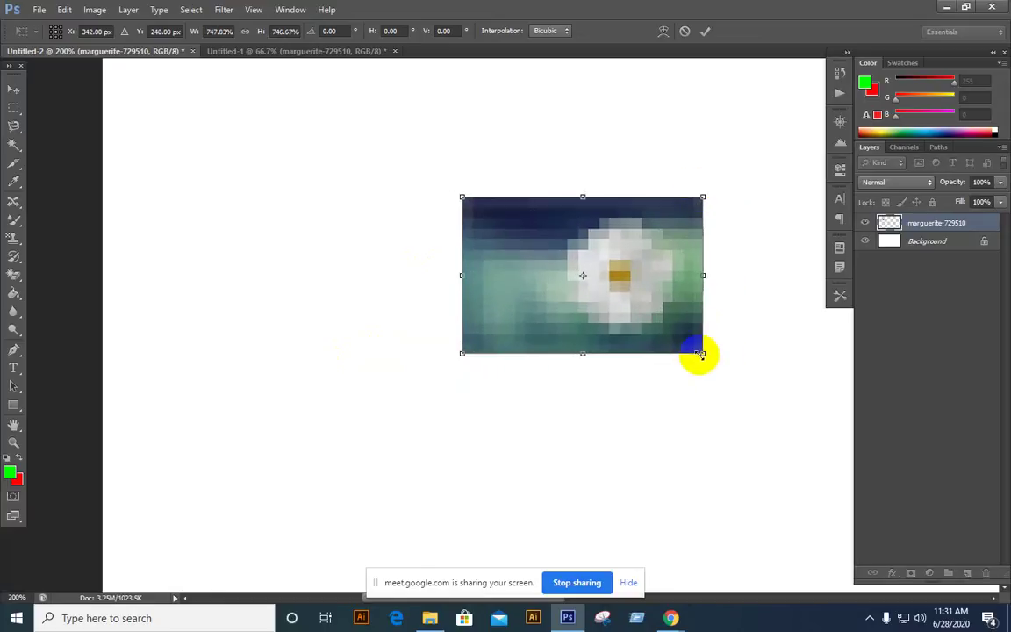
pyautogui.moveTo(703, 353); pyautogui.dragTo(790, 409)
pyautogui.moveTo(461, 409); pyautogui.dragTo(339, 490)
pyautogui.moveTo(339, 192); pyautogui.dragTo(212, 109)
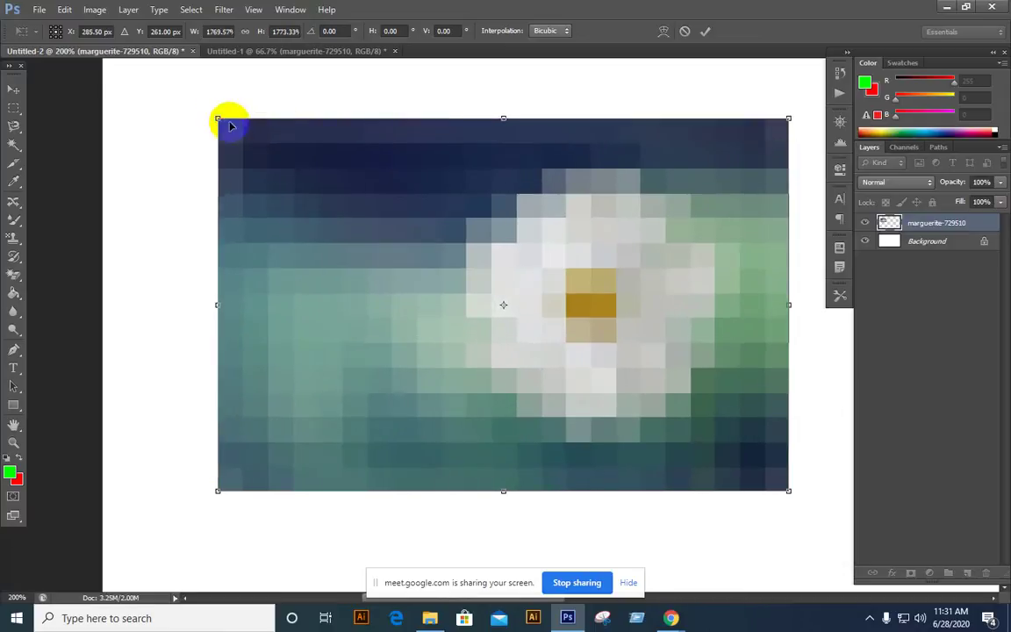
pyautogui.keyDown('alt'); pyautogui.click(509, 348); pyautogui.keyUp('alt')
pyautogui.keyDown('alt'); pyautogui.click(509, 348); pyautogui.keyUp('alt')
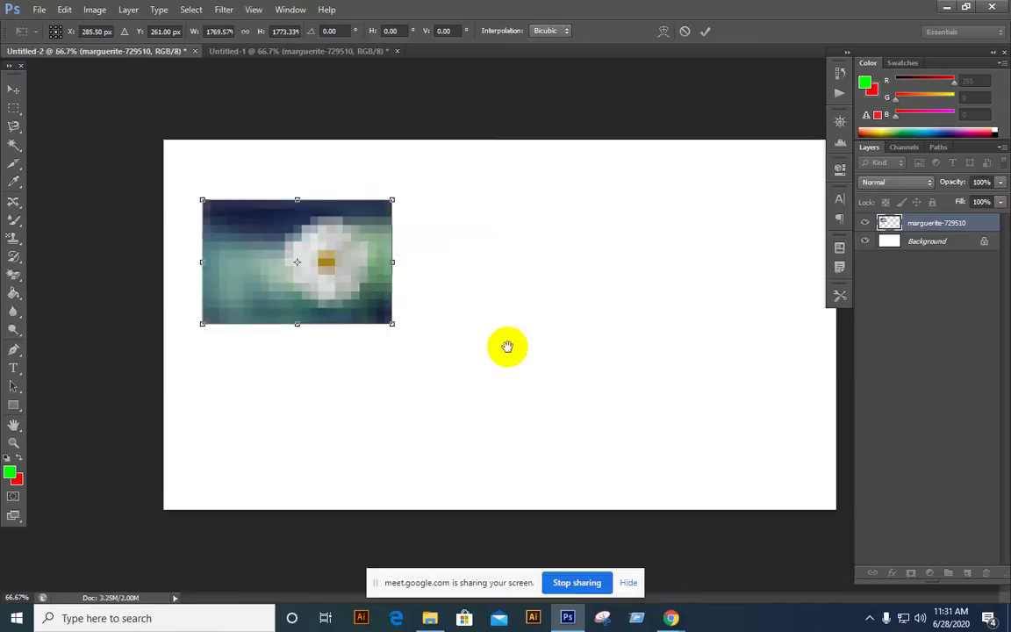
pyautogui.moveTo(392, 323); pyautogui.dragTo(600, 475)
pyautogui.press('Return')
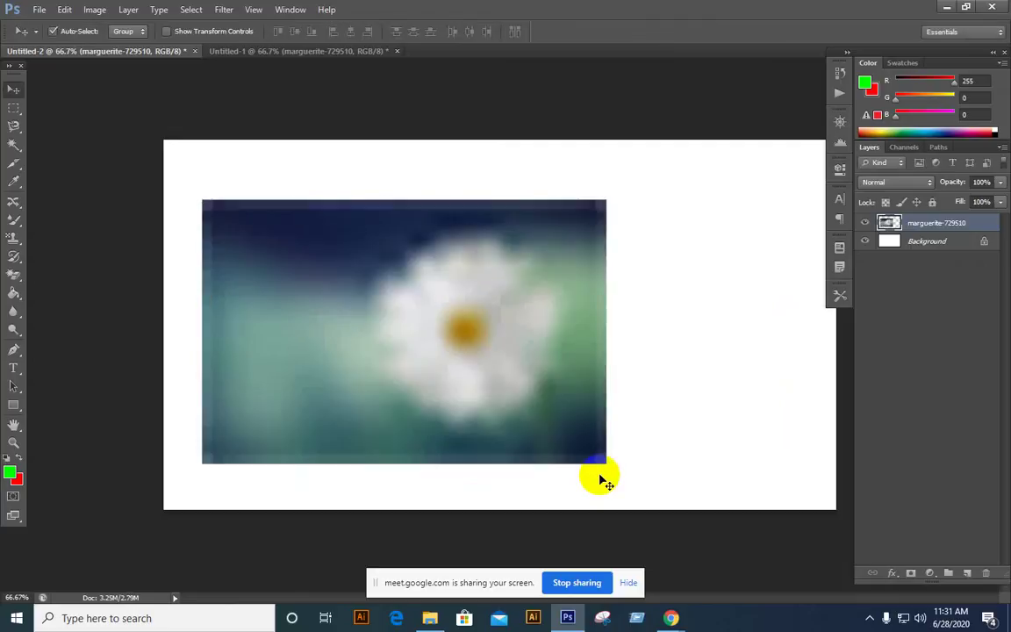
# - Reposition the enlarged, blurred daisy photo within the left and middle area of the canvas
pyautogui.moveTo(368, 347); pyautogui.dragTo(393, 341)
pyautogui.moveTo(492, 300); pyautogui.dragTo(476, 356)
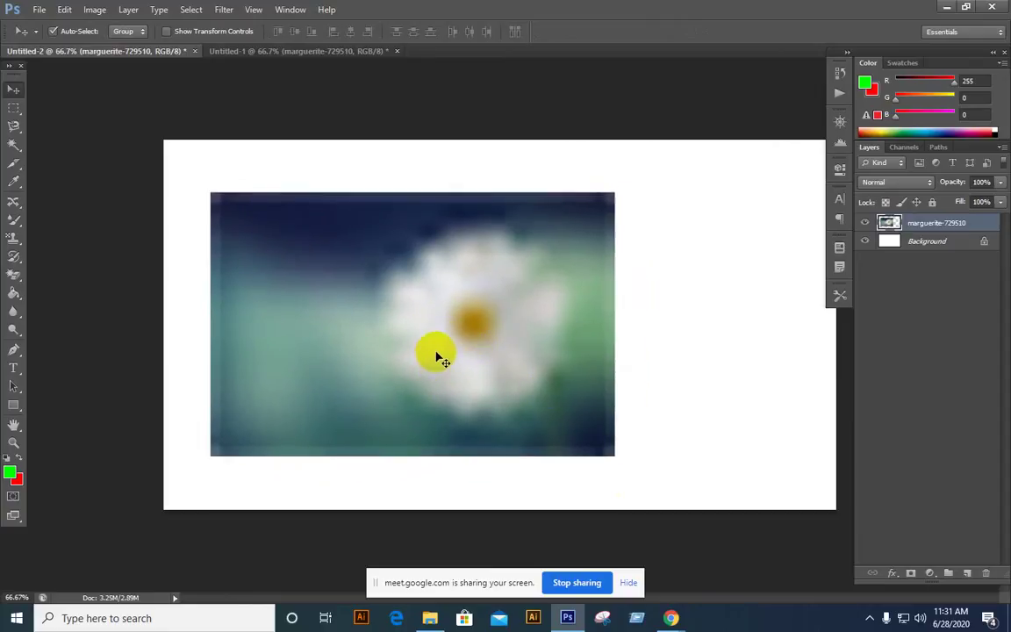
pyautogui.click(563, 392)
pyautogui.moveTo(503, 379); pyautogui.dragTo(471, 354)
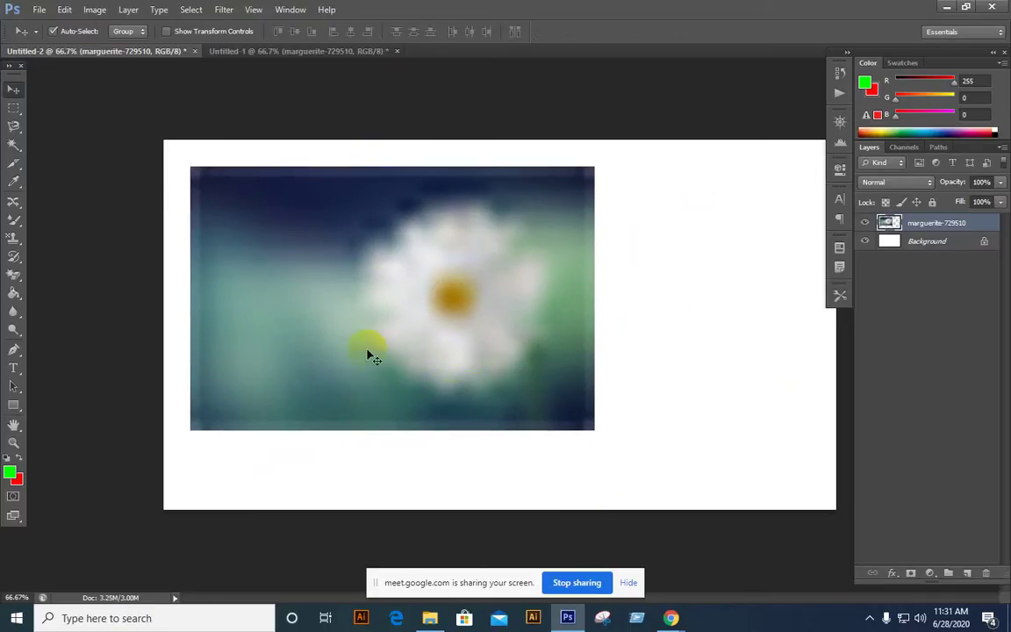
pyautogui.moveTo(439, 287); pyautogui.dragTo(469, 315)
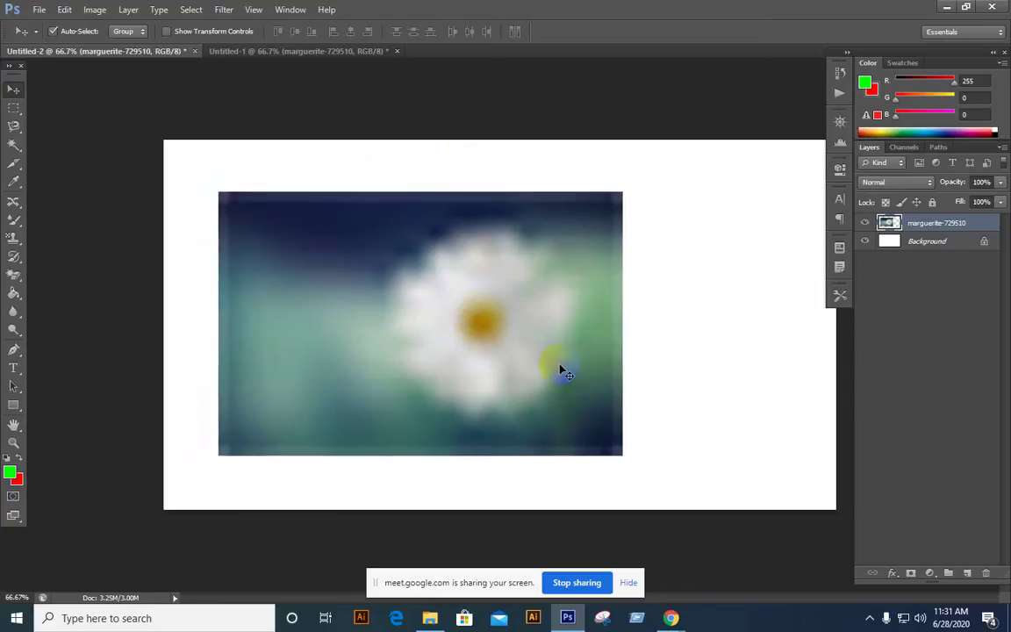
# - Enlarge the blurred daisy photo with Free Transform to about 131% so it nearly fills the canvas height
pyautogui.hotkey('ctrl', 't')
pyautogui.moveTo(623, 456); pyautogui.dragTo(663, 480)
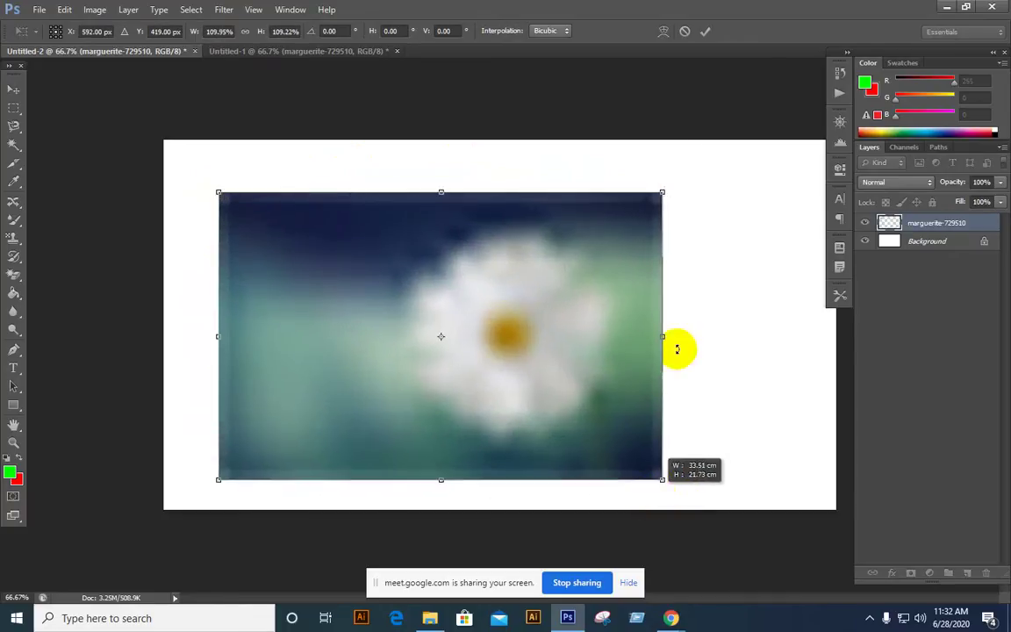
pyautogui.moveTo(661, 194)
pyautogui.mouseDown()
pyautogui.moveTo(677, 187)
pyautogui.moveTo(653, 200)
pyautogui.mouseUp()
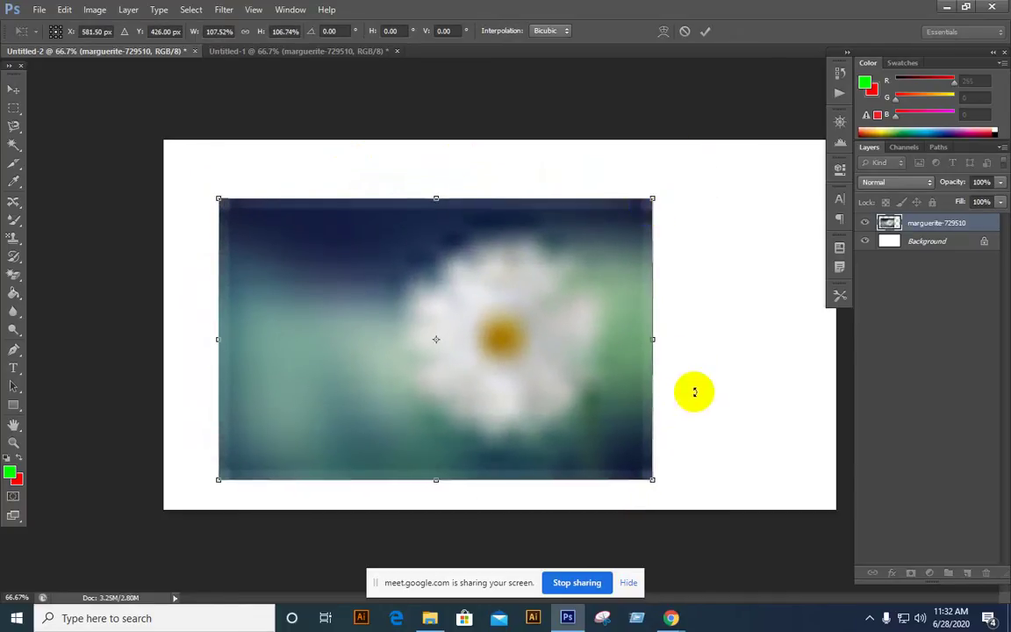
pyautogui.moveTo(653, 479); pyautogui.dragTo(674, 493)
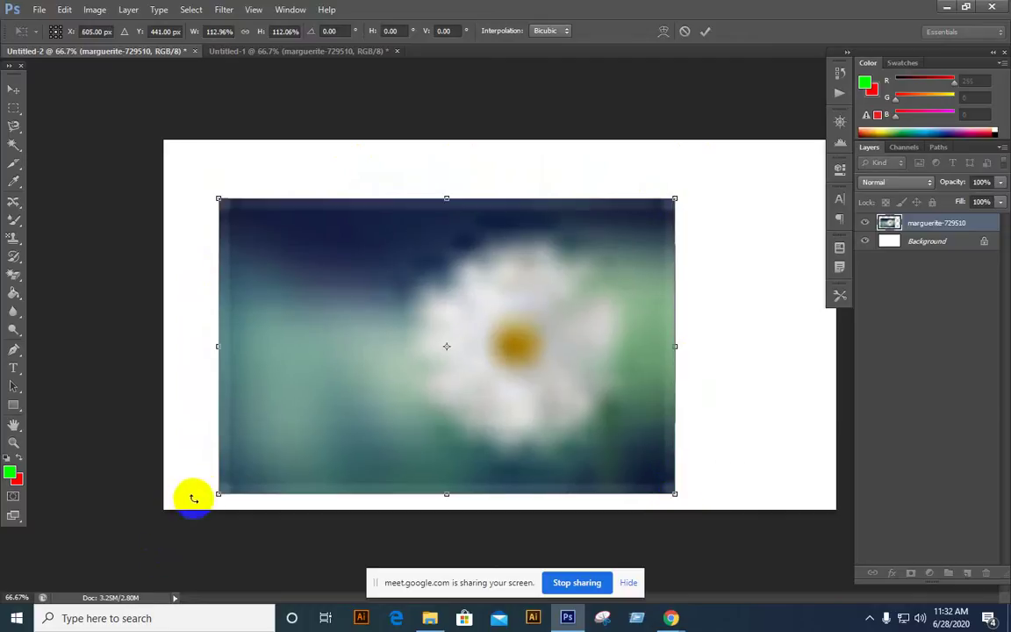
pyautogui.moveTo(206, 486); pyautogui.dragTo(240, 414)
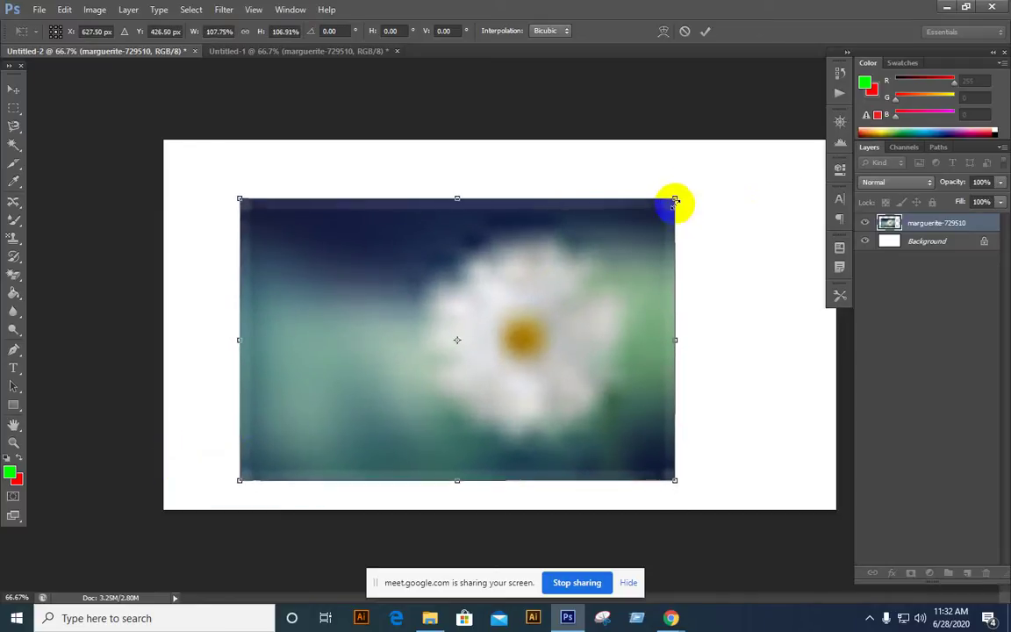
pyautogui.moveTo(675, 200); pyautogui.dragTo(743, 144)
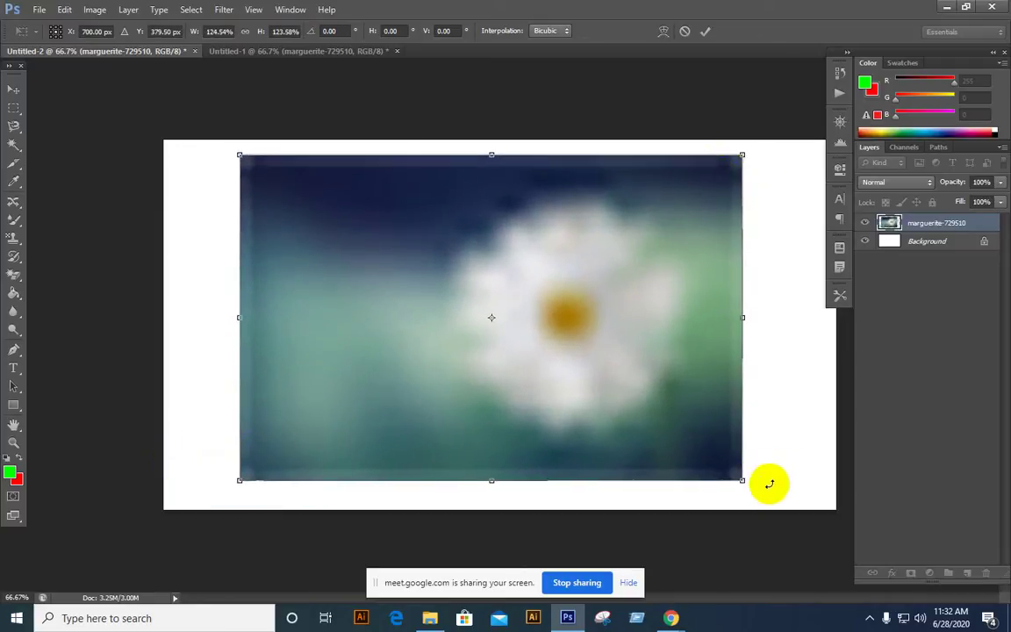
pyautogui.moveTo(744, 479); pyautogui.dragTo(771, 498)
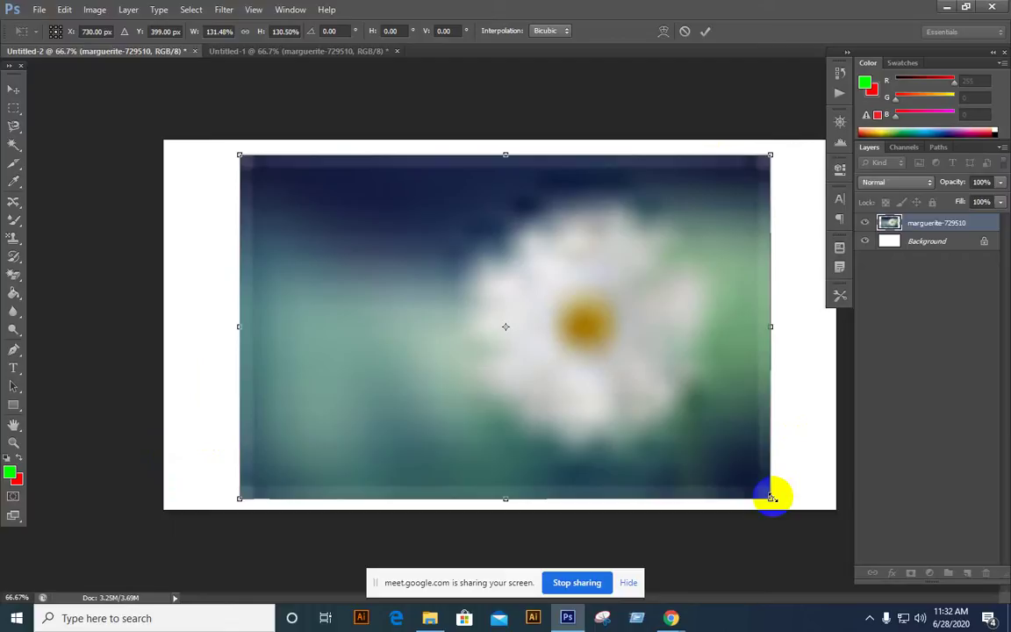
pyautogui.press('Return')
# - Delete the blurred daisy photo layer from Untitled-2, leaving only the white Background
pyautogui.moveTo(654, 428)
pyautogui.mouseDown()
pyautogui.moveTo(626, 420)
pyautogui.moveTo(651, 425)
pyautogui.mouseUp()
pyautogui.hotkey('ctrl', '-')
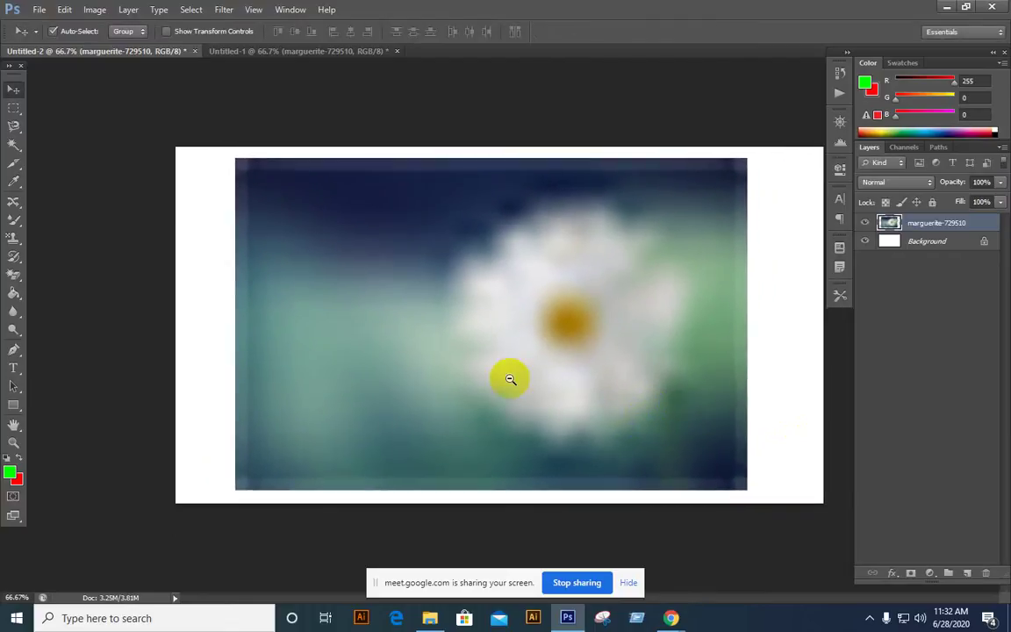
pyautogui.moveTo(514, 356); pyautogui.dragTo(521, 358)
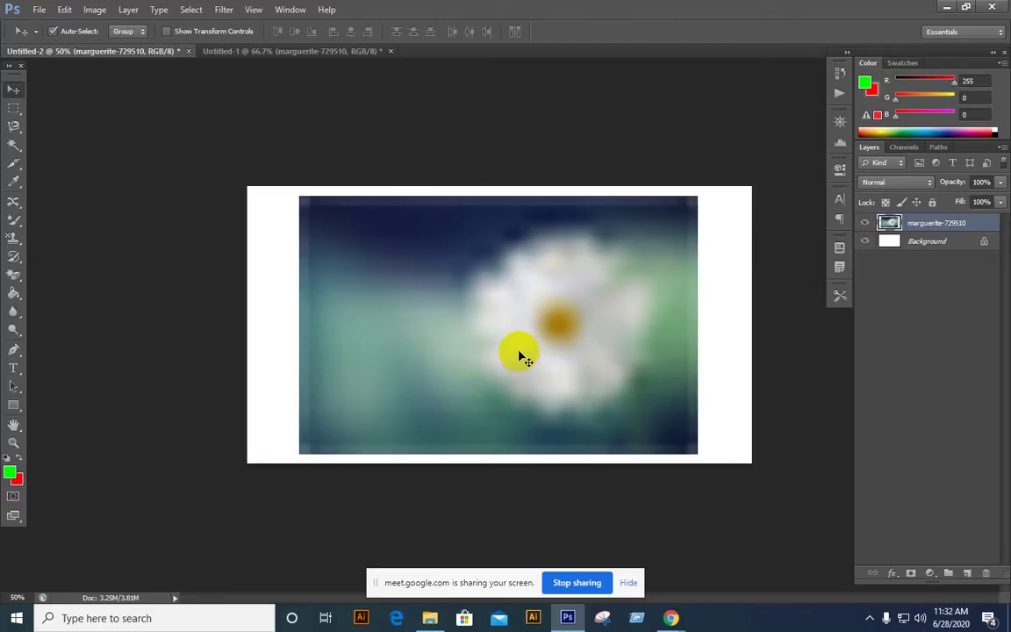
pyautogui.press('Delete')
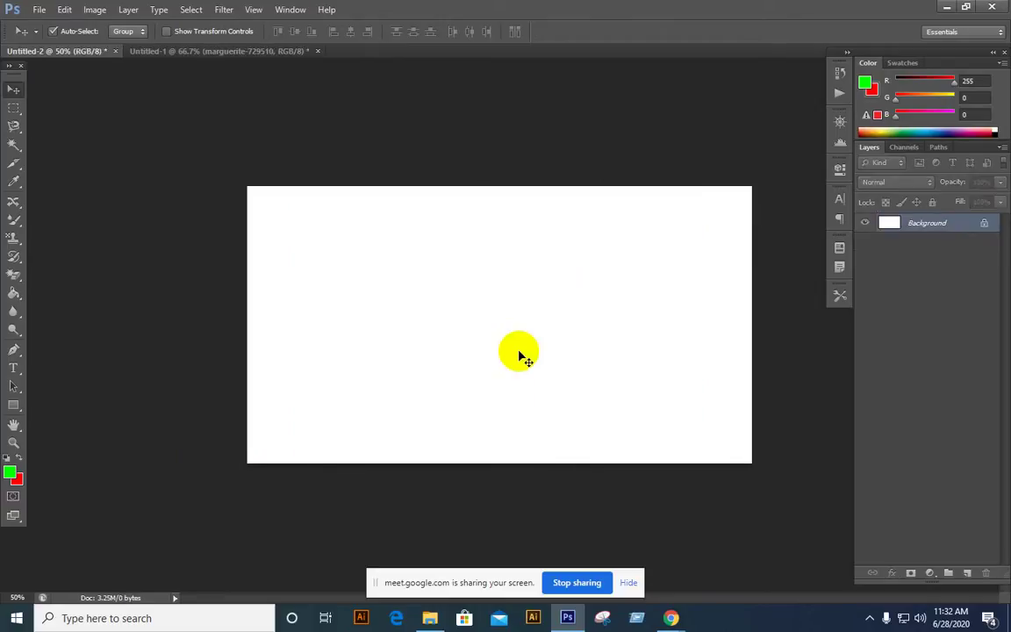
# - Copy the sharp daisy photo layer from Untitled-1 into the empty Untitled-2 document
pyautogui.click(236, 54)
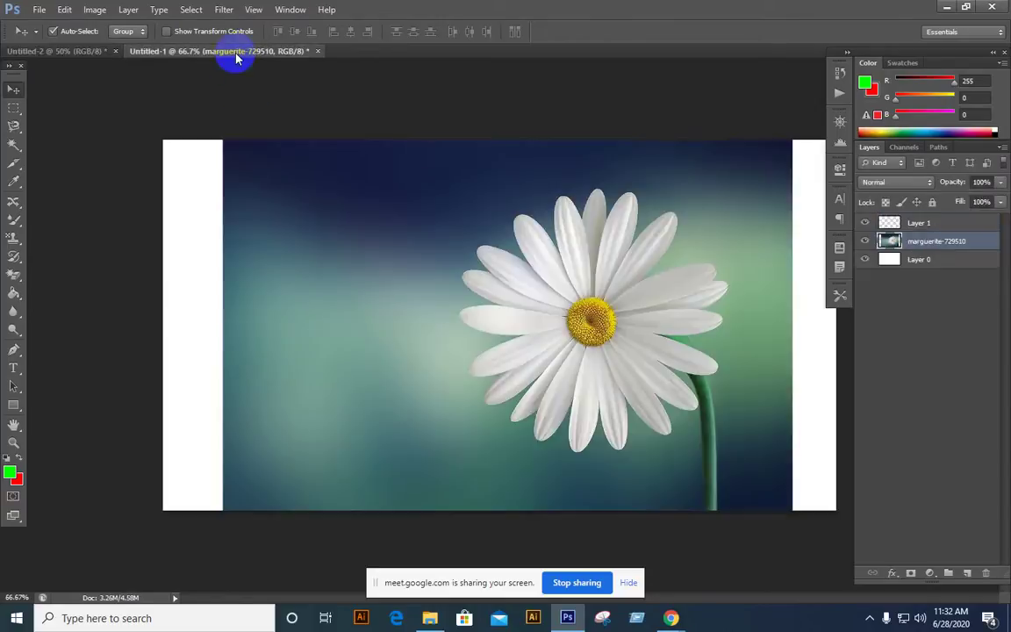
pyautogui.moveTo(545, 307); pyautogui.dragTo(542, 333)
# - Enlarge the sharp daisy photo with Free Transform until it extends far beyond the canvas edges
pyautogui.keyDown('alt'); pyautogui.click(542, 332); pyautogui.keyUp('alt')
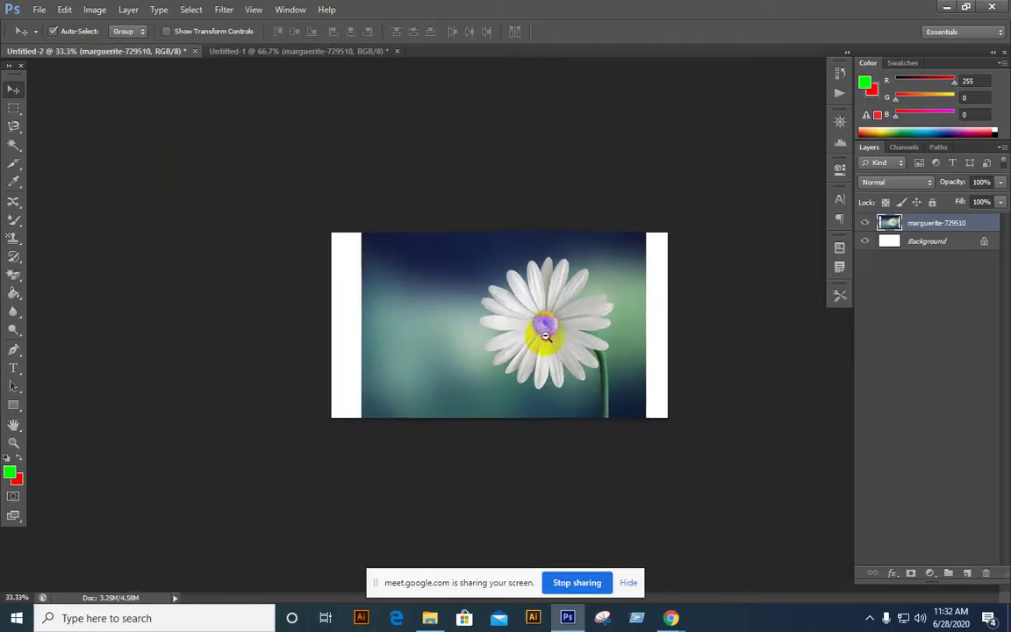
pyautogui.keyDown('alt'); pyautogui.click(544, 336); pyautogui.keyUp('alt')
pyautogui.keyDown('alt'); pyautogui.click(544, 336); pyautogui.keyUp('alt')
pyautogui.hotkey('ctrl', 't')
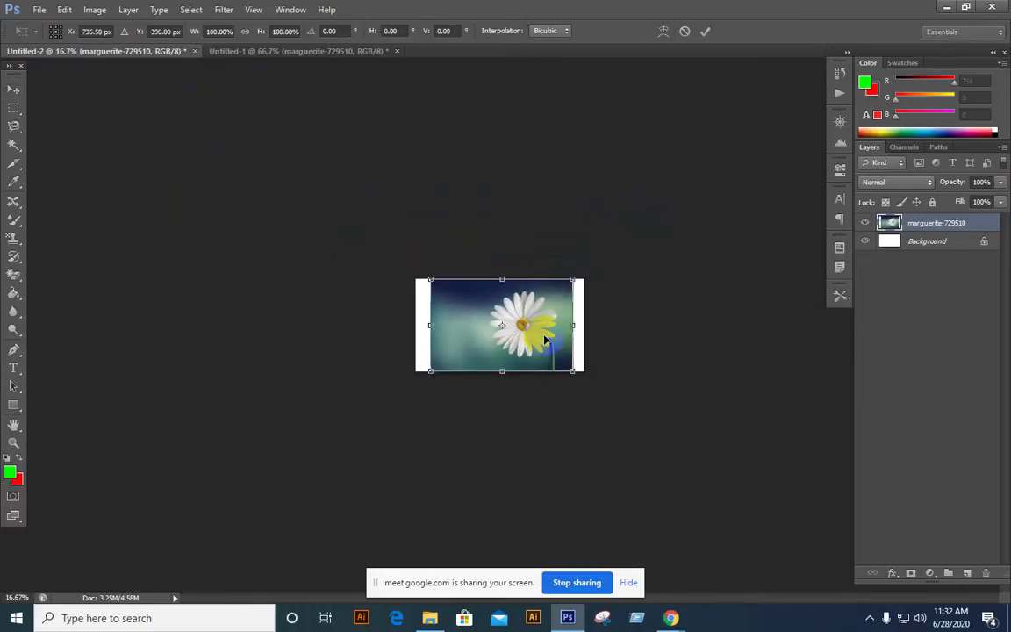
pyautogui.moveTo(575, 276); pyautogui.dragTo(793, 130)
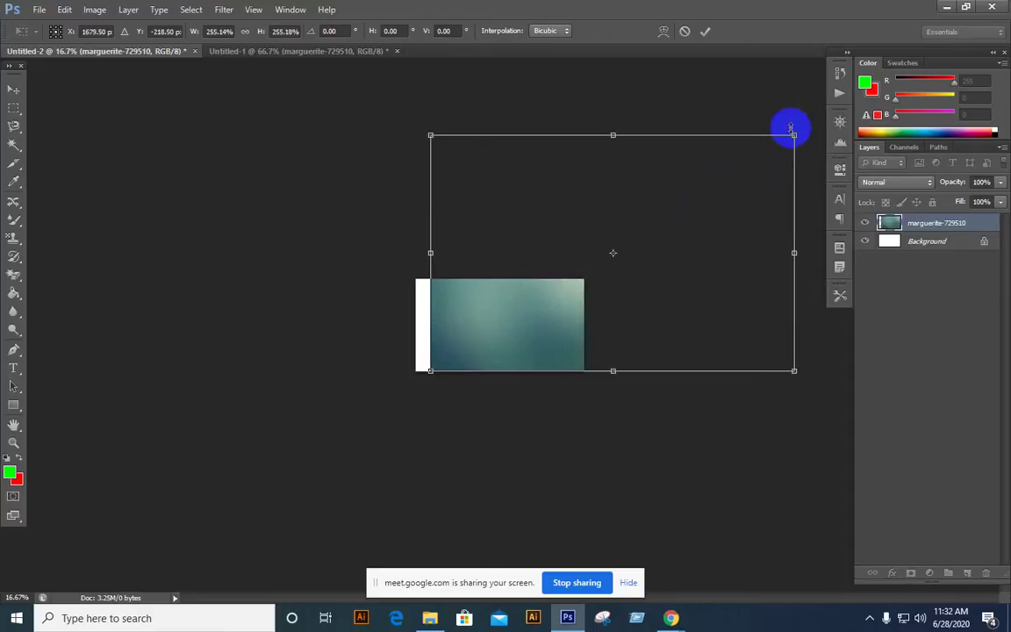
pyautogui.moveTo(430, 135); pyautogui.dragTo(282, 50)
pyautogui.press('Return')
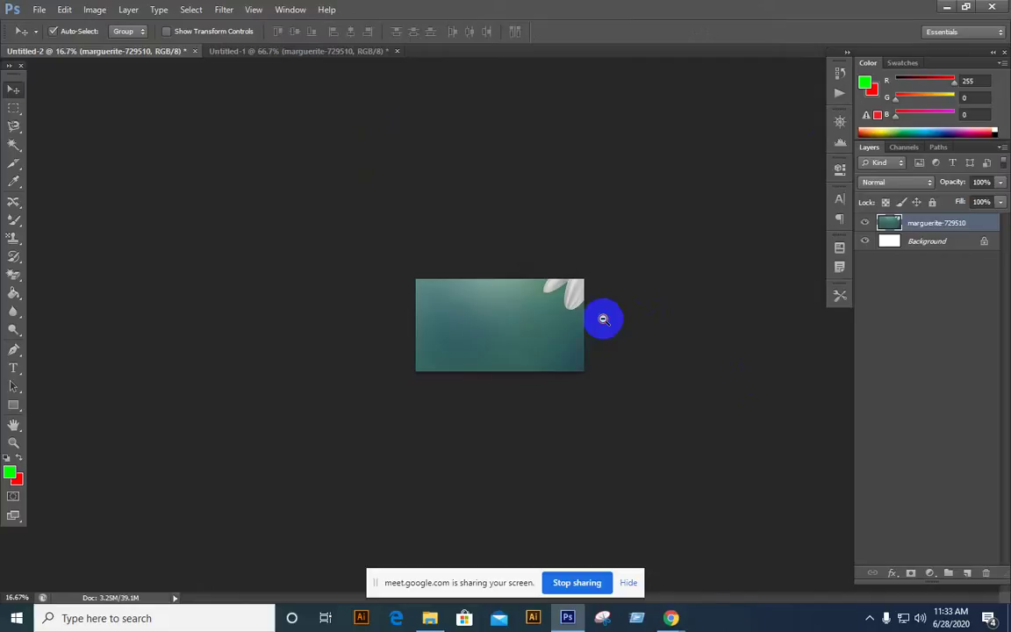
# - Move the oversized daisy photo completely off the canvas and toggle its layer's visibility off and on
pyautogui.keyDown('ctrl'); pyautogui.keyDown('alt'); pyautogui.click(602, 321); pyautogui.keyUp('alt'); pyautogui.keyUp('ctrl')
pyautogui.keyDown('ctrl'); pyautogui.keyDown('alt'); pyautogui.click(601, 323); pyautogui.keyUp('alt'); pyautogui.keyUp('ctrl')
pyautogui.moveTo(517, 338); pyautogui.dragTo(619, 336)
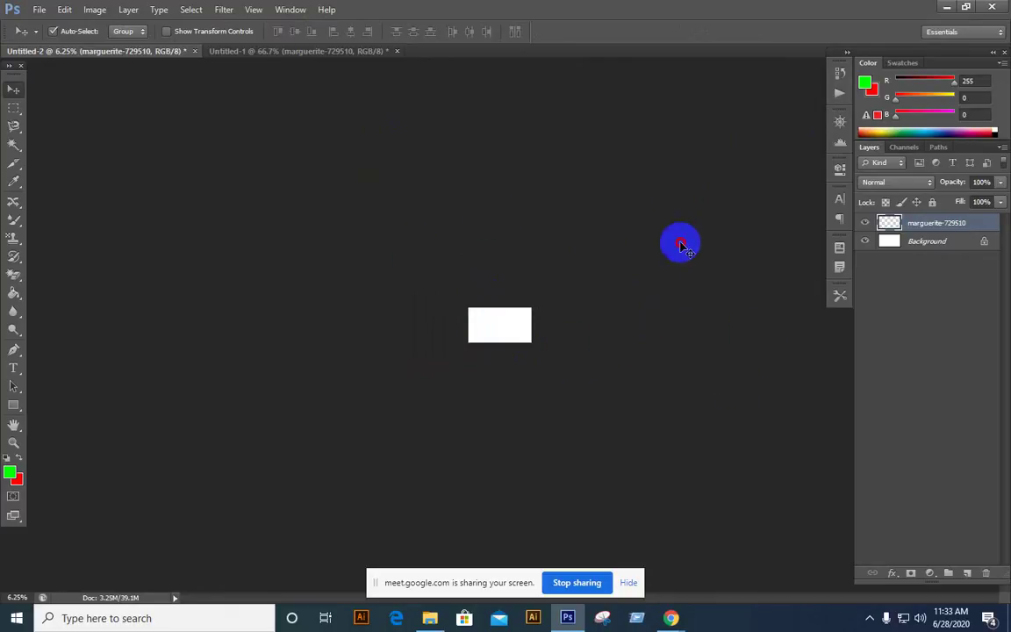
pyautogui.moveTo(683, 247)
pyautogui.mouseDown()
pyautogui.moveTo(491, 323)
pyautogui.moveTo(864, 230)
pyautogui.mouseUp()
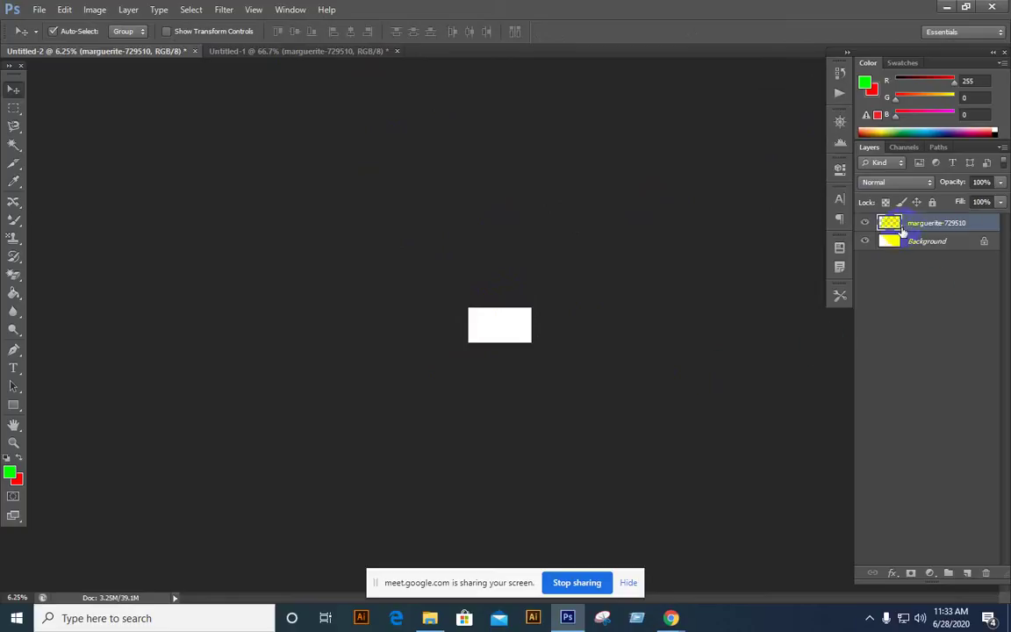
pyautogui.moveTo(870, 225)
pyautogui.mouseDown()
pyautogui.moveTo(237, 79)
pyautogui.moveTo(333, 54)
pyautogui.moveTo(970, 260)
pyautogui.mouseUp()
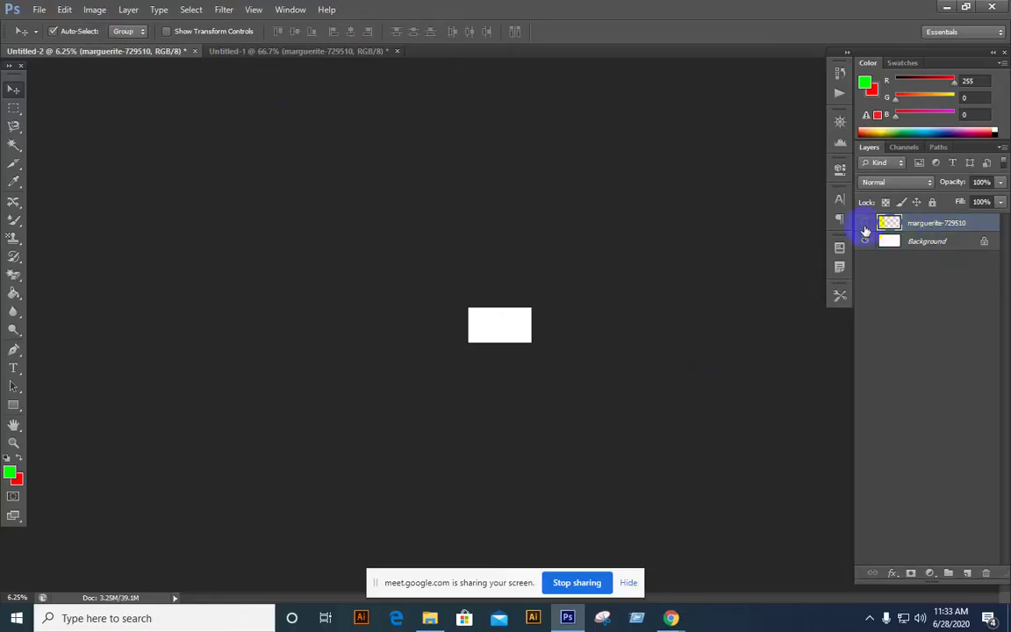
pyautogui.moveTo(866, 230); pyautogui.dragTo(939, 241)
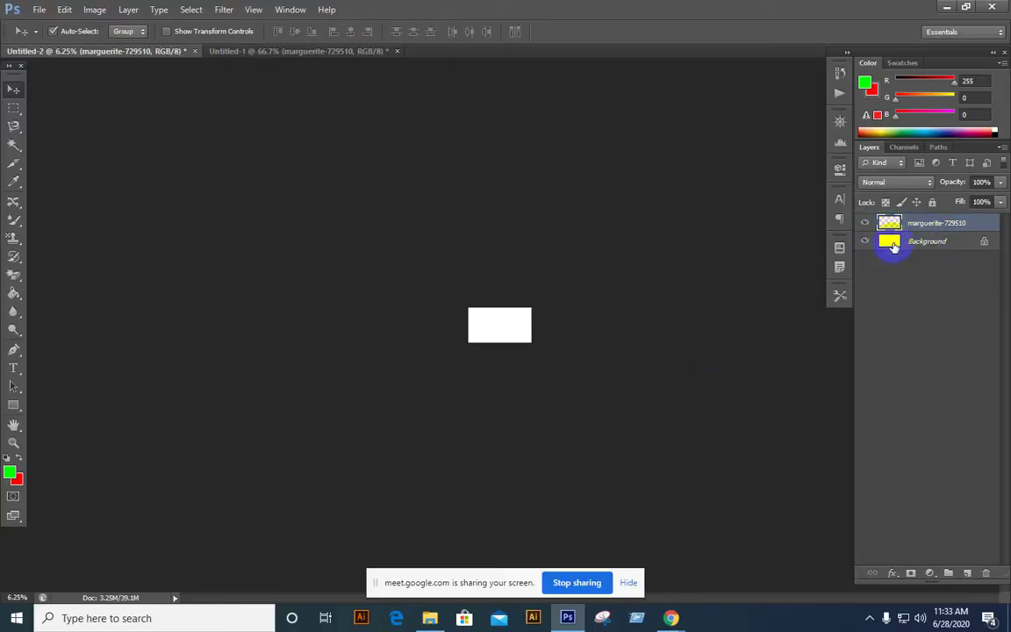
# - Bring the oversized daisy photo back onto the canvas with Free Transform, scaled to 28.43% and roughly centred horizontally
pyautogui.moveTo(895, 250); pyautogui.dragTo(894, 248)
pyautogui.hotkey('ctrl', 't')
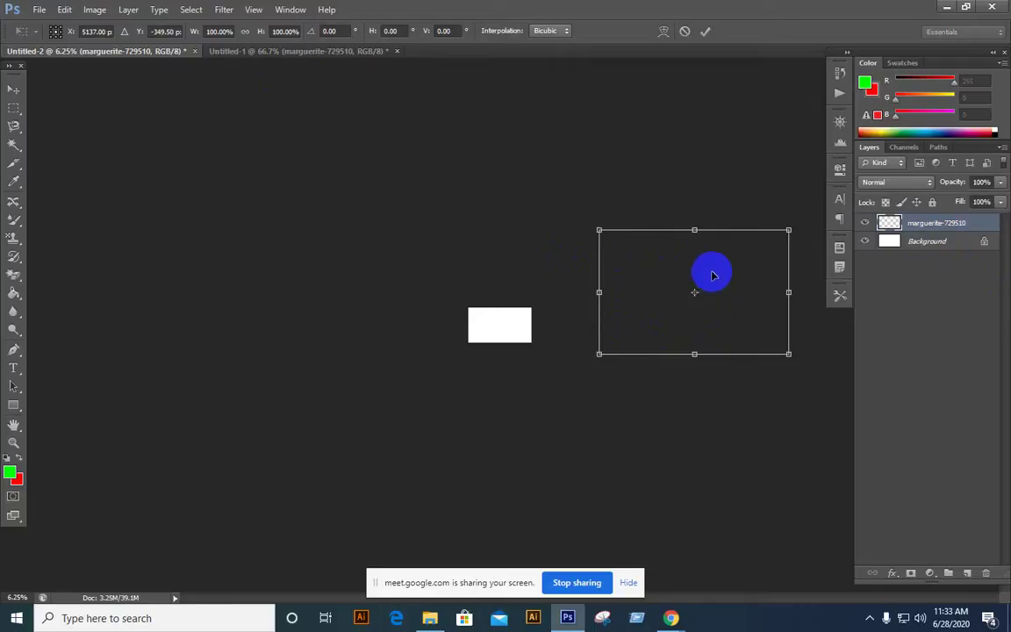
pyautogui.moveTo(658, 306); pyautogui.dragTo(530, 297)
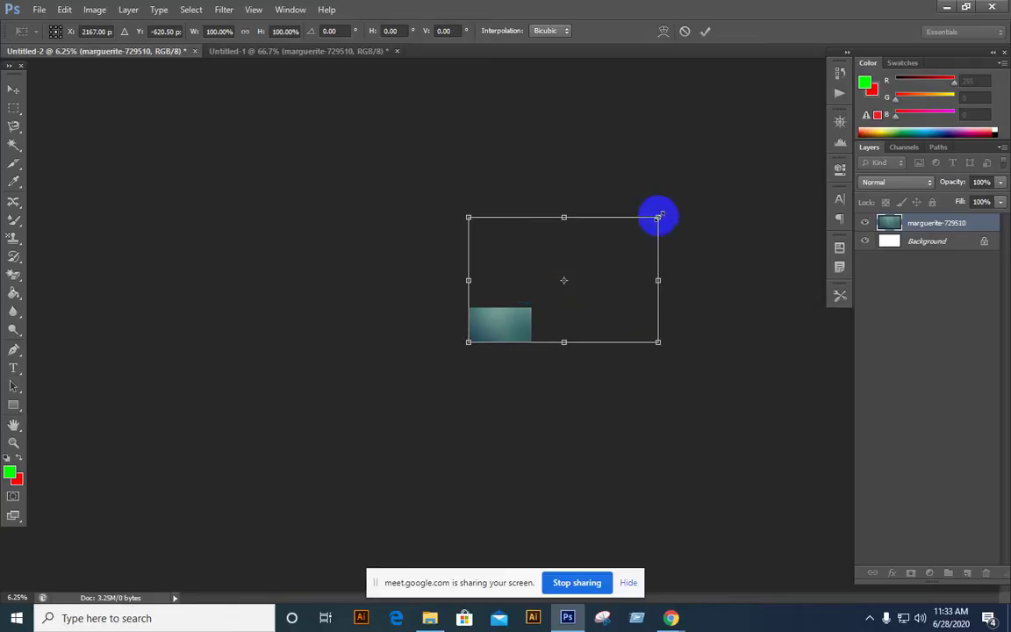
pyautogui.moveTo(658, 217); pyautogui.dragTo(514, 314)
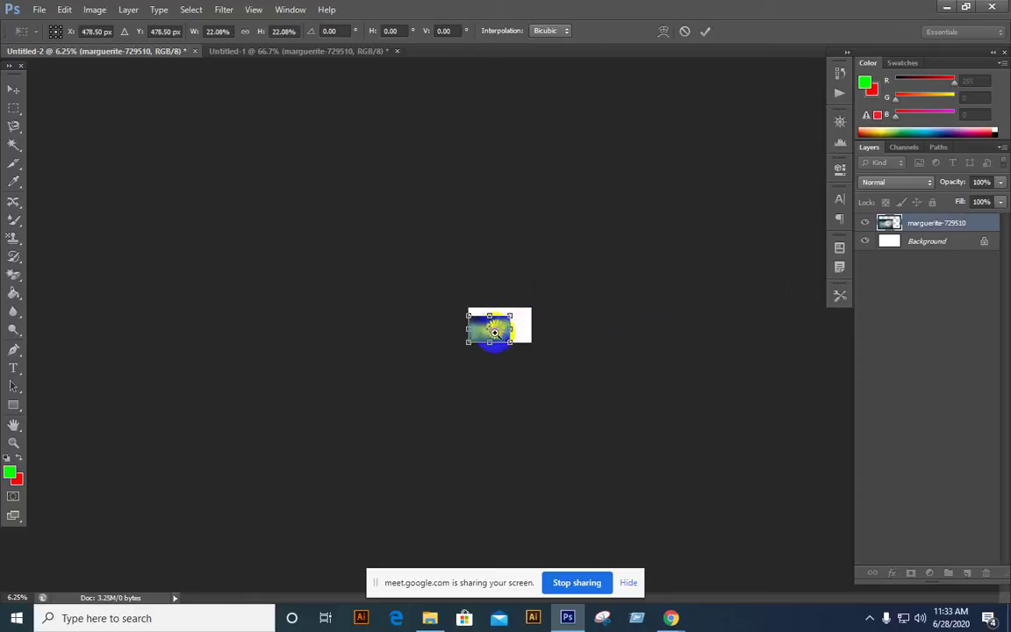
pyautogui.hotkey('ctrl', 'z')
pyautogui.moveTo(655, 214); pyautogui.dragTo(618, 309)
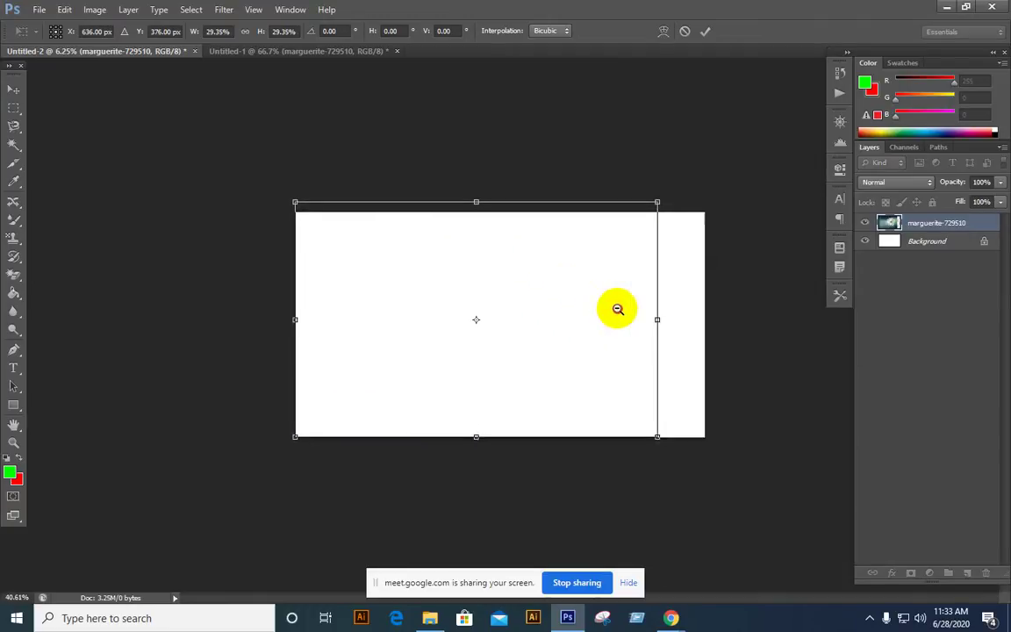
pyautogui.moveTo(297, 203); pyautogui.dragTo(305, 213)
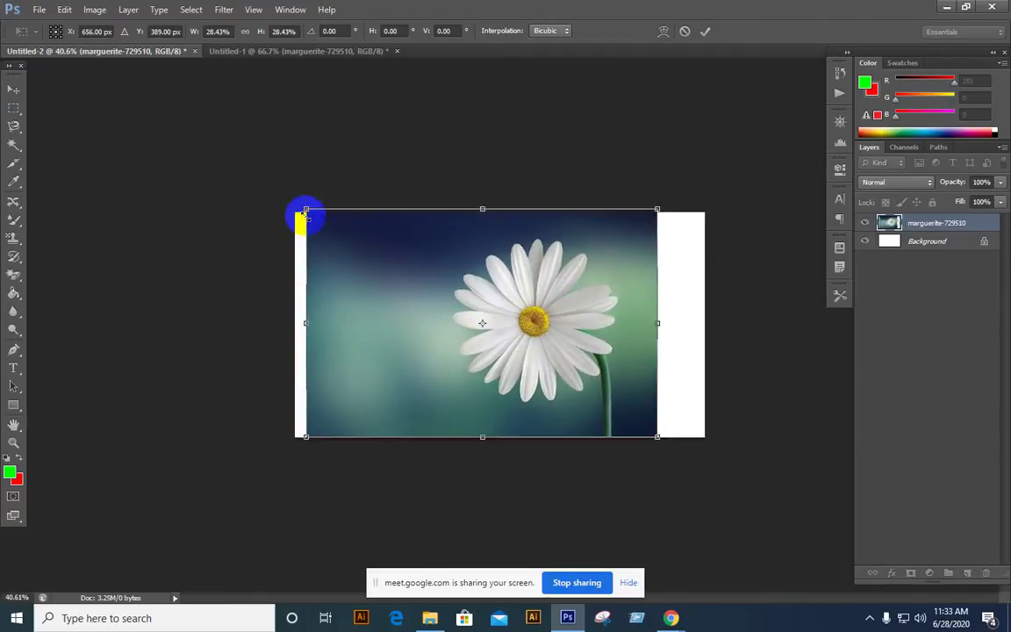
pyautogui.doubleClick(525, 321)
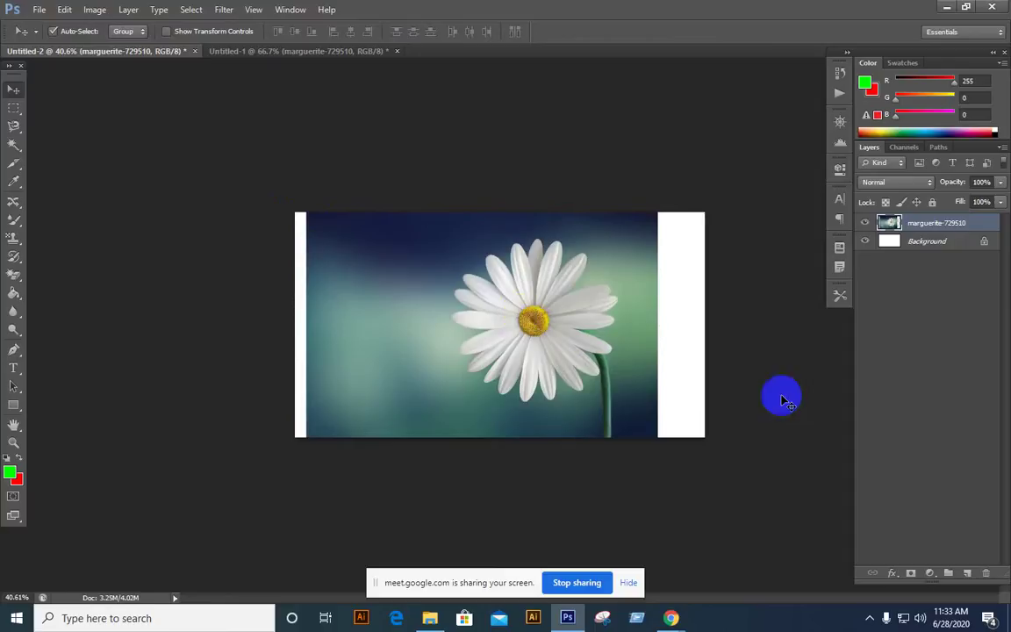
pyautogui.moveTo(504, 375); pyautogui.dragTo(525, 375)
pyautogui.click(713, 411)
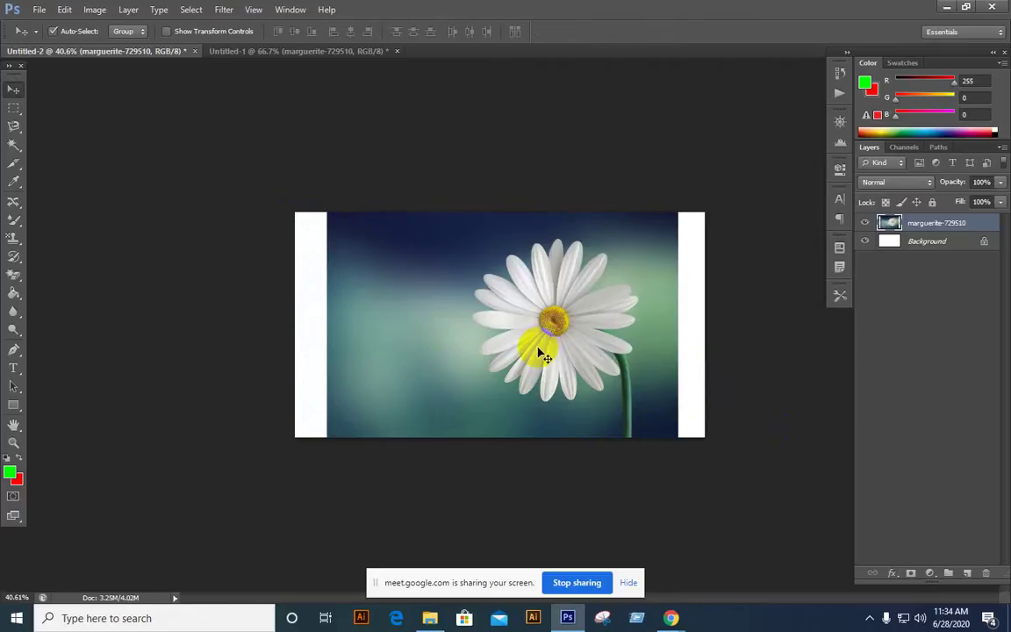
# - Delete the daisy photo layer from Untitled-1 and close that document without saving
pyautogui.click(300, 52)
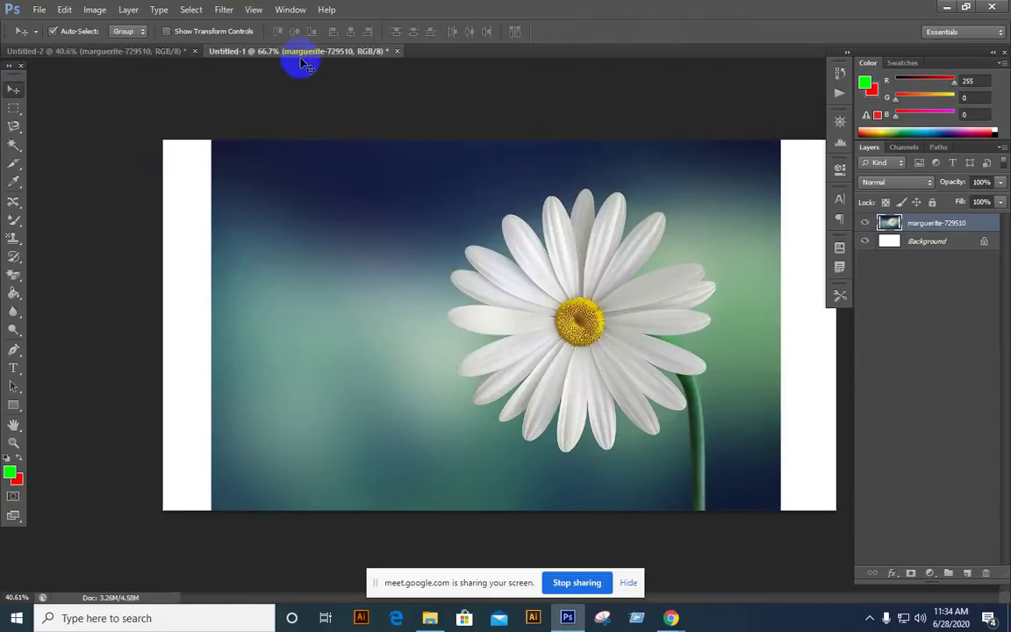
pyautogui.click(149, 53)
pyautogui.click(275, 53)
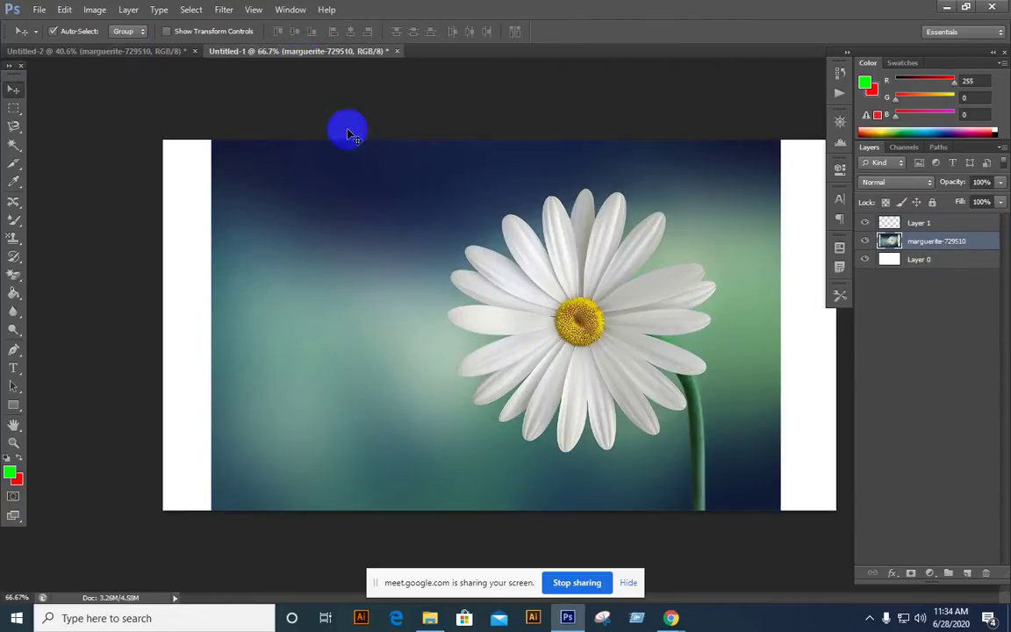
pyautogui.press('Delete')
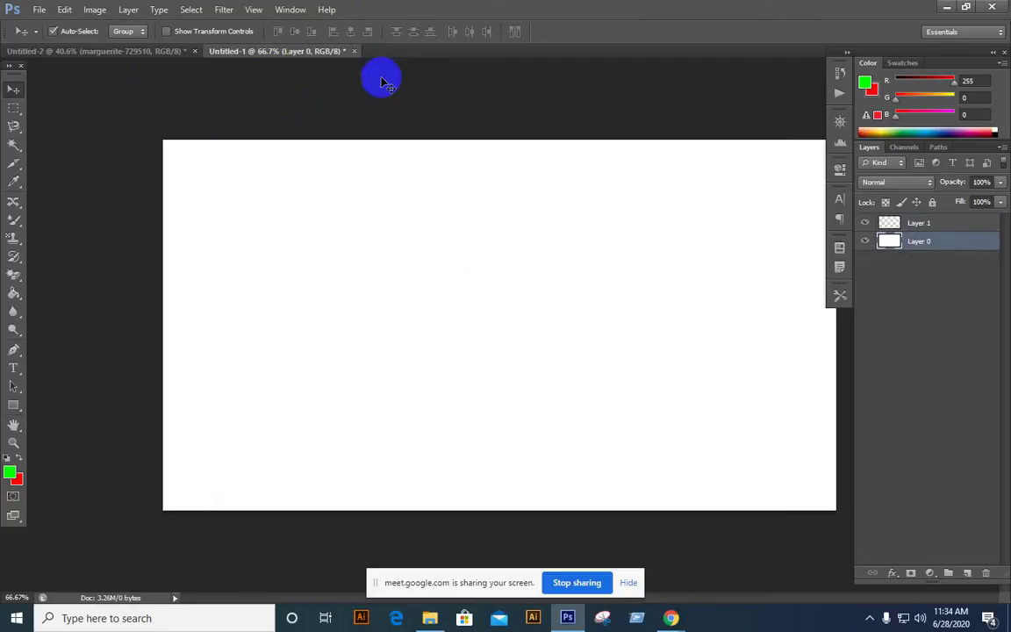
pyautogui.click(355, 52)
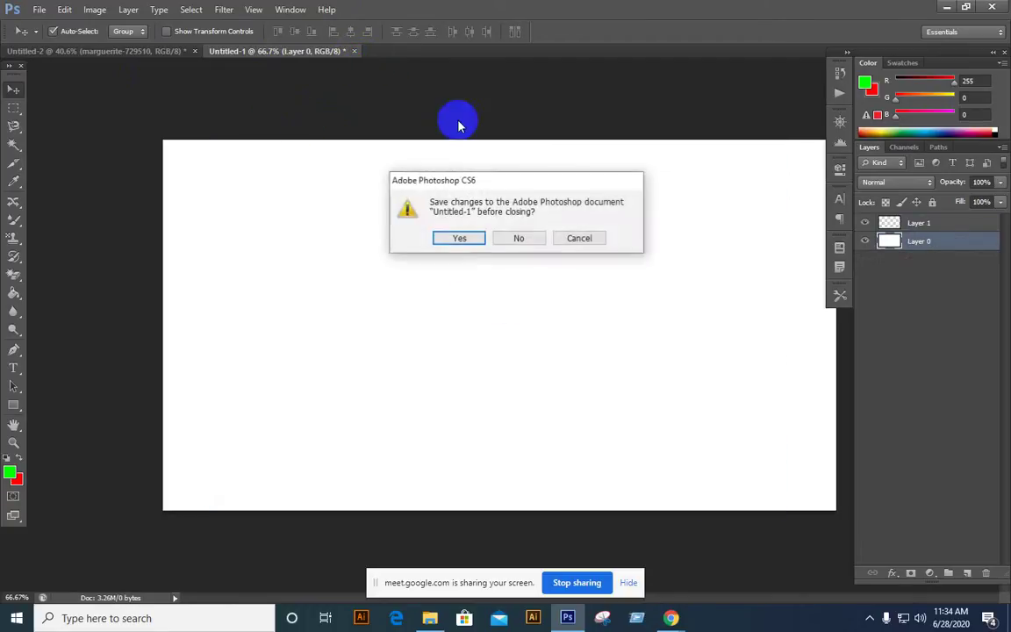
pyautogui.click(519, 240)
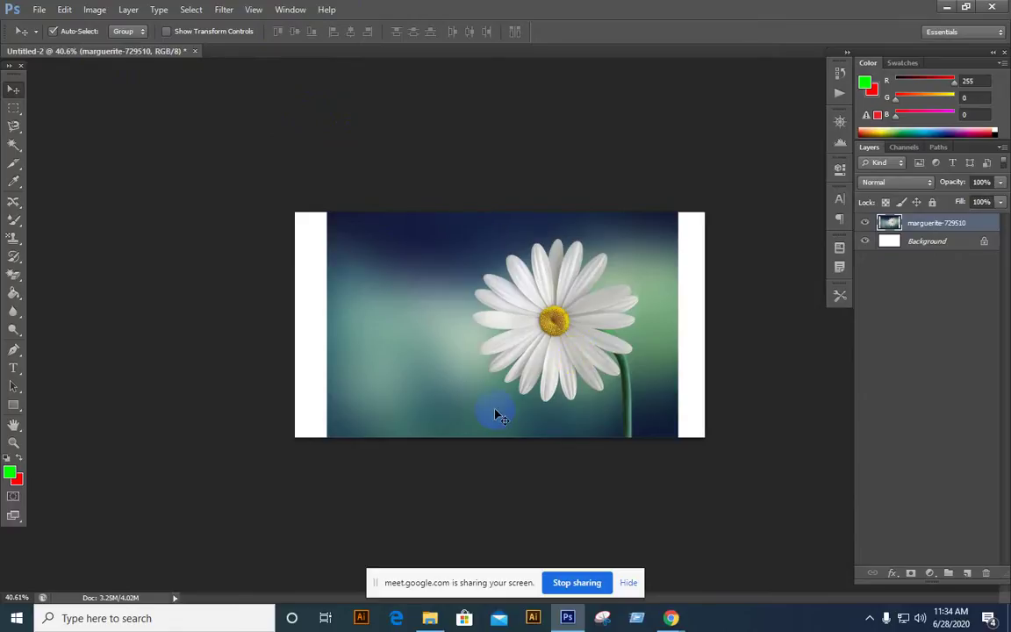
pyautogui.moveTo(505, 364); pyautogui.dragTo(534, 370)
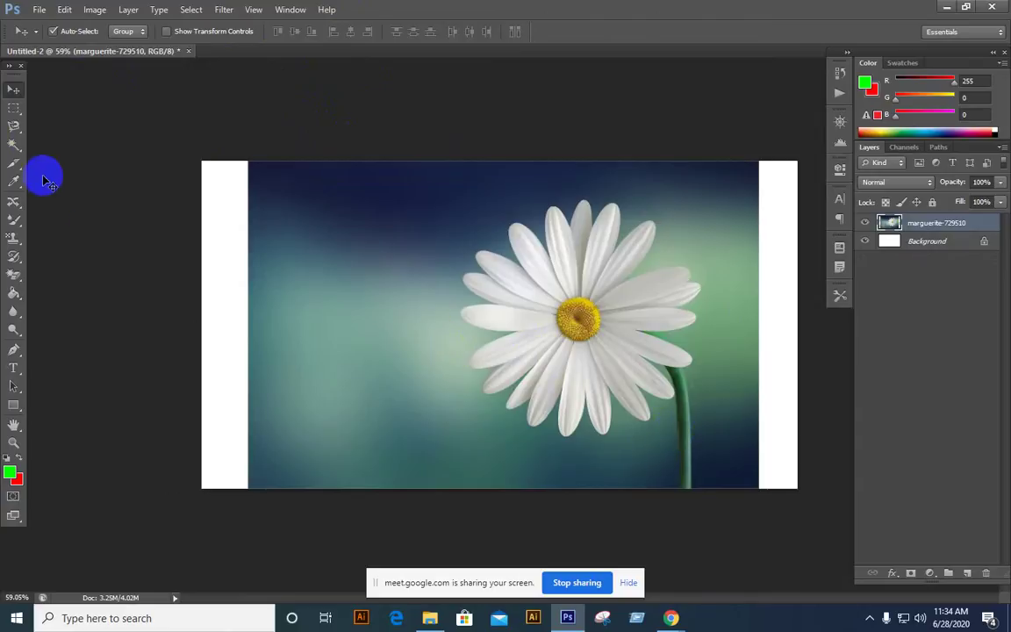
pyautogui.click(21, 134)
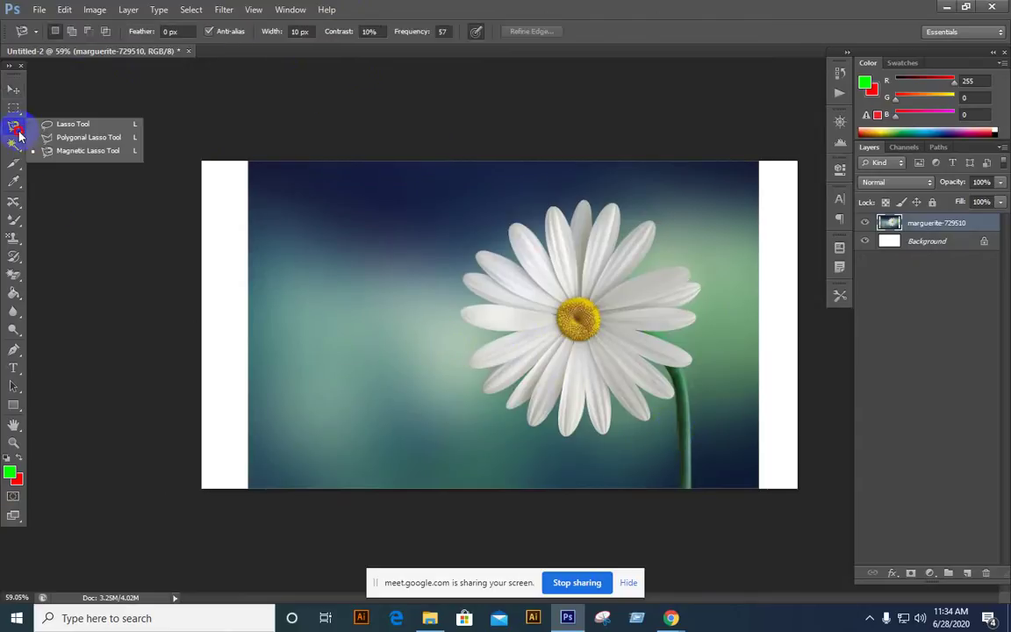
pyautogui.click(64, 153)
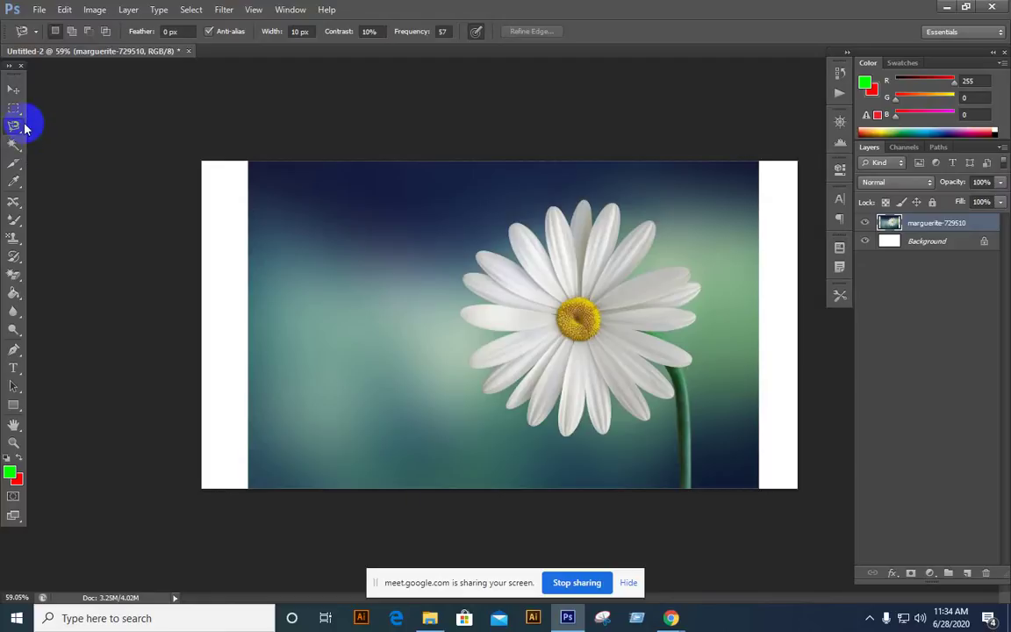
pyautogui.click(13, 90)
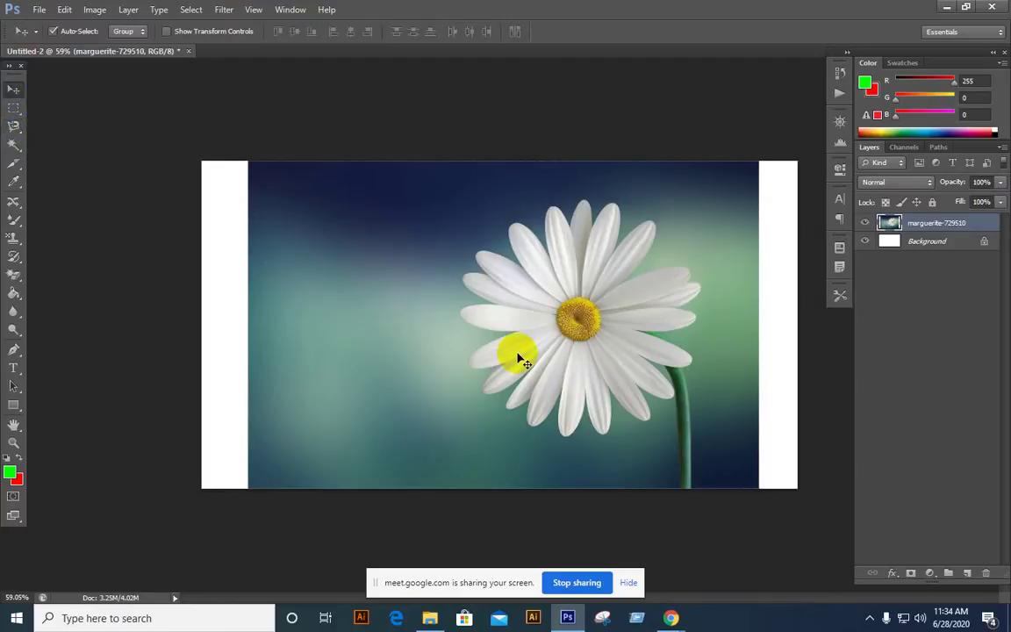
# - Nudge the daisy photo slightly on the canvas with the Move tool
pyautogui.moveTo(518, 354)
pyautogui.mouseDown()
pyautogui.moveTo(507, 359)
pyautogui.moveTo(511, 332)
pyautogui.moveTo(517, 347)
pyautogui.mouseUp()
pyautogui.moveTo(517, 351); pyautogui.dragTo(517, 362)
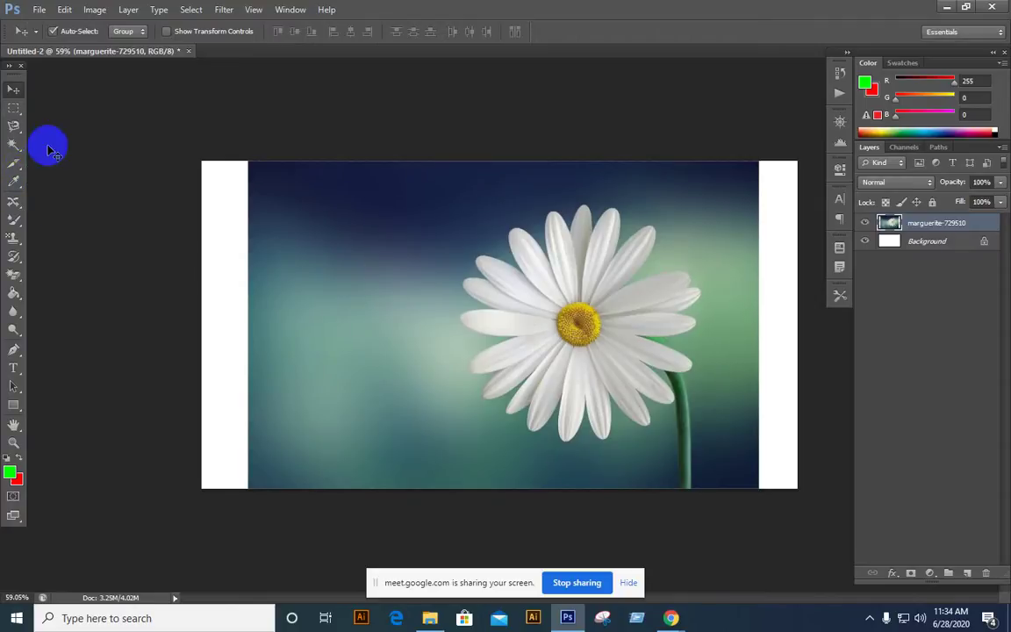
pyautogui.moveTo(564, 344)
pyautogui.mouseDown()
pyautogui.moveTo(560, 323)
pyautogui.moveTo(566, 349)
pyautogui.mouseUp()
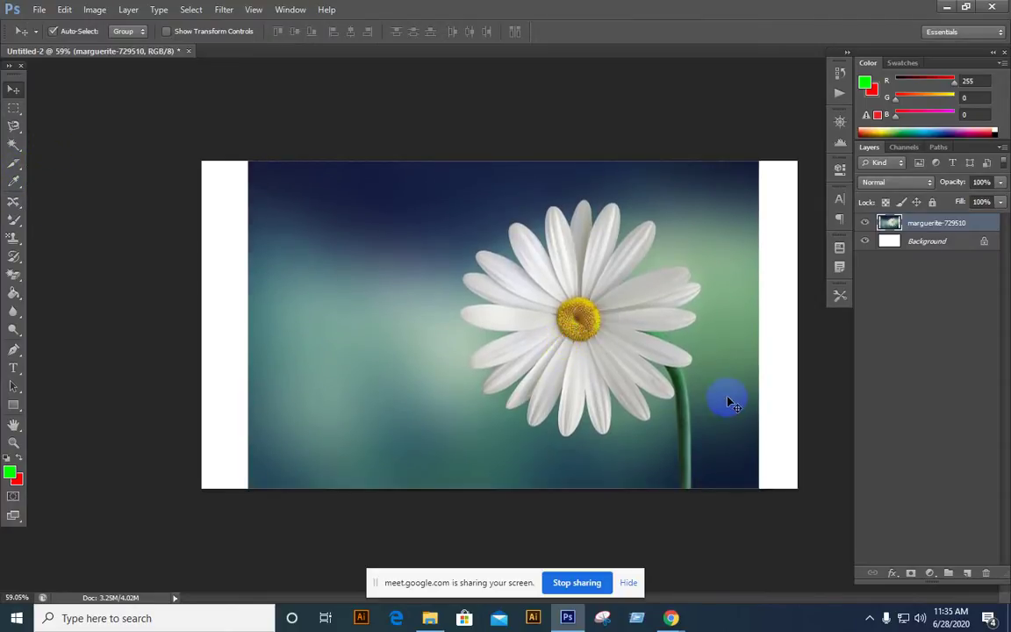
pyautogui.moveTo(672, 311); pyautogui.dragTo(669, 309)
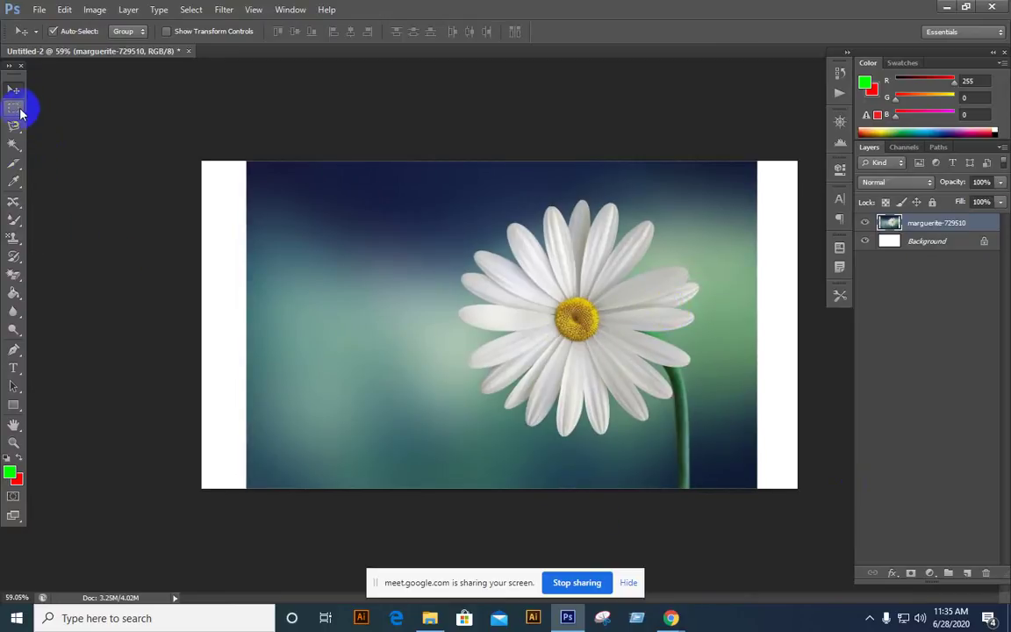
# - Start a Magnetic Lasso trace at the daisy's lower petals and follow the petal edges around the left side to the top
pyautogui.moveTo(15, 125); pyautogui.dragTo(33, 132)
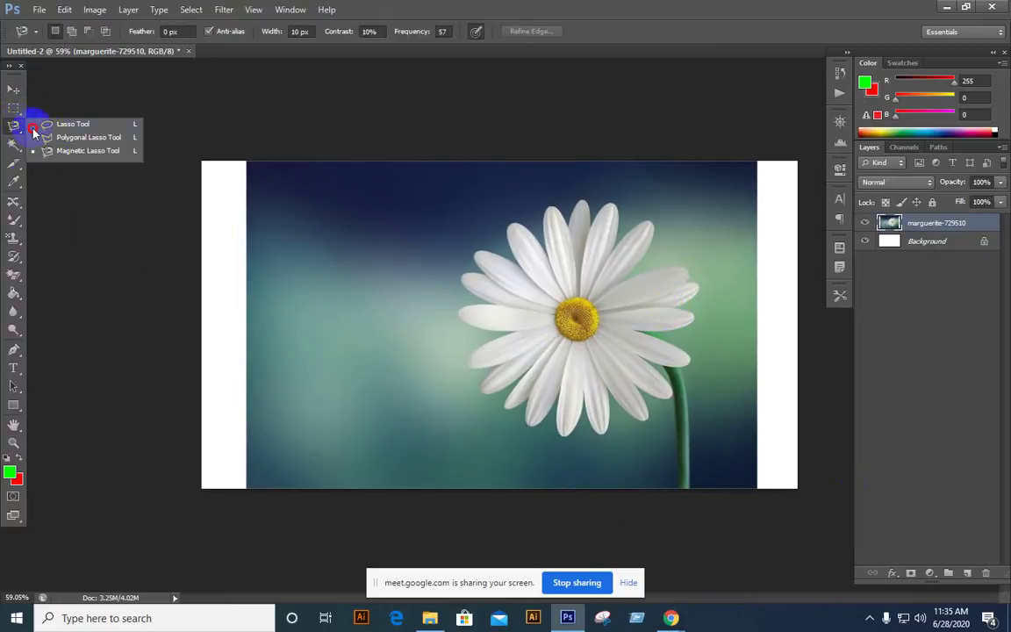
pyautogui.click(79, 153)
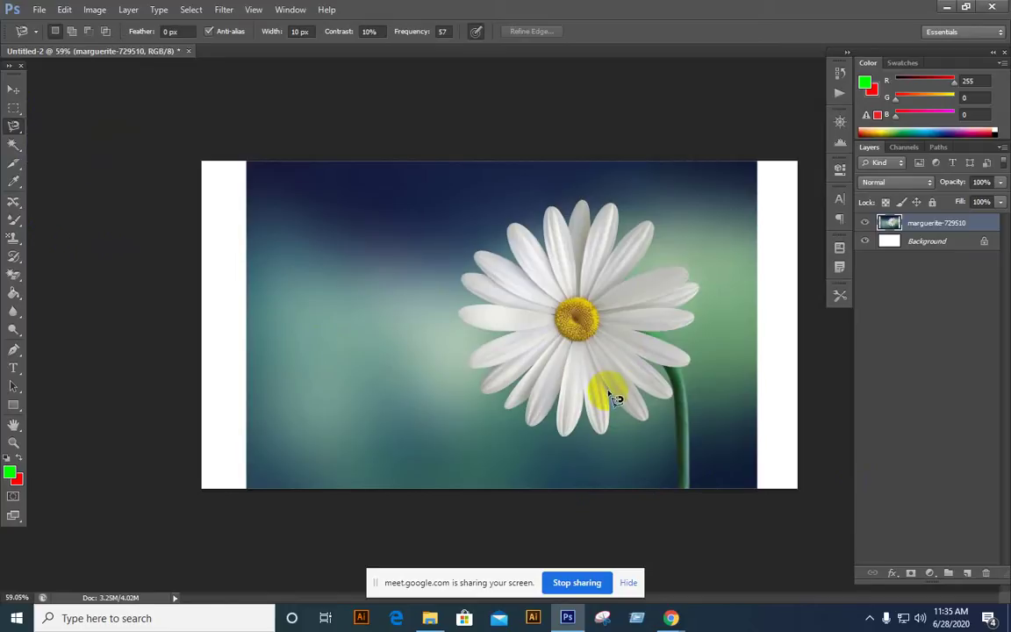
pyautogui.moveTo(618, 399)
pyautogui.mouseDown()
pyautogui.moveTo(619, 424)
pyautogui.moveTo(587, 432)
pyautogui.moveTo(586, 412)
pyautogui.moveTo(579, 438)
pyautogui.moveTo(562, 425)
pyautogui.moveTo(566, 410)
pyautogui.moveTo(549, 428)
pyautogui.mouseUp()
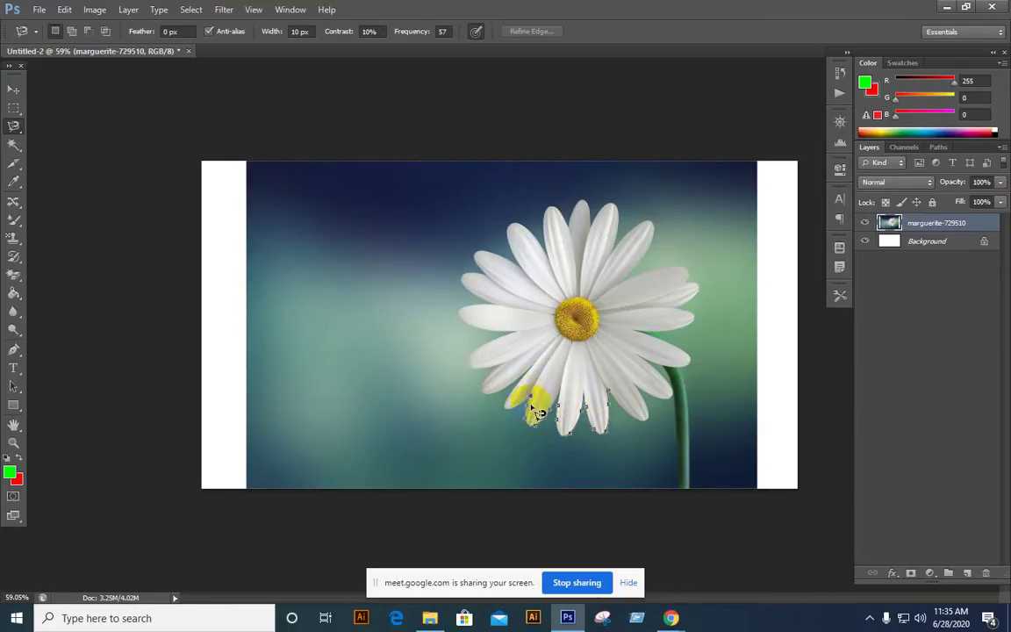
pyautogui.moveTo(536, 413)
pyautogui.mouseDown()
pyautogui.moveTo(508, 412)
pyautogui.moveTo(508, 401)
pyautogui.moveTo(534, 366)
pyautogui.moveTo(494, 382)
pyautogui.mouseUp()
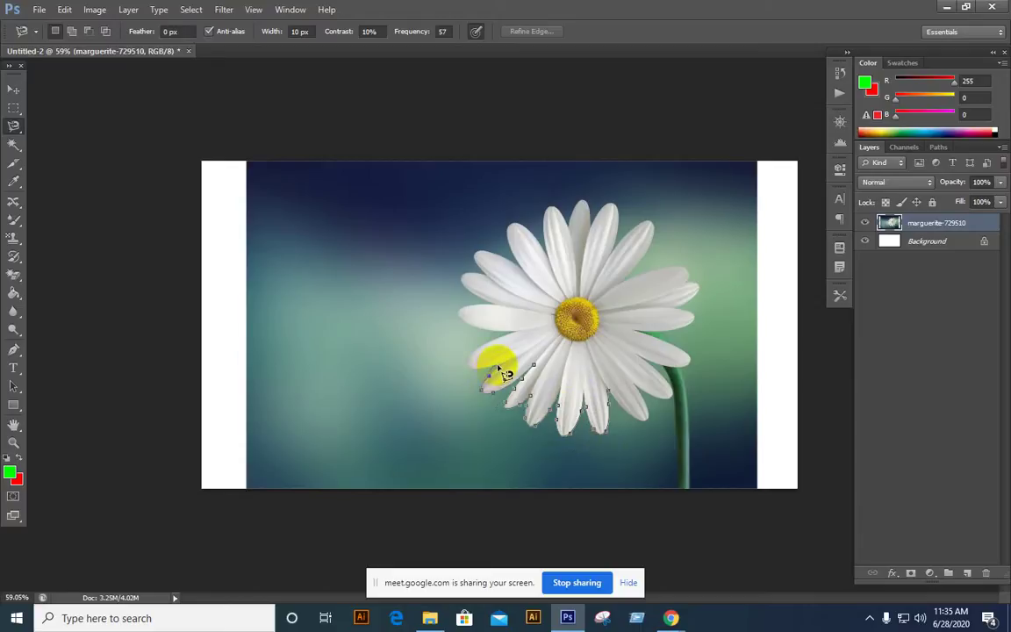
pyautogui.moveTo(498, 369)
pyautogui.mouseDown()
pyautogui.moveTo(466, 366)
pyautogui.moveTo(474, 350)
pyautogui.moveTo(515, 334)
pyautogui.moveTo(452, 325)
pyautogui.moveTo(450, 310)
pyautogui.moveTo(496, 303)
pyautogui.moveTo(457, 278)
pyautogui.moveTo(490, 277)
pyautogui.moveTo(480, 249)
pyautogui.moveTo(524, 271)
pyautogui.moveTo(514, 224)
pyautogui.moveTo(550, 264)
pyautogui.moveTo(554, 224)
pyautogui.moveTo(542, 245)
pyautogui.moveTo(549, 250)
pyautogui.moveTo(545, 230)
pyautogui.moveTo(567, 260)
pyautogui.mouseUp()
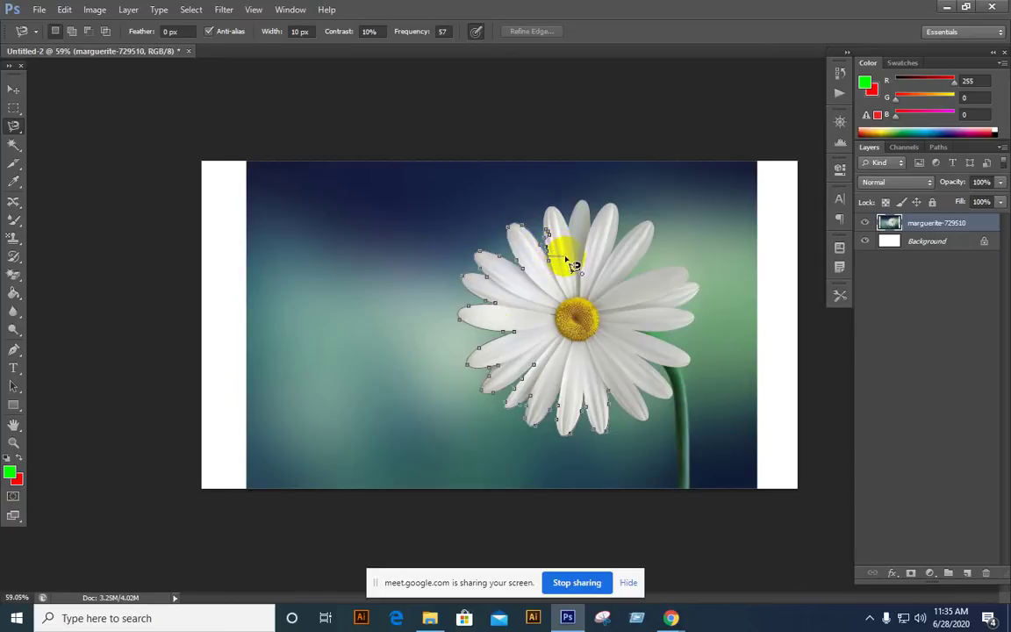
# - Continue the Magnetic Lasso trace around the daisy's upper petals and down to the right-hand petals
pyautogui.moveTo(571, 263)
pyautogui.mouseDown()
pyautogui.moveTo(550, 240)
pyautogui.moveTo(537, 291)
pyautogui.moveTo(545, 260)
pyautogui.moveTo(588, 215)
pyautogui.moveTo(538, 243)
pyautogui.moveTo(525, 235)
pyautogui.moveTo(611, 390)
pyautogui.moveTo(607, 296)
pyautogui.moveTo(516, 171)
pyautogui.moveTo(551, 121)
pyautogui.moveTo(531, 207)
pyautogui.moveTo(526, 198)
pyautogui.moveTo(523, 169)
pyautogui.moveTo(528, 196)
pyautogui.moveTo(540, 193)
pyautogui.moveTo(529, 131)
pyautogui.moveTo(548, 117)
pyautogui.moveTo(571, 131)
pyautogui.moveTo(601, 187)
pyautogui.moveTo(651, 93)
pyautogui.moveTo(674, 130)
pyautogui.moveTo(676, 192)
pyautogui.moveTo(711, 170)
pyautogui.moveTo(750, 106)
pyautogui.moveTo(769, 193)
pyautogui.moveTo(746, 280)
pyautogui.moveTo(762, 262)
pyautogui.moveTo(486, 300)
pyautogui.moveTo(579, 221)
pyautogui.moveTo(496, 435)
pyautogui.moveTo(478, 432)
pyautogui.moveTo(517, 413)
pyautogui.moveTo(549, 367)
pyautogui.moveTo(485, 428)
pyautogui.moveTo(662, 371)
pyautogui.moveTo(725, 383)
pyautogui.moveTo(707, 415)
pyautogui.mouseUp()
pyautogui.hotkey('ctrl', '+')
pyautogui.hotkey('ctrl', '+')
pyautogui.hotkey('ctrl', '+')
pyautogui.hotkey('ctrl', '+')
pyautogui.hotkey('ctrl', '-')
pyautogui.press('space')
pyautogui.moveTo(759, 437)
pyautogui.mouseDown()
pyautogui.moveTo(694, 511)
pyautogui.moveTo(672, 510)
pyautogui.moveTo(744, 536)
pyautogui.mouseUp()
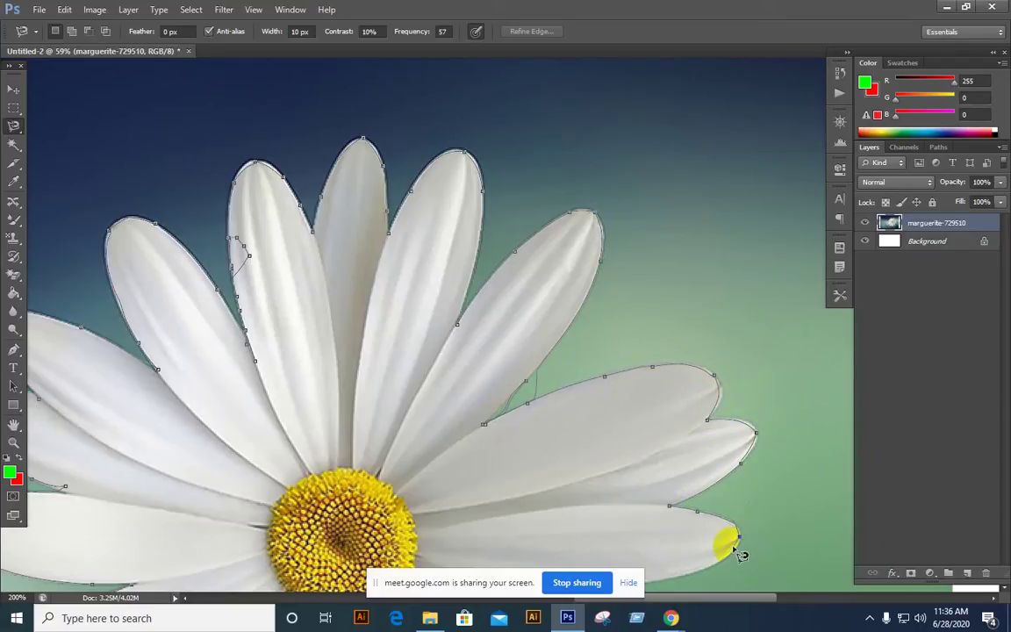
# - Trace the remaining lower-right petals past the stem and close the flower selection at its starting point
pyautogui.moveTo(734, 544)
pyautogui.mouseDown()
pyautogui.moveTo(670, 490)
pyautogui.moveTo(681, 432)
pyautogui.moveTo(663, 271)
pyautogui.moveTo(686, 355)
pyautogui.moveTo(694, 334)
pyautogui.moveTo(486, 359)
pyautogui.moveTo(453, 350)
pyautogui.moveTo(583, 361)
pyautogui.moveTo(571, 362)
pyautogui.moveTo(425, 344)
pyautogui.moveTo(707, 450)
pyautogui.moveTo(722, 473)
pyautogui.moveTo(717, 515)
pyautogui.moveTo(637, 528)
pyautogui.moveTo(479, 497)
pyautogui.moveTo(439, 461)
pyautogui.moveTo(525, 487)
pyautogui.moveTo(542, 521)
pyautogui.moveTo(593, 559)
pyautogui.moveTo(636, 563)
pyautogui.moveTo(615, 571)
pyautogui.moveTo(580, 551)
pyautogui.mouseUp()
pyautogui.press('h')
pyautogui.scroll(1, 685, 354)
pyautogui.scroll(-5, 584, 531)
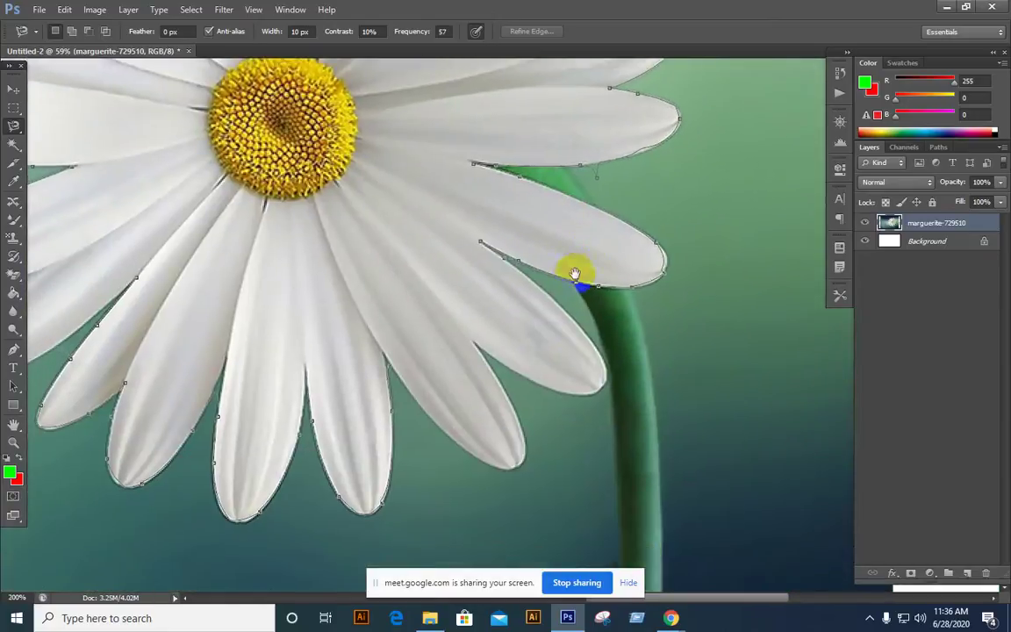
pyautogui.moveTo(576, 271)
pyautogui.mouseDown()
pyautogui.moveTo(610, 378)
pyautogui.moveTo(517, 284)
pyautogui.moveTo(552, 299)
pyautogui.moveTo(607, 392)
pyautogui.moveTo(541, 393)
pyautogui.moveTo(475, 344)
pyautogui.moveTo(533, 452)
pyautogui.moveTo(526, 470)
pyautogui.moveTo(502, 477)
pyautogui.moveTo(456, 451)
pyautogui.moveTo(408, 391)
pyautogui.mouseUp()
pyautogui.click(397, 375)
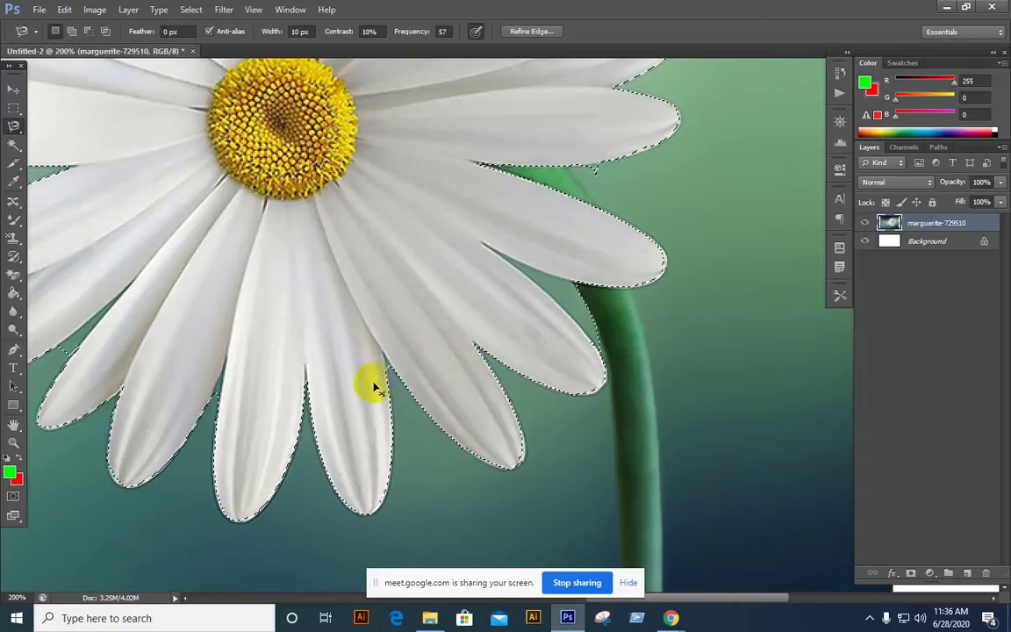
# - Check the selection outline around the daisy's petals, clearing the selection once and restoring it
pyautogui.hotkey('ctrl', '-')
pyautogui.hotkey('ctrl', '-')
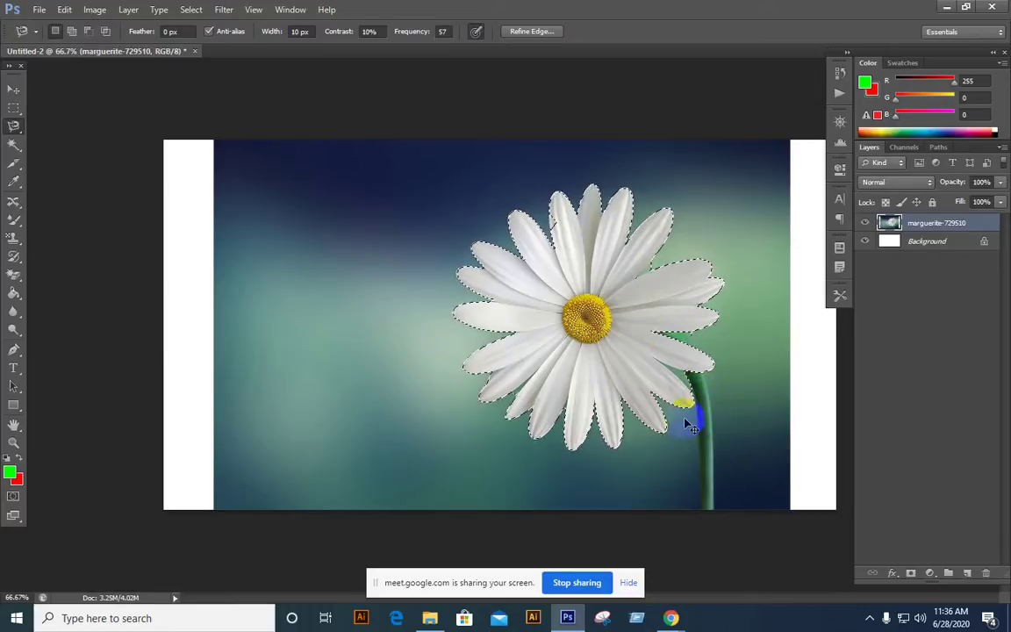
pyautogui.hotkey('ctrl', '+')
pyautogui.moveTo(718, 429)
pyautogui.mouseDown()
pyautogui.moveTo(594, 395)
pyautogui.moveTo(604, 399)
pyautogui.moveTo(582, 333)
pyautogui.moveTo(597, 350)
pyautogui.moveTo(566, 407)
pyautogui.moveTo(525, 367)
pyautogui.mouseUp()
pyautogui.hotkey('ctrl', 'd')
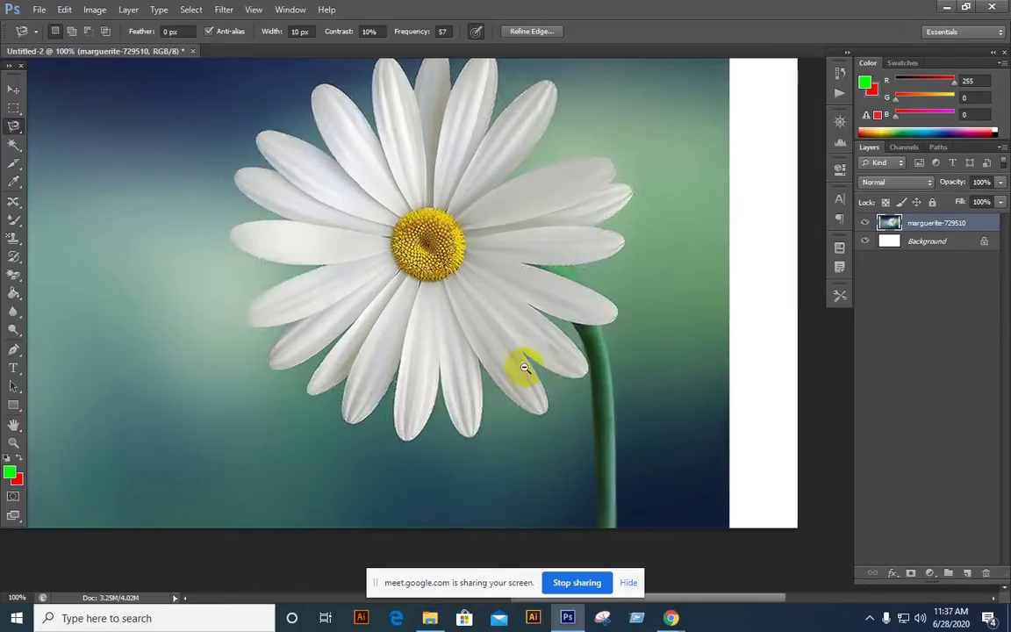
pyautogui.hotkey('ctrl', 'z')
pyautogui.hotkey('ctrl', '-')
pyautogui.moveTo(751, 366)
pyautogui.mouseDown()
pyautogui.moveTo(650, 357)
pyautogui.moveTo(673, 426)
pyautogui.mouseUp()
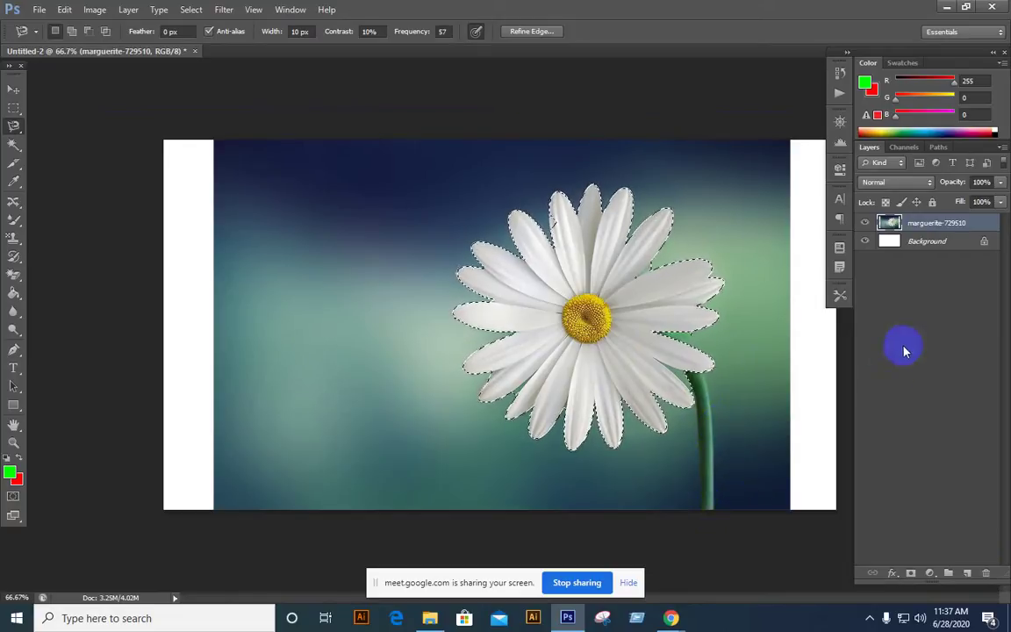
# - Copy the selected flower head to a new layer, try moving the copy aside, and undo that move
pyautogui.click(969, 573)
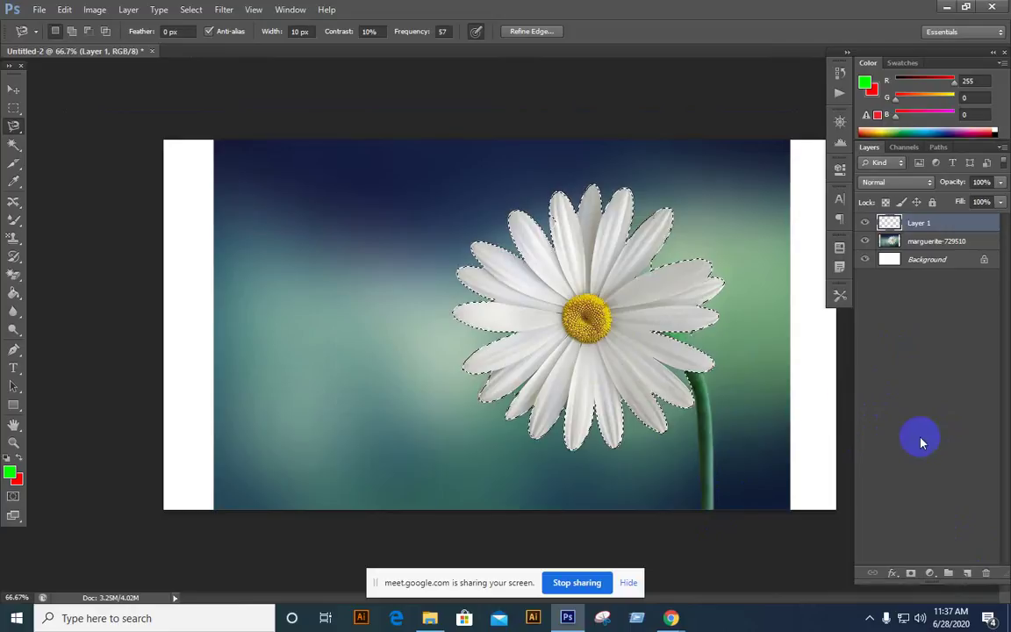
pyautogui.click(711, 360)
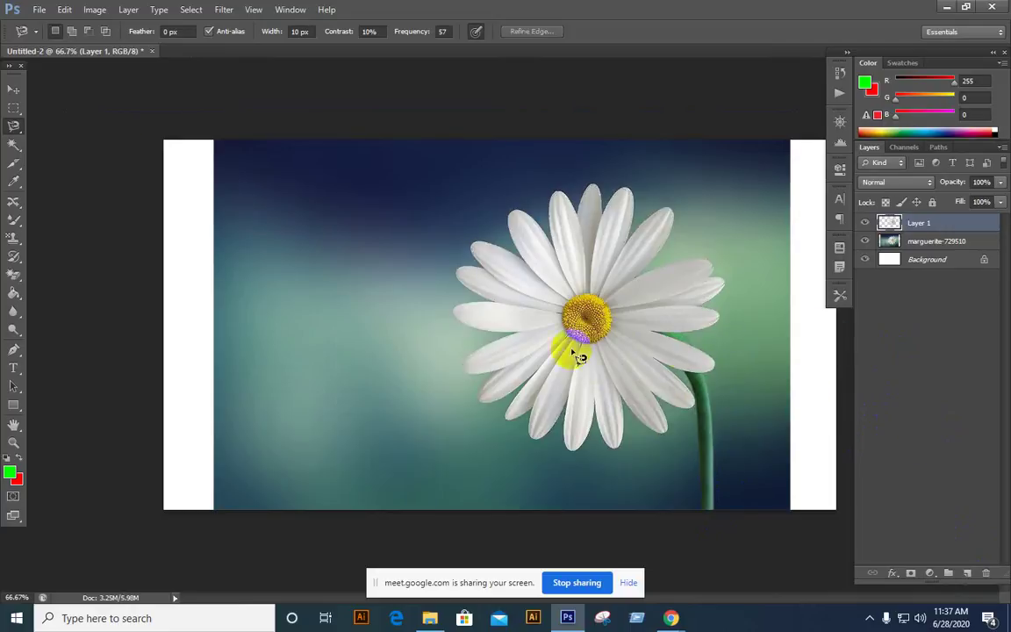
pyautogui.click(13, 89)
pyautogui.moveTo(619, 313); pyautogui.dragTo(481, 373)
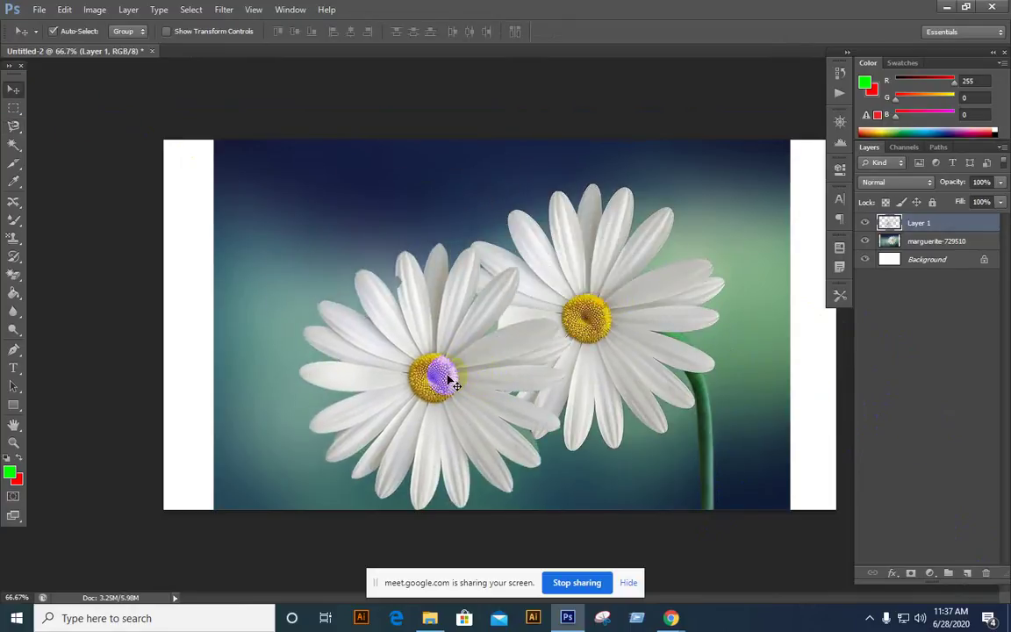
pyautogui.hotkey('ctrl', 'z')
# - Trace the daisy's stem with the Magnetic Lasso, cancelling a stray first trace and closing the selection at the image's bottom edge
pyautogui.scroll(2, 734, 449)
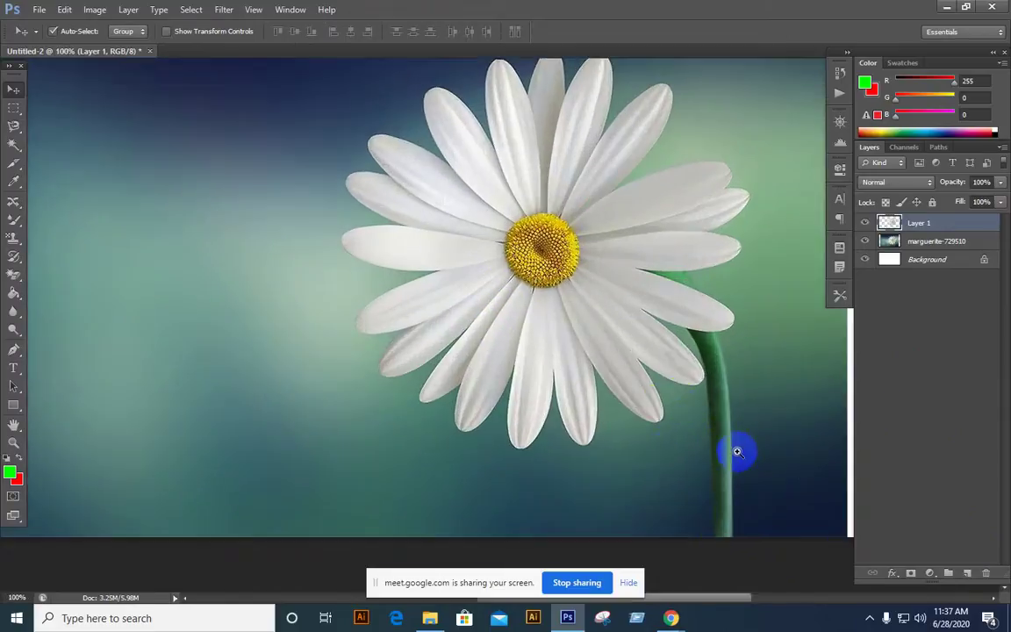
pyautogui.scroll(-1, 689, 372)
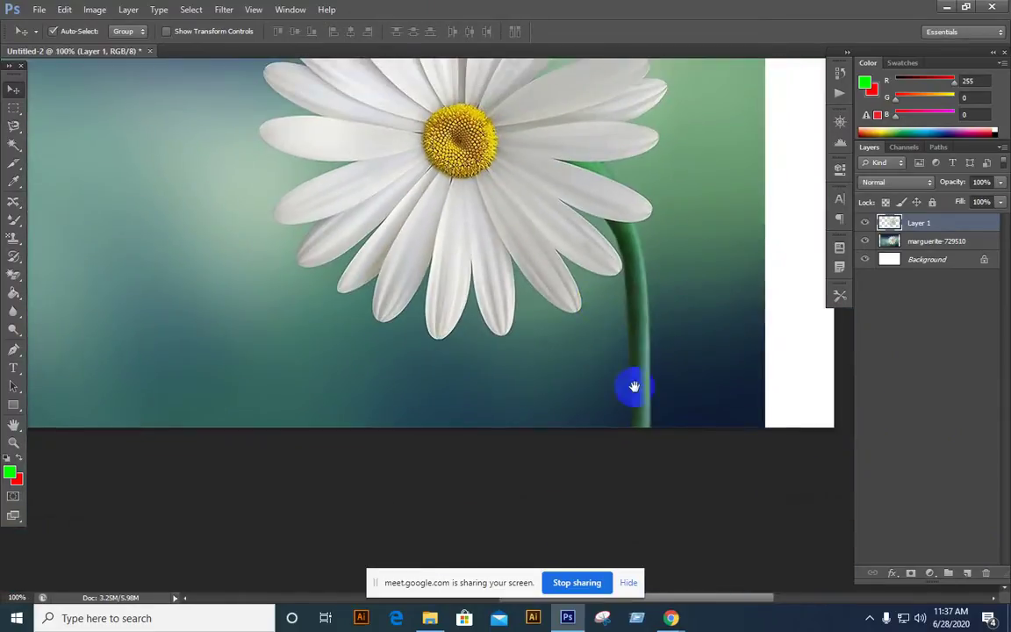
pyautogui.moveTo(553, 295); pyautogui.dragTo(565, 395)
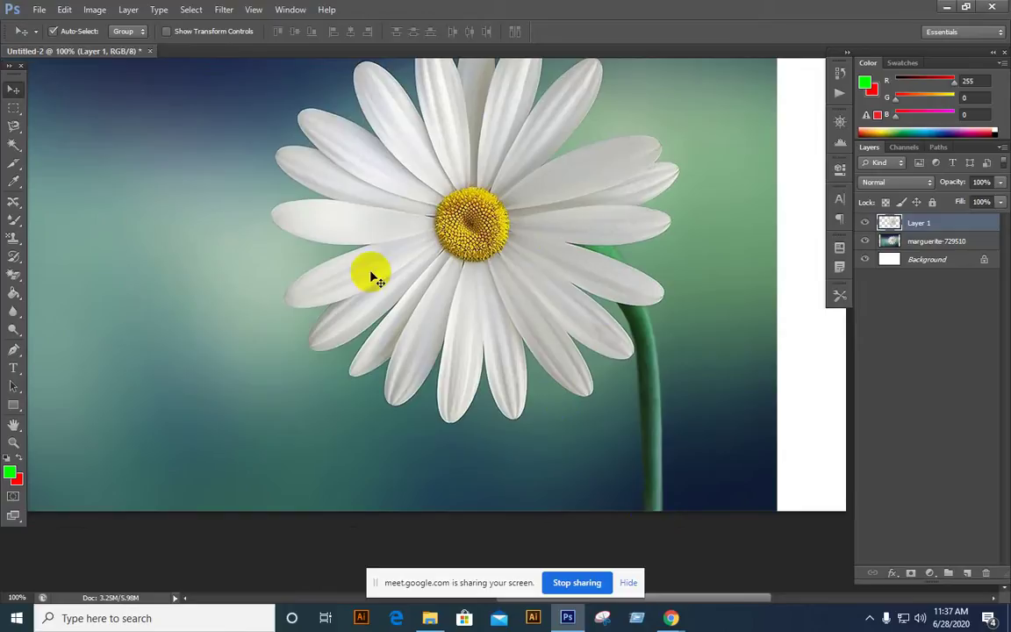
pyautogui.click(16, 130)
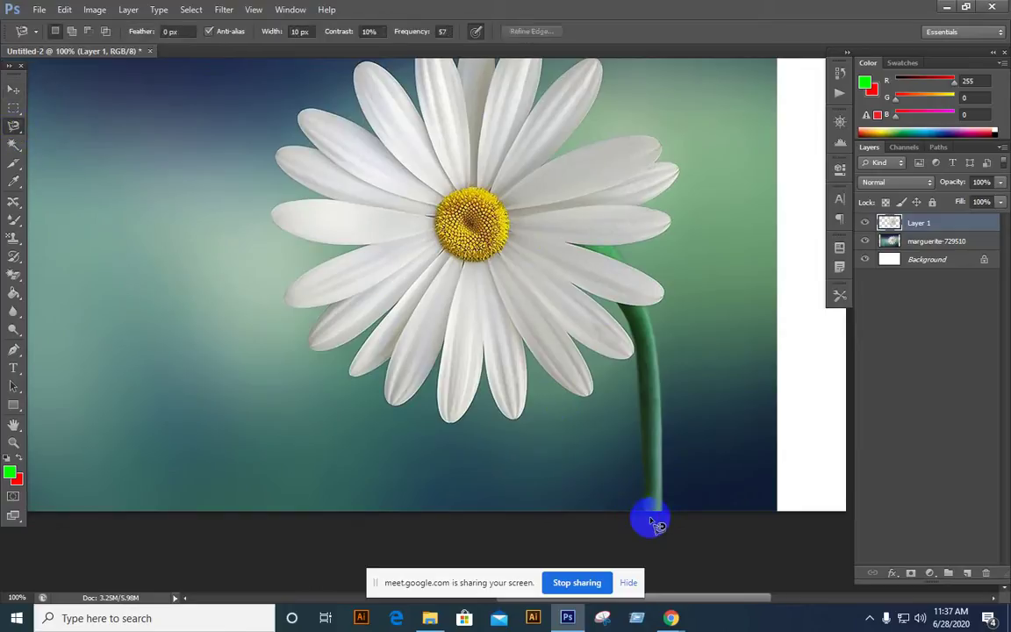
pyautogui.moveTo(646, 511)
pyautogui.mouseDown()
pyautogui.moveTo(634, 327)
pyautogui.moveTo(581, 252)
pyautogui.moveTo(607, 239)
pyautogui.moveTo(629, 250)
pyautogui.moveTo(677, 339)
pyautogui.moveTo(661, 357)
pyautogui.moveTo(621, 277)
pyautogui.moveTo(662, 355)
pyautogui.moveTo(676, 520)
pyautogui.moveTo(658, 522)
pyautogui.moveTo(650, 479)
pyautogui.moveTo(518, 354)
pyautogui.moveTo(549, 395)
pyautogui.moveTo(559, 508)
pyautogui.moveTo(530, 512)
pyautogui.moveTo(603, 517)
pyautogui.mouseUp()
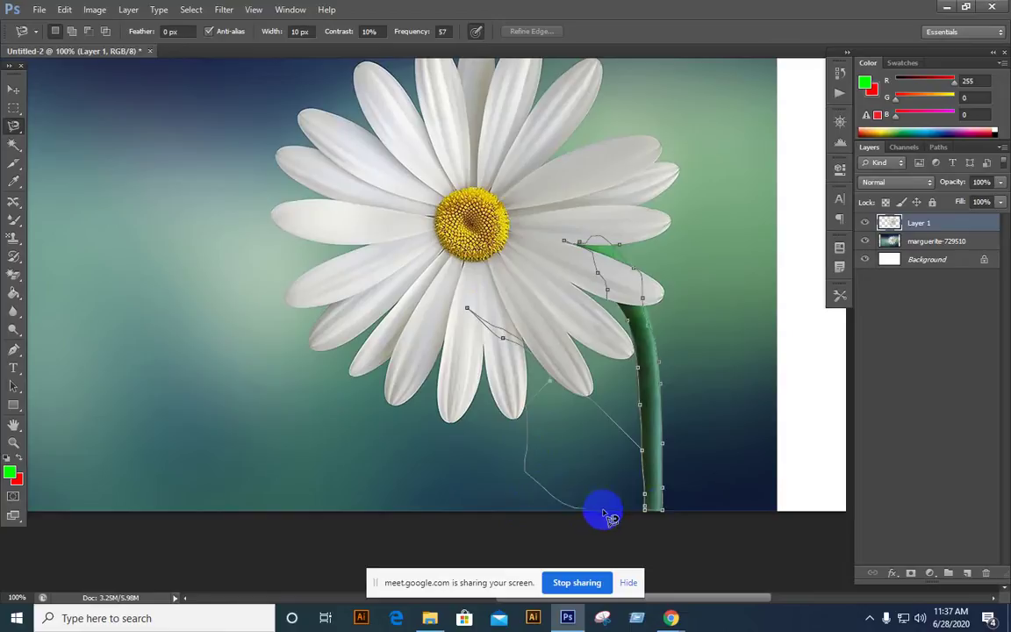
pyautogui.press('Escape')
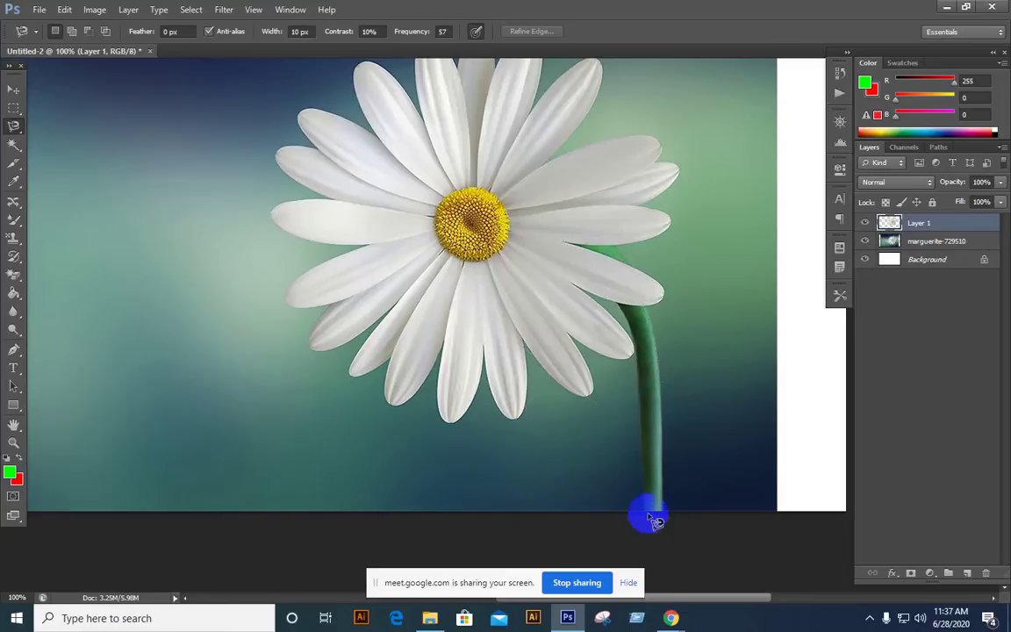
pyautogui.moveTo(647, 511)
pyautogui.mouseDown()
pyautogui.moveTo(646, 367)
pyautogui.moveTo(634, 320)
pyautogui.moveTo(587, 253)
pyautogui.moveTo(602, 250)
pyautogui.moveTo(622, 255)
pyautogui.moveTo(644, 293)
pyautogui.moveTo(666, 371)
pyautogui.moveTo(661, 483)
pyautogui.moveTo(672, 516)
pyautogui.moveTo(661, 523)
pyautogui.mouseUp()
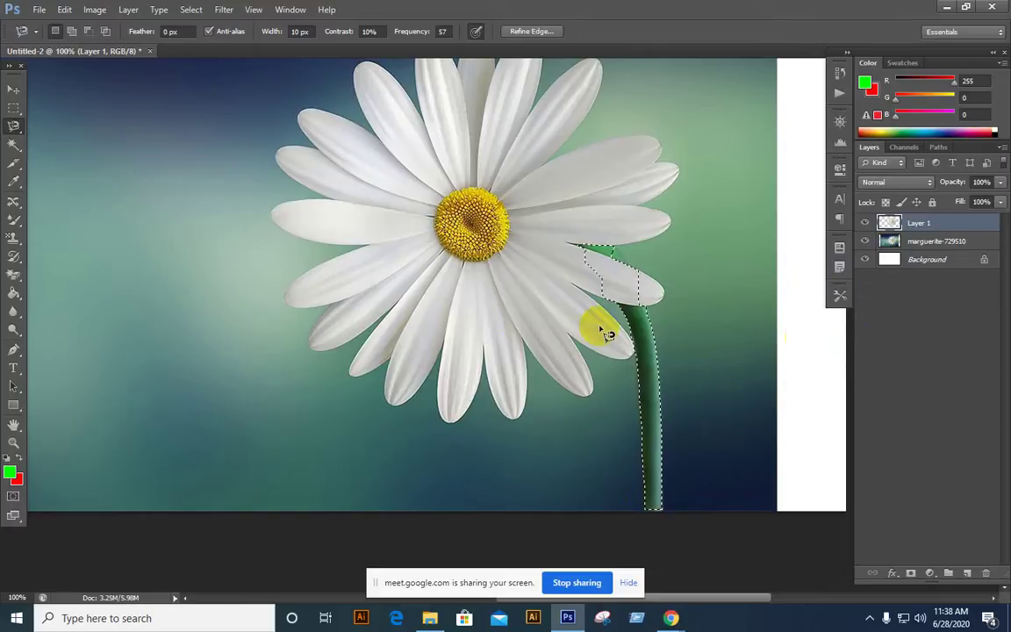
# - Check what the stem selection covers on Layer 1 by hiding the marguerite-729510 layer and showing it again
pyautogui.click(892, 271)
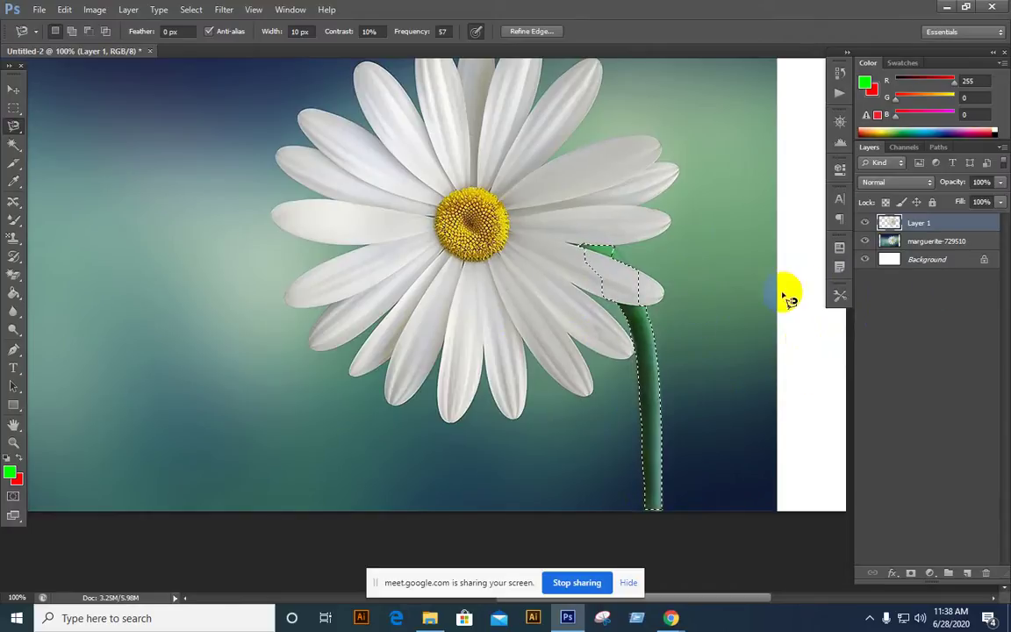
pyautogui.click(646, 285)
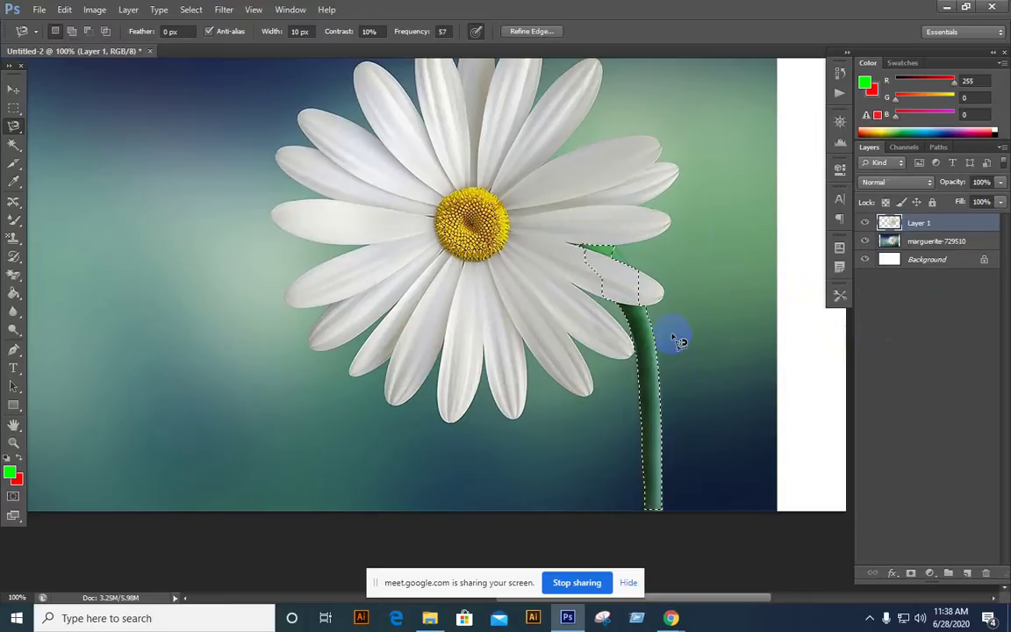
pyautogui.click(790, 331)
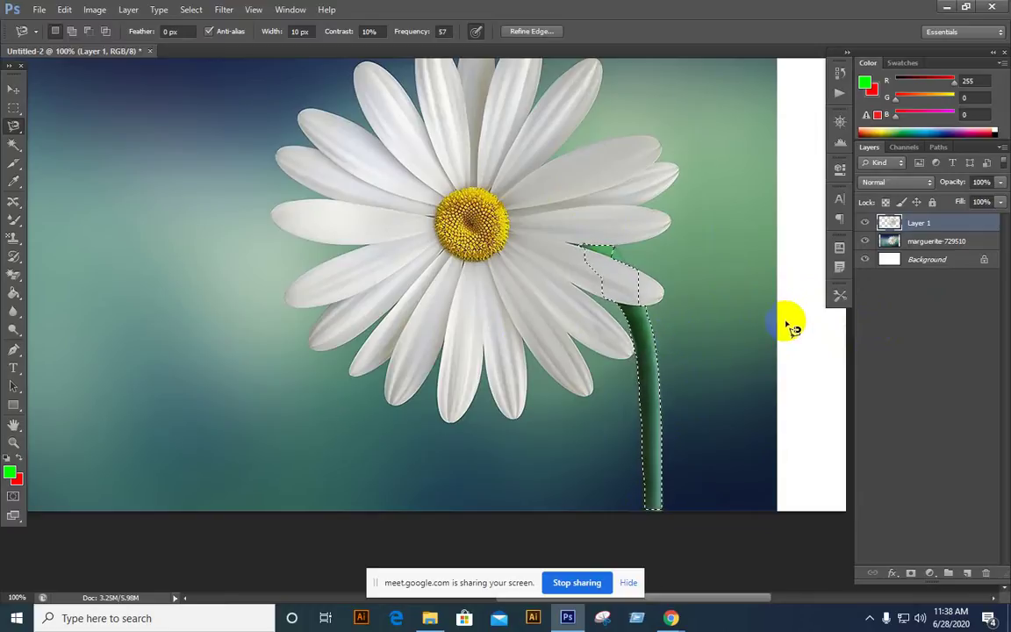
pyautogui.scroll(1, 597, 430)
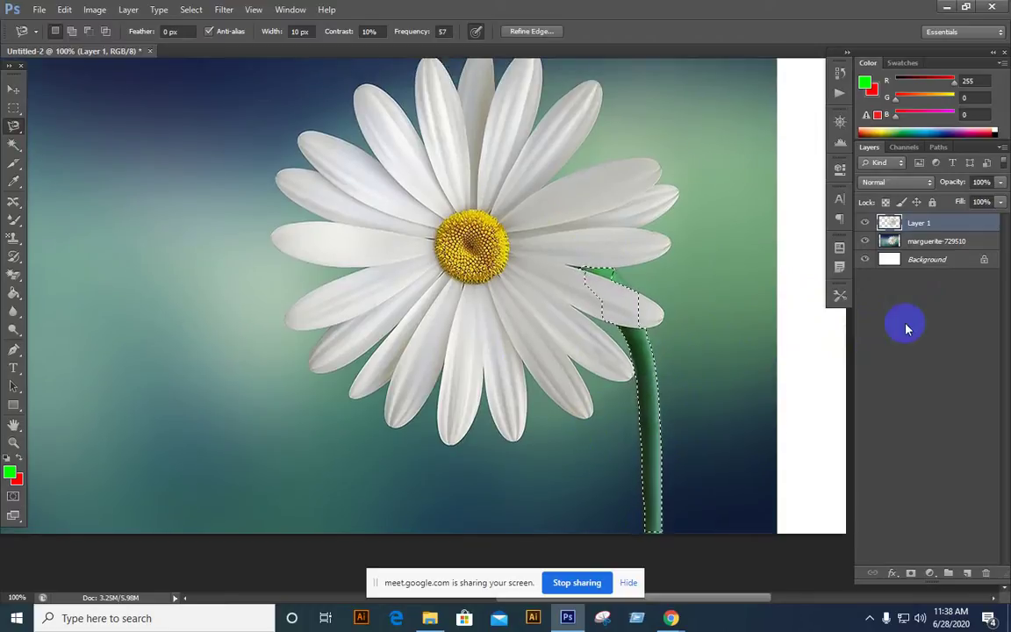
pyautogui.click(922, 246)
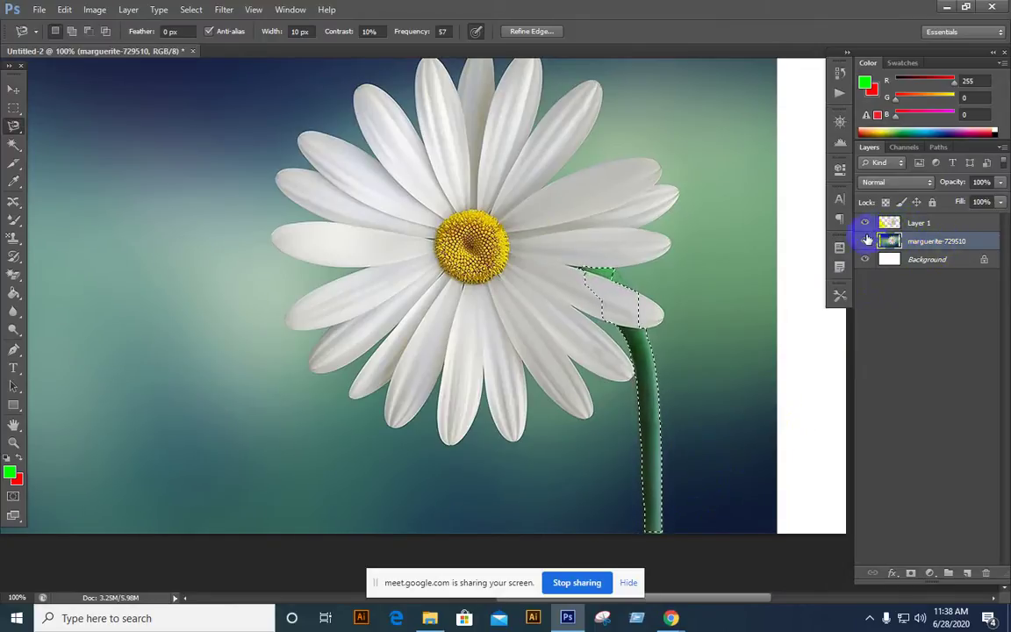
pyautogui.click(907, 221)
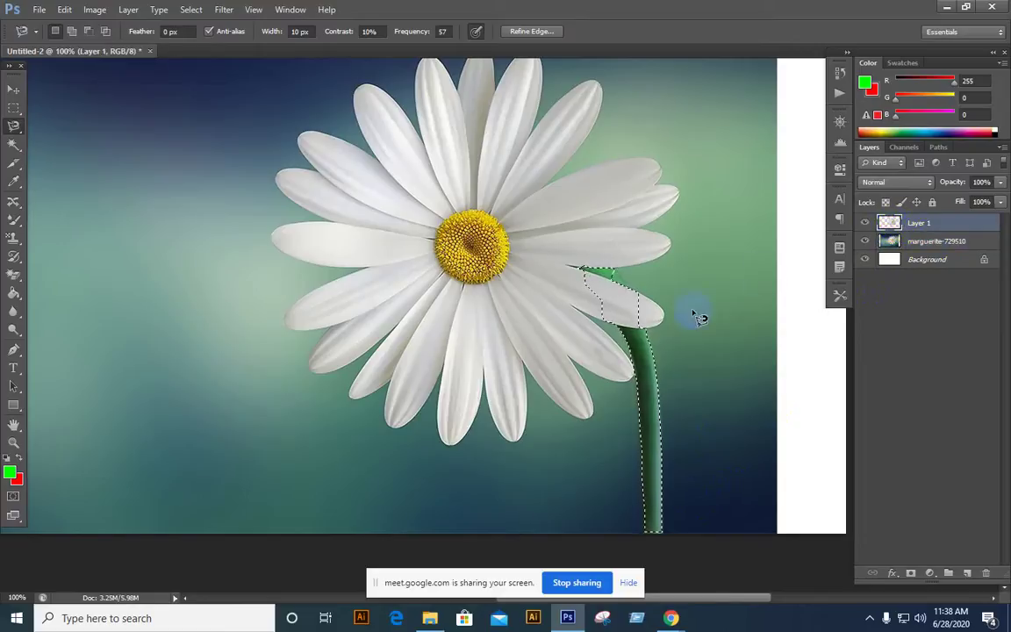
pyautogui.click(595, 288)
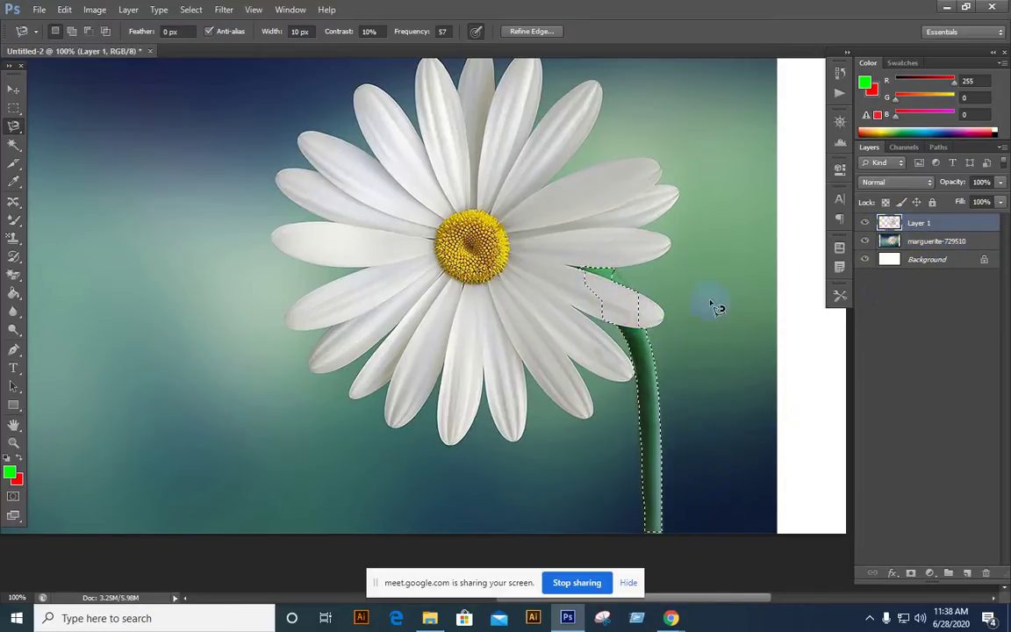
pyautogui.click(866, 241)
pyautogui.click(654, 338)
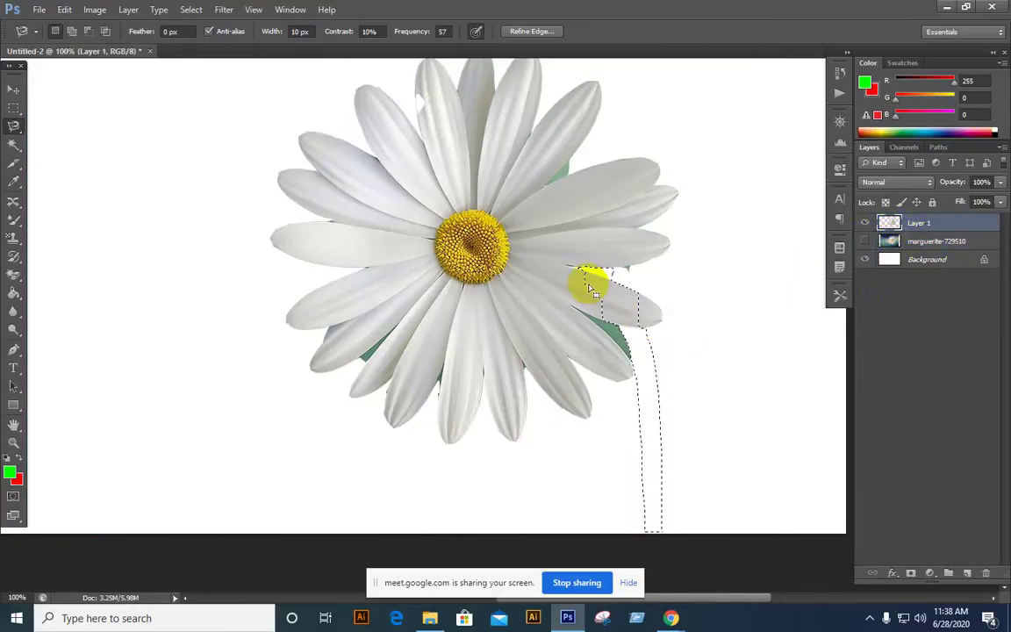
pyautogui.moveTo(627, 320)
pyautogui.mouseDown()
pyautogui.moveTo(600, 301)
pyautogui.moveTo(648, 331)
pyautogui.moveTo(650, 259)
pyautogui.moveTo(628, 312)
pyautogui.mouseUp()
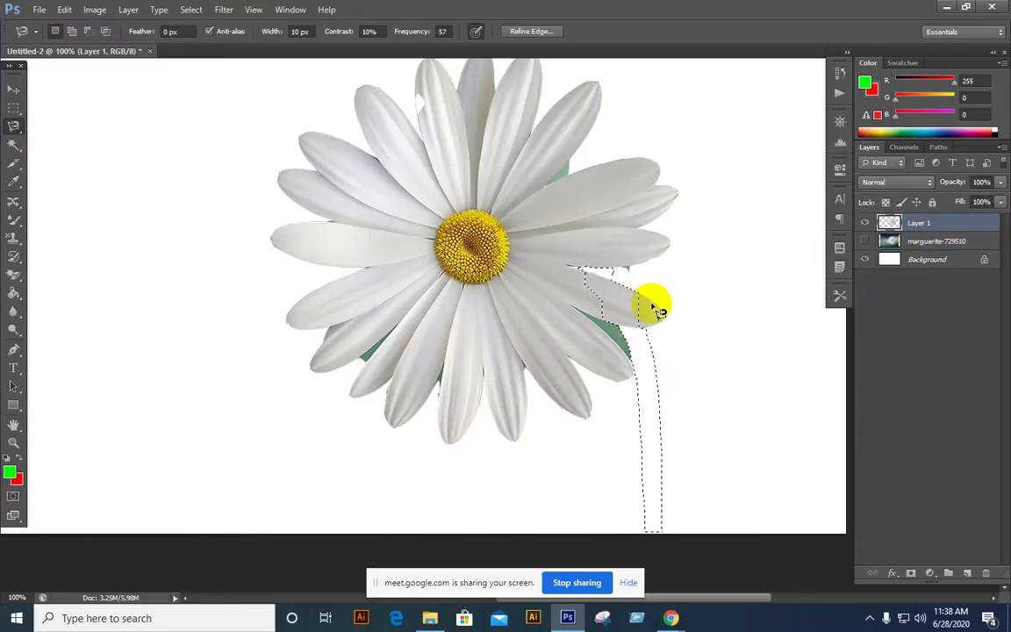
pyautogui.moveTo(651, 338)
pyautogui.mouseDown()
pyautogui.moveTo(664, 510)
pyautogui.moveTo(691, 277)
pyautogui.moveTo(652, 433)
pyautogui.mouseUp()
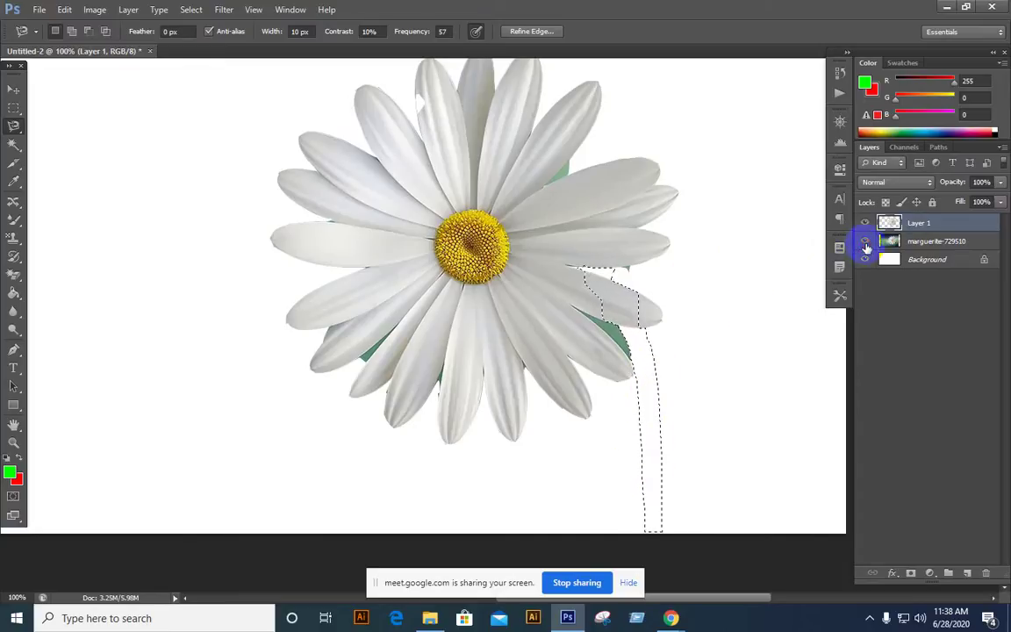
pyautogui.click(865, 242)
# - Copy the selected stem from the marguerite-729510 layer to a new layer, try moving the copy aside, and undo that move
pyautogui.click(922, 248)
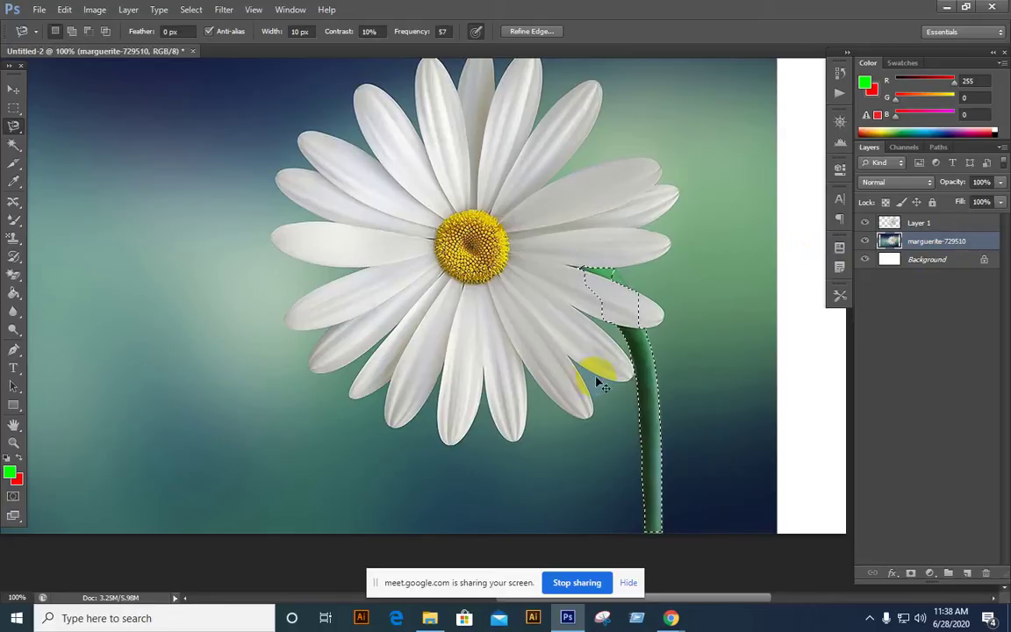
pyautogui.click(968, 575)
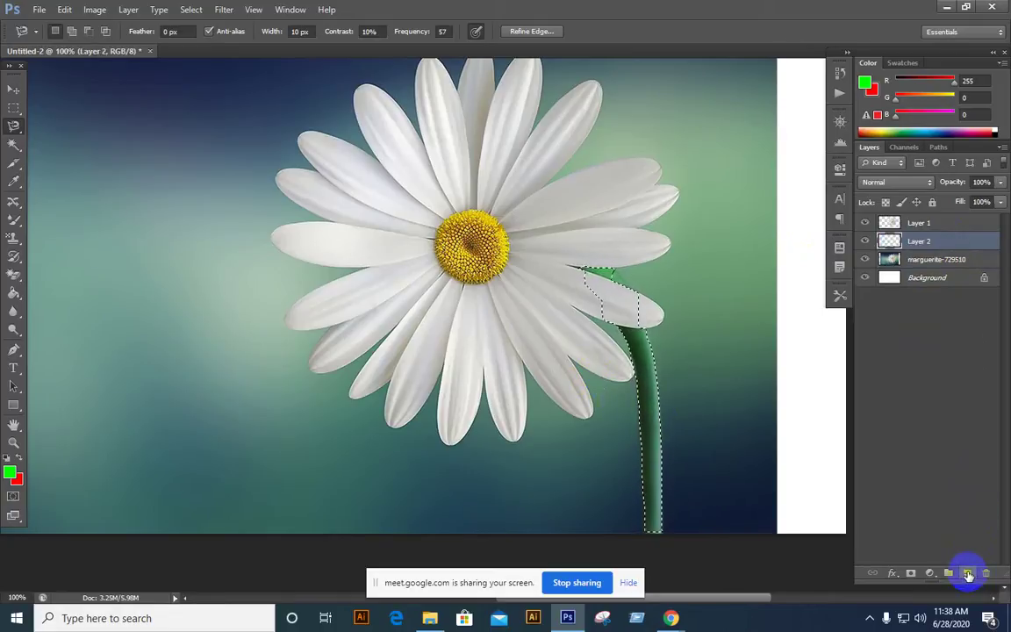
pyautogui.click(13, 89)
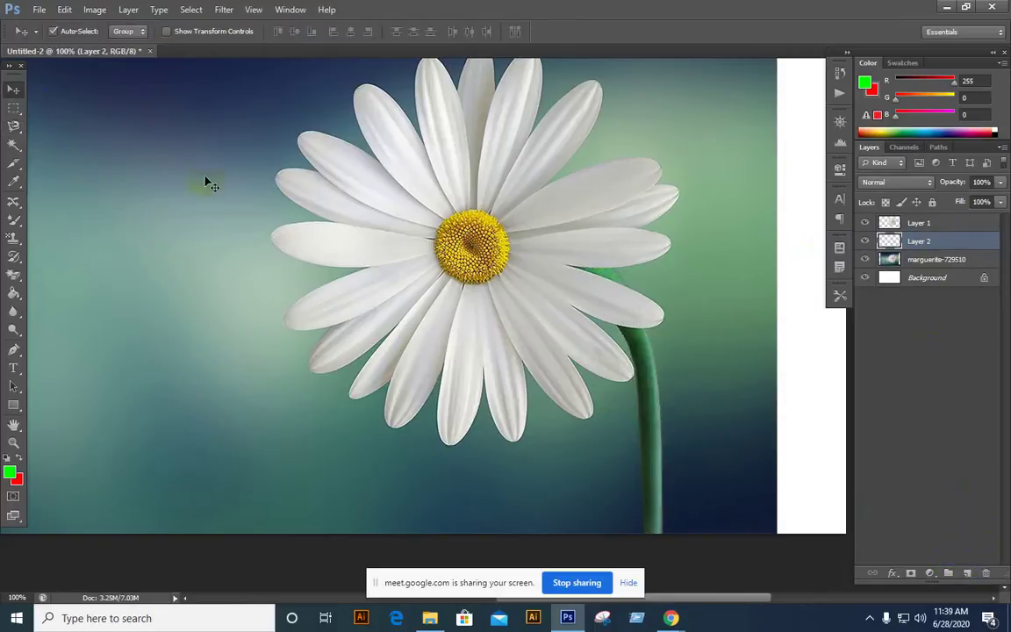
pyautogui.click(659, 399)
pyautogui.moveTo(657, 399); pyautogui.dragTo(605, 407)
pyautogui.hotkey('ctrl', 'z')
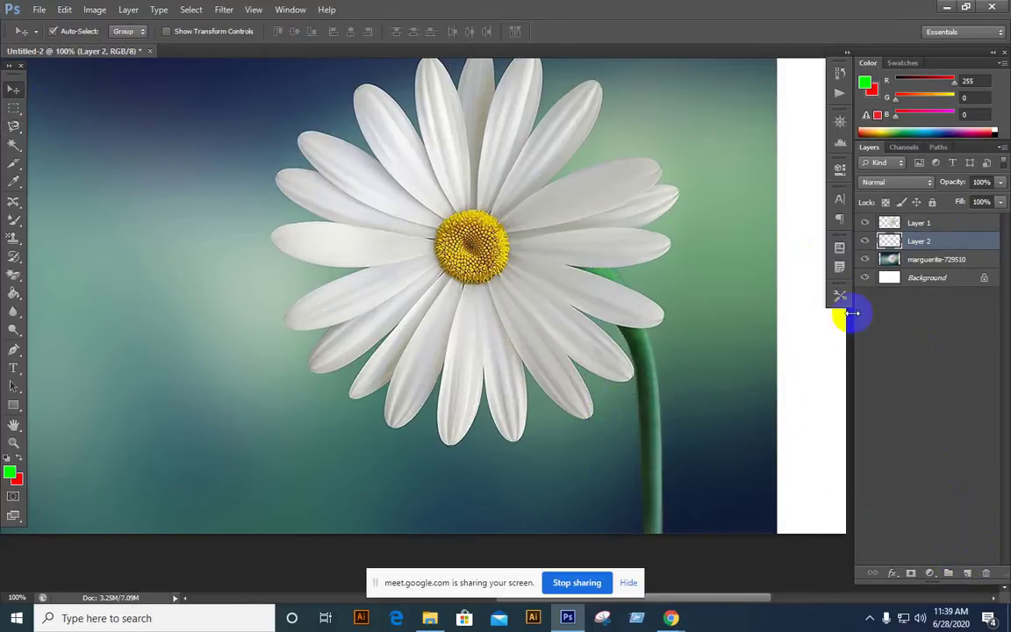
# - Hide the marguerite-729510 layer, select both cut-out layers together, and move the flower with its stem toward the canvas centre
pyautogui.click(866, 261)
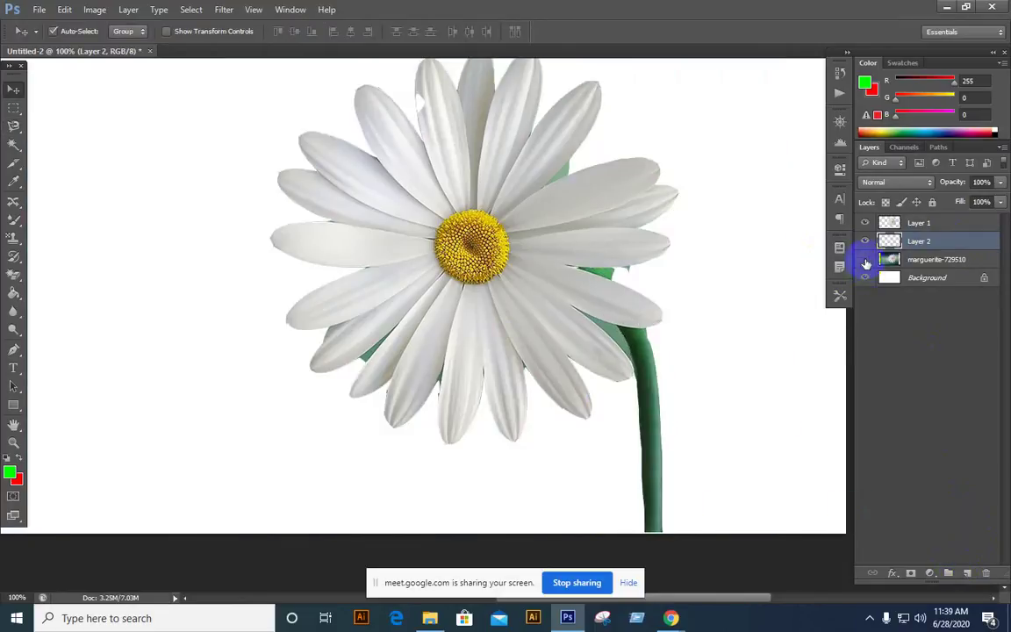
pyautogui.keyDown('alt'); pyautogui.click(531, 374); pyautogui.keyUp('alt')
pyautogui.keyDown('alt'); pyautogui.click(654, 386); pyautogui.keyUp('alt')
pyautogui.click(580, 363)
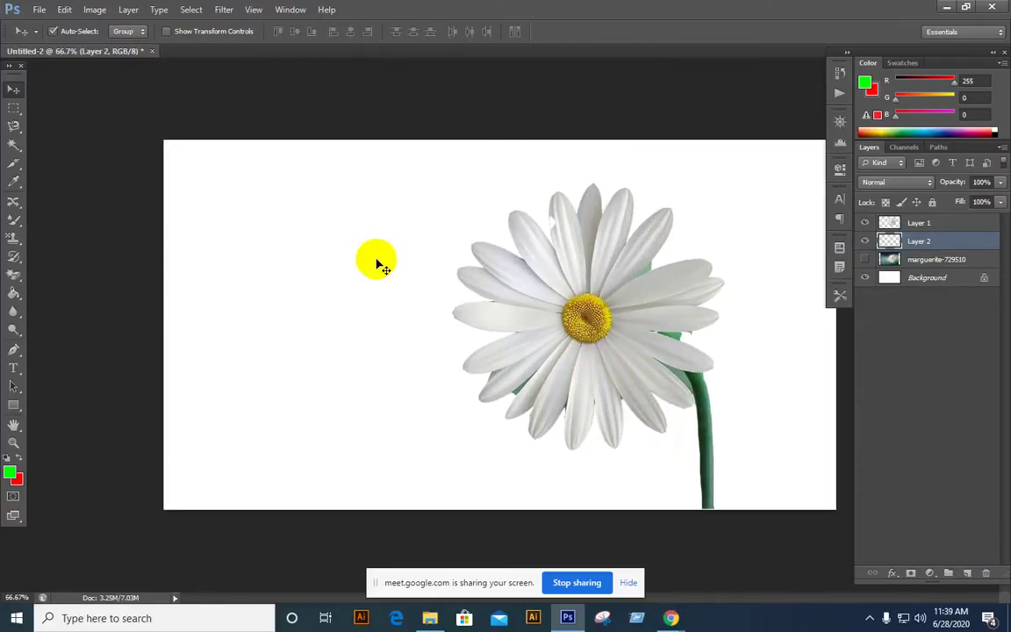
pyautogui.click(345, 209)
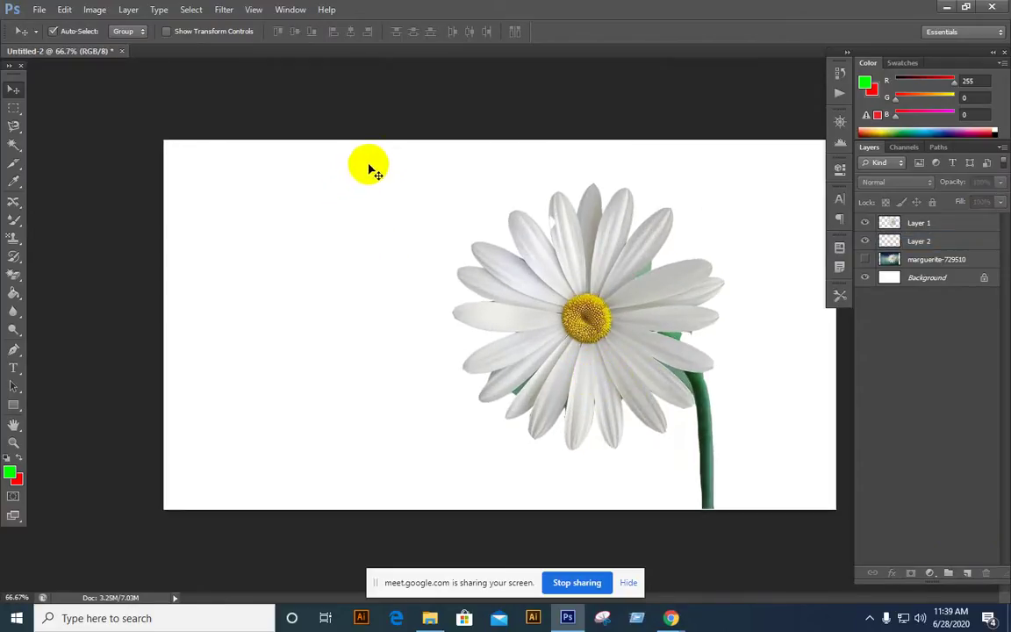
pyautogui.moveTo(371, 160); pyautogui.dragTo(801, 538)
pyautogui.moveTo(623, 351); pyautogui.dragTo(549, 342)
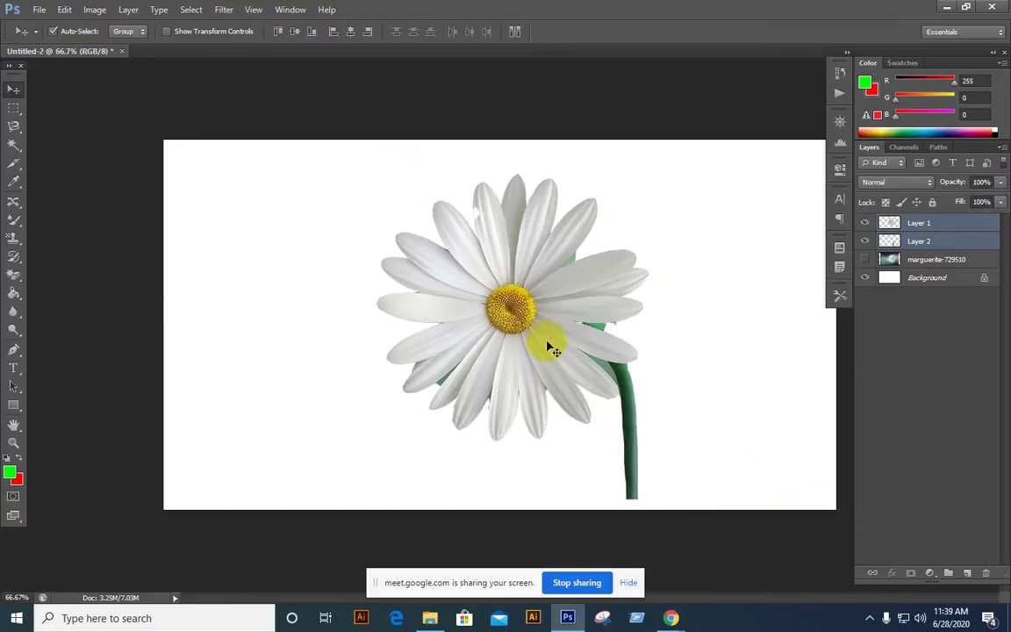
# - Enlarge the flower head and stem together to about 106% with Free Transform and apply the change
pyautogui.hotkey('ctrl', 't')
pyautogui.moveTo(376, 175); pyautogui.dragTo(363, 167)
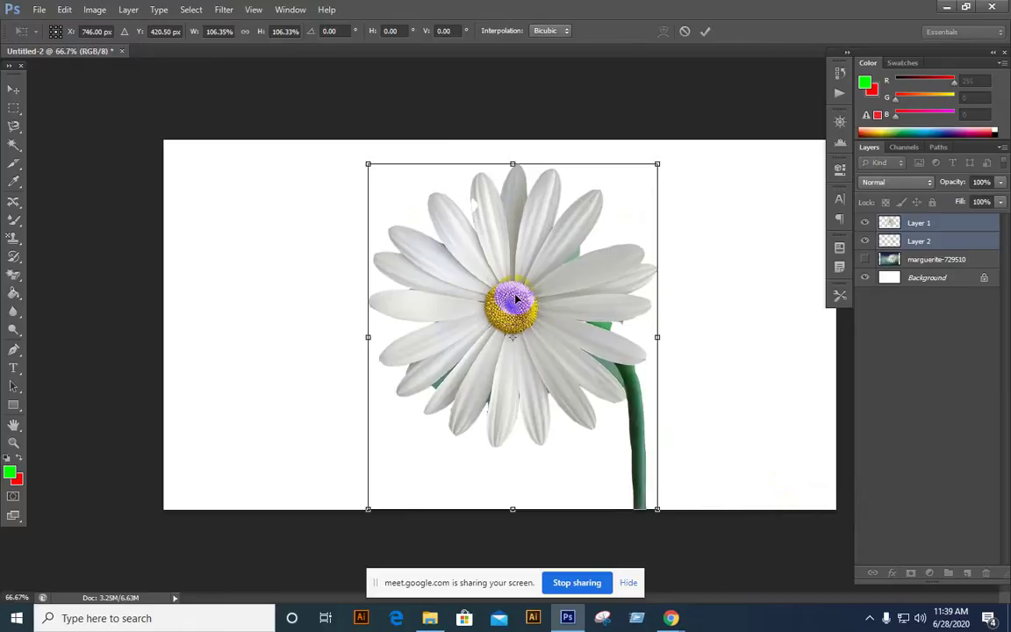
pyautogui.press('Return')
pyautogui.moveTo(518, 301); pyautogui.dragTo(498, 303)
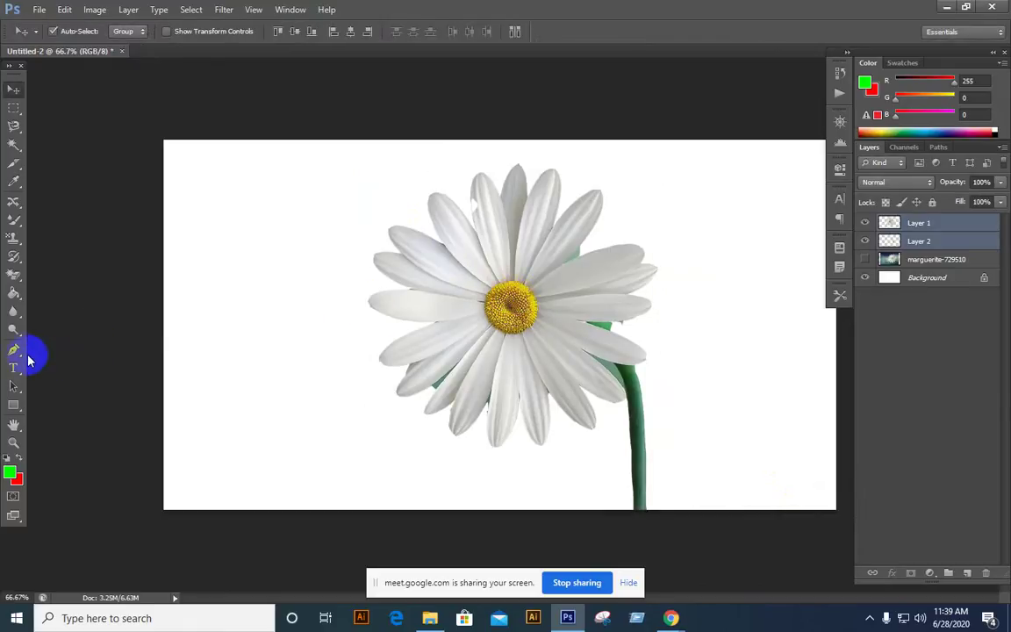
# - Draw a freehand spiral path of smooth curves with the Pen tool, starting beside the flower and winding outward past the canvas edge
pyautogui.click(14, 350)
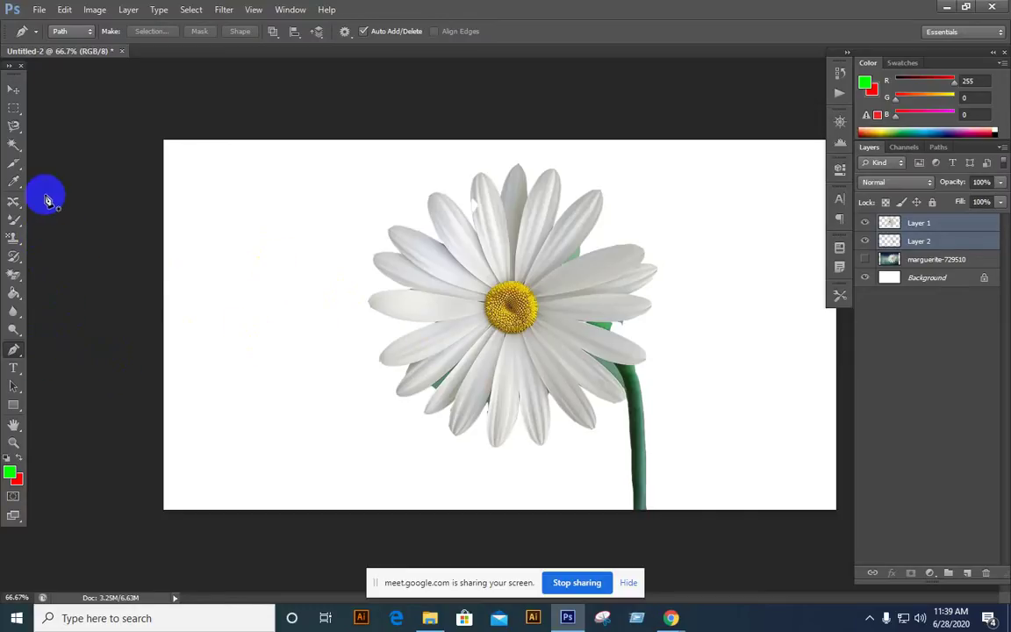
pyautogui.click(264, 272)
pyautogui.moveTo(287, 227); pyautogui.dragTo(299, 225)
pyautogui.moveTo(364, 283); pyautogui.dragTo(350, 313)
pyautogui.moveTo(308, 360); pyautogui.dragTo(256, 357)
pyautogui.moveTo(217, 295); pyautogui.dragTo(224, 243)
pyautogui.moveTo(275, 190); pyautogui.dragTo(295, 187)
pyautogui.moveTo(385, 223); pyautogui.dragTo(388, 255)
pyautogui.moveTo(387, 390); pyautogui.dragTo(368, 402)
pyautogui.moveTo(291, 411); pyautogui.dragTo(225, 402)
pyautogui.moveTo(186, 332); pyautogui.dragTo(186, 302)
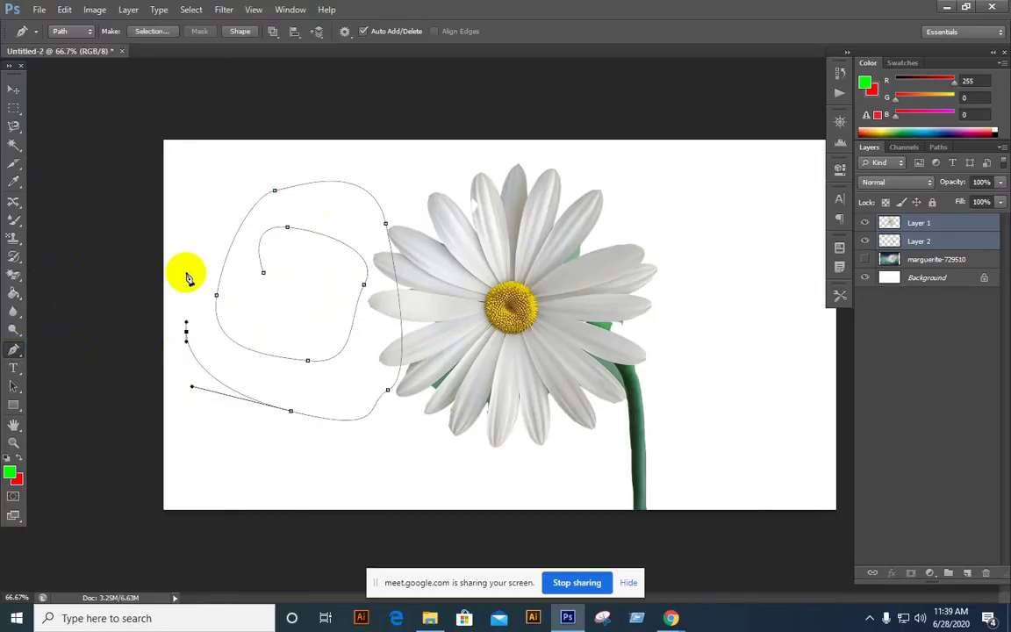
pyautogui.moveTo(215, 206); pyautogui.dragTo(223, 189)
pyautogui.moveTo(270, 161); pyautogui.dragTo(298, 151)
pyautogui.moveTo(400, 161); pyautogui.dragTo(430, 189)
pyautogui.moveTo(512, 320); pyautogui.dragTo(507, 369)
pyautogui.moveTo(397, 494); pyautogui.dragTo(339, 497)
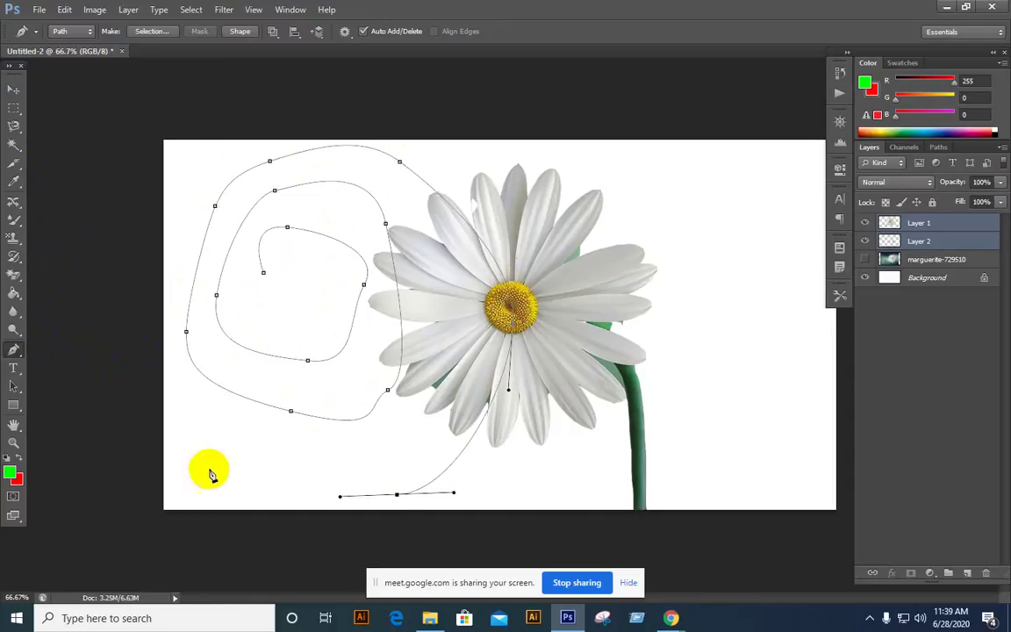
pyautogui.moveTo(170, 449); pyautogui.dragTo(163, 434)
pyautogui.moveTo(165, 232); pyautogui.dragTo(167, 193)
pyautogui.moveTo(244, 123); pyautogui.dragTo(268, 113)
pyautogui.moveTo(403, 125); pyautogui.dragTo(420, 129)
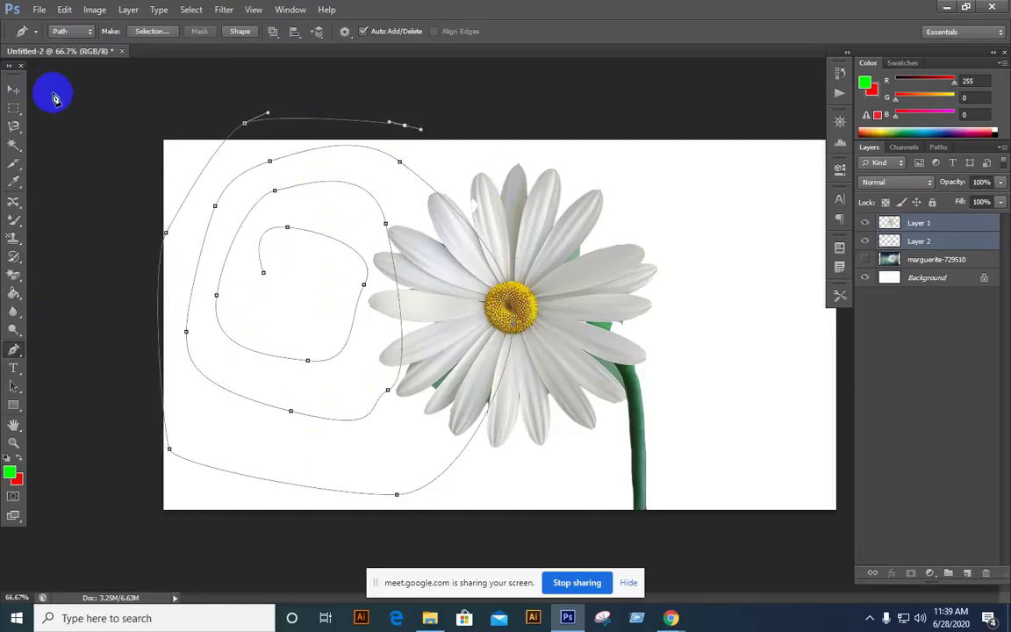
# - Hide the spiral path with the Move tool active and deselect the flower layers
pyautogui.click(13, 90)
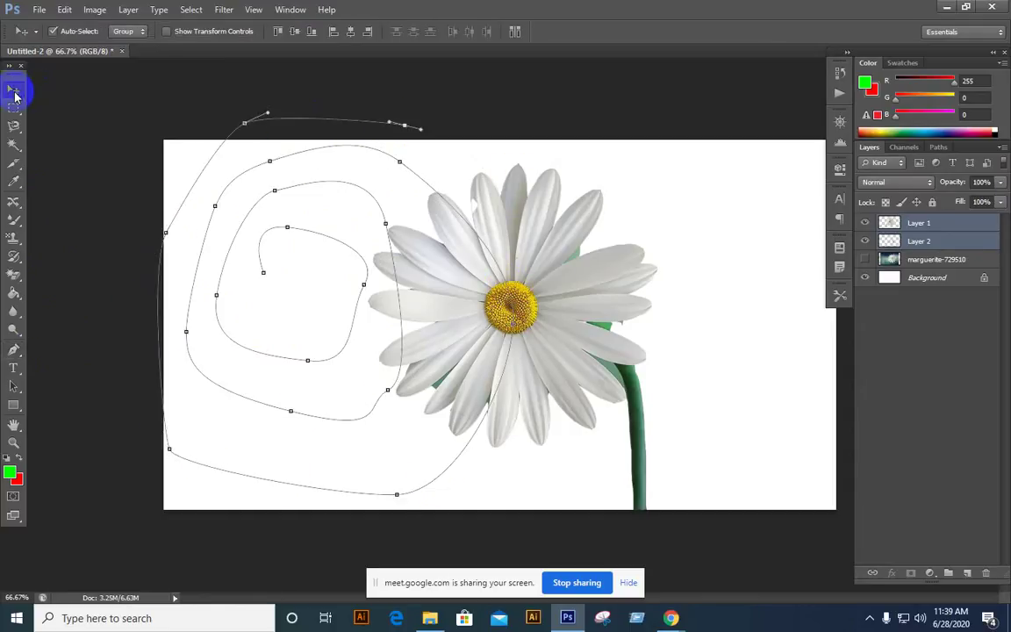
pyautogui.hotkey('ctrl', 'h')
pyautogui.click(129, 158)
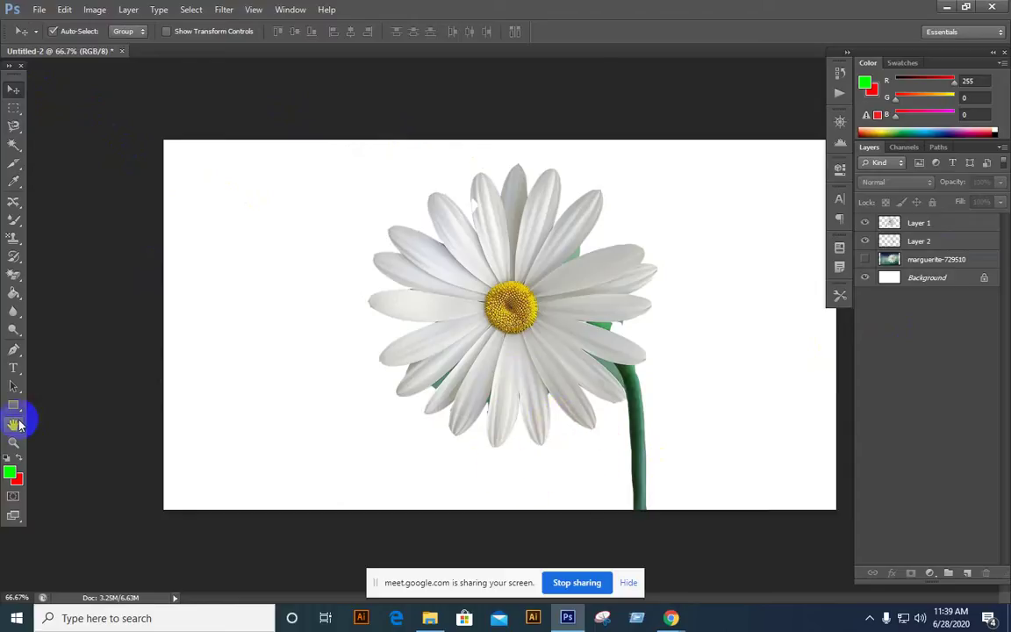
# - Activate the Pen tool, and check the participants in the Google Meet call before returning to Photoshop
pyautogui.click(13, 350)
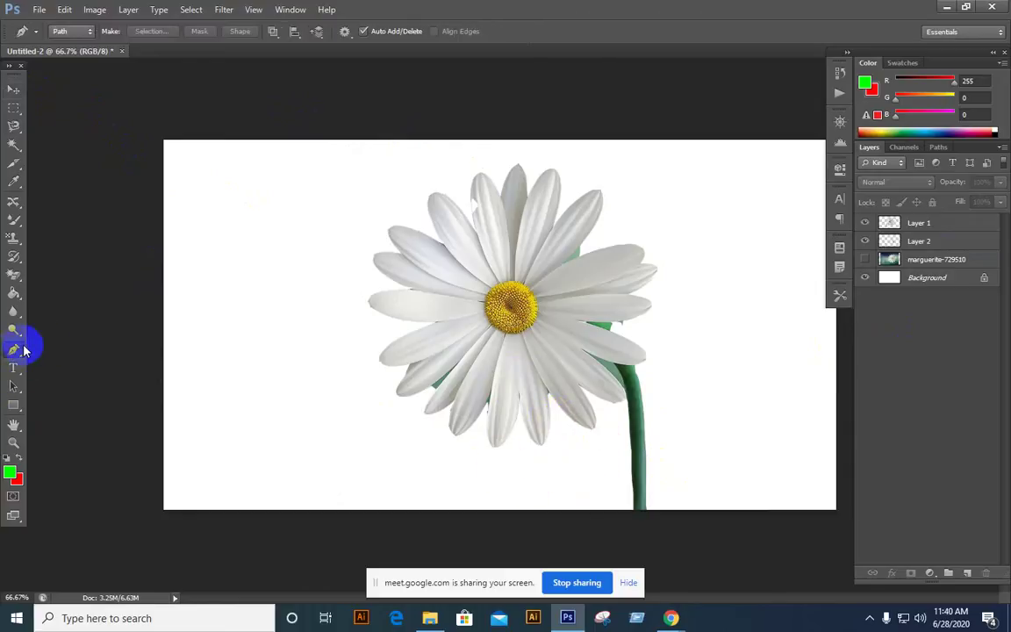
pyautogui.moveTo(668, 617)
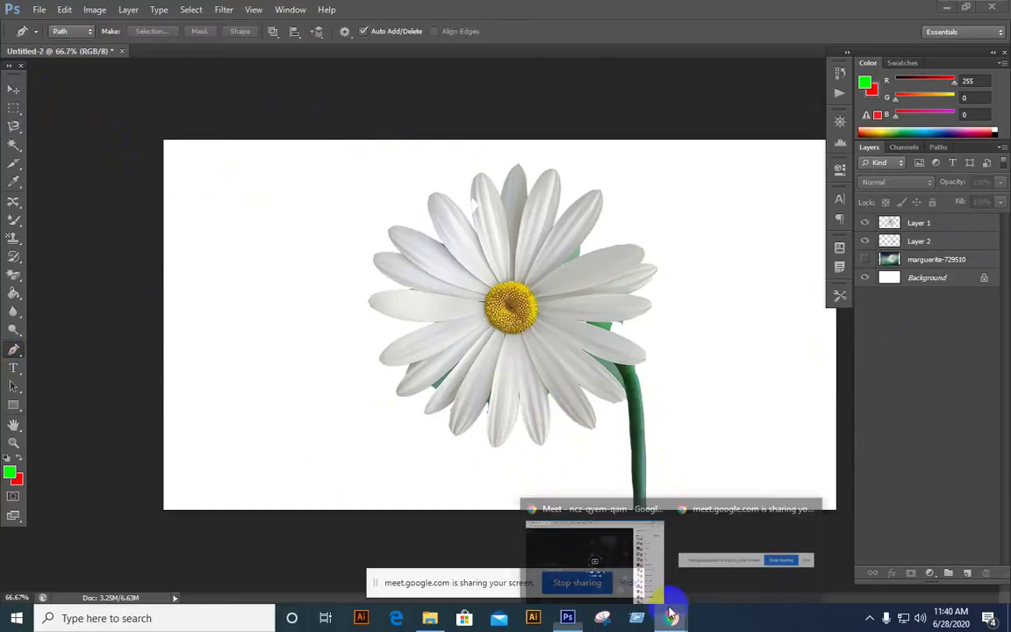
pyautogui.click(597, 553)
pyautogui.click(645, 366)
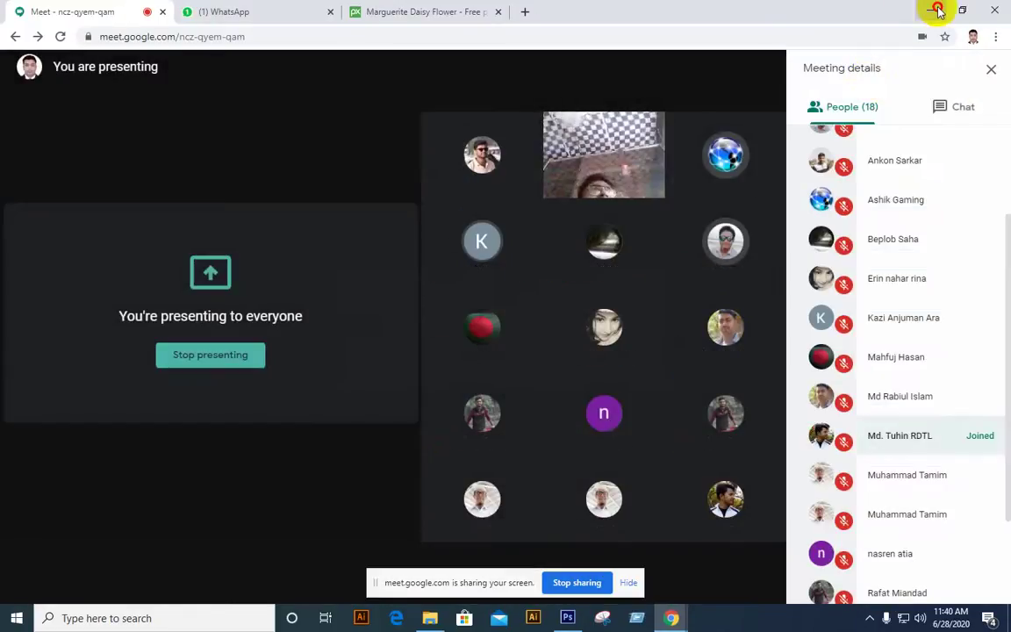
pyautogui.click(938, 9)
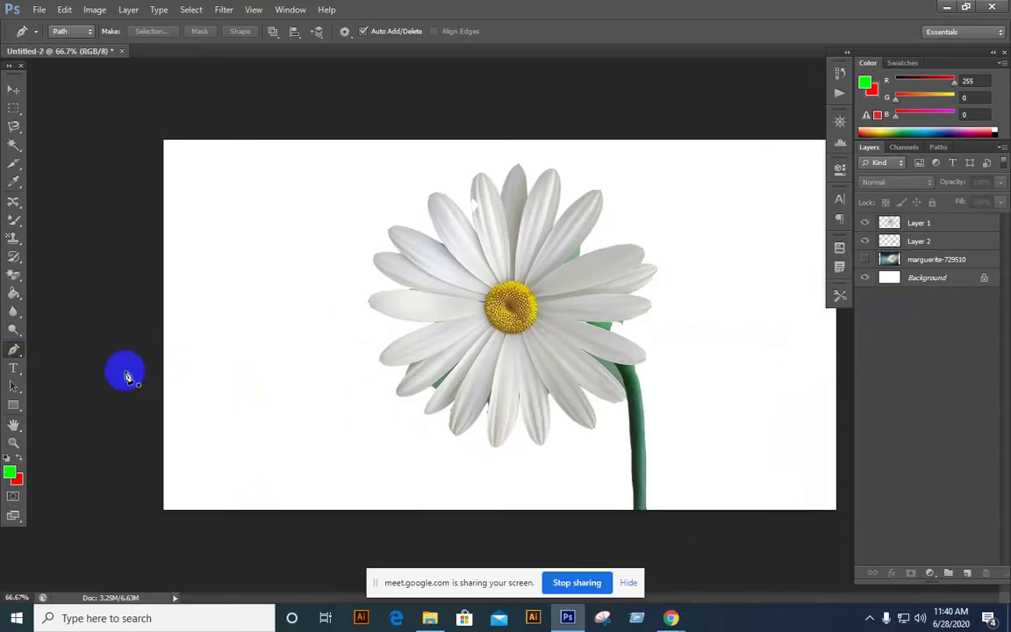
# - Show the variants grouped with the Pen Tool, keeping the standard Pen Tool active
pyautogui.rightClick(14, 354)
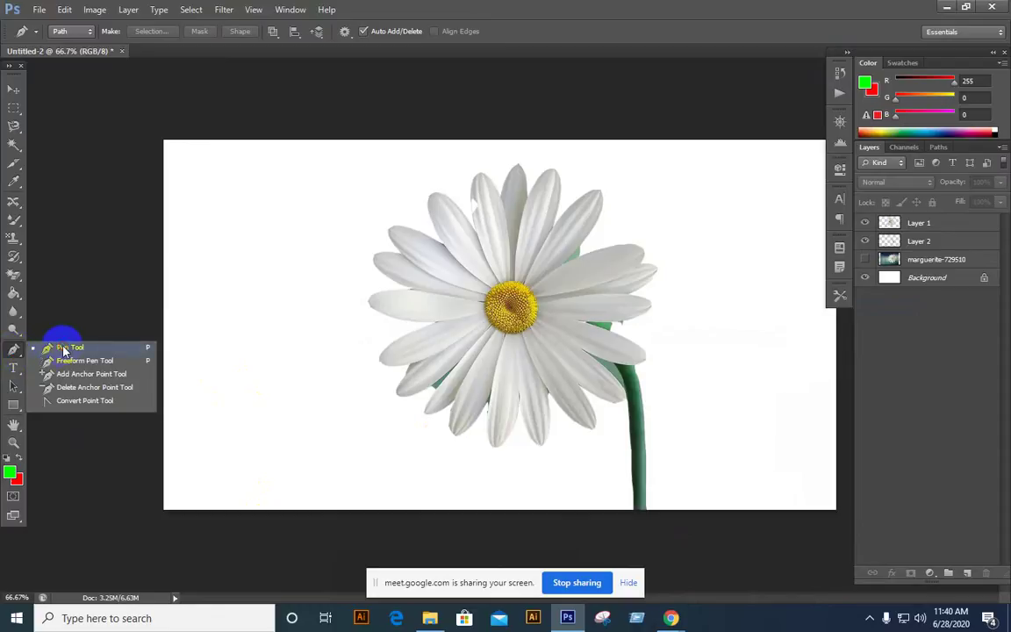
pyautogui.click(61, 343)
pyautogui.rightClick(13, 352)
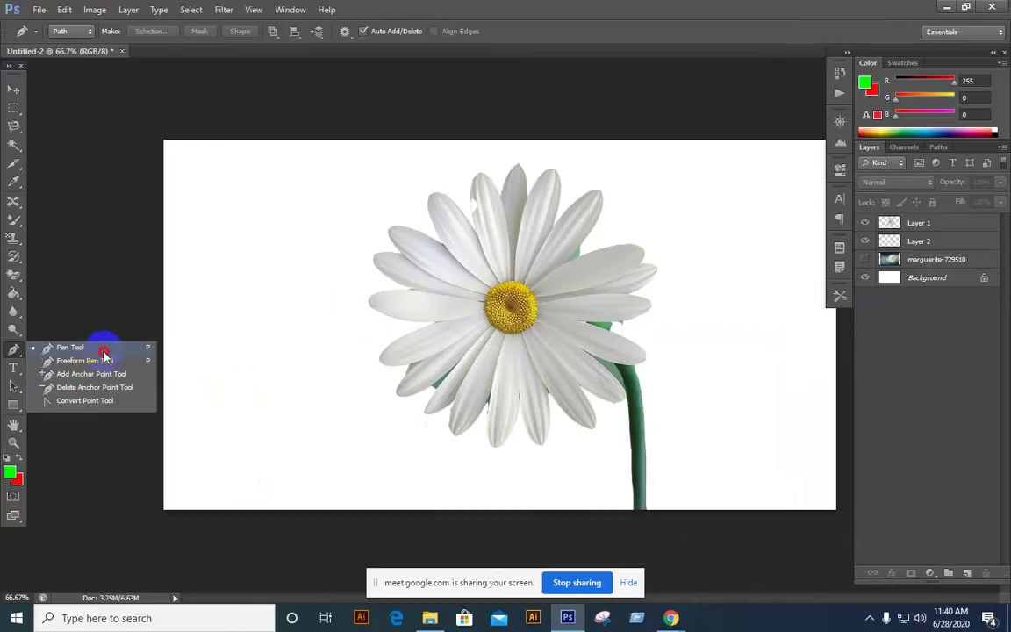
pyautogui.click(103, 355)
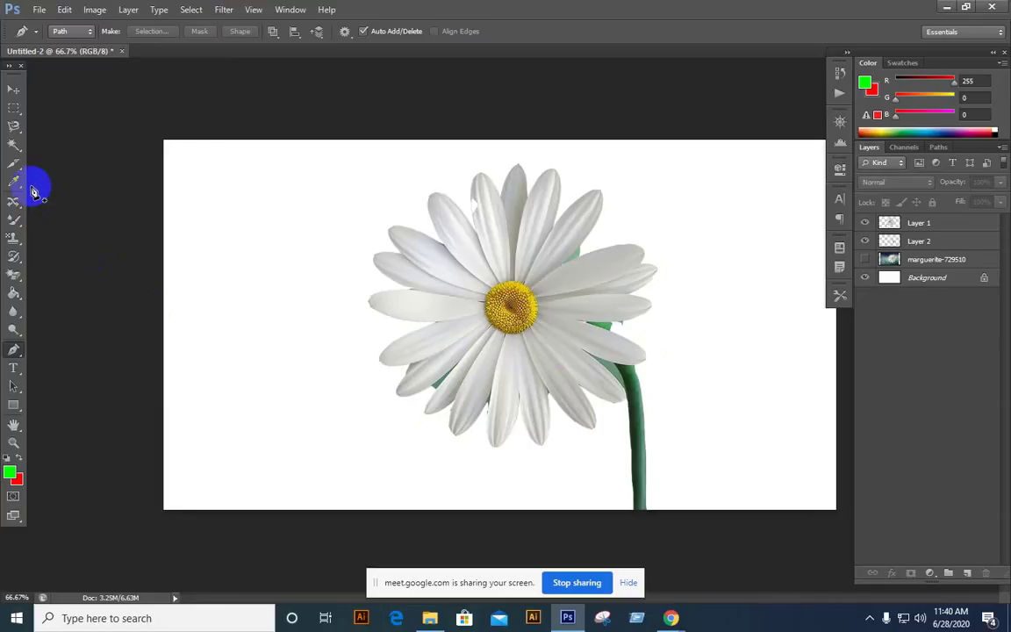
# - Show the Lasso, Polygonal Lasso and Magnetic Lasso variants, and switch back to the Move tool
pyautogui.click(14, 88)
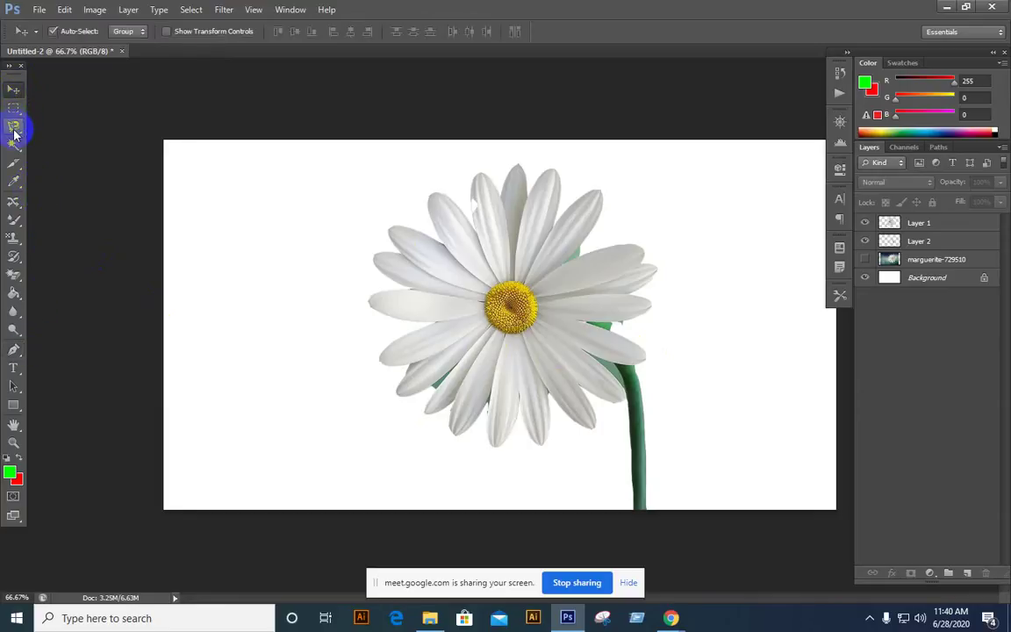
pyautogui.click(14, 130)
pyautogui.moveTo(17, 132); pyautogui.dragTo(85, 162)
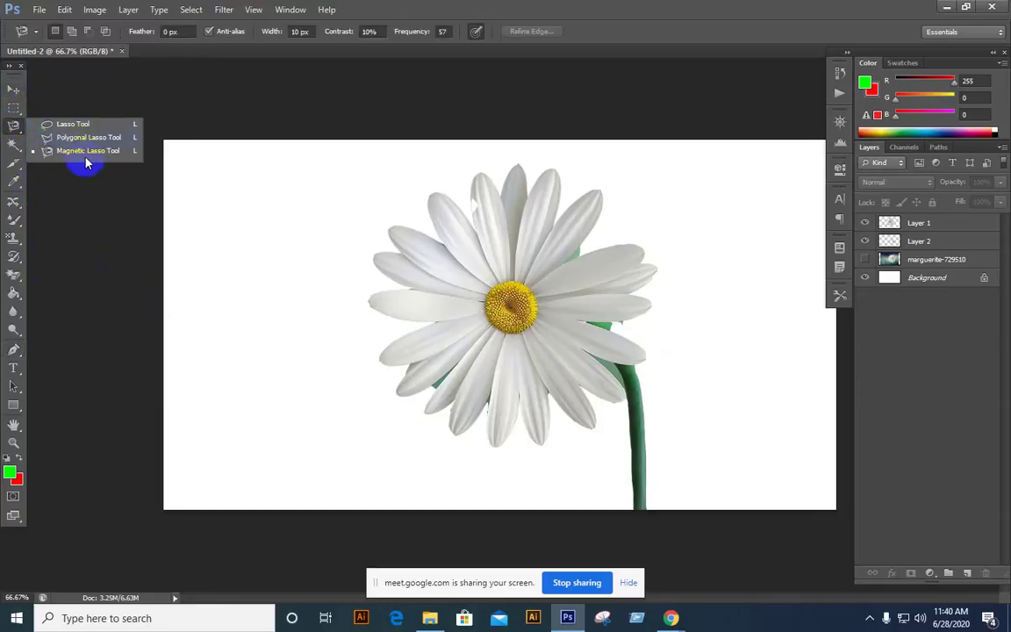
pyautogui.click(14, 90)
# - Switch to the Google Meet call in Chrome and hide the screen-sharing notice
pyautogui.click(648, 582)
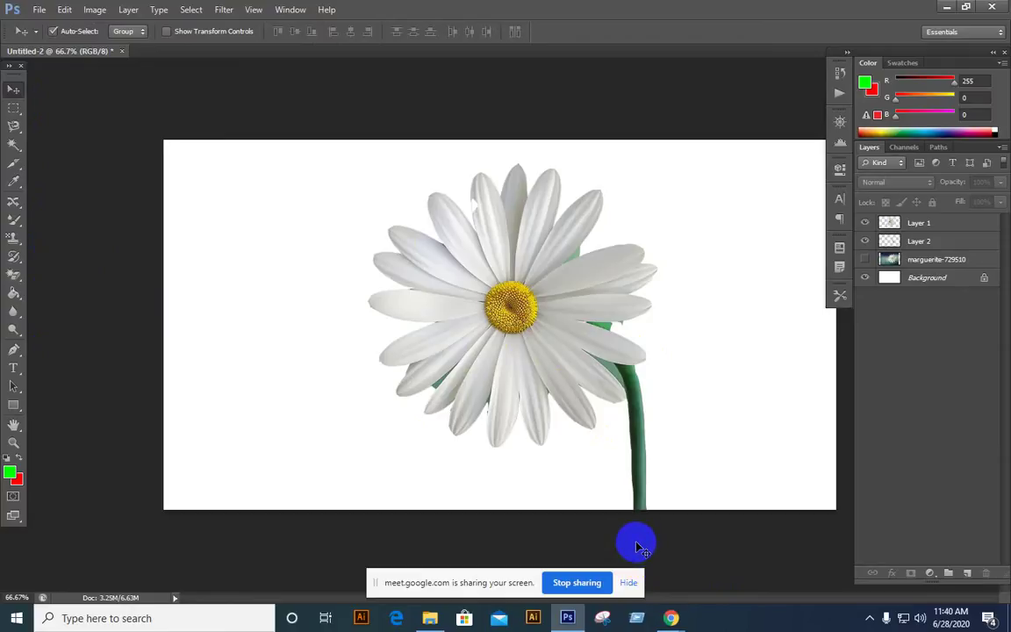
pyautogui.press('super+r')
pyautogui.press('Return')
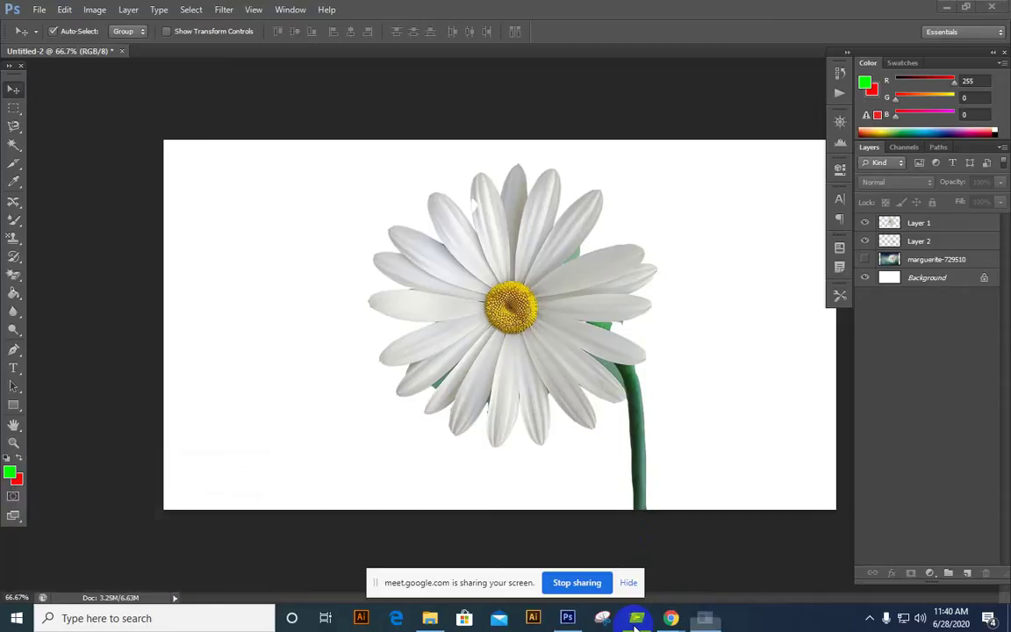
pyautogui.moveTo(671, 618)
pyautogui.click(586, 549)
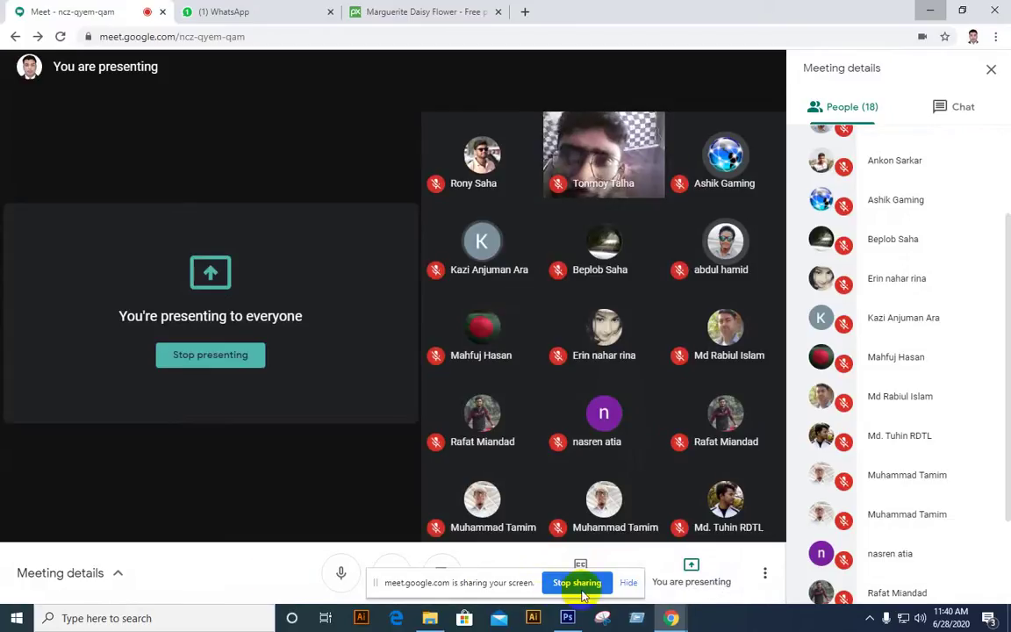
pyautogui.click(629, 583)
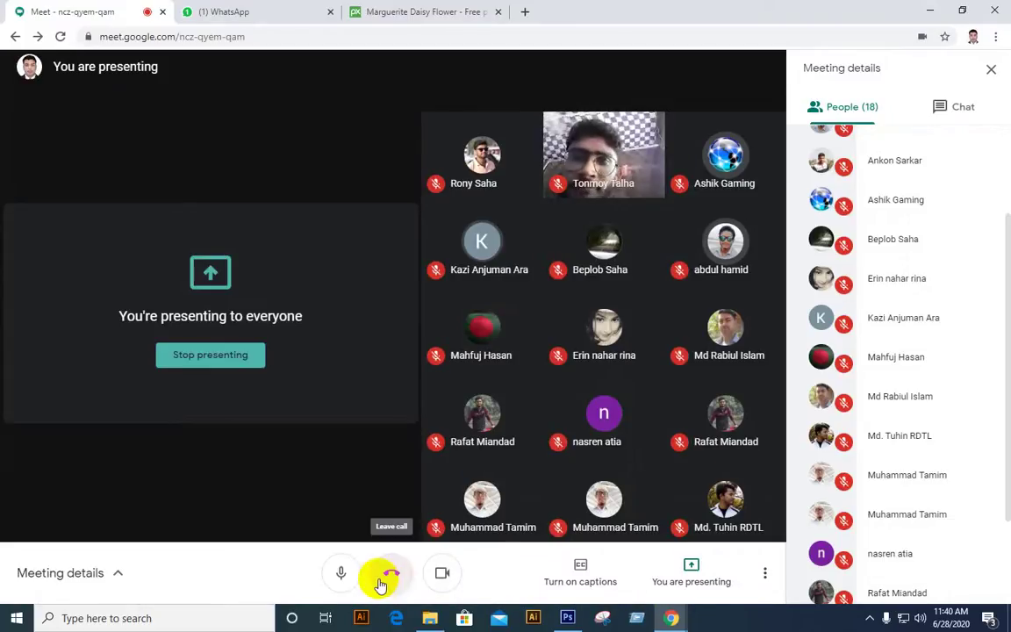
pyautogui.click(707, 593)
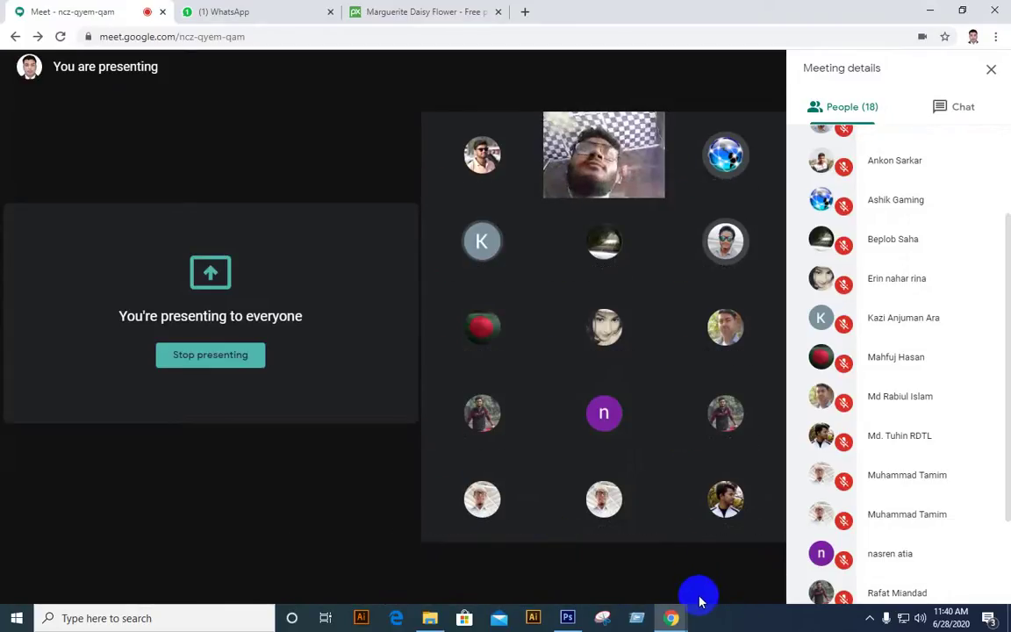
# - Turn the camera off and back on in the Google Meet call, and return to Photoshop
pyautogui.moveTo(668, 620)
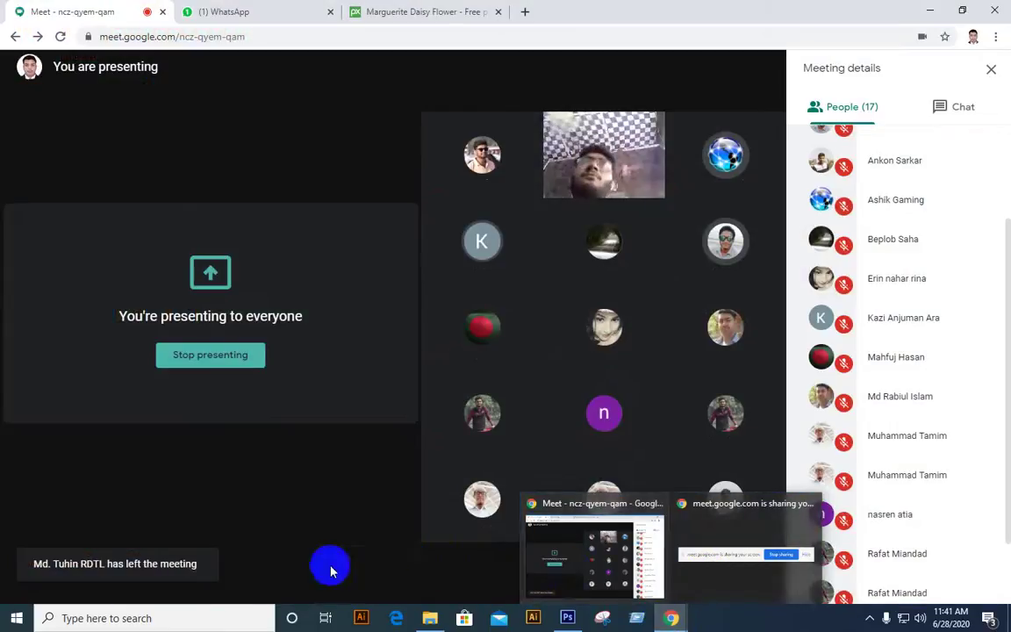
pyautogui.click(238, 570)
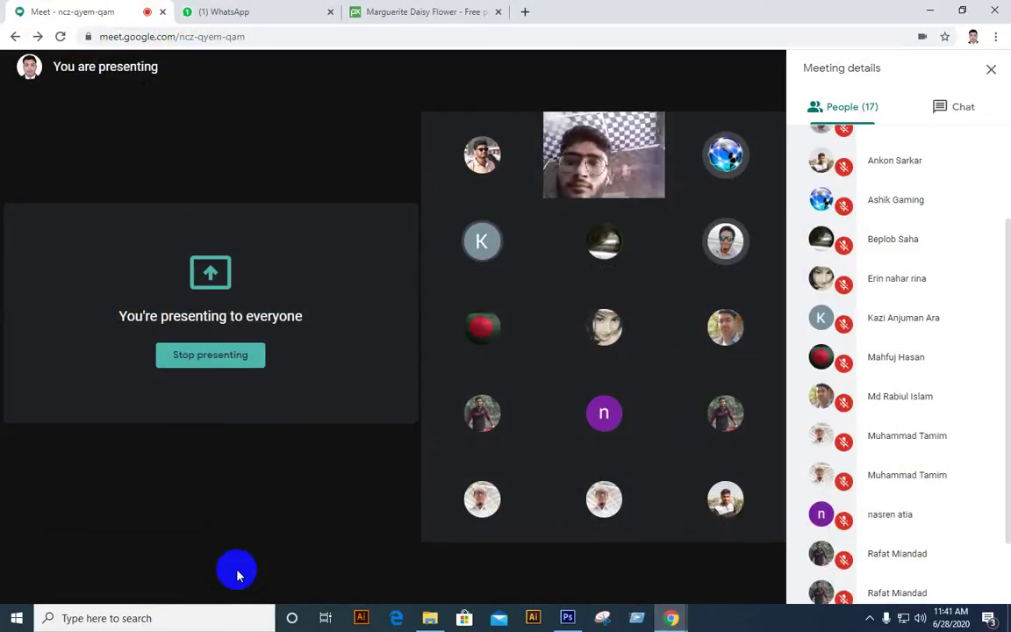
pyautogui.click(237, 574)
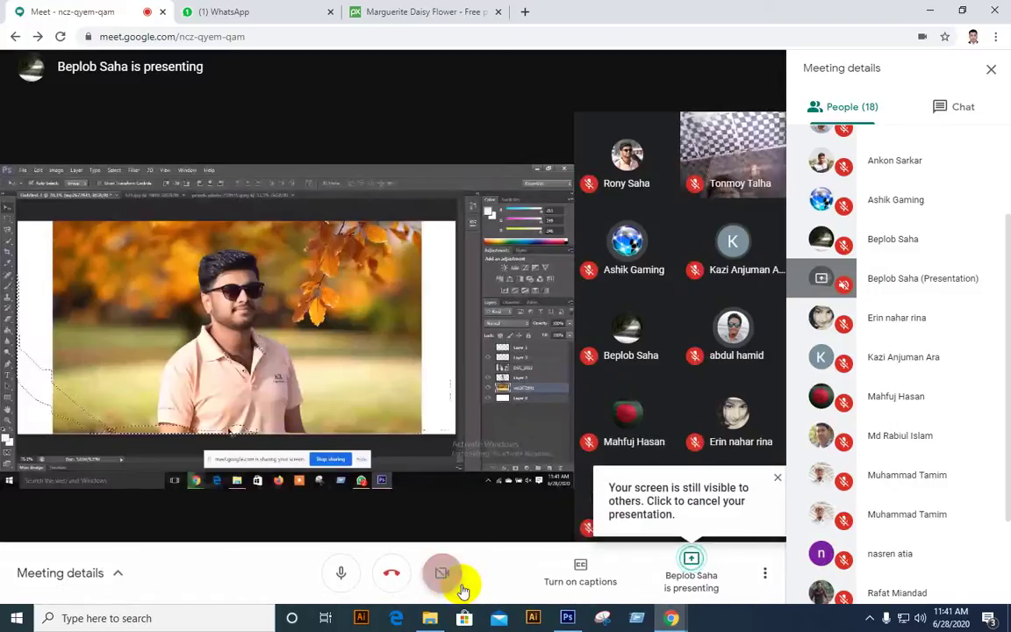
pyautogui.click(458, 584)
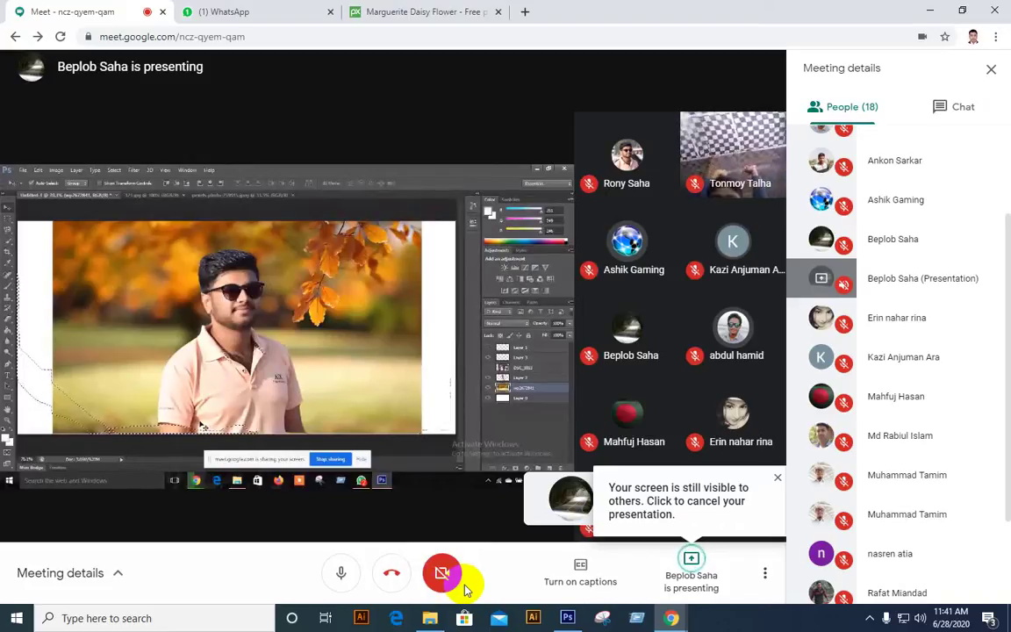
pyautogui.click(442, 579)
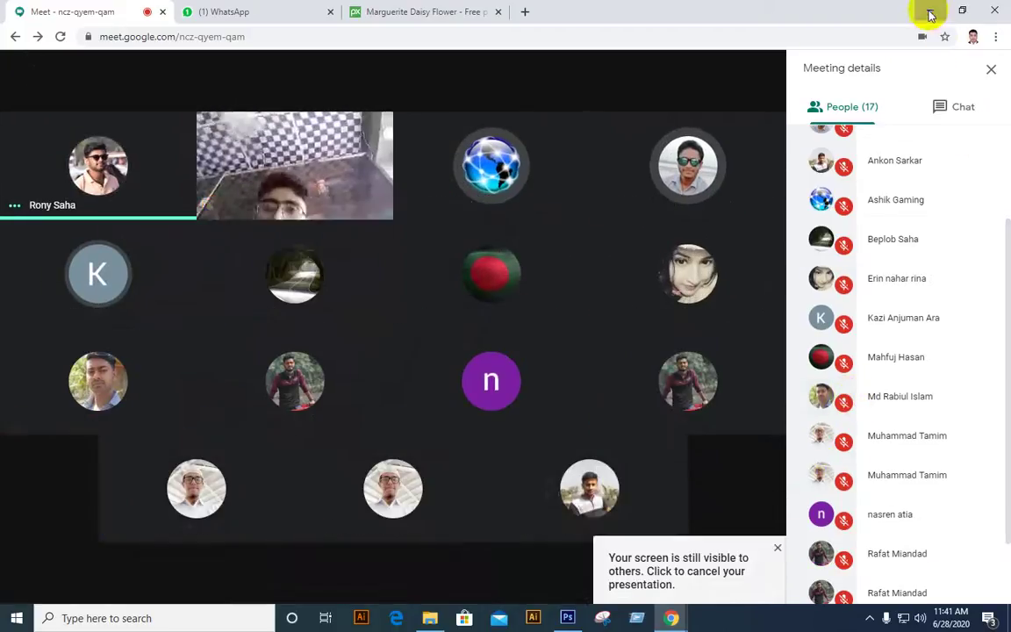
pyautogui.click(931, 12)
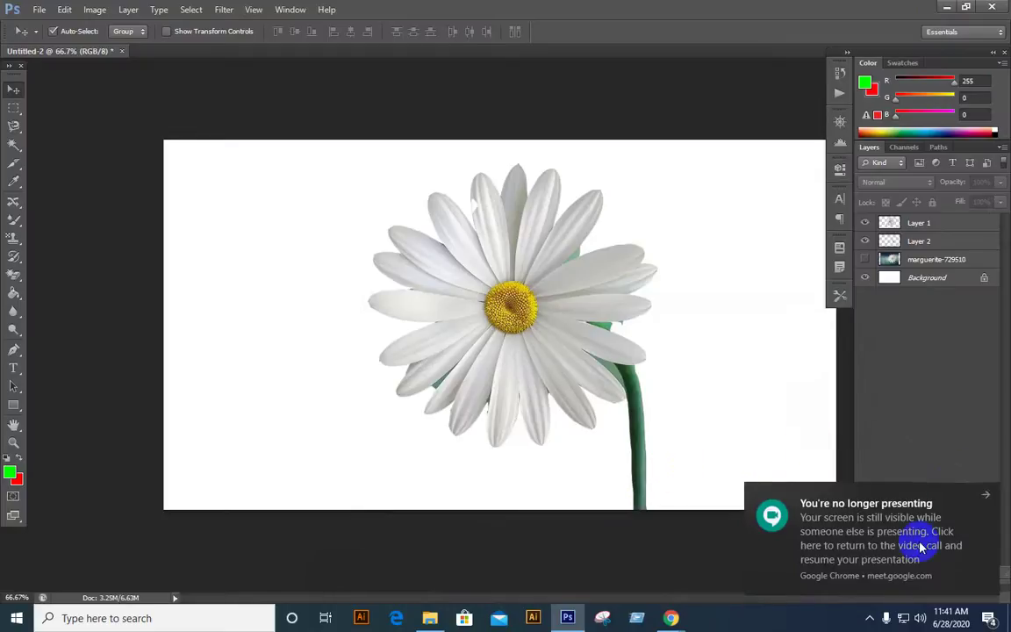
# - Resume presenting the screen in the Google Meet call and return to Photoshop
pyautogui.click(649, 560)
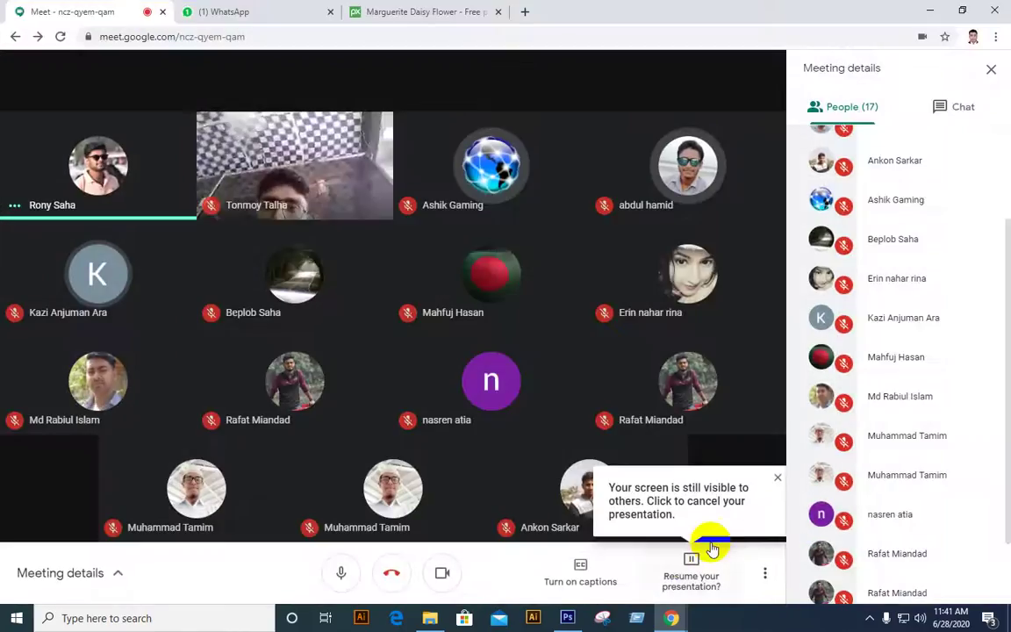
pyautogui.click(703, 575)
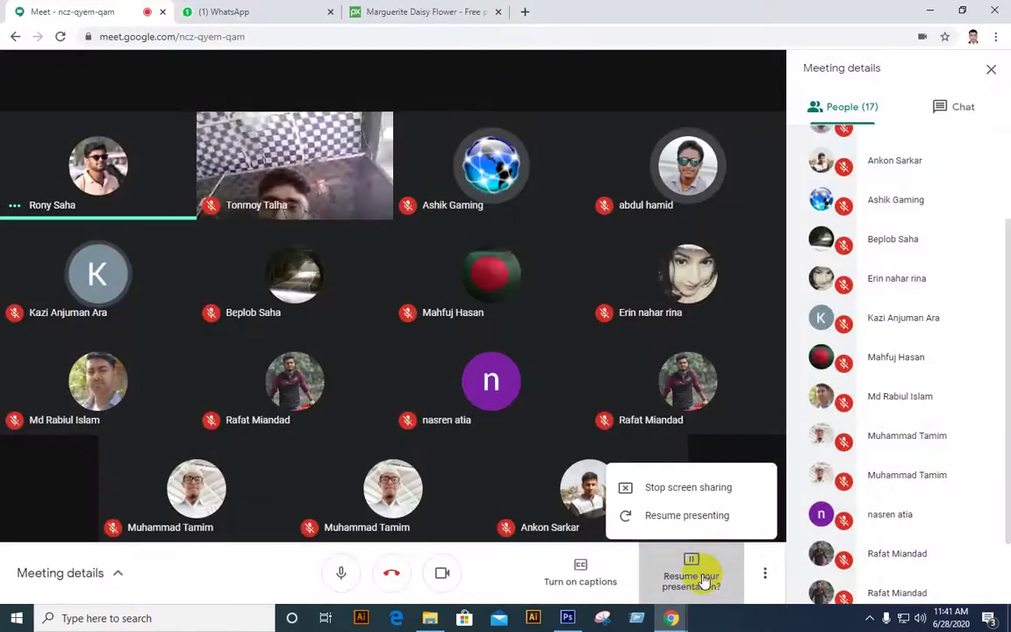
pyautogui.click(692, 508)
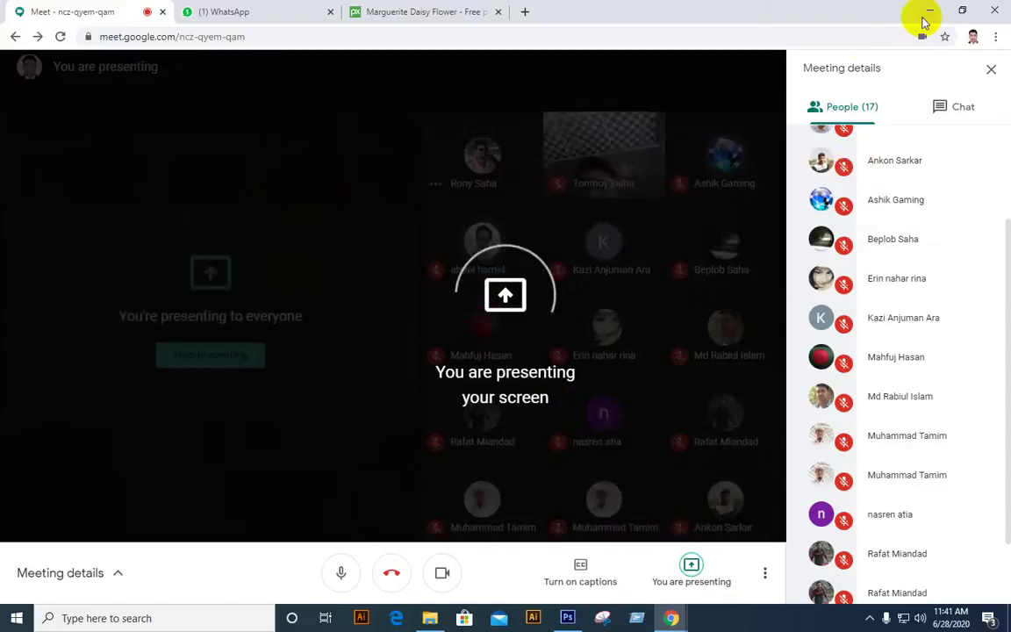
pyautogui.click(928, 12)
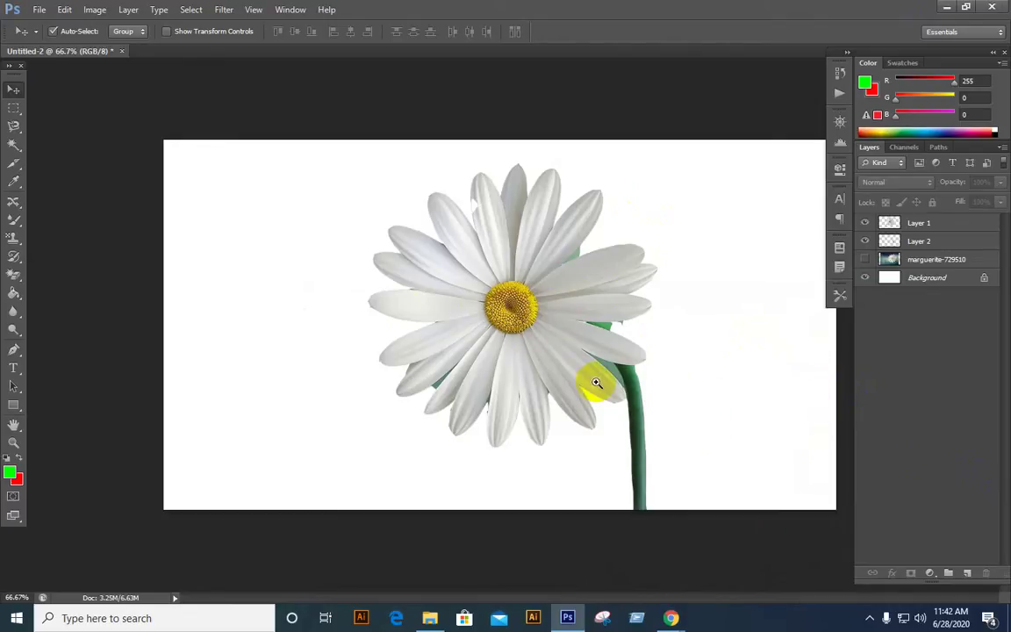
# - Move the daisy head sideways away from its stem, undo the move, and deselect its layer
pyautogui.hotkey('ctrl', '-')
pyautogui.hotkey('ctrl', '+')
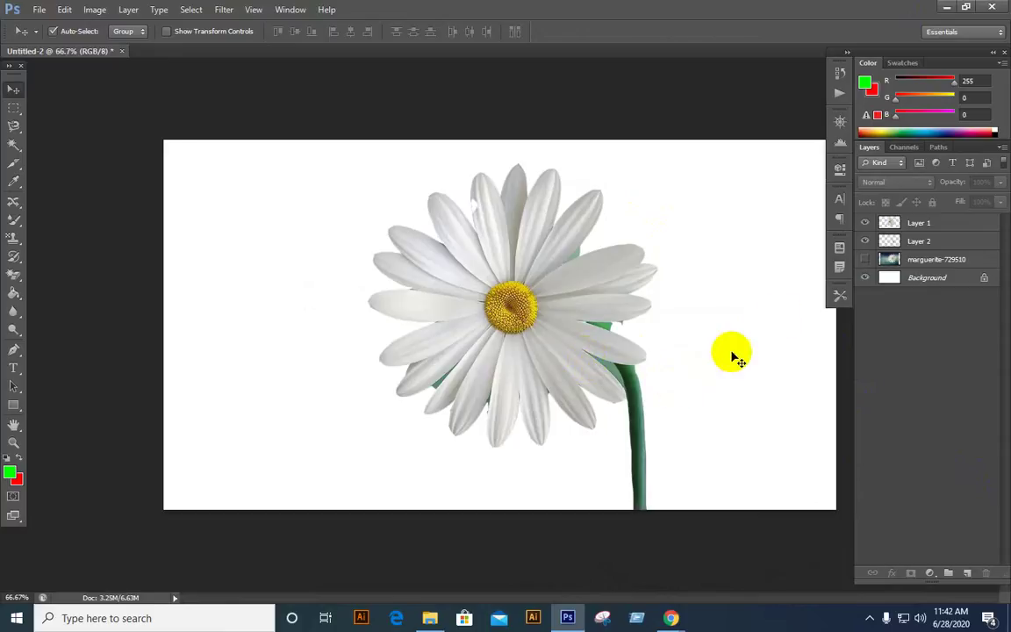
pyautogui.moveTo(590, 347); pyautogui.dragTo(517, 349)
pyautogui.hotkey('ctrl', 'z')
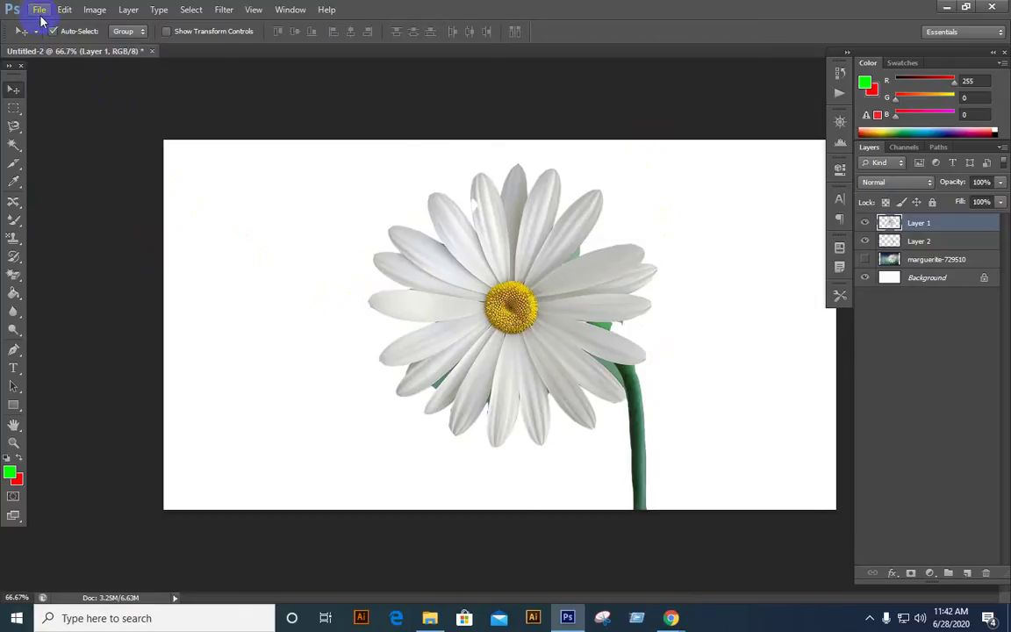
pyautogui.click(180, 87)
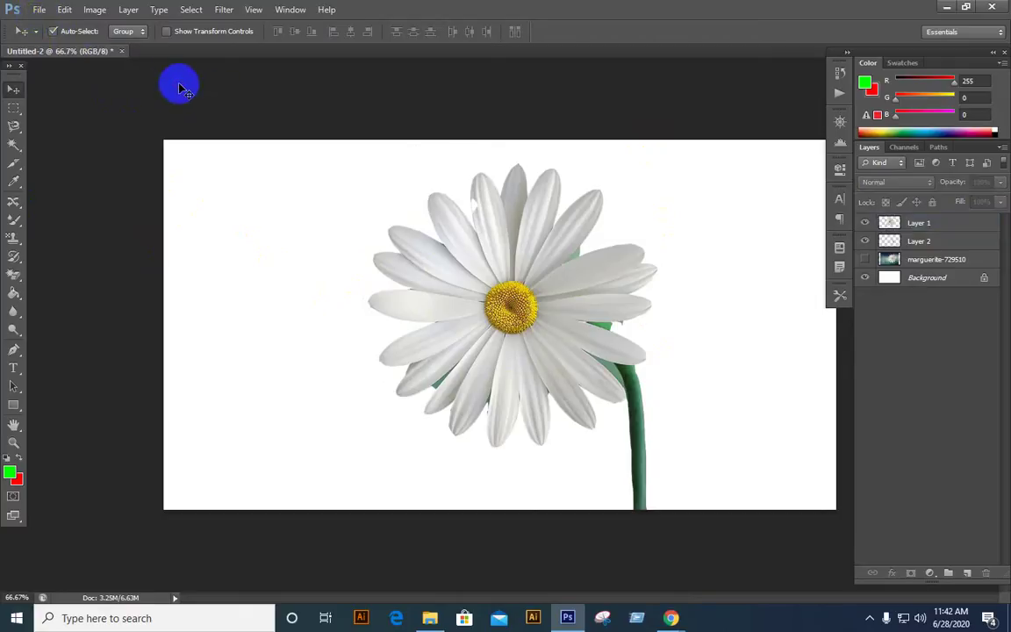
# - Start saving the untitled daisy document and choose the Desktop as the destination folder
pyautogui.click(39, 10)
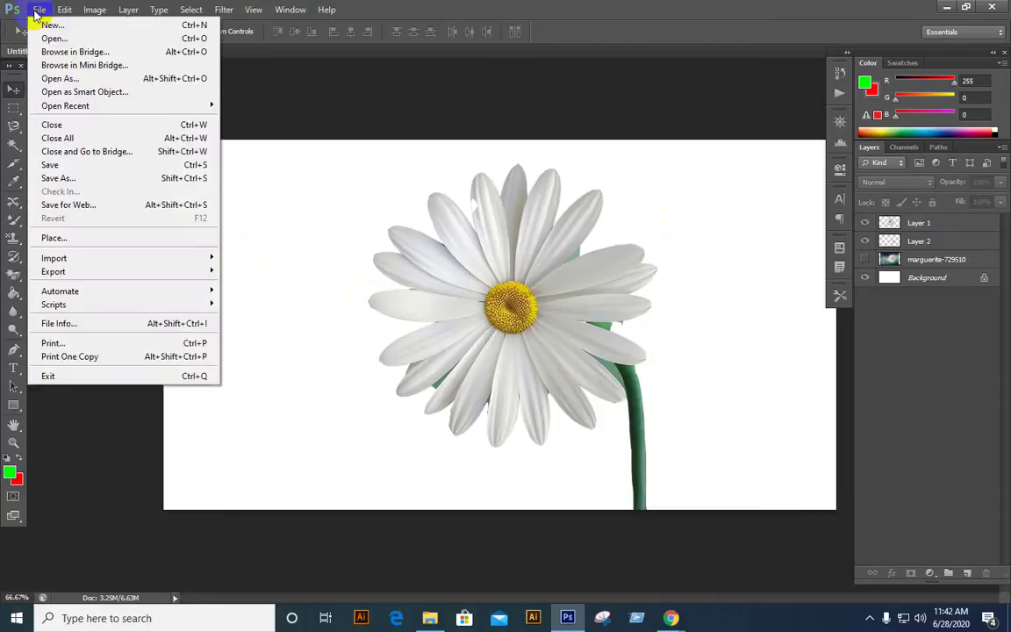
pyautogui.click(402, 118)
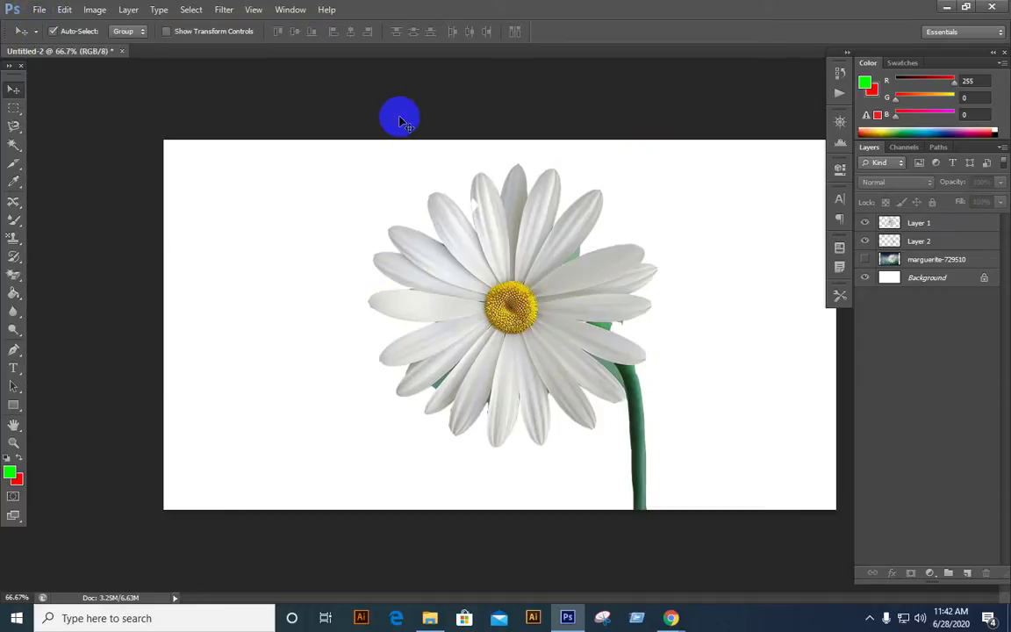
pyautogui.click(39, 10)
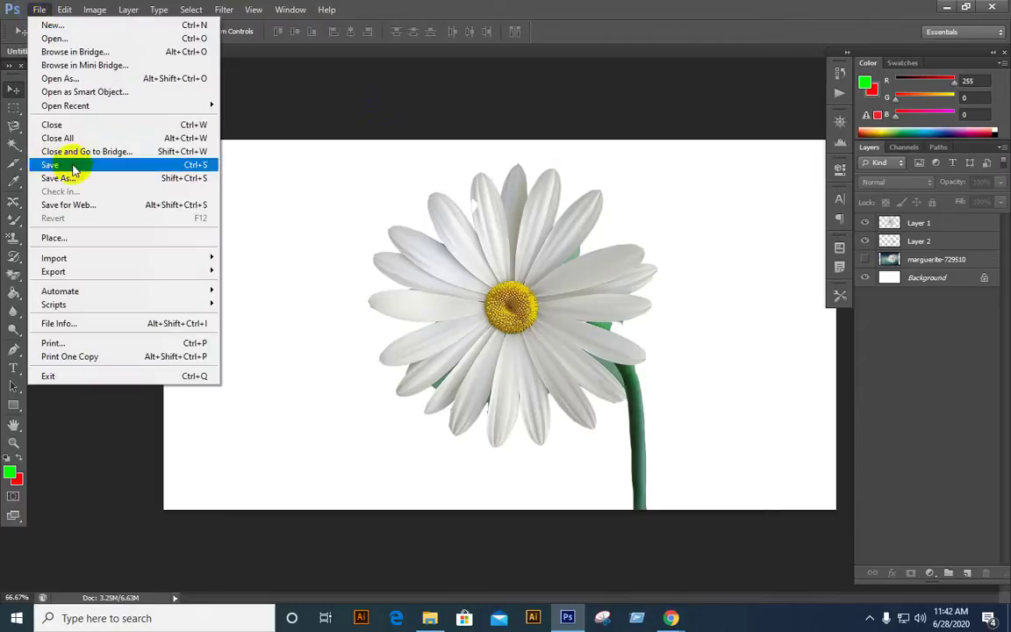
pyautogui.click(176, 164)
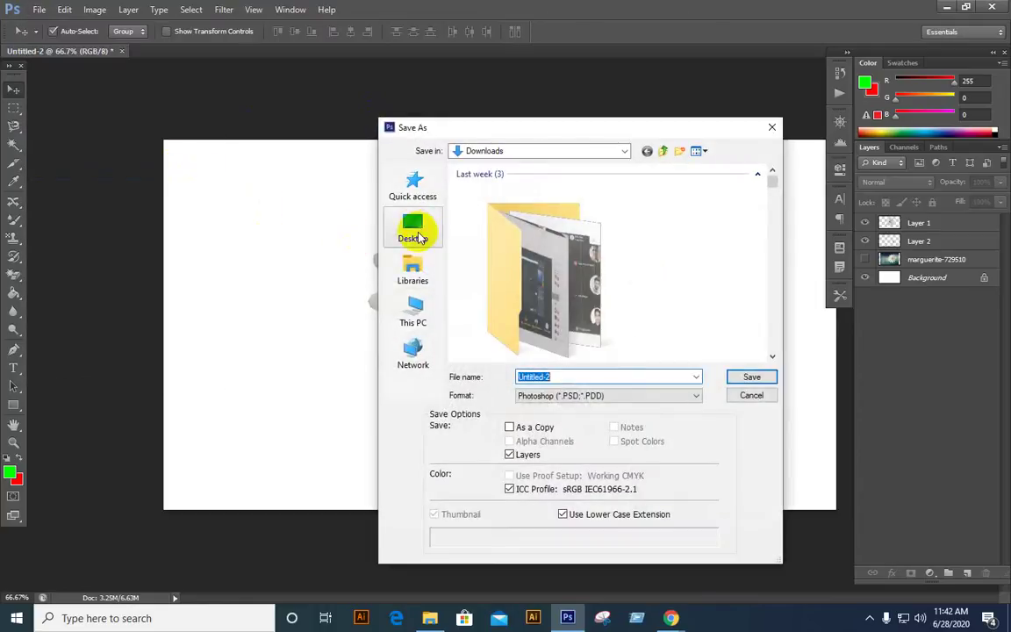
pyautogui.click(419, 238)
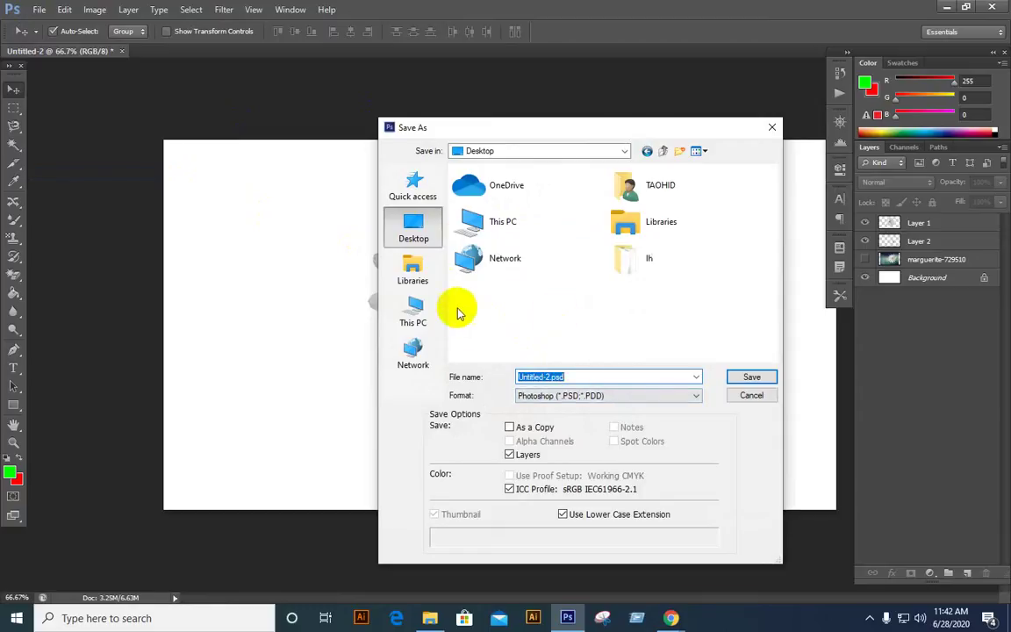
# - Name the file flower.psd and save it in Photoshop format with Maximize Compatibility on
pyautogui.click(595, 377)
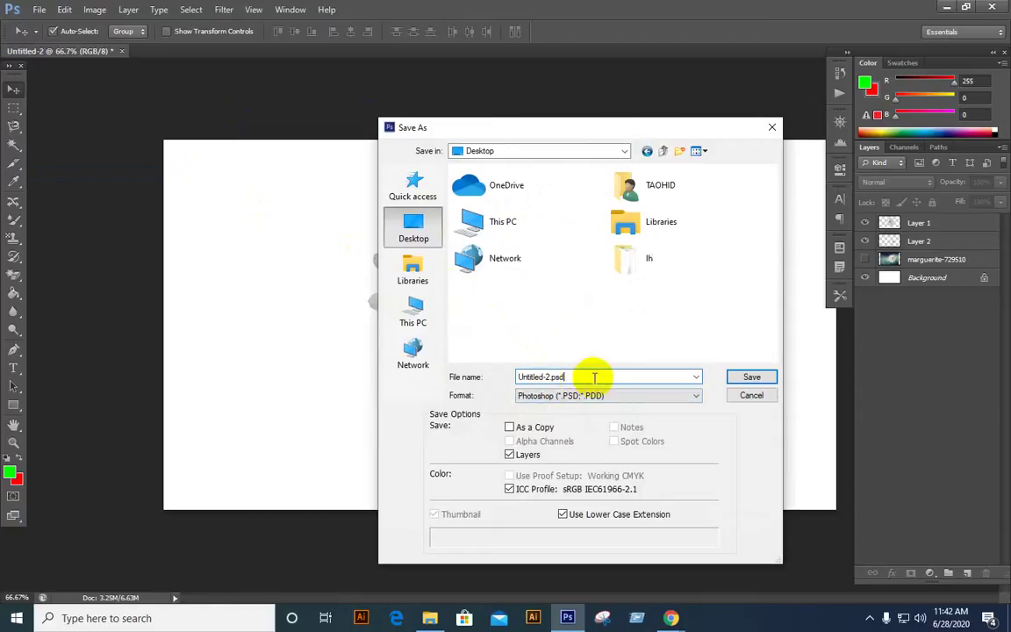
pyautogui.moveTo(592, 377); pyautogui.dragTo(515, 377)
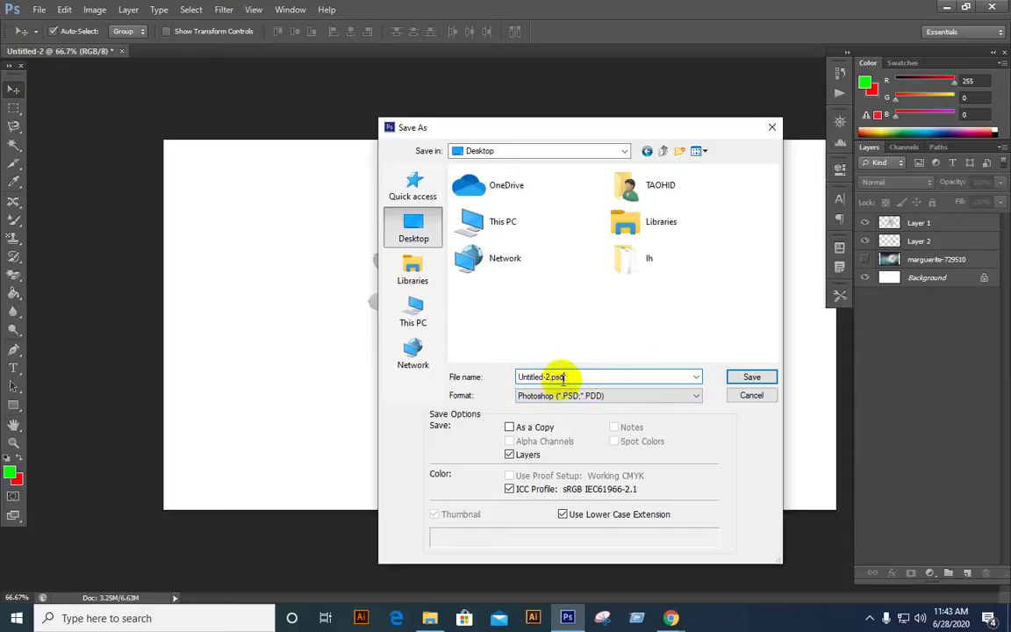
pyautogui.moveTo(572, 377); pyautogui.dragTo(551, 379)
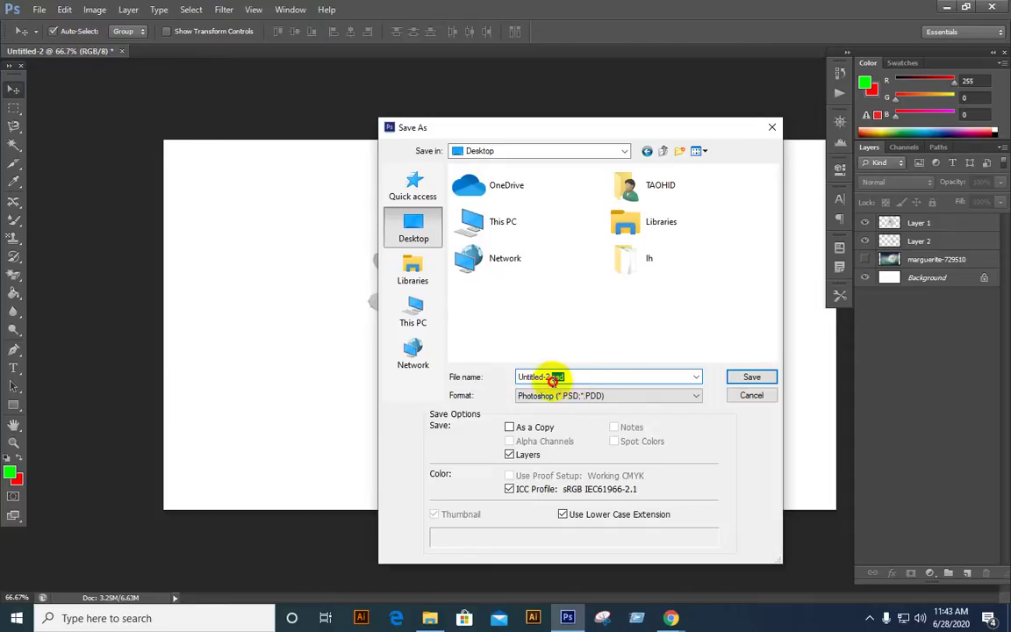
pyautogui.click(569, 380)
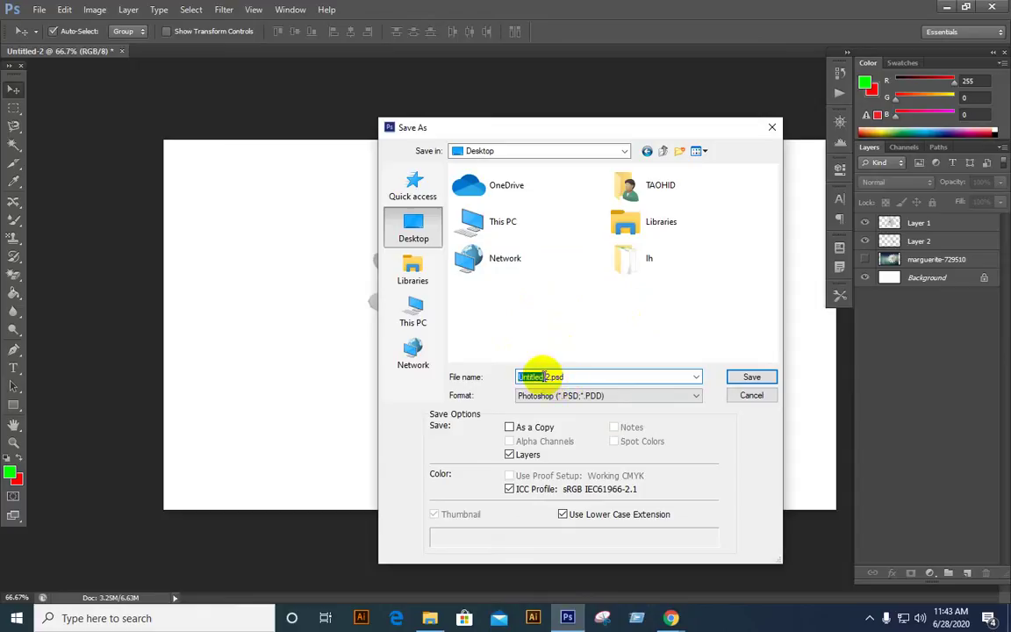
pyautogui.moveTo(551, 379); pyautogui.dragTo(509, 380)
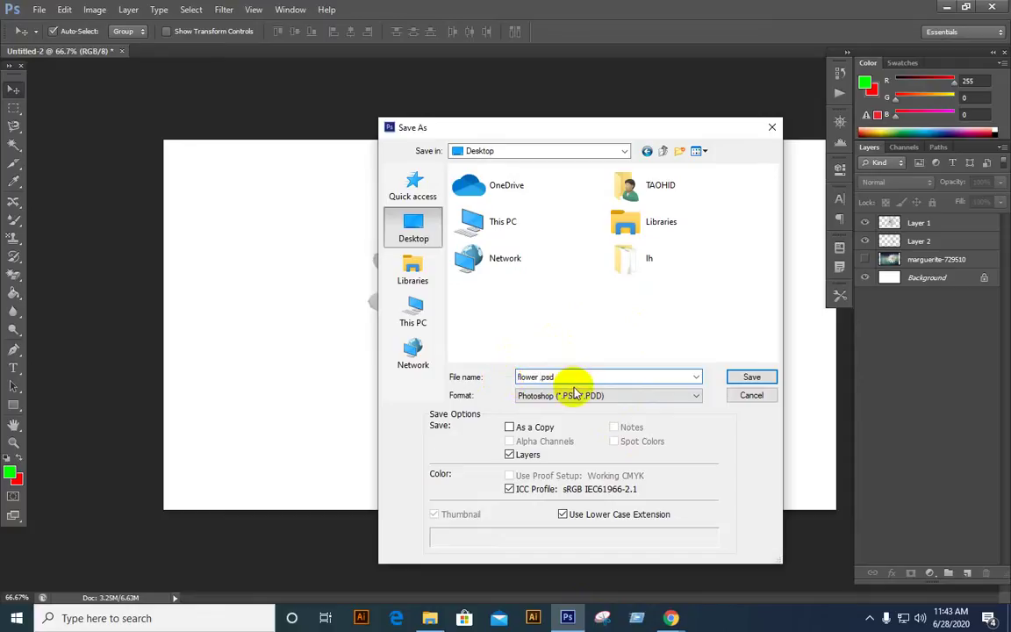
pyautogui.press('Return')
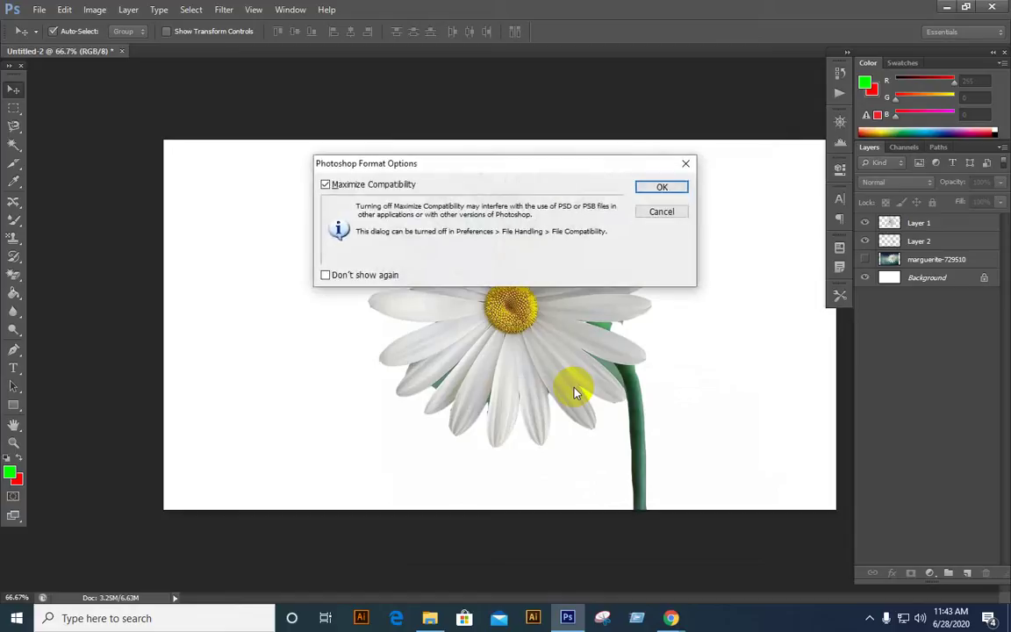
pyautogui.press('Return')
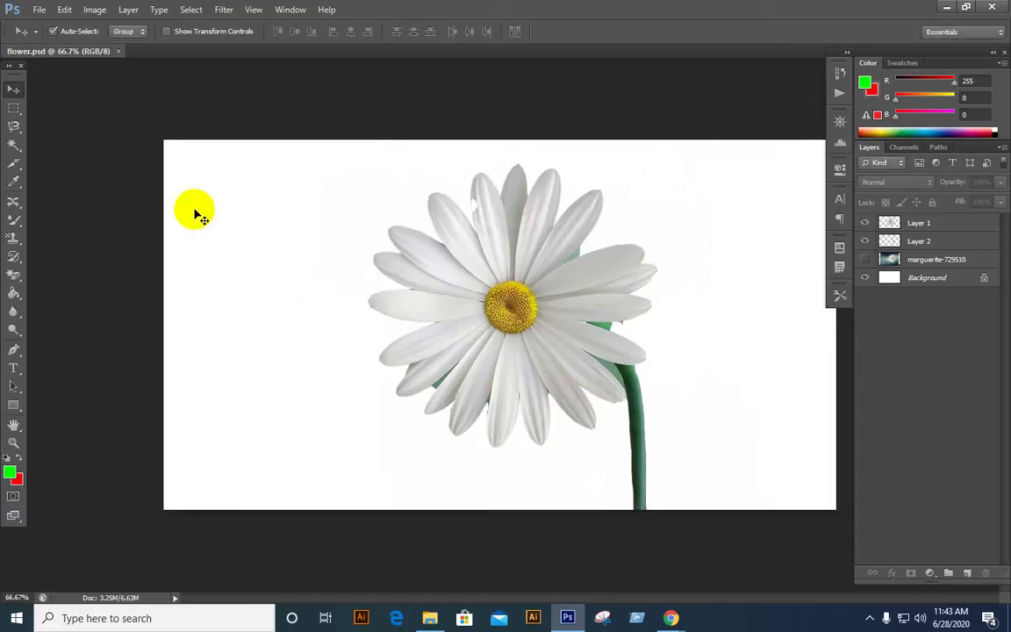
# - Close the saved document, show the desktop, and move the flower PSD icon to an empty area away from the other icons
pyautogui.hotkey('ctrl', 'w')
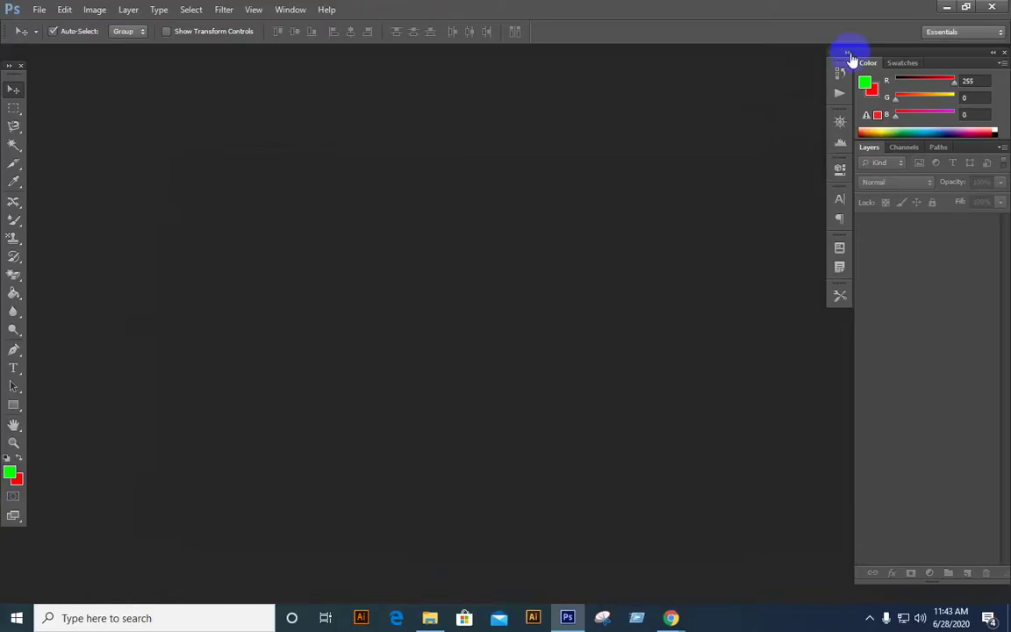
pyautogui.click(948, 7)
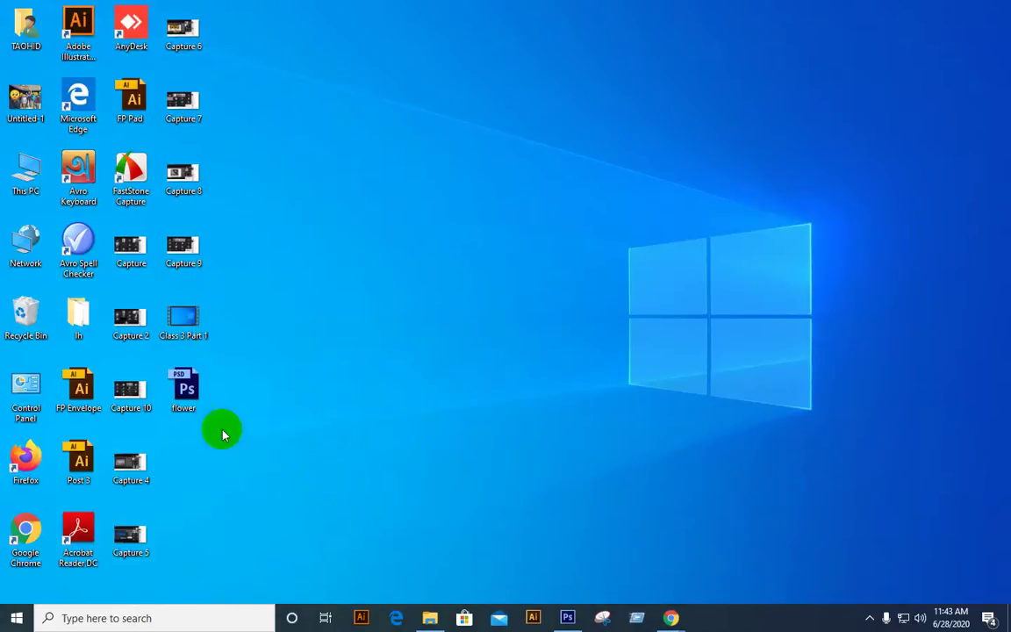
pyautogui.moveTo(190, 396); pyautogui.dragTo(717, 186)
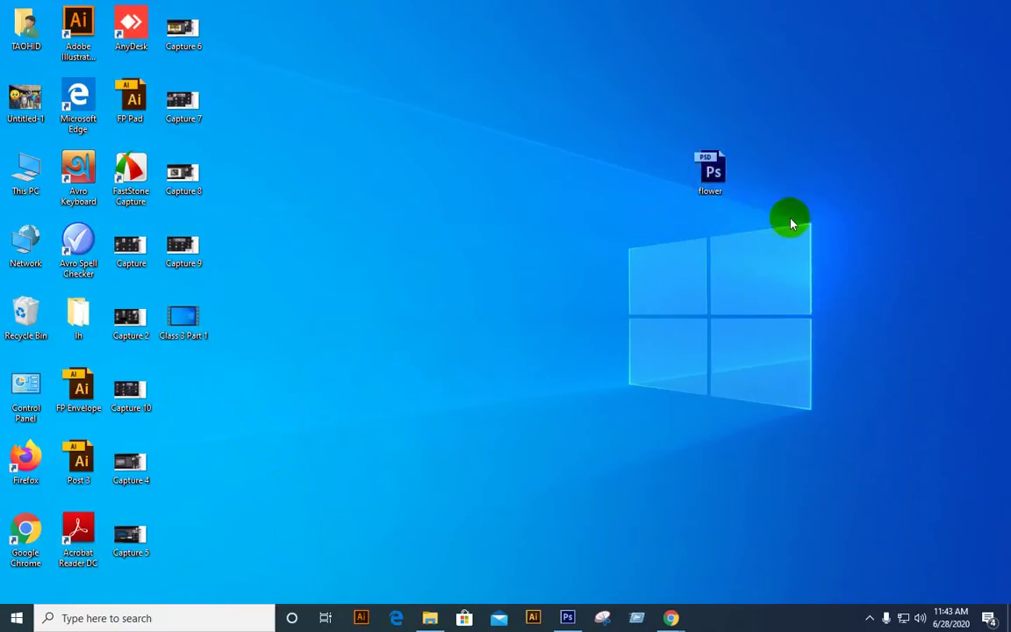
pyautogui.moveTo(773, 226)
pyautogui.mouseDown()
pyautogui.moveTo(623, 275)
pyautogui.moveTo(616, 219)
pyautogui.moveTo(670, 135)
pyautogui.moveTo(824, 304)
pyautogui.moveTo(754, 229)
pyautogui.mouseUp()
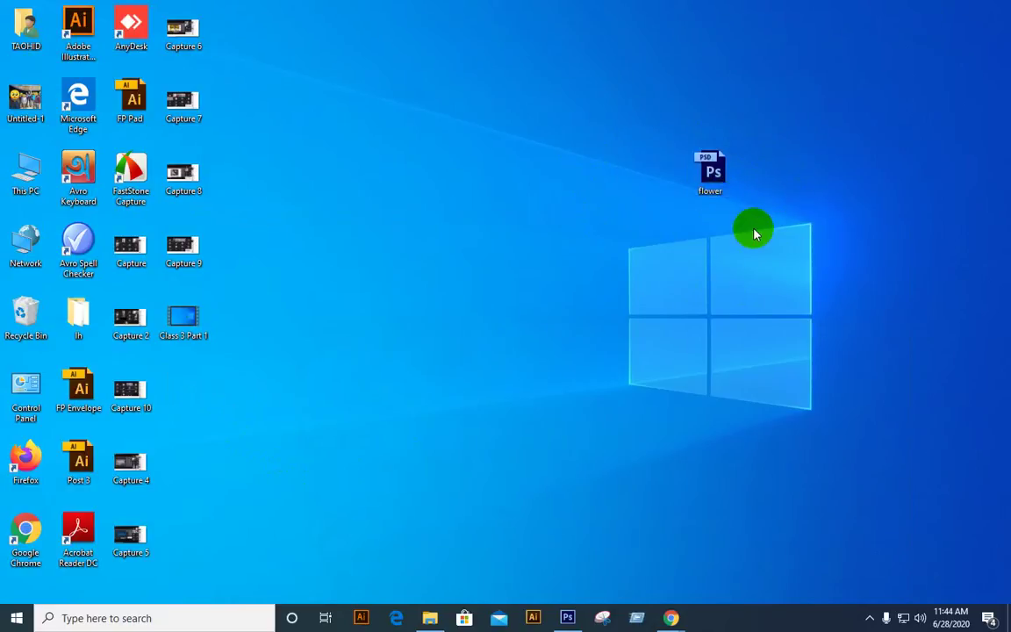
# - Shift the flower PSD icon closer to the desktop's centre, open the file in Photoshop, and deselect its layer
pyautogui.moveTo(690, 170); pyautogui.dragTo(625, 165)
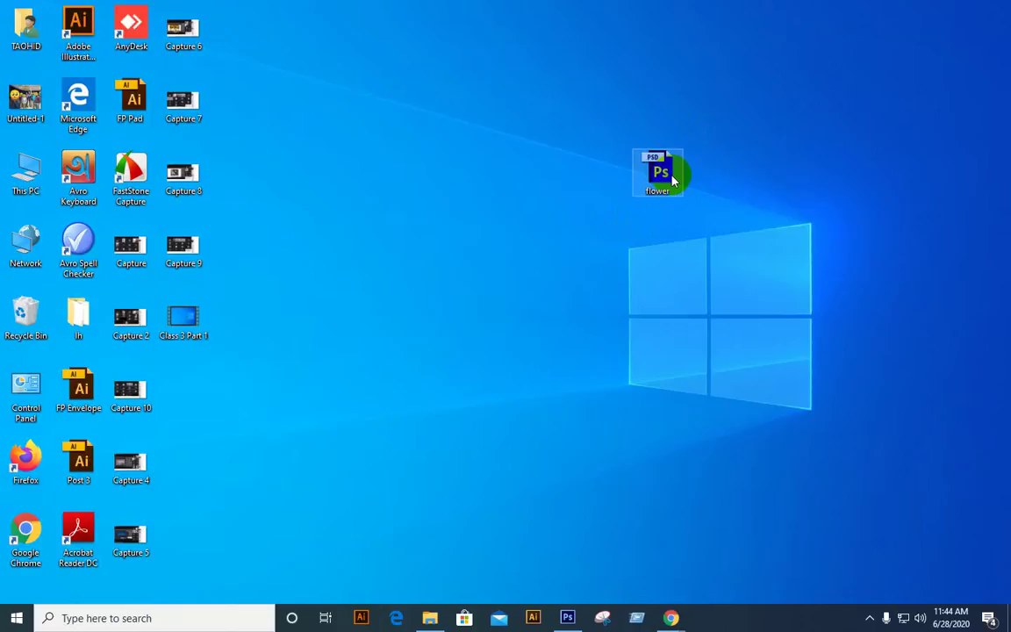
pyautogui.moveTo(663, 185); pyautogui.dragTo(625, 239)
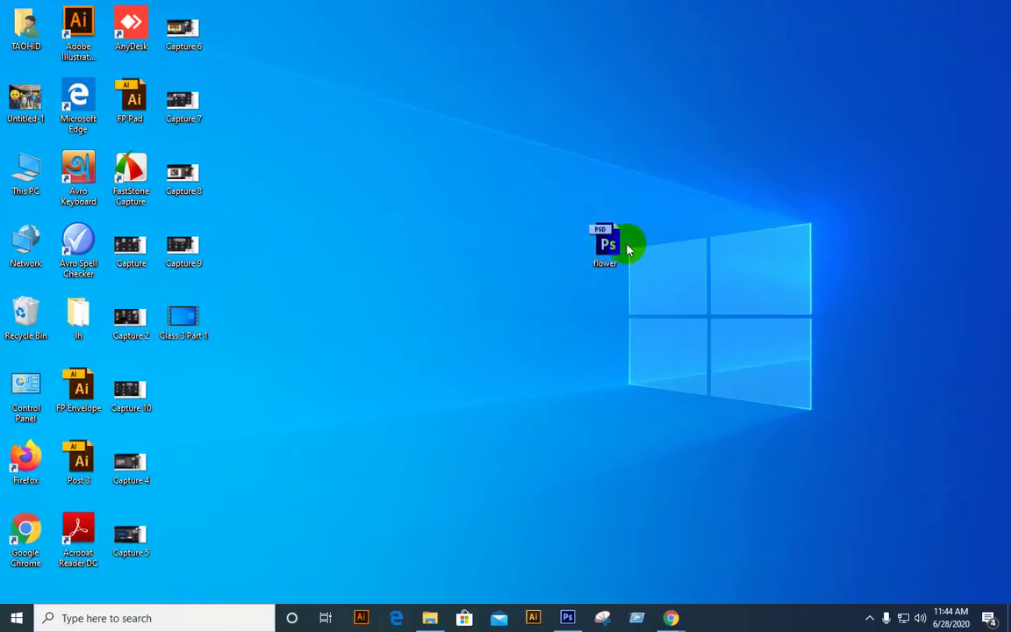
pyautogui.moveTo(596, 316); pyautogui.dragTo(589, 145)
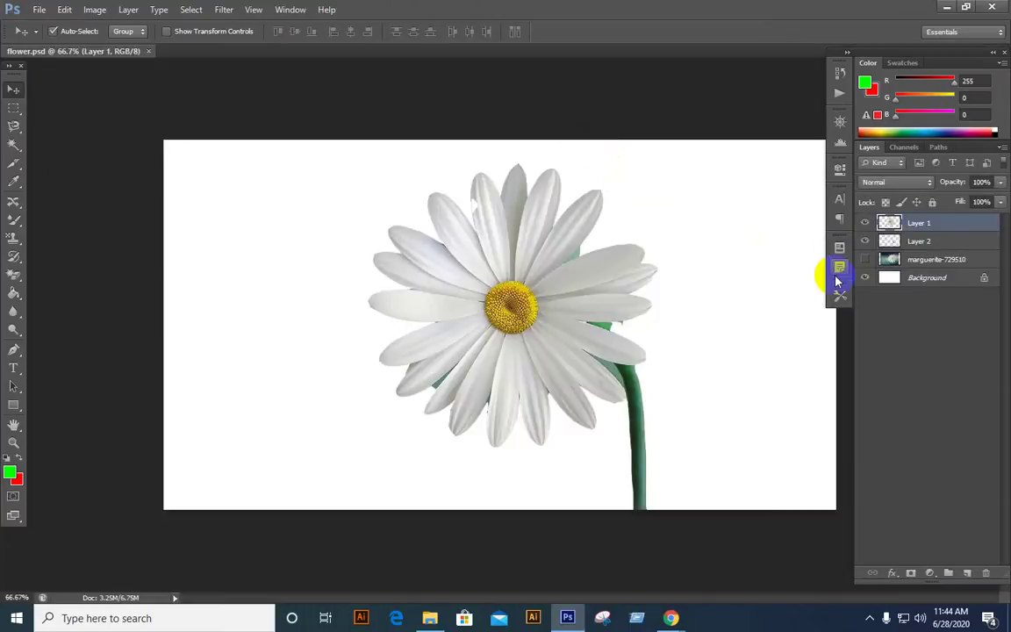
pyautogui.click(106, 269)
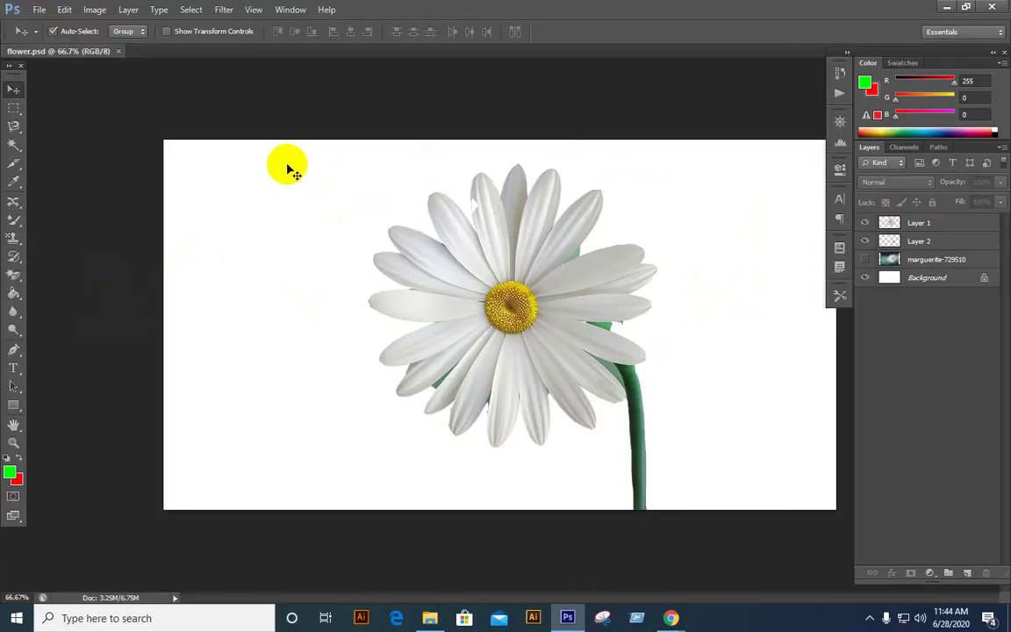
# - Save a copy of the document to the Desktop as flower.jpg in JPEG format
pyautogui.click(40, 10)
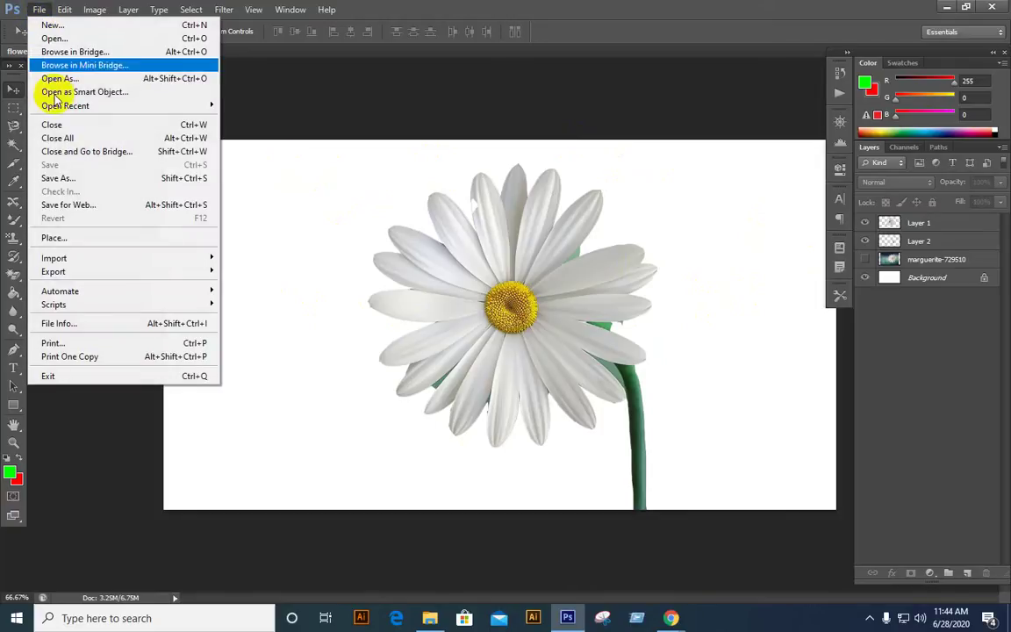
pyautogui.click(68, 181)
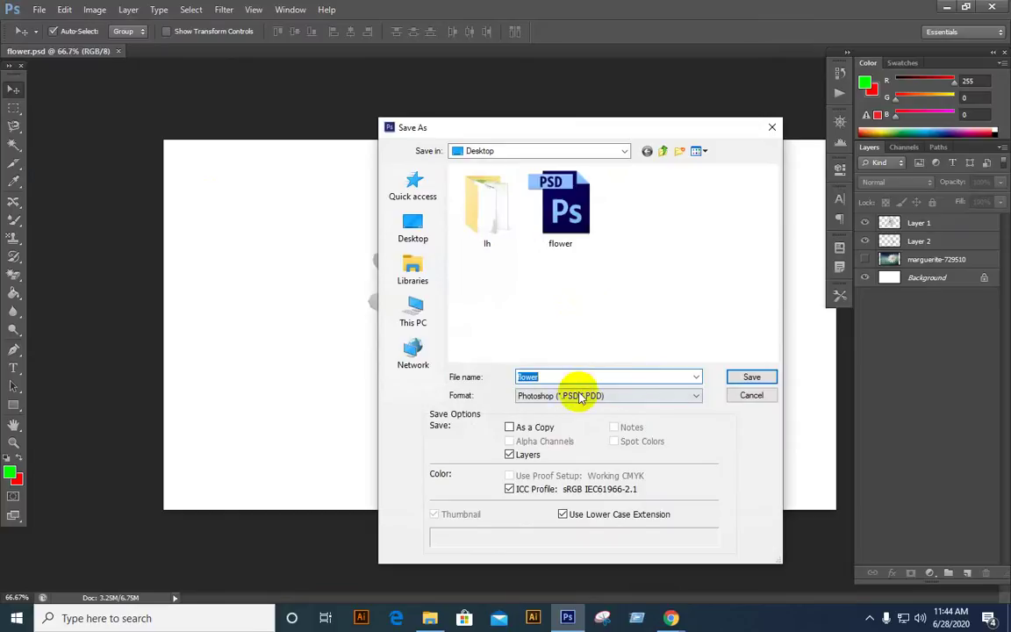
pyautogui.click(579, 395)
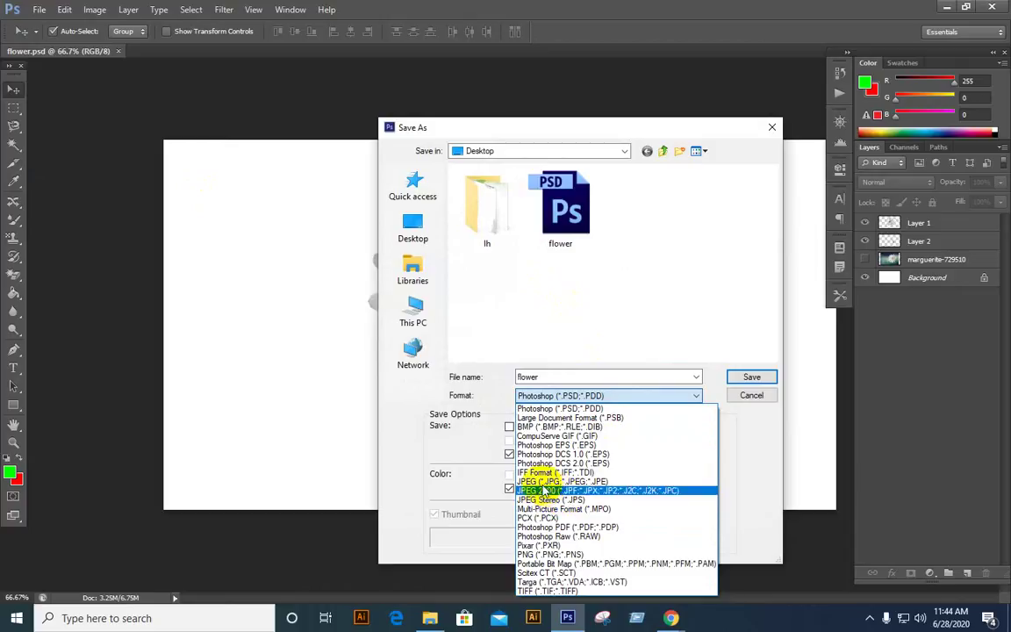
pyautogui.click(608, 482)
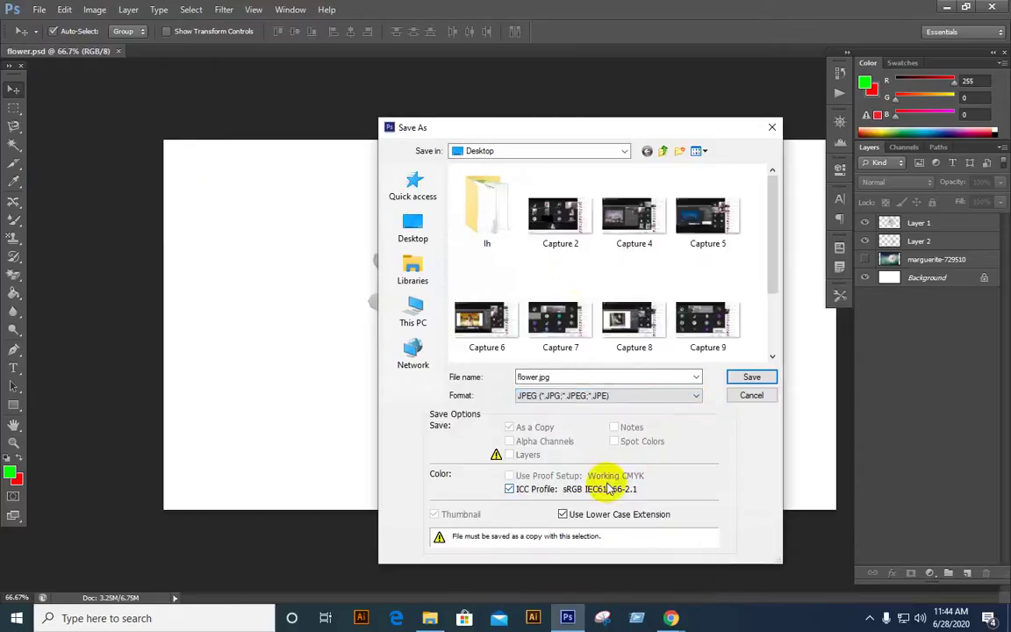
pyautogui.click(748, 378)
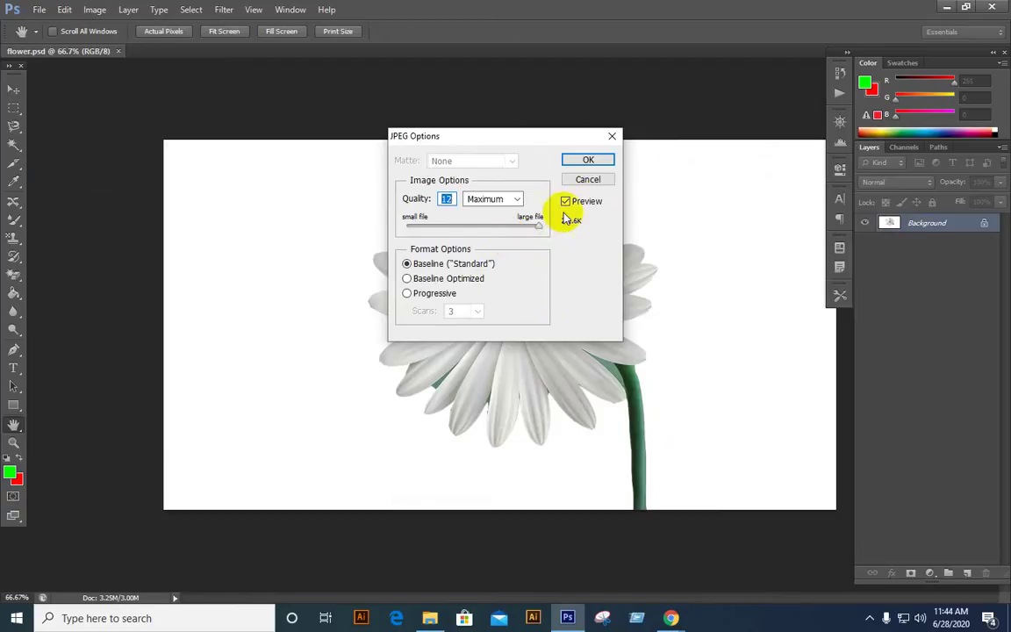
# - Set the JPEG quality to Maximum (12) with the Baseline ("Standard") format and confirm the export
pyautogui.click(517, 200)
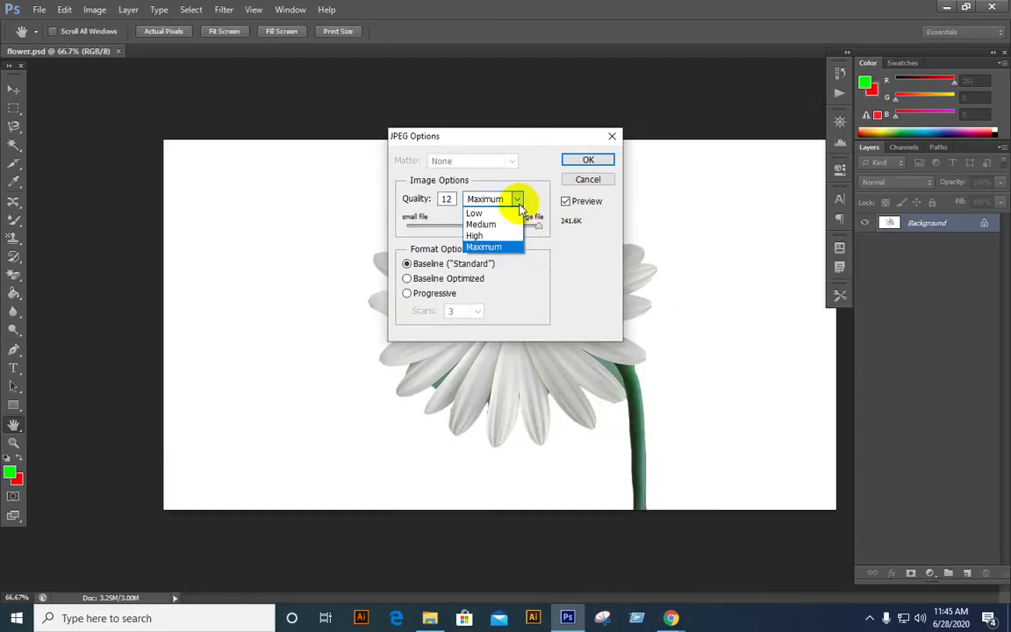
pyautogui.click(493, 248)
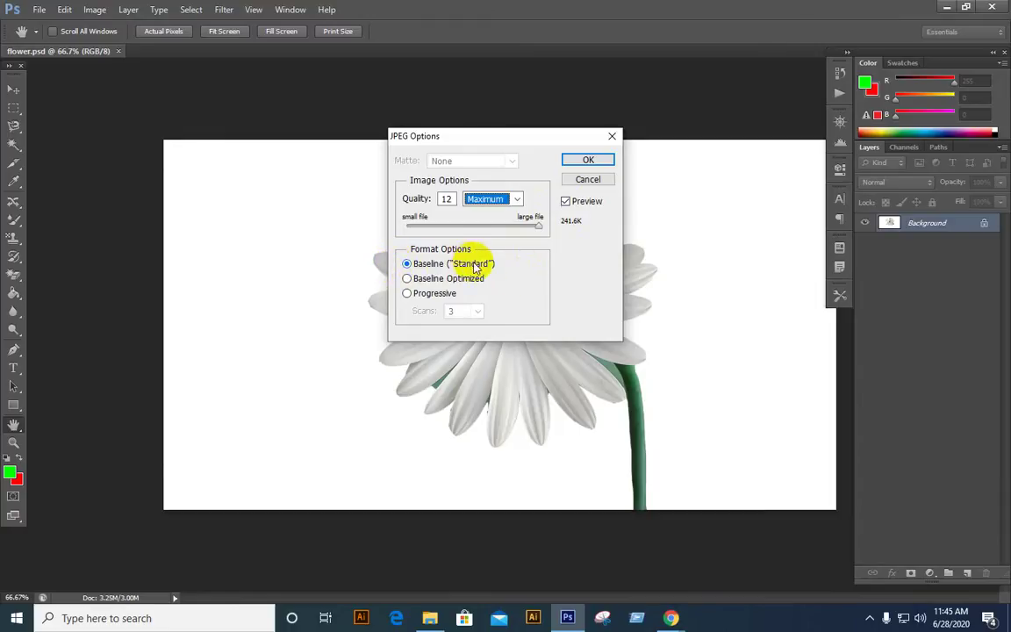
pyautogui.moveTo(539, 225)
pyautogui.mouseDown()
pyautogui.moveTo(523, 223)
pyautogui.moveTo(542, 220)
pyautogui.mouseUp()
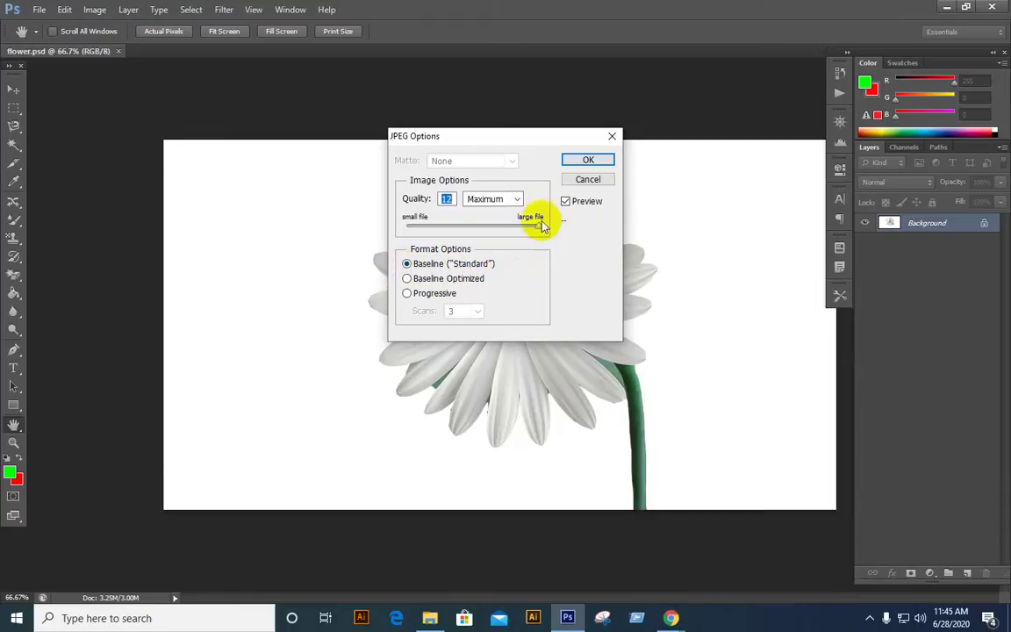
pyautogui.click(513, 199)
pyautogui.click(504, 248)
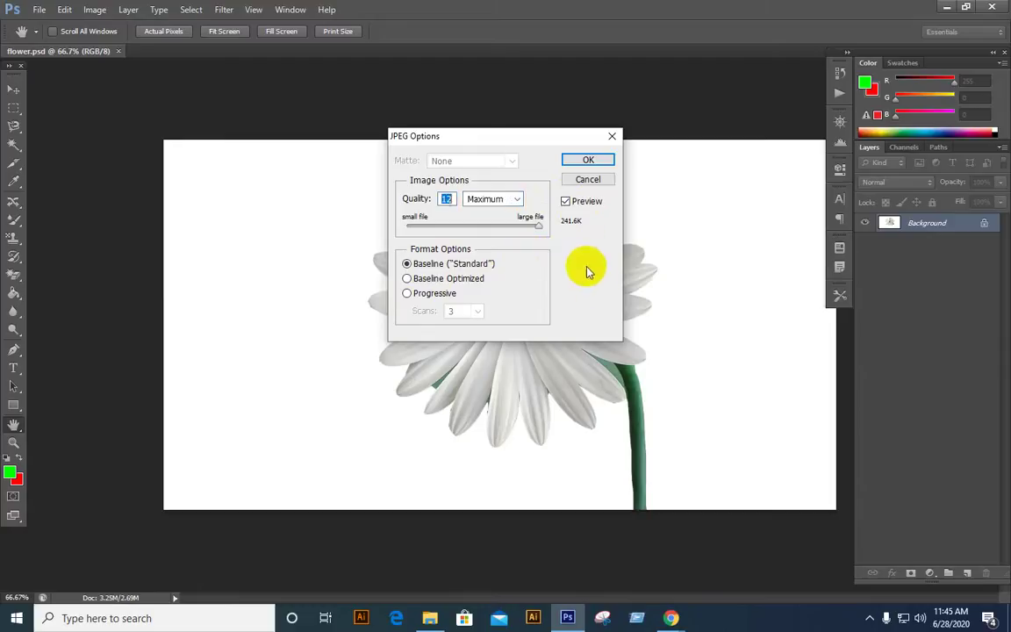
pyautogui.click(589, 160)
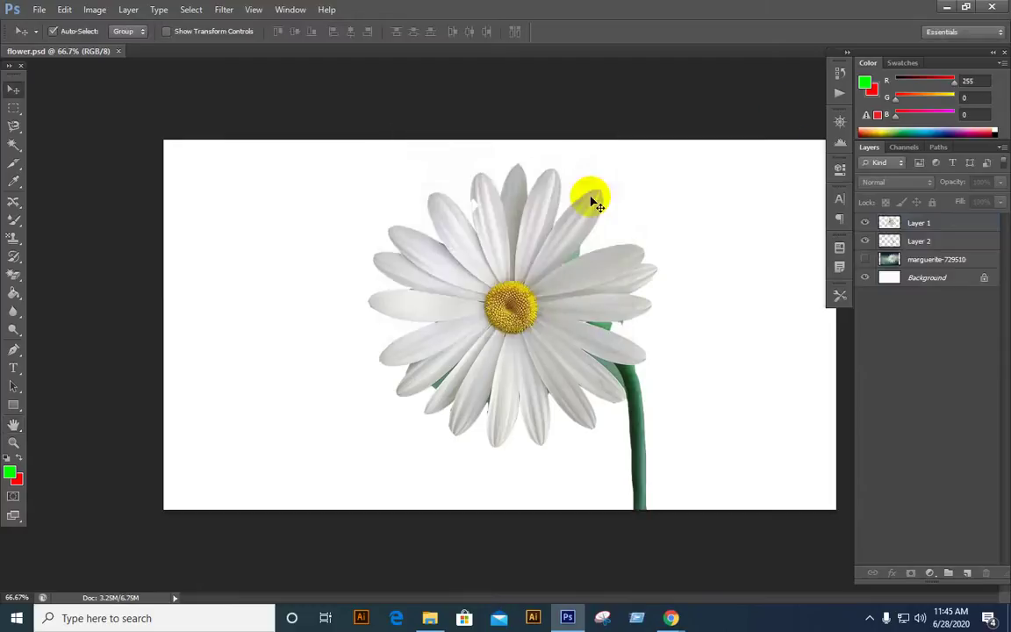
# - Move the flower JPG icon beside the flower PSD on the desktop, view the image in Photos, and close it
pyautogui.click(947, 8)
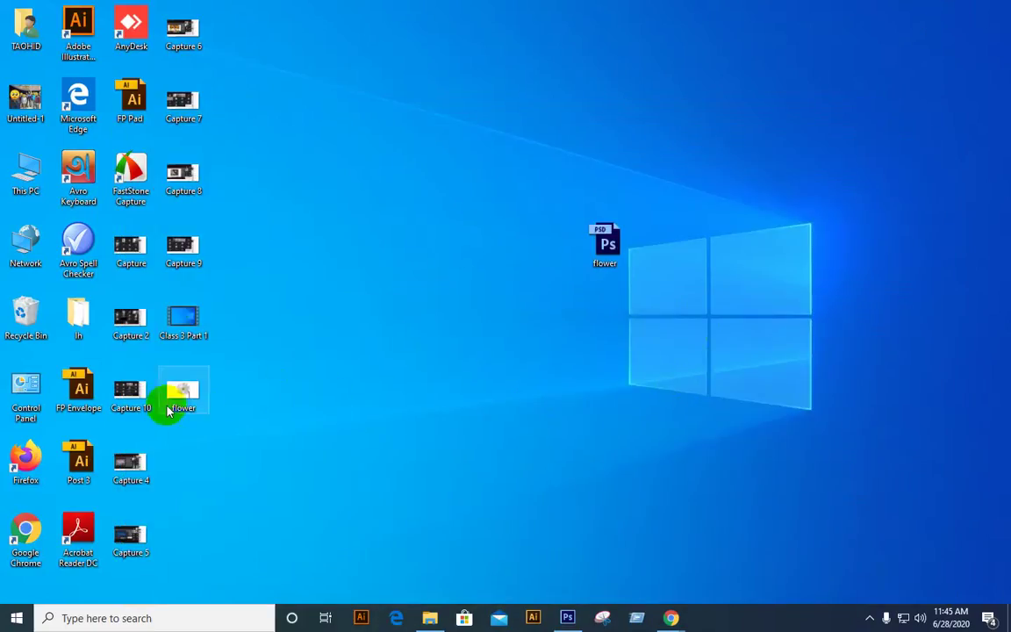
pyautogui.moveTo(183, 390); pyautogui.dragTo(700, 251)
pyautogui.doubleClick(708, 246)
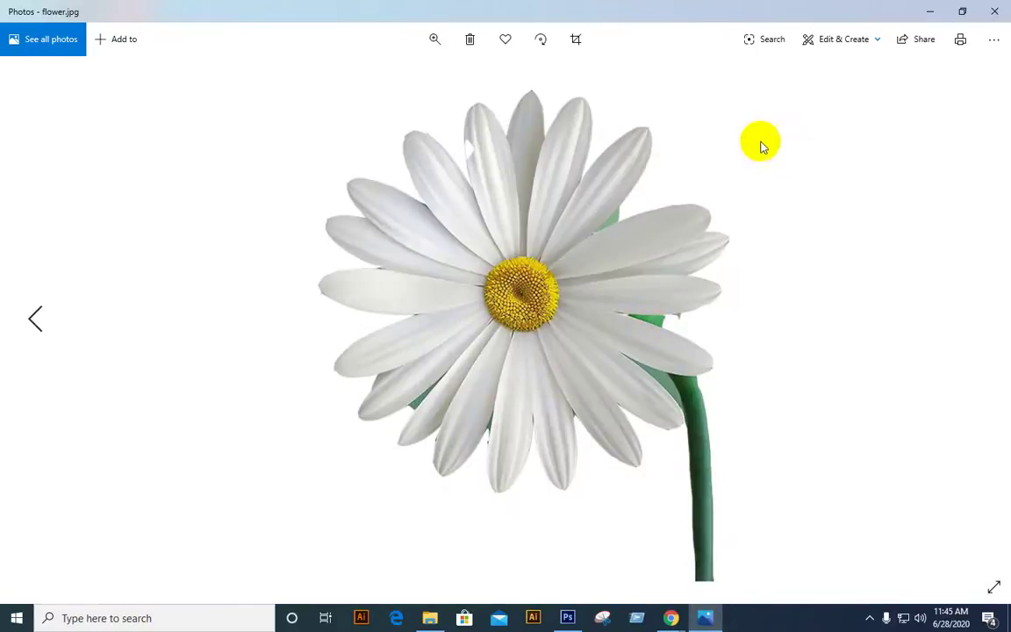
pyautogui.click(997, 12)
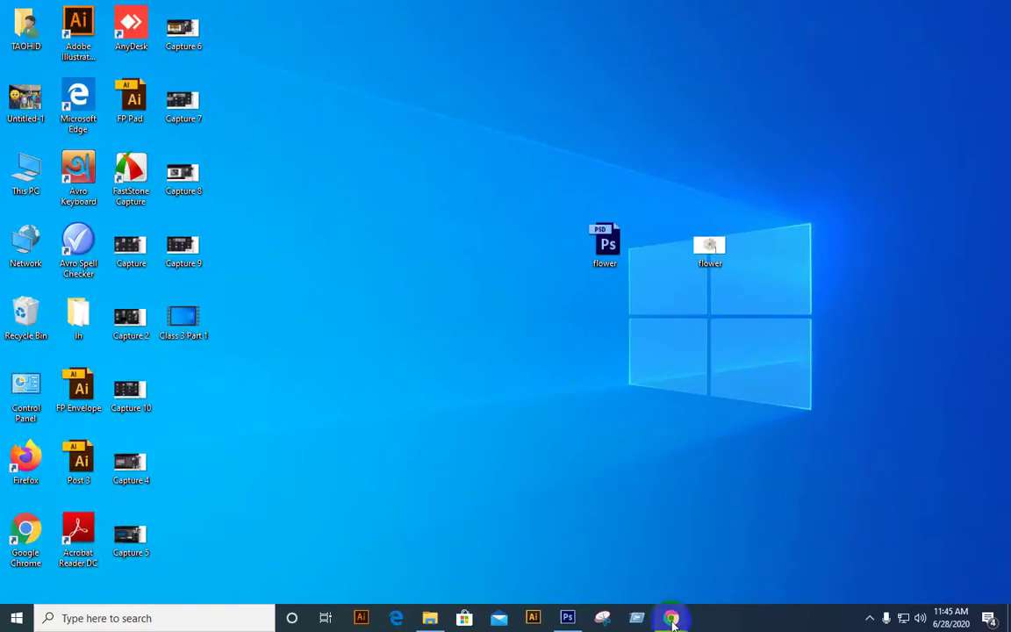
# - Switch to Photoshop, examine the file formats offered for saving the flower document, and dismiss the save
pyautogui.moveTo(575, 622)
pyautogui.click(571, 556)
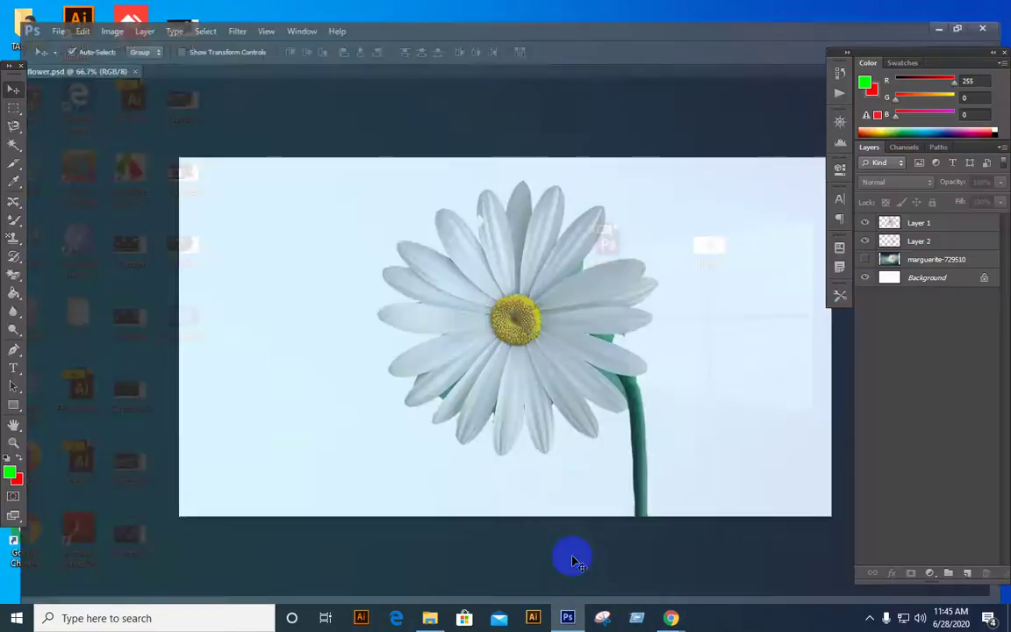
pyautogui.click(39, 10)
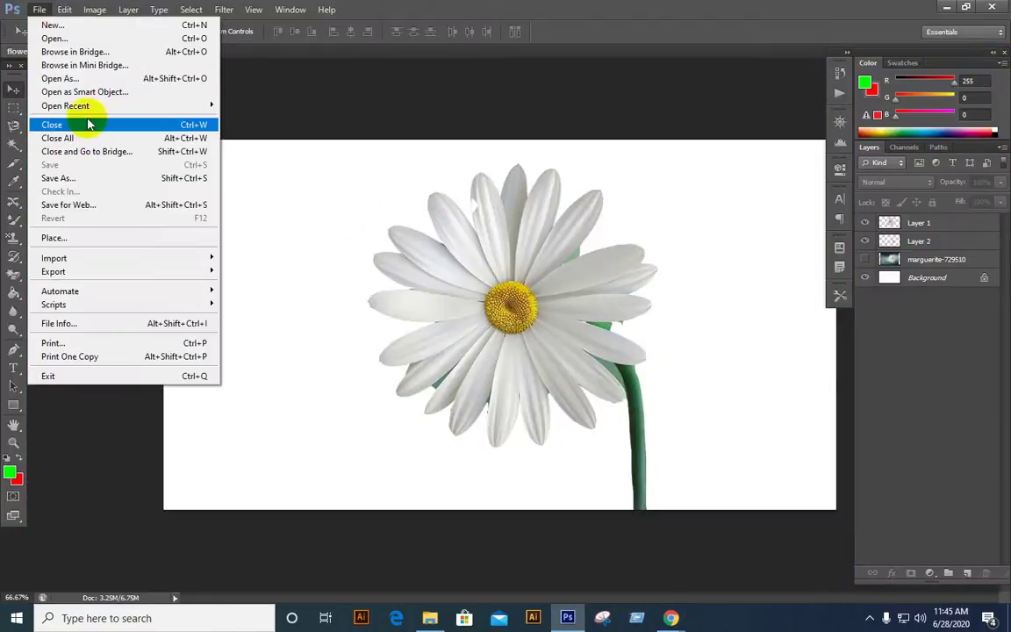
pyautogui.click(99, 180)
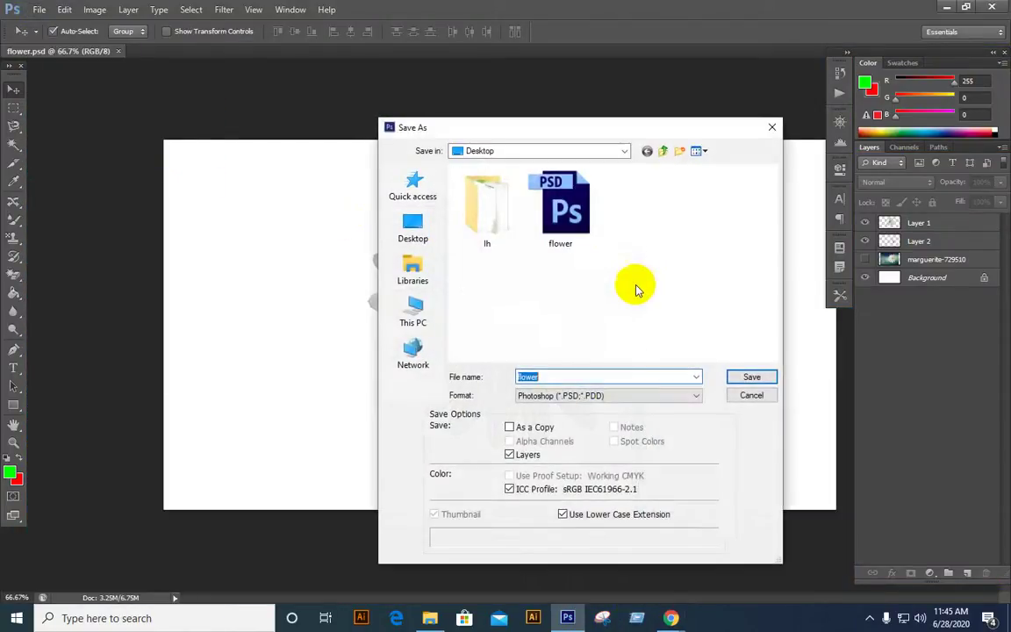
pyautogui.click(624, 399)
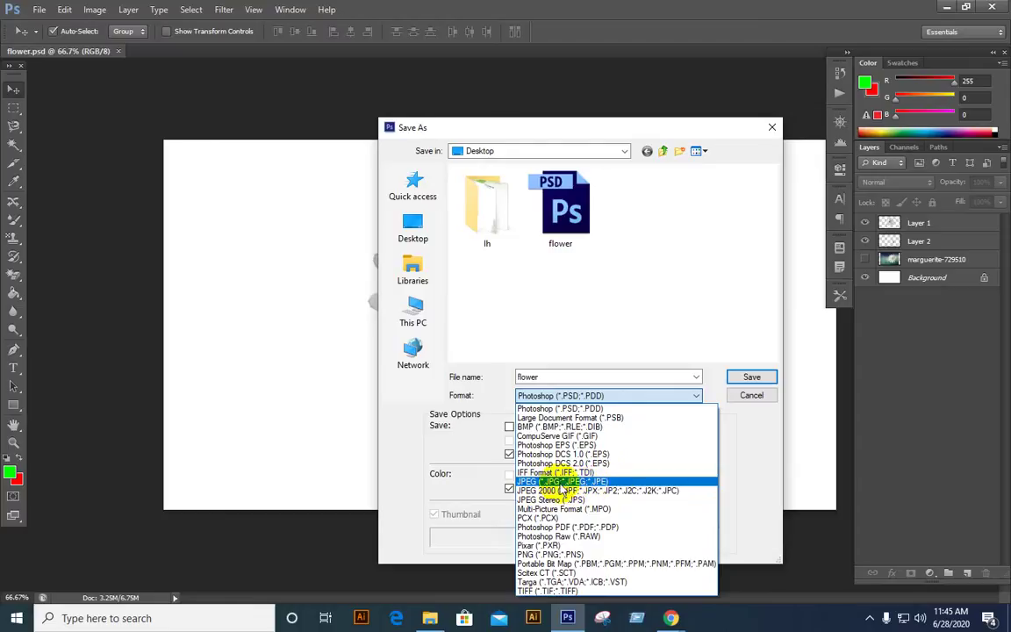
pyautogui.click(753, 396)
pyautogui.click(753, 396)
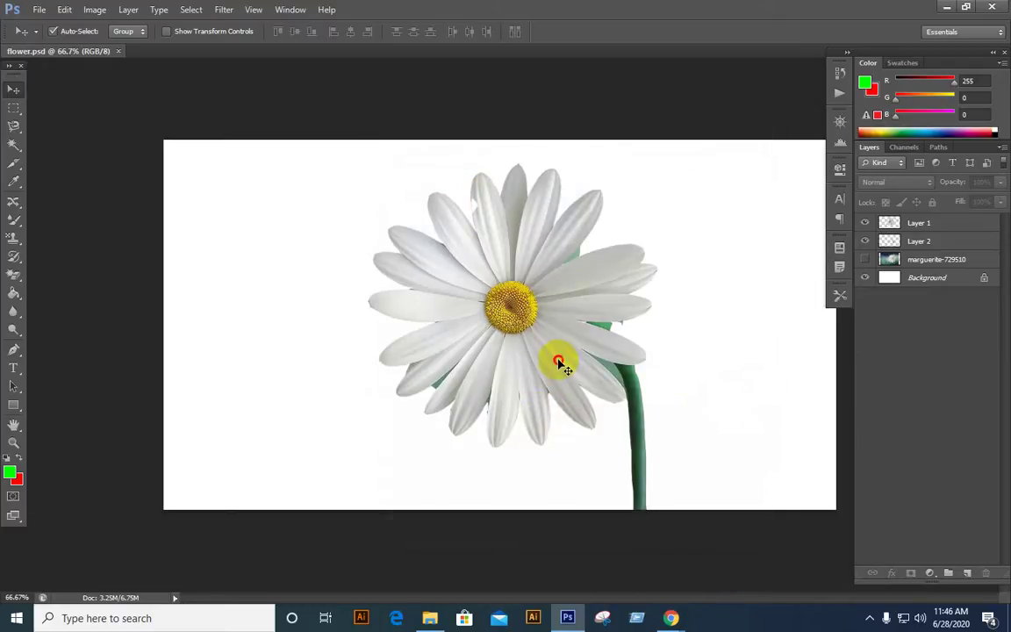
# - Shift the daisy head on Layer 1 slightly down and right, and check the available save formats without saving
pyautogui.moveTo(557, 357)
pyautogui.mouseDown()
pyautogui.moveTo(548, 349)
pyautogui.moveTo(562, 350)
pyautogui.moveTo(569, 375)
pyautogui.mouseUp()
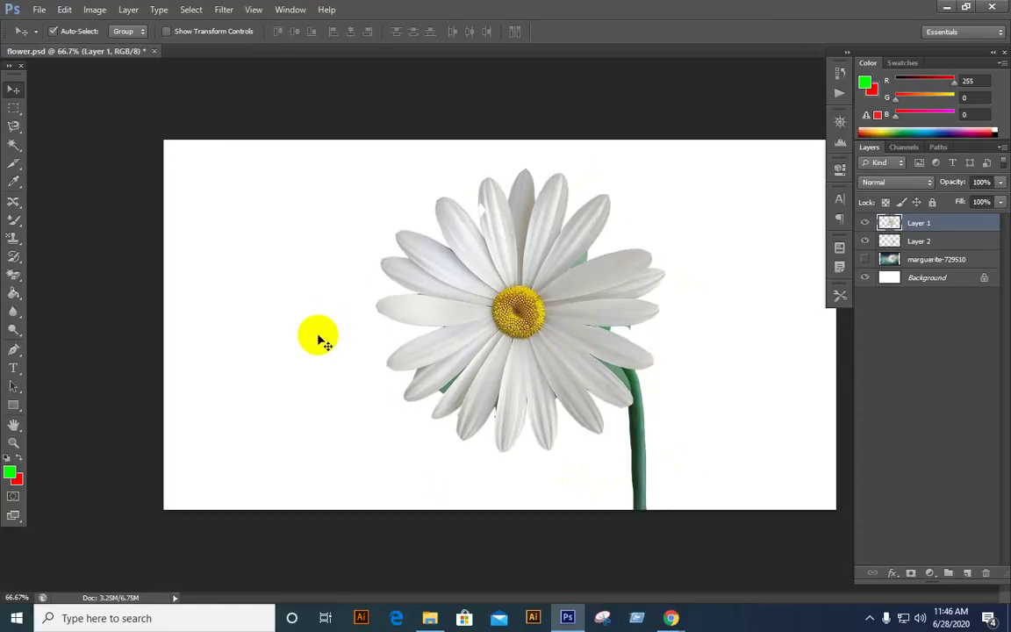
pyautogui.click(39, 11)
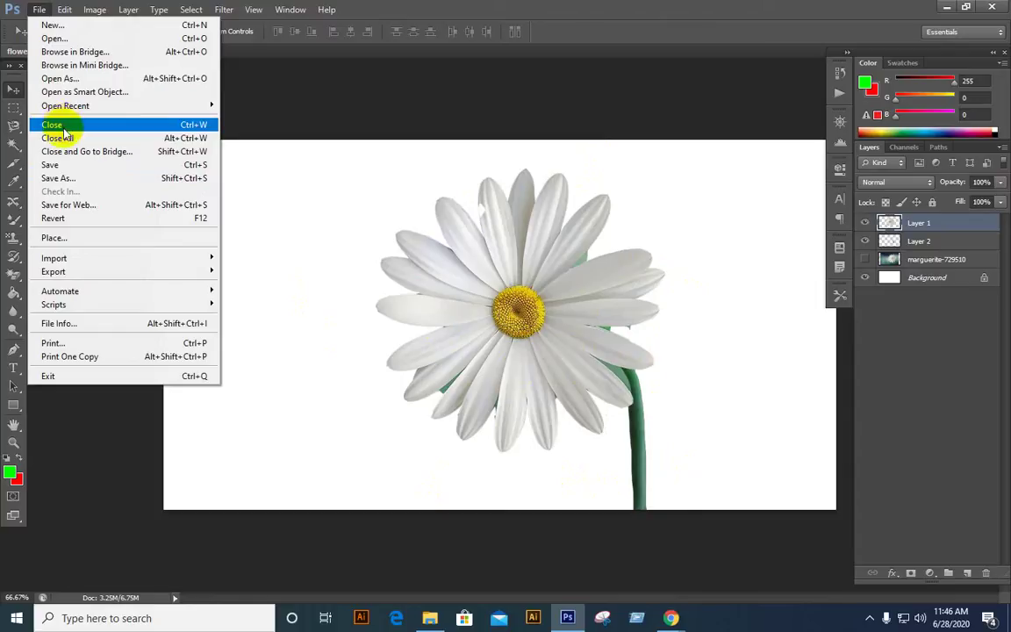
pyautogui.click(75, 178)
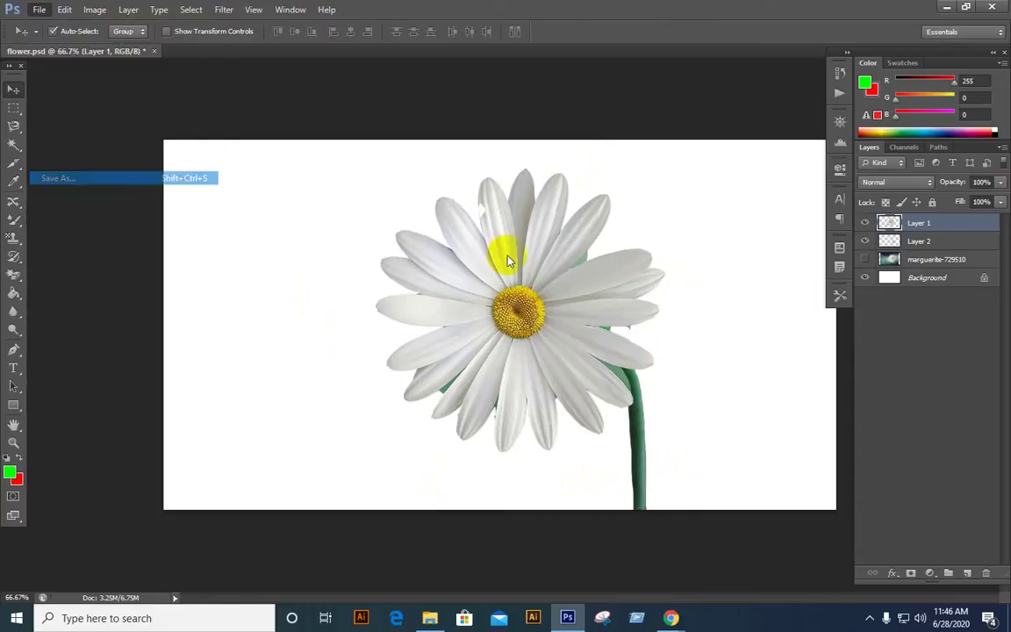
pyautogui.click(585, 396)
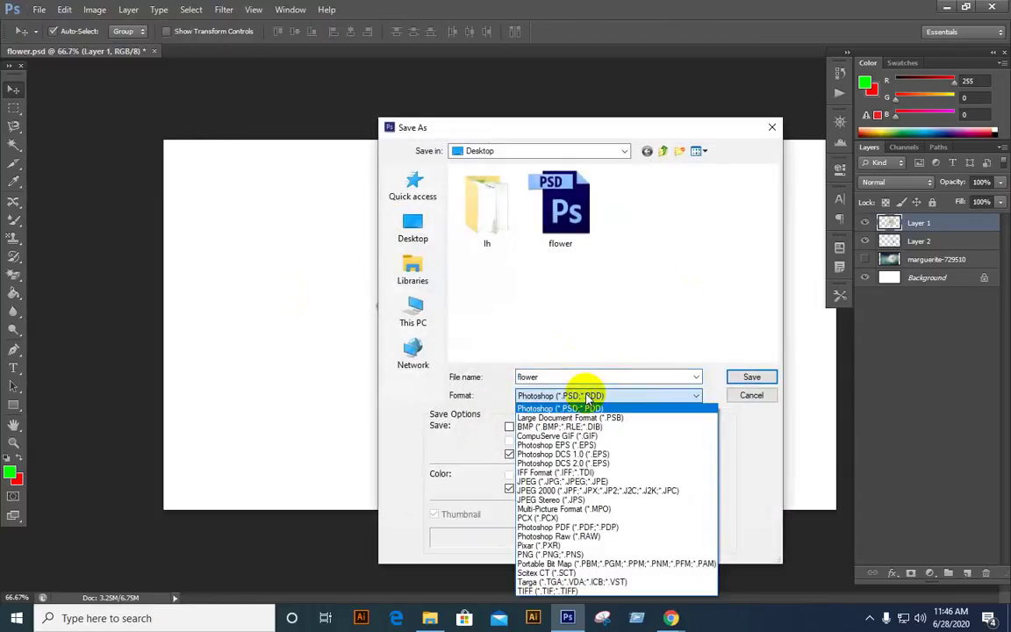
pyautogui.click(587, 397)
pyautogui.click(753, 396)
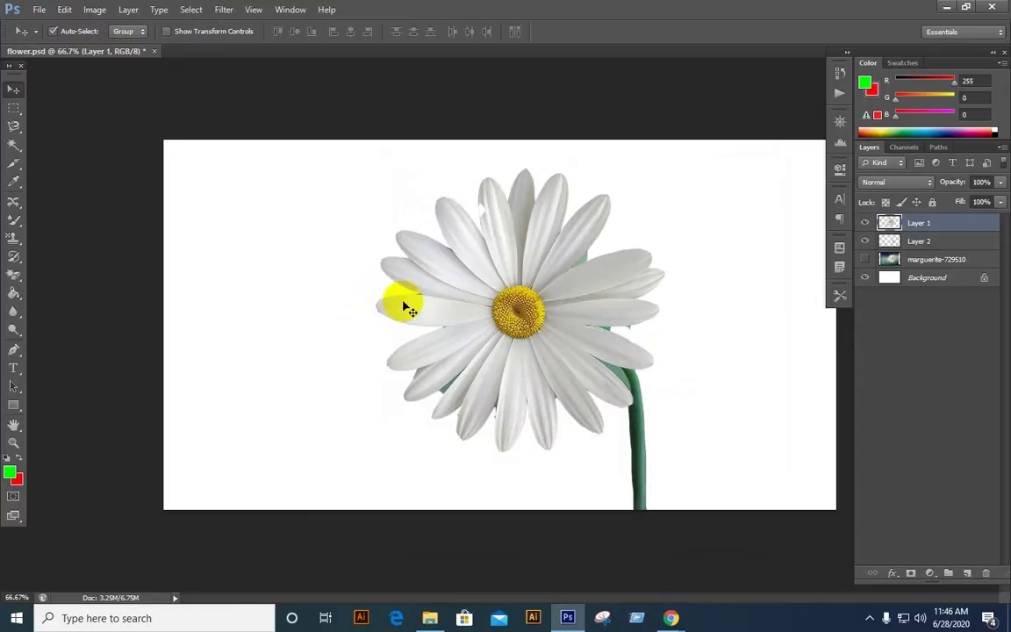
# - Hide the Background layer and save the document to the Desktop as flower in PNG format, with Smallest / Slow compression and no interlacing
pyautogui.click(866, 279)
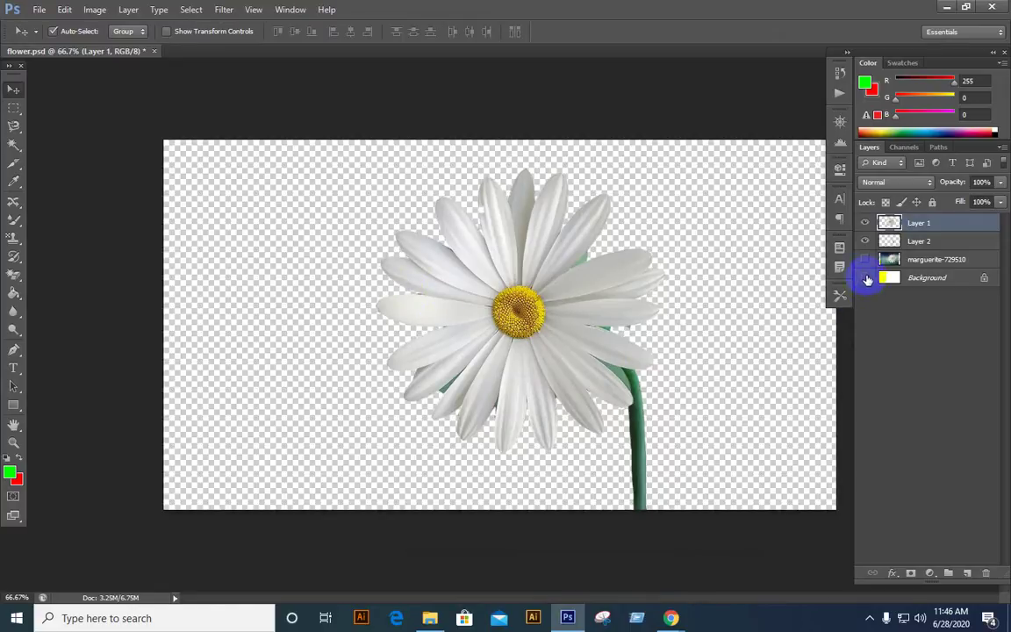
pyautogui.click(39, 10)
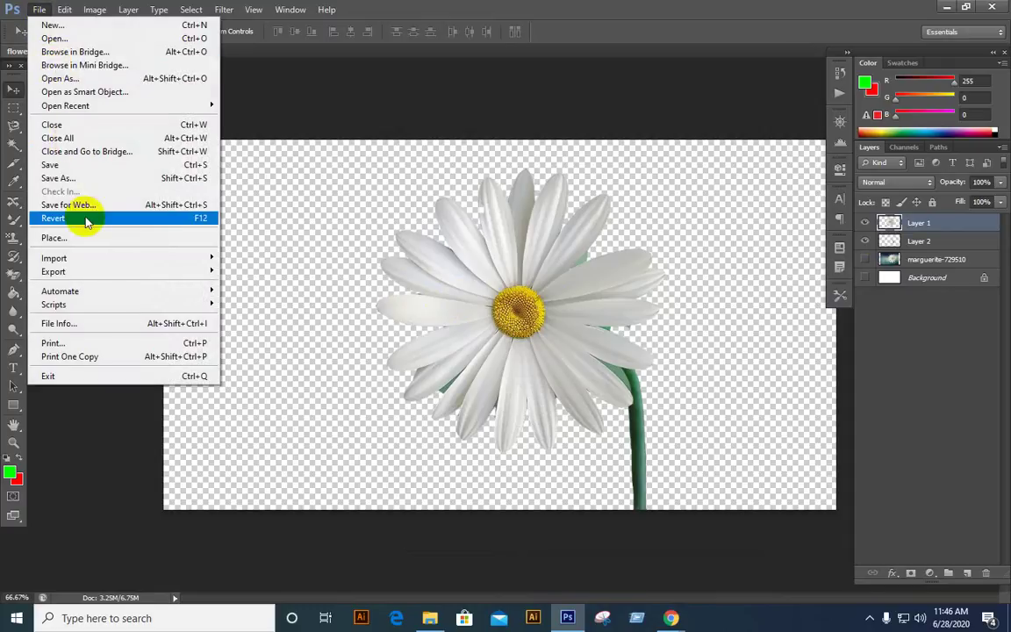
pyautogui.click(83, 178)
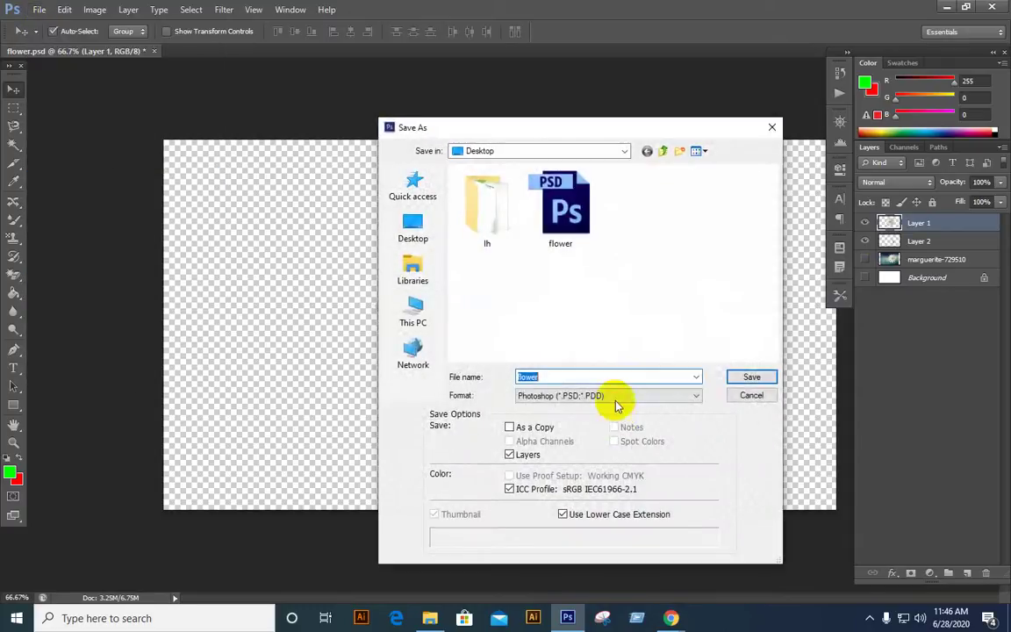
pyautogui.click(616, 396)
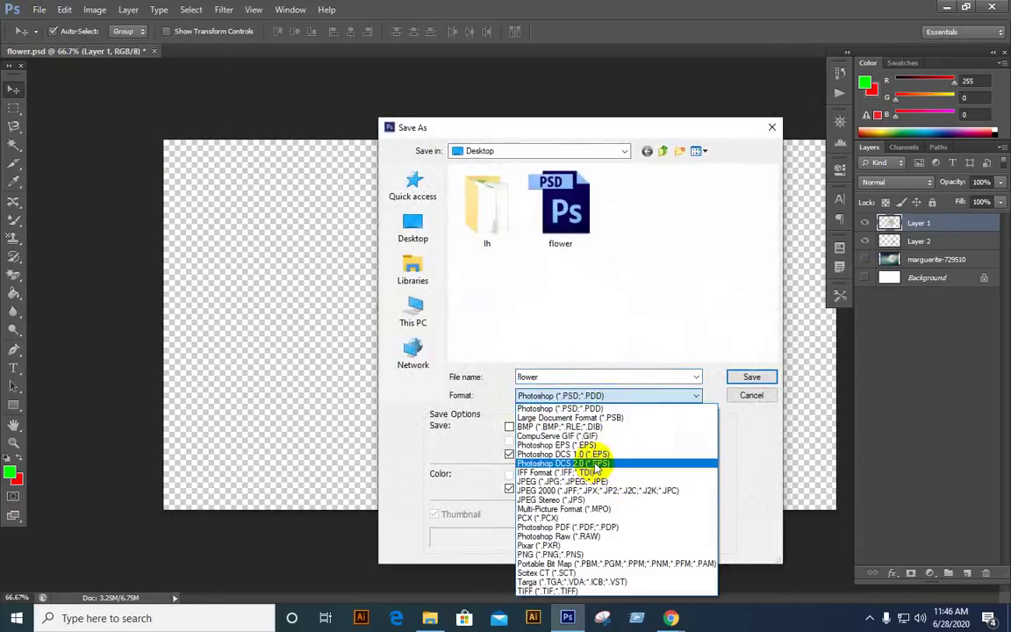
pyautogui.click(527, 555)
pyautogui.click(748, 377)
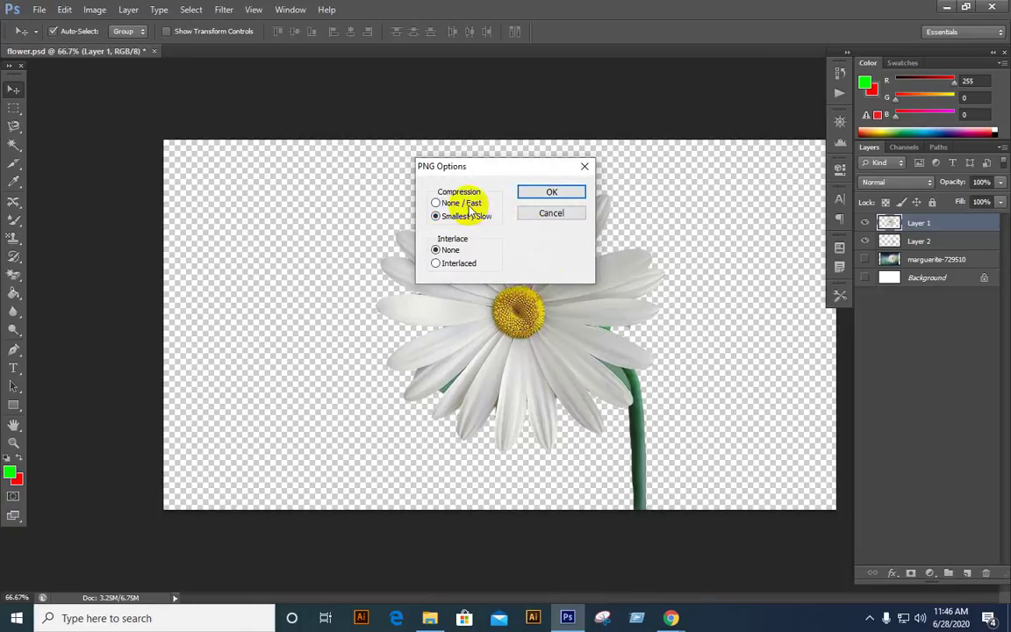
pyautogui.click(540, 195)
# - Show the desktop, move the flower PNG icon beside the flower JPG, view the image in Photos, and close it
pyautogui.rightClick(755, 618)
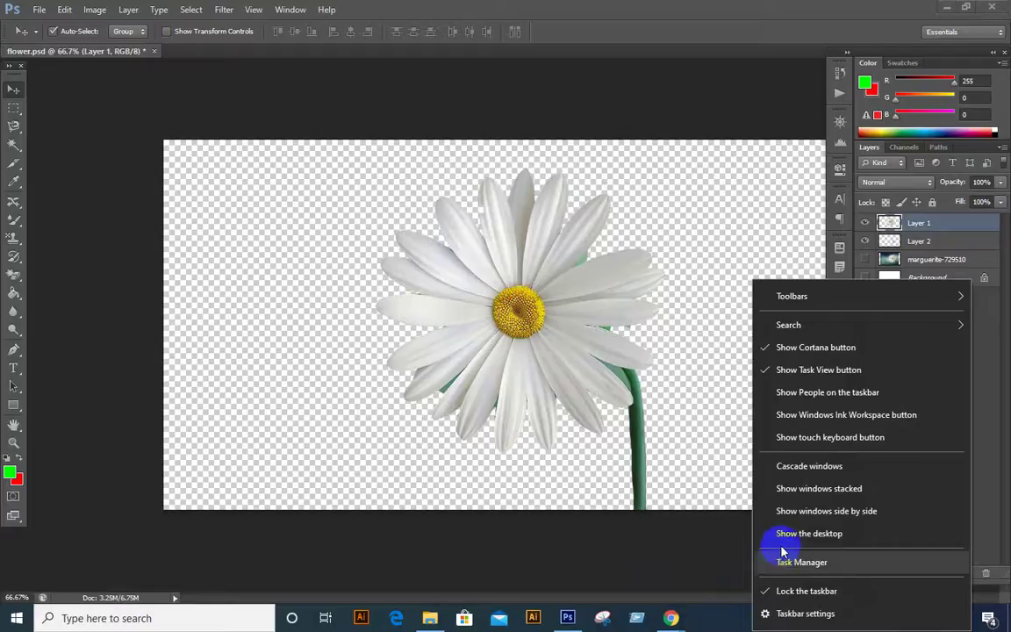
pyautogui.click(779, 538)
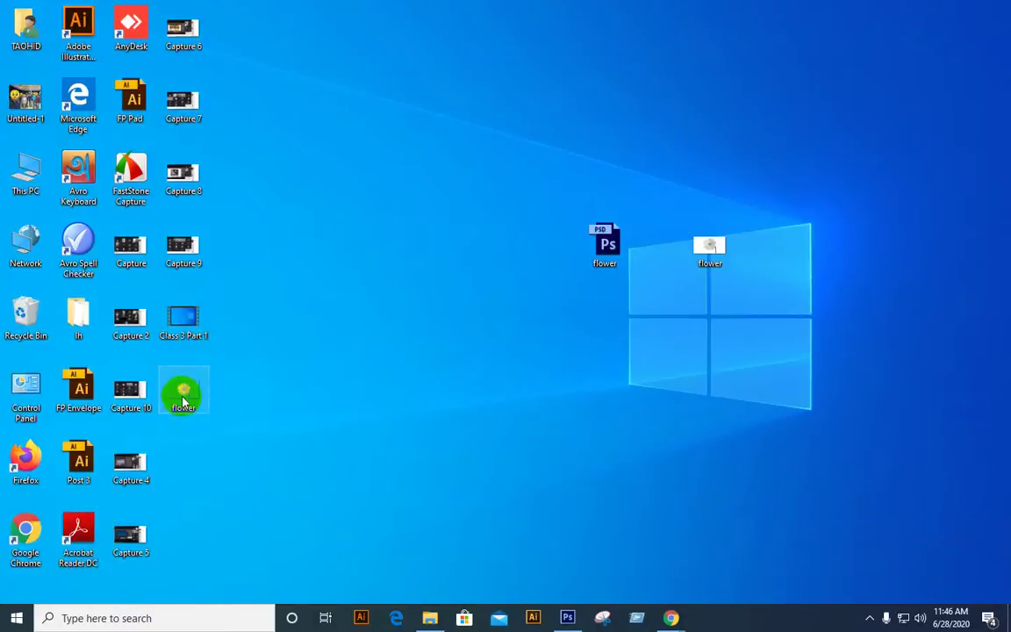
pyautogui.moveTo(184, 393); pyautogui.dragTo(766, 264)
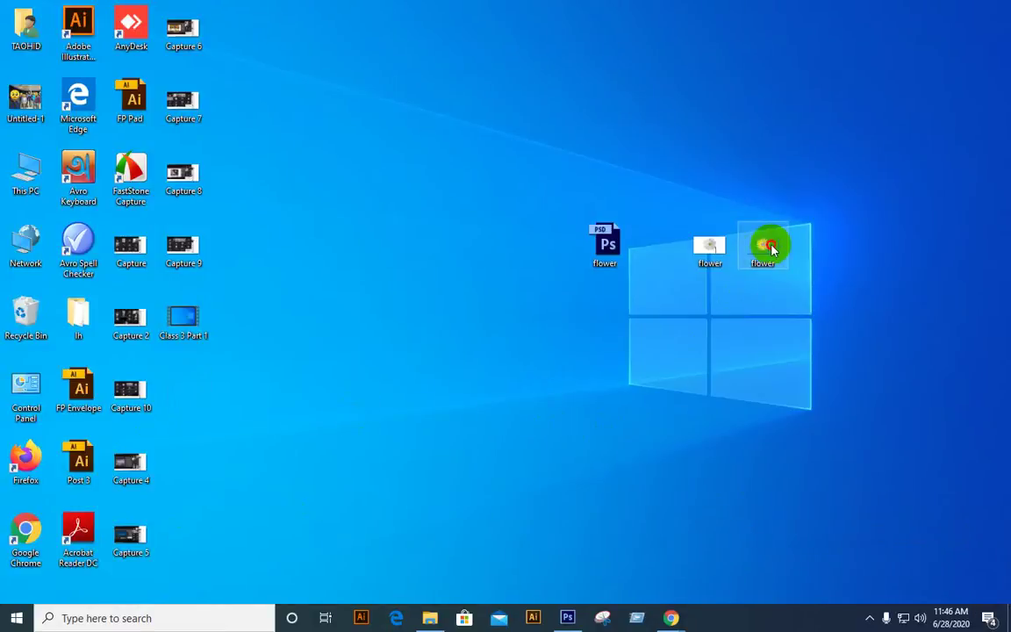
pyautogui.doubleClick(755, 264)
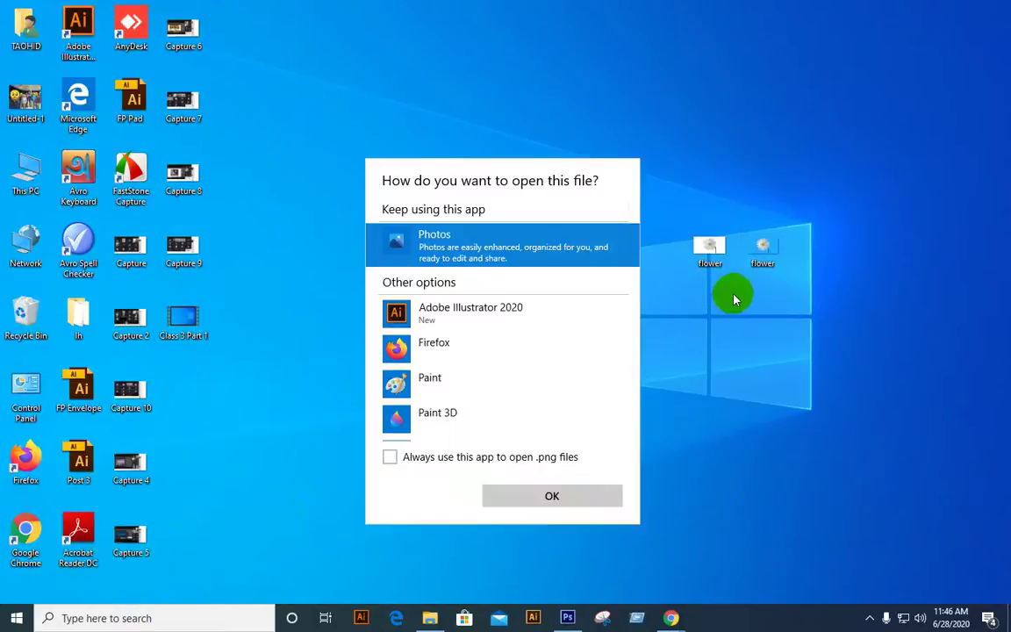
pyautogui.click(549, 495)
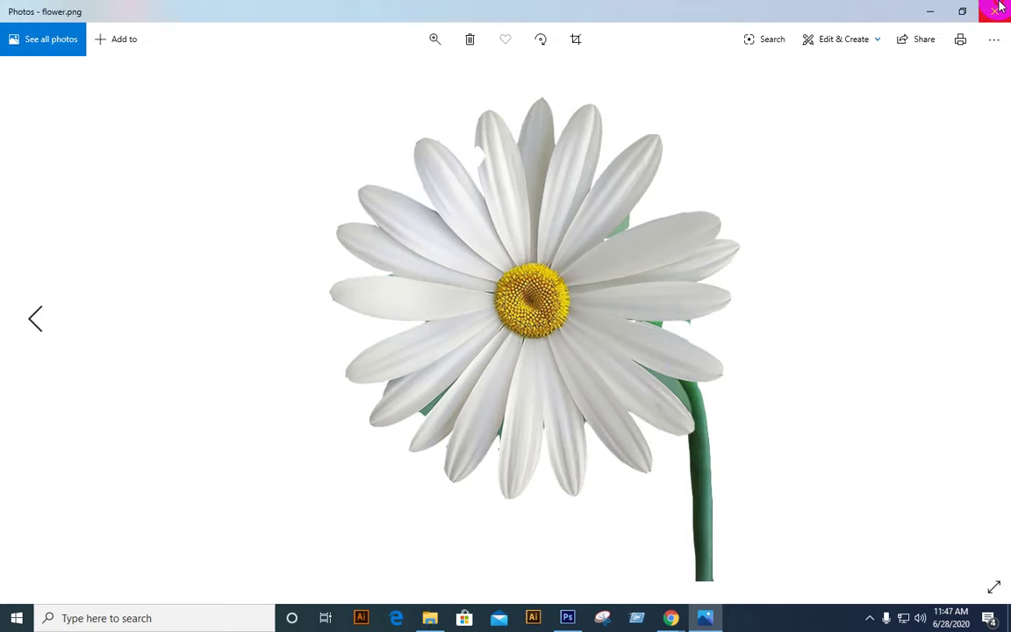
pyautogui.click(995, 10)
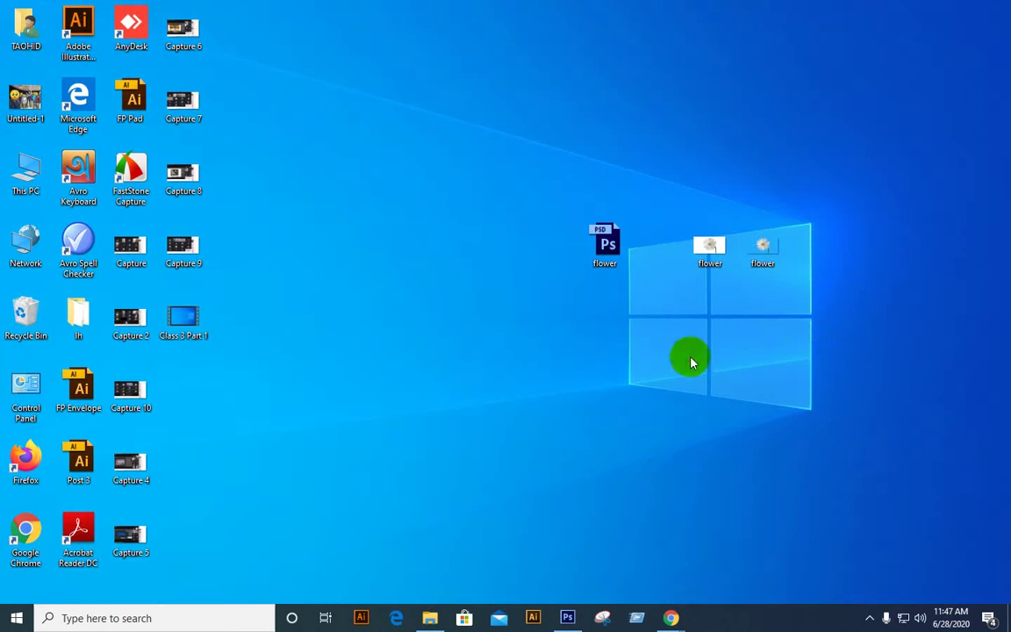
# - Return to Photoshop, restore the daisy head to its earlier position, and toggle the Background layer's visibility, leaving it hidden
pyautogui.click(567, 618)
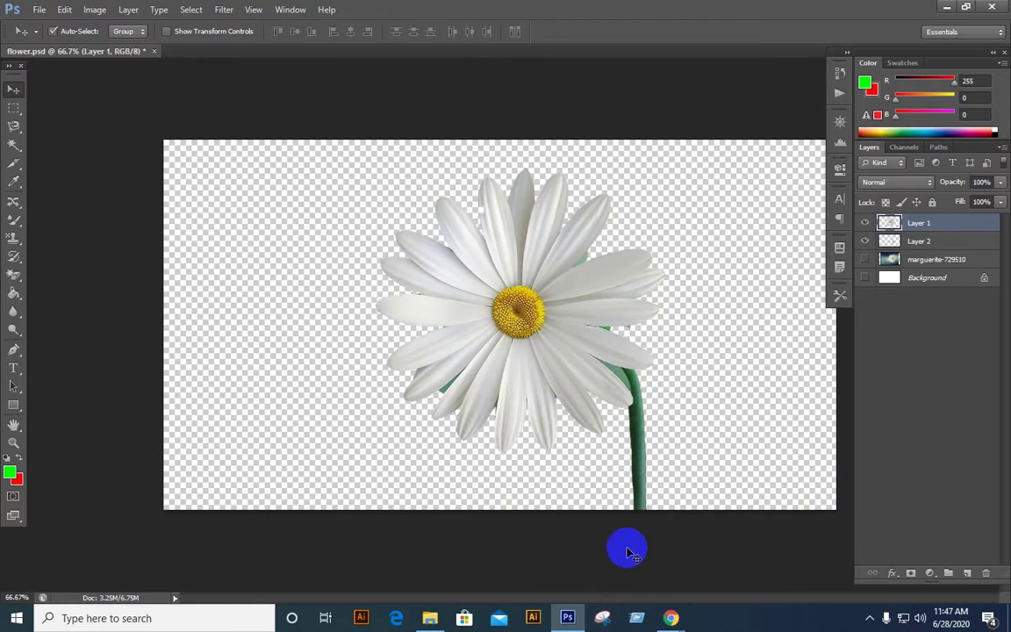
pyautogui.moveTo(636, 527); pyautogui.dragTo(611, 527)
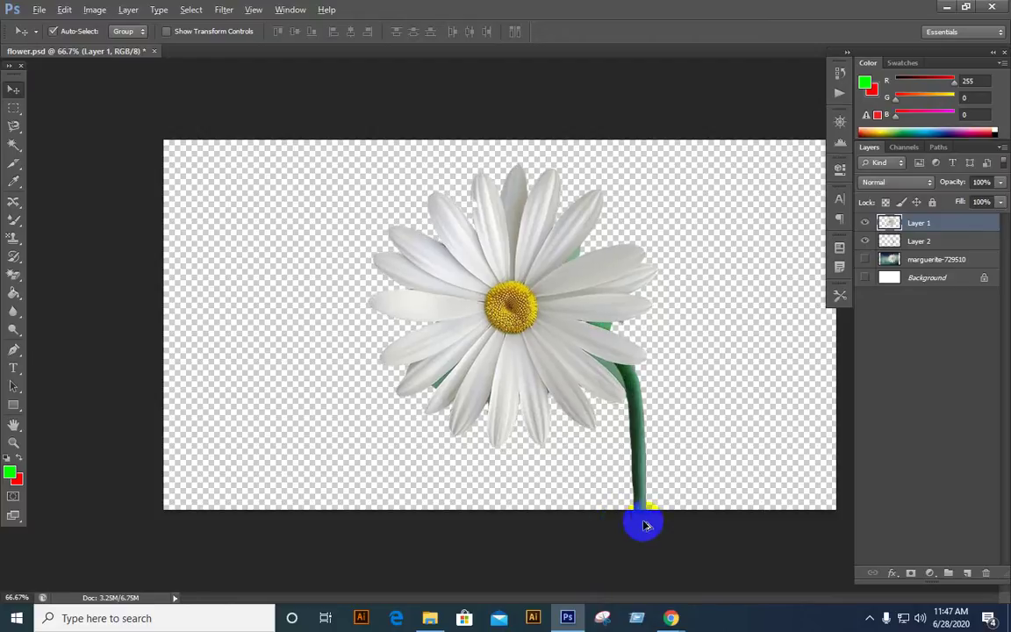
pyautogui.click(864, 277)
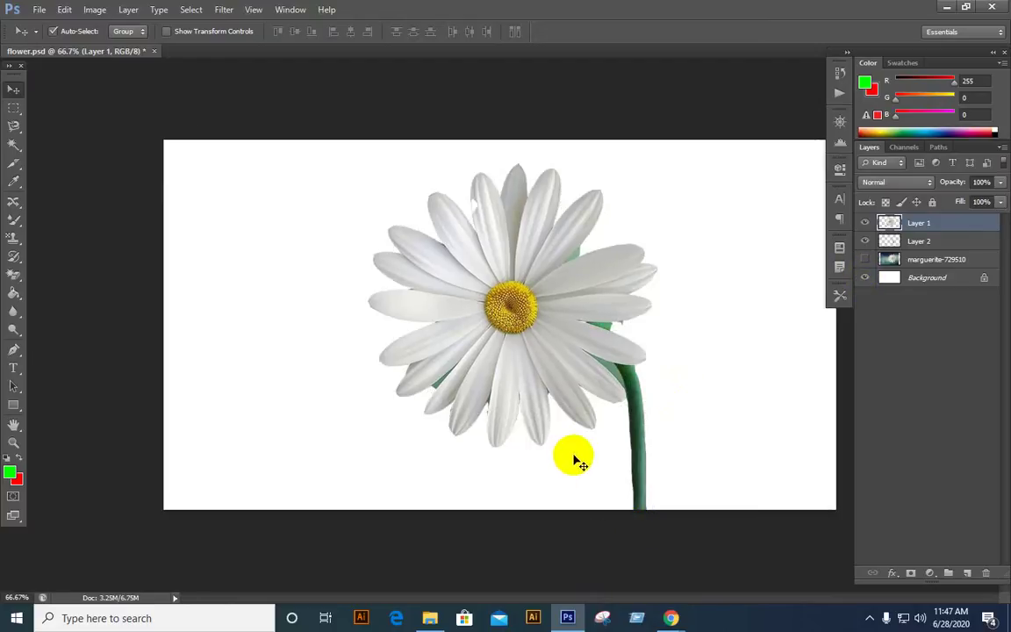
pyautogui.click(864, 277)
pyautogui.click(864, 278)
pyautogui.click(864, 277)
# - Review the save format list for the transparent-background version of the document, and cancel without saving
pyautogui.click(37, 11)
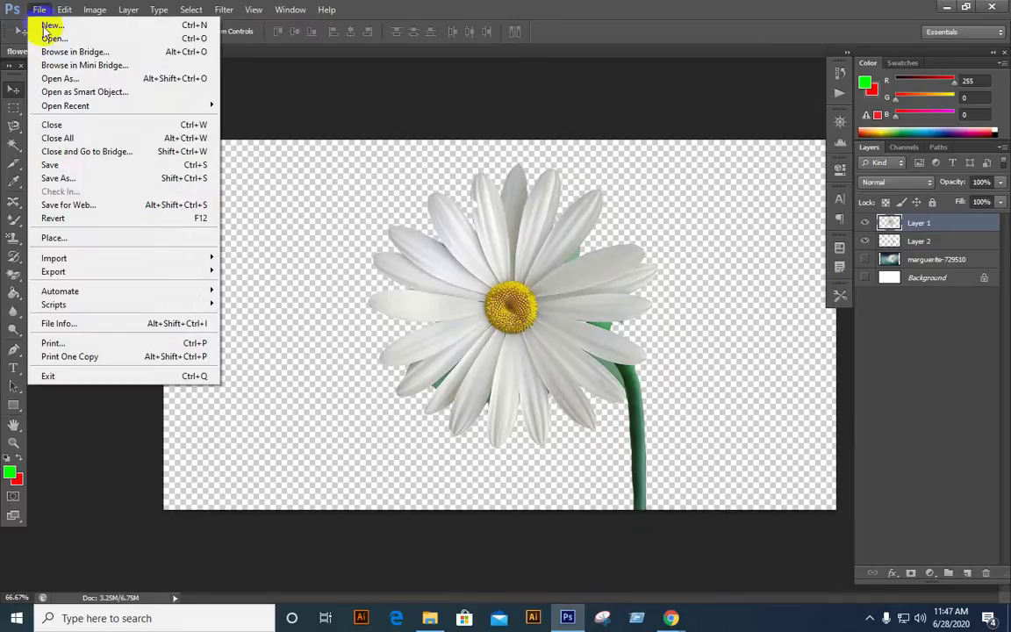
pyautogui.click(87, 178)
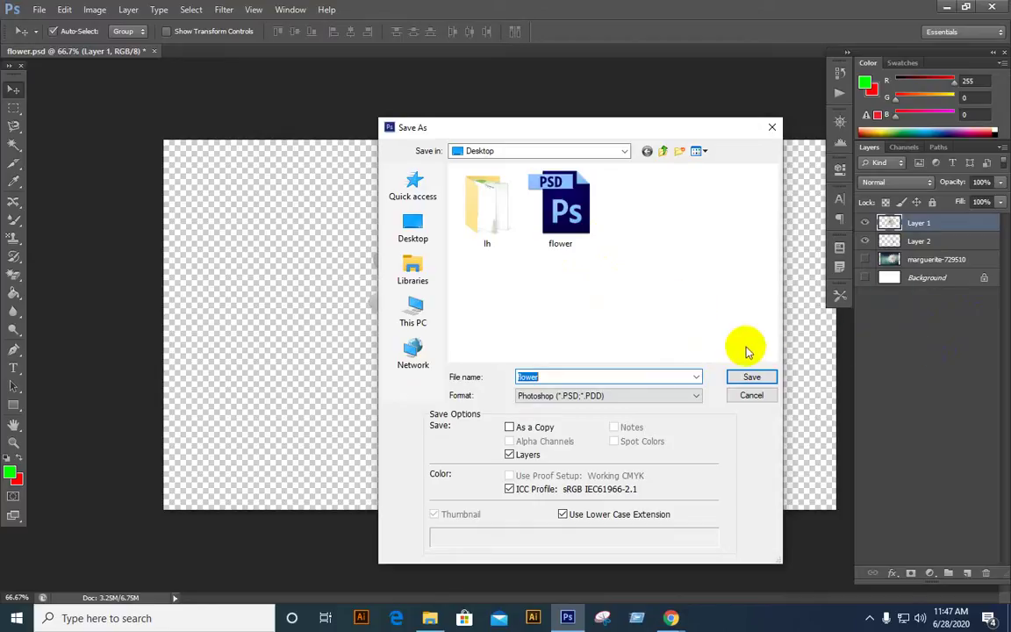
pyautogui.click(655, 395)
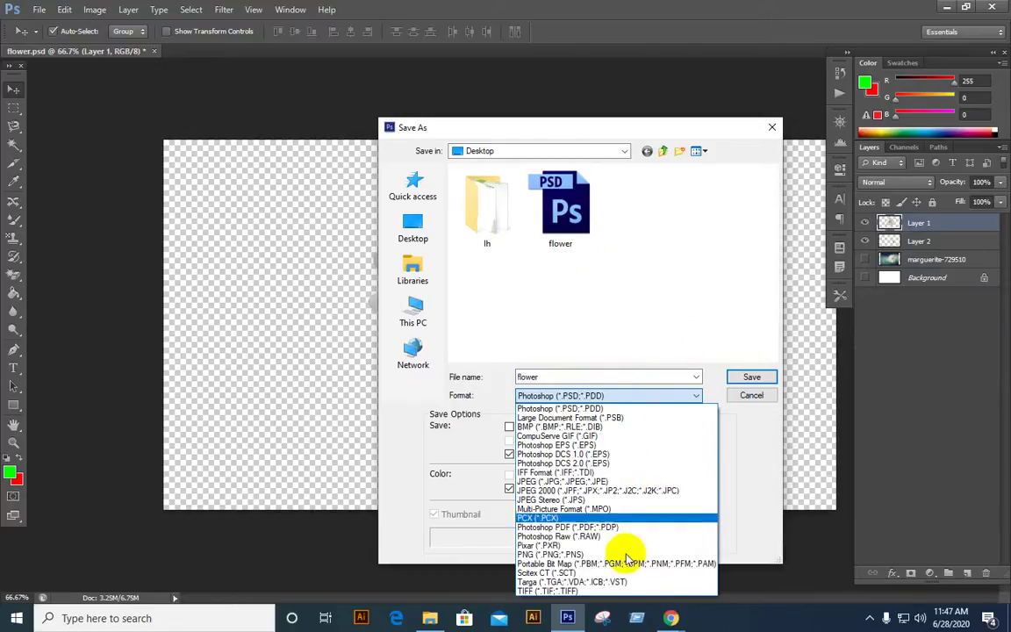
pyautogui.click(757, 399)
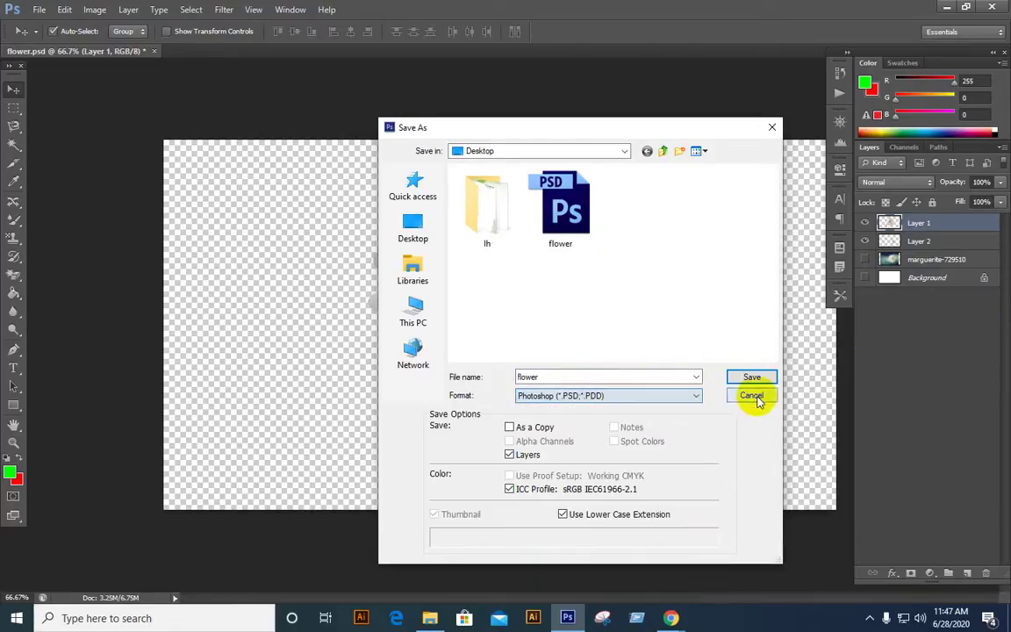
pyautogui.click(752, 396)
# - Make the white Background layer visible again and select it
pyautogui.click(865, 278)
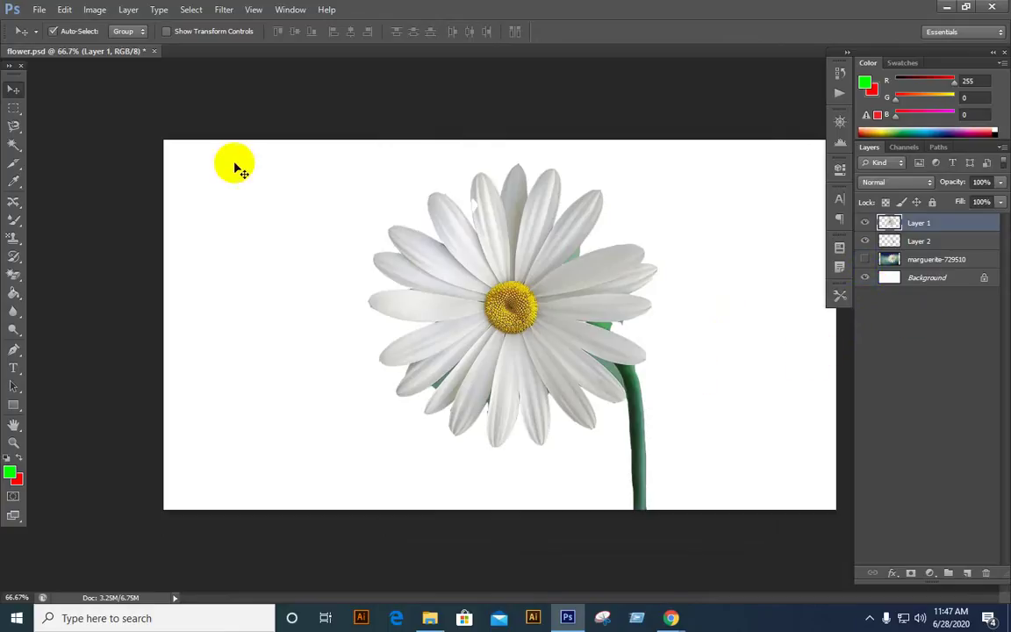
pyautogui.click(52, 32)
pyautogui.click(40, 12)
pyautogui.click(435, 39)
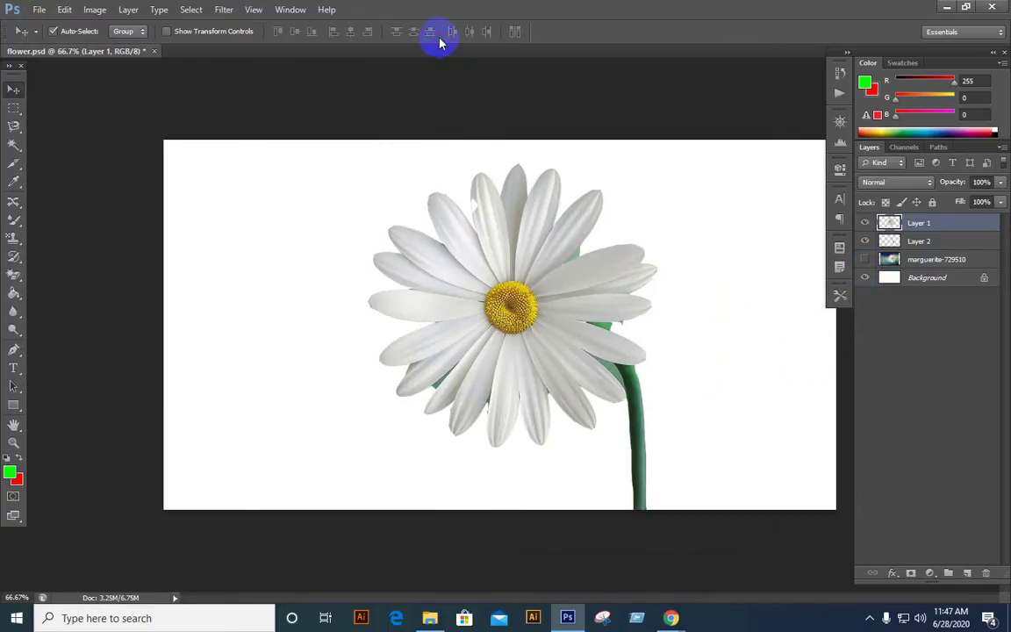
pyautogui.click(891, 277)
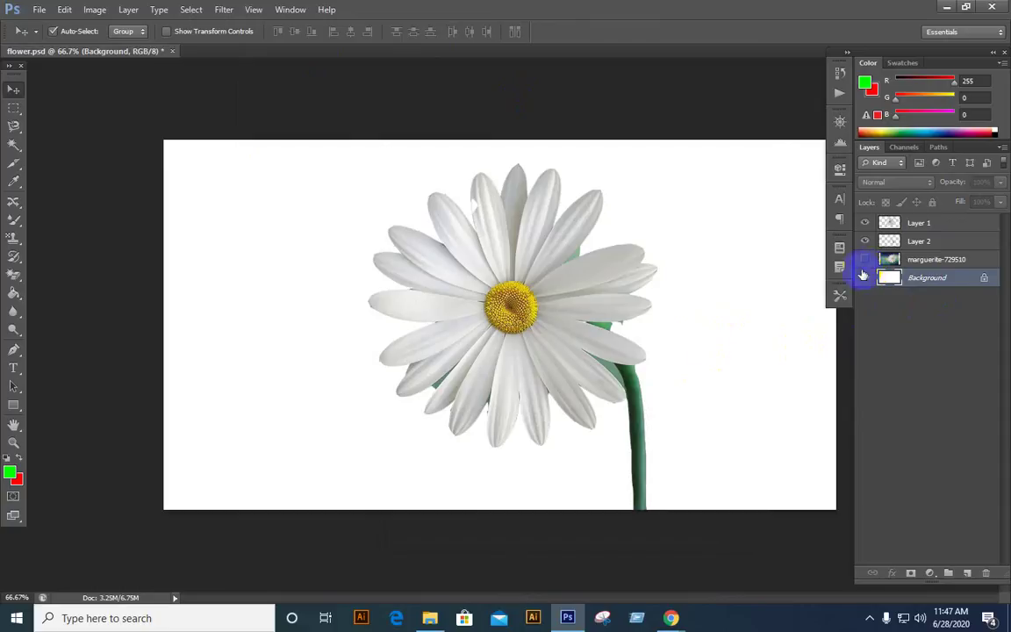
pyautogui.click(77, 161)
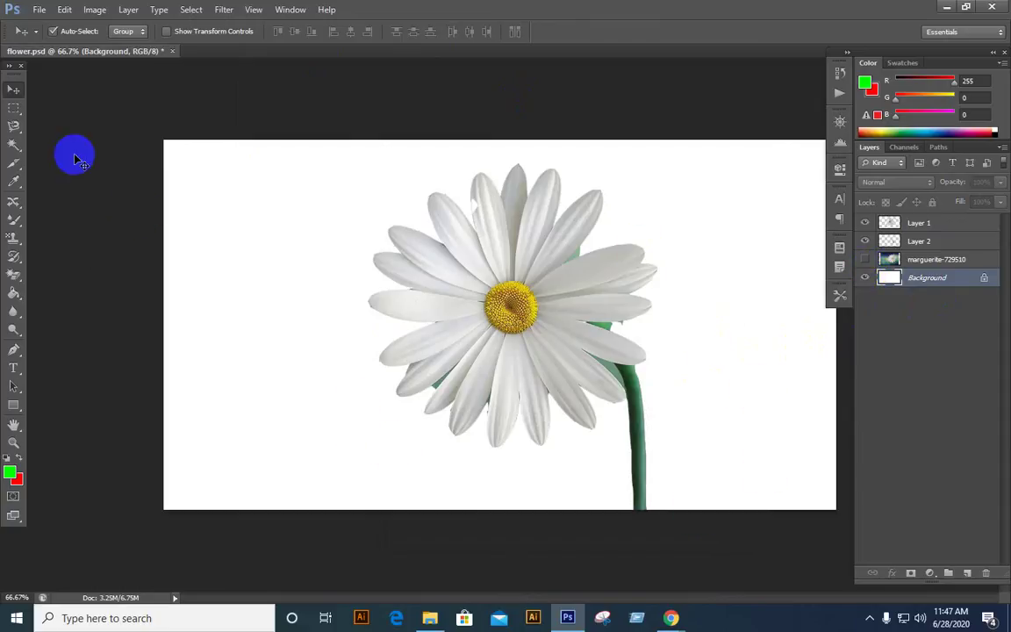
pyautogui.click(55, 68)
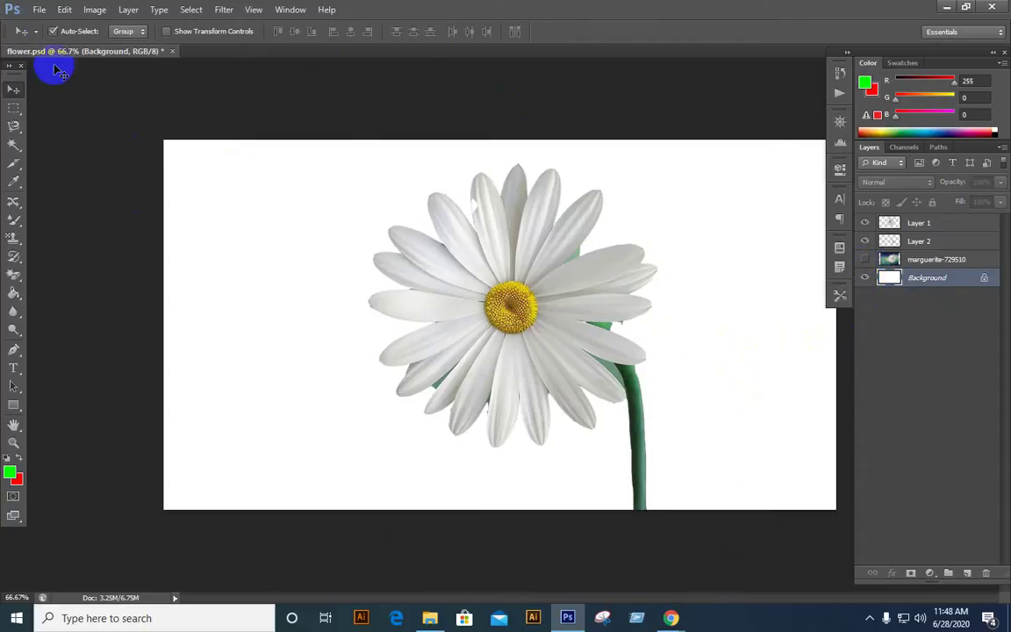
pyautogui.click(39, 13)
pyautogui.click(260, 114)
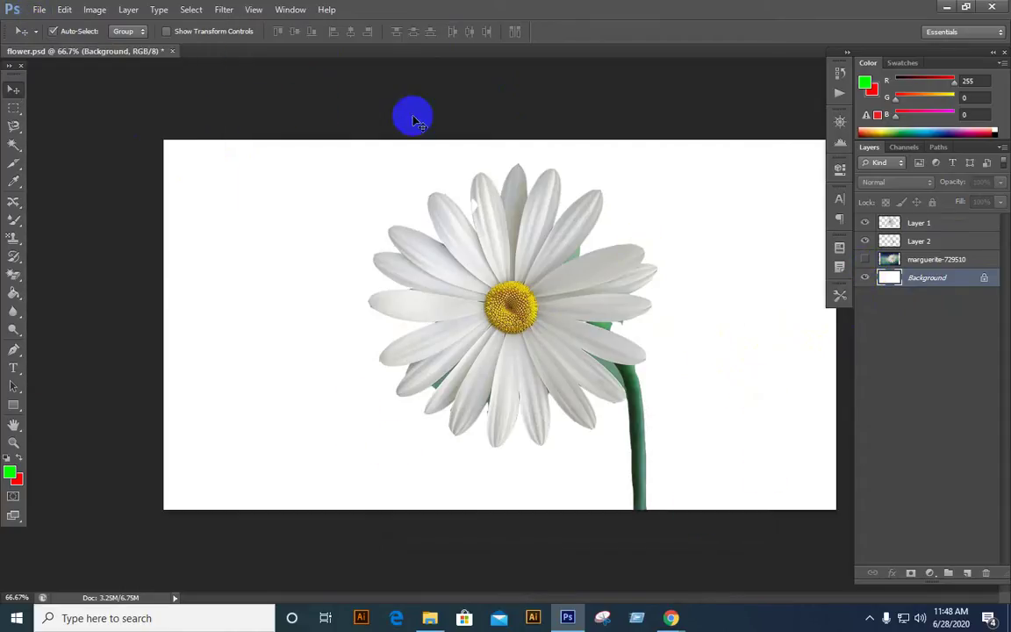
pyautogui.click(97, 180)
pyautogui.click(39, 10)
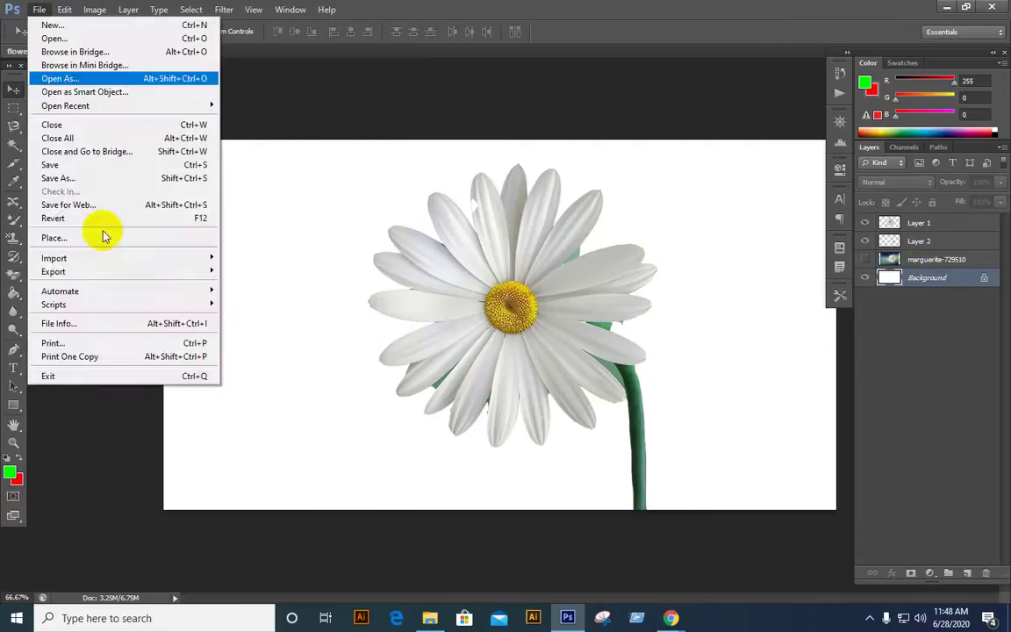
# - Review the Save for Web formats and the PNG-24 preview for the white-background flower, and cancel without exporting
pyautogui.click(99, 210)
pyautogui.hotkey('ctrl', 'alt', 'shift', 's')
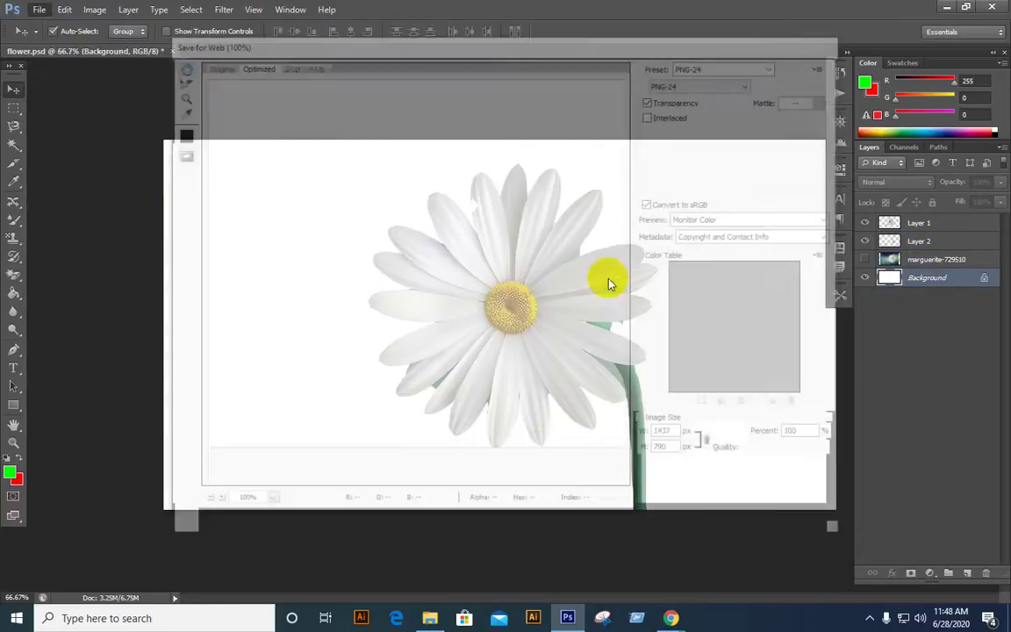
pyautogui.click(705, 84)
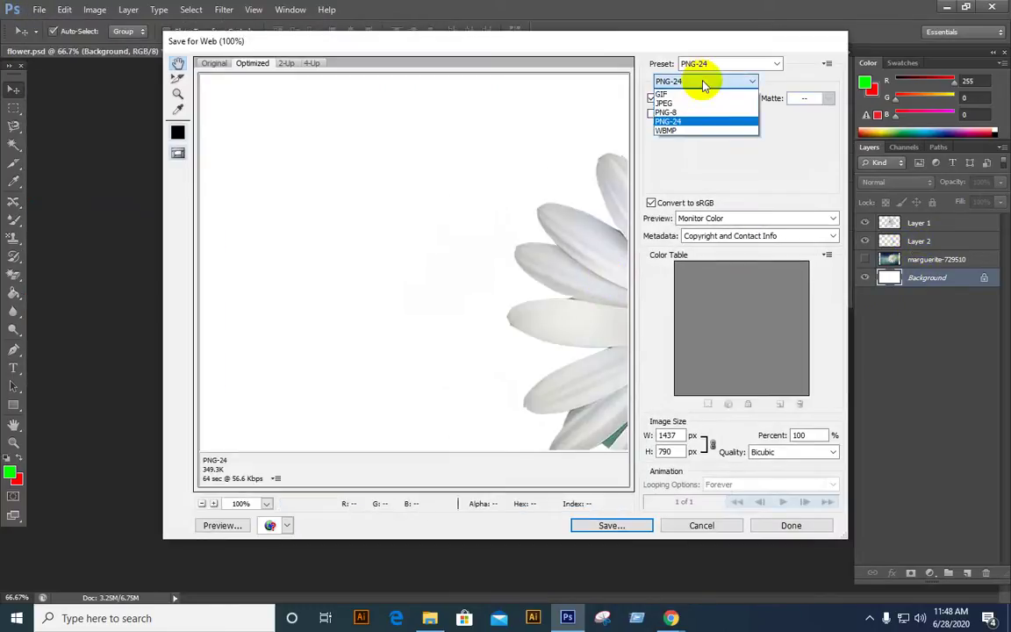
pyautogui.click(702, 83)
pyautogui.moveTo(501, 333); pyautogui.dragTo(410, 296)
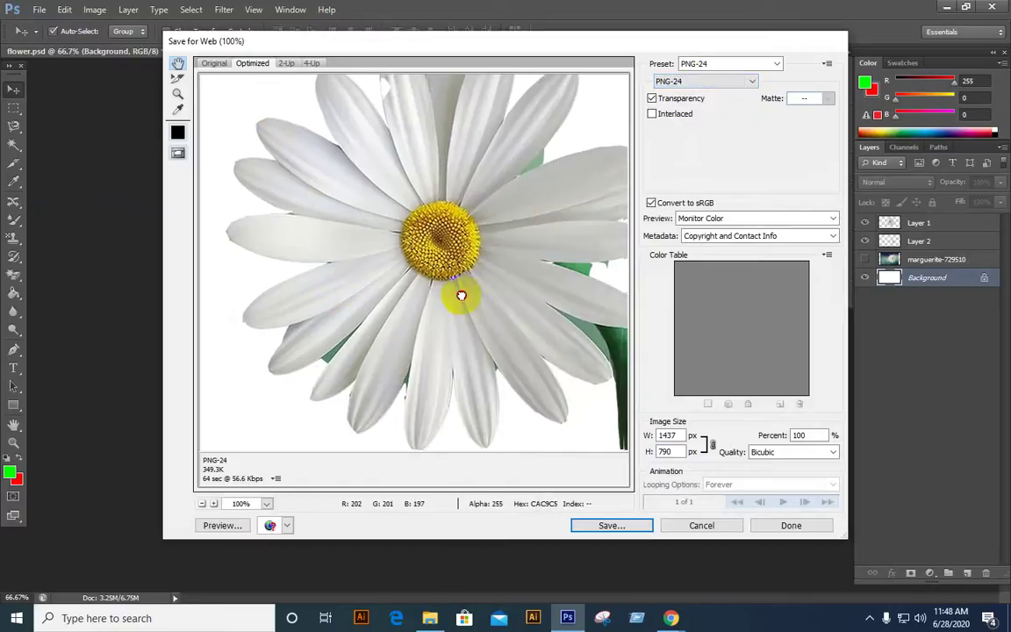
pyautogui.click(702, 525)
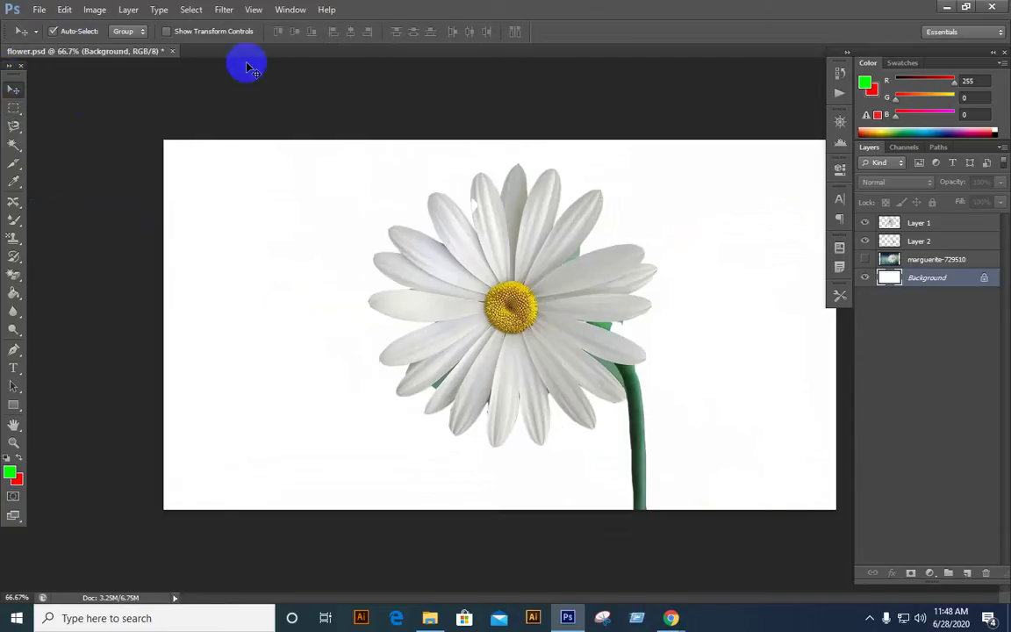
# - Toggle the white Background layer's visibility several times, leaving it hidden so the flower sits on transparency
pyautogui.click(864, 279)
pyautogui.click(866, 279)
pyautogui.click(865, 280)
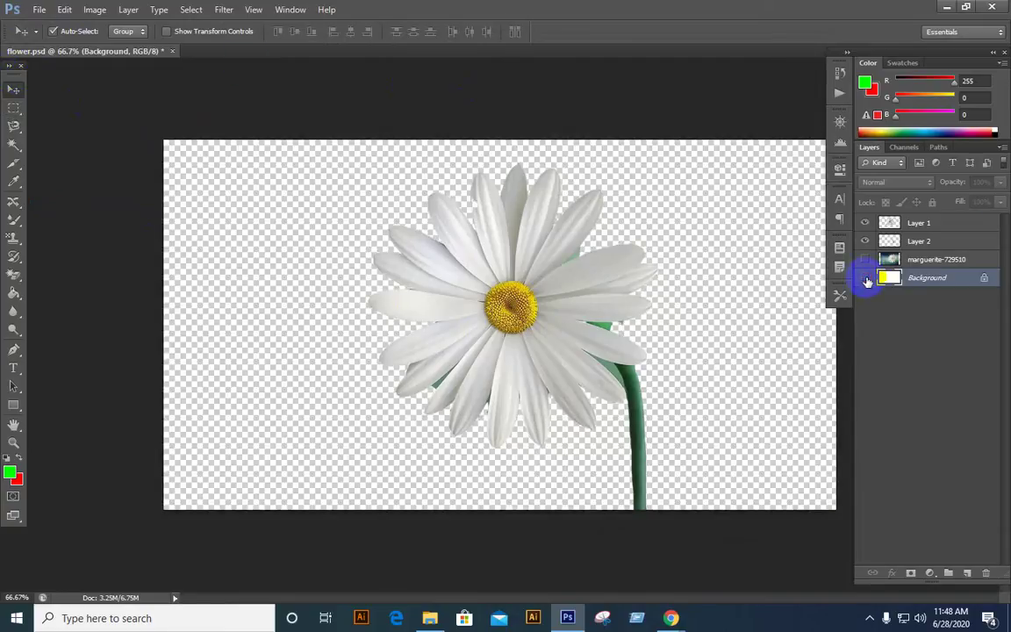
pyautogui.click(866, 279)
pyautogui.click(866, 279)
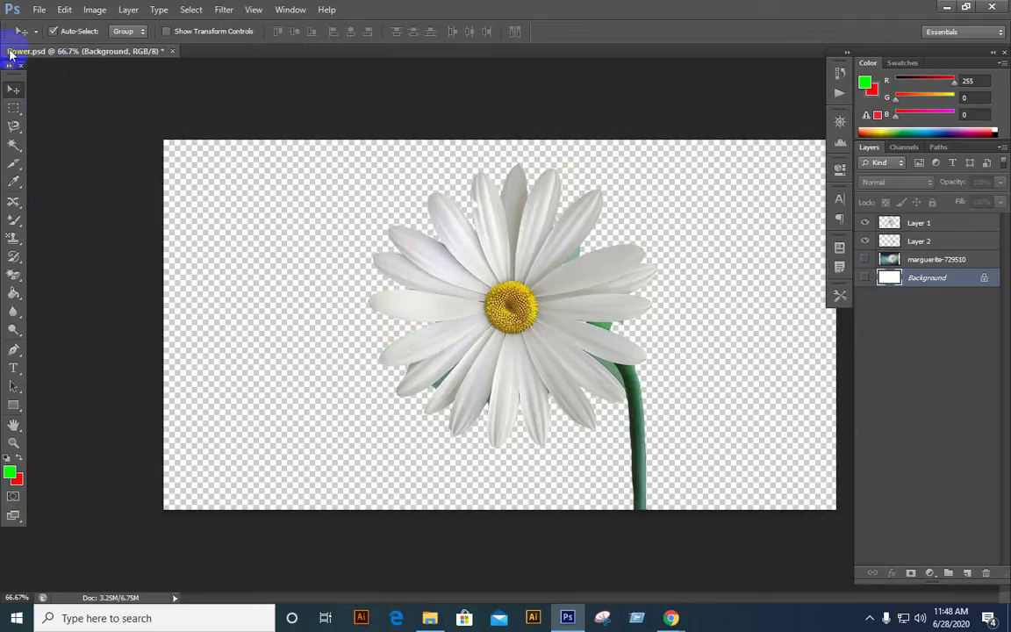
# - Look through the Save As format list to the PNG option for the transparent flower, and cancel without saving
pyautogui.click(40, 9)
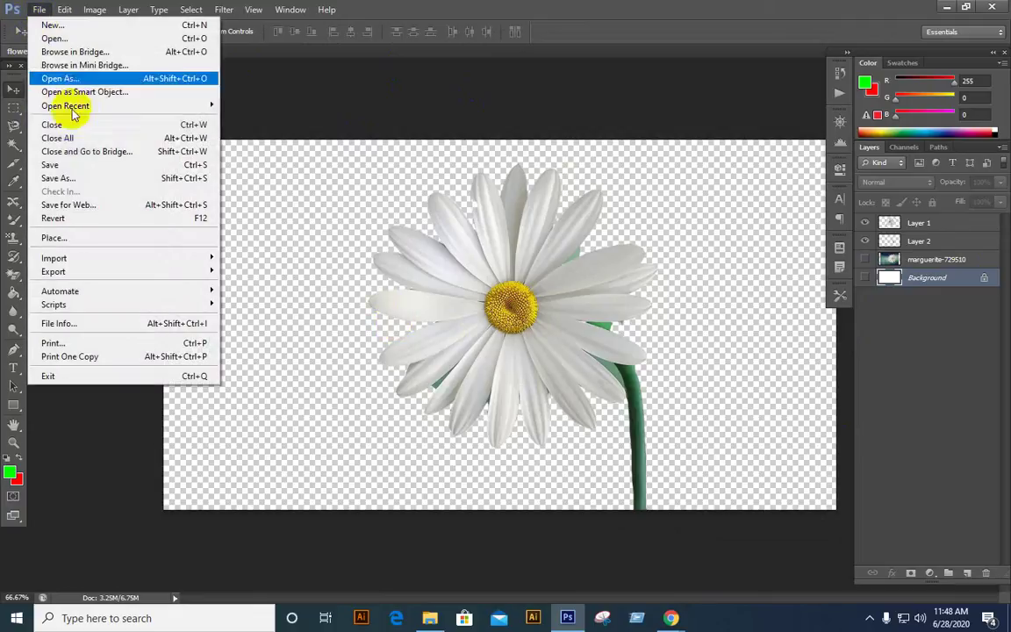
pyautogui.click(92, 179)
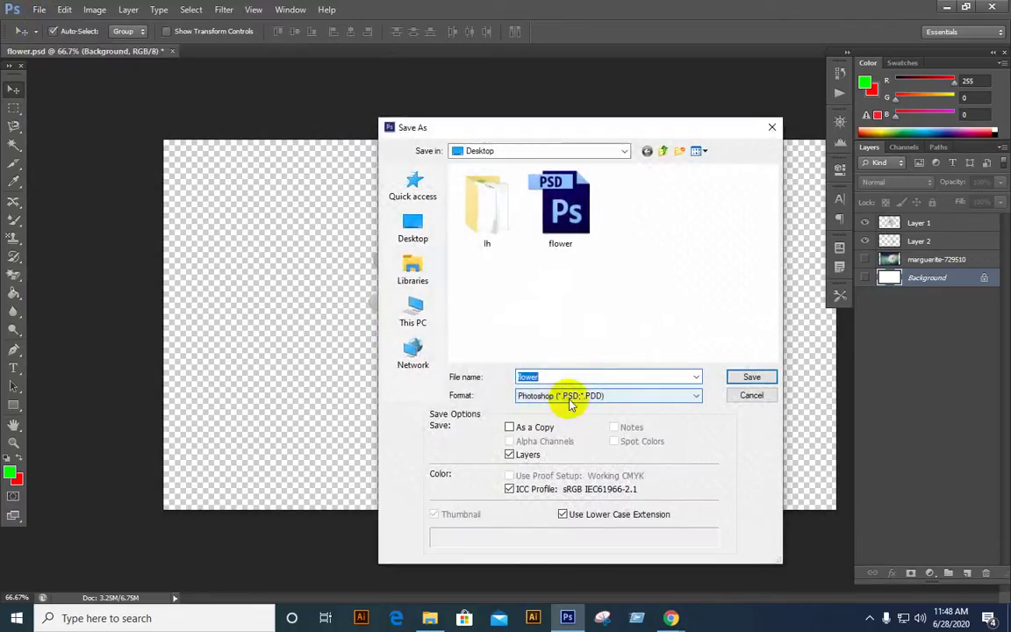
pyautogui.click(546, 396)
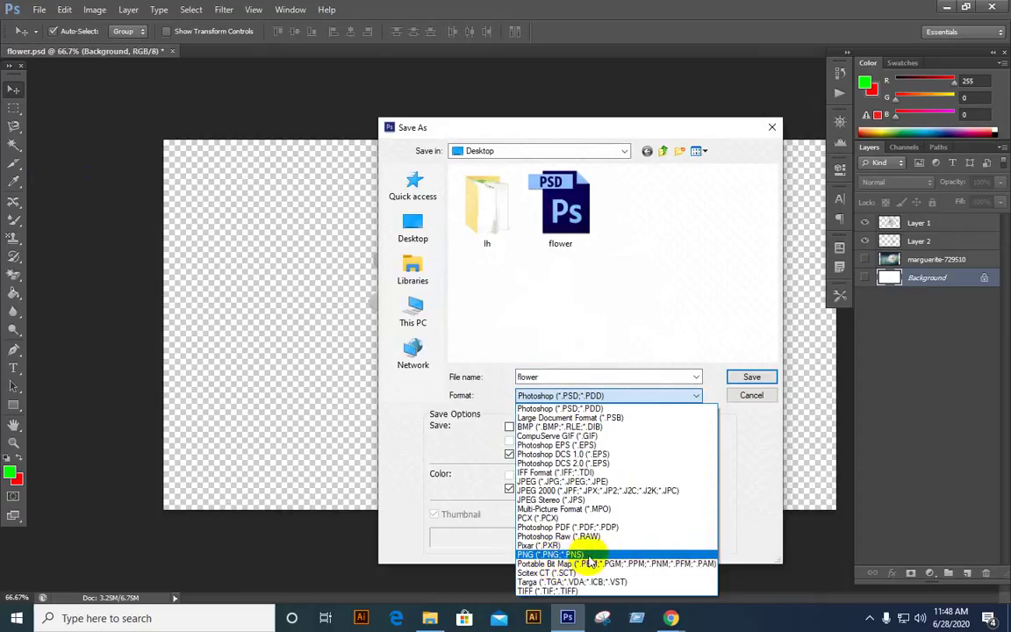
pyautogui.click(761, 403)
pyautogui.click(756, 401)
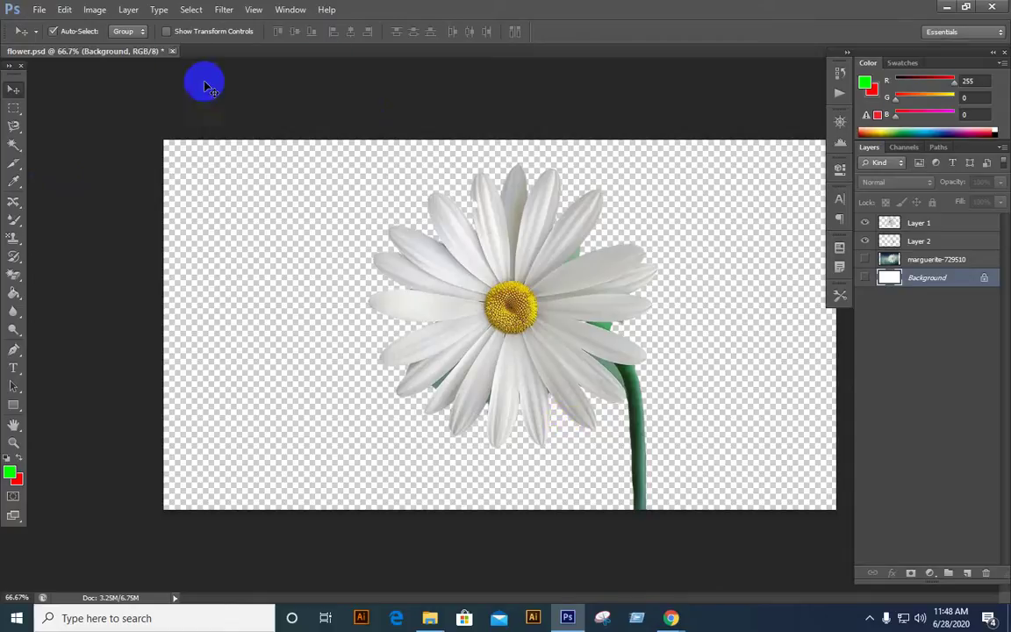
# - Save the flower.psd document with its Background layer hidden
pyautogui.hotkey('ctrl', 's')
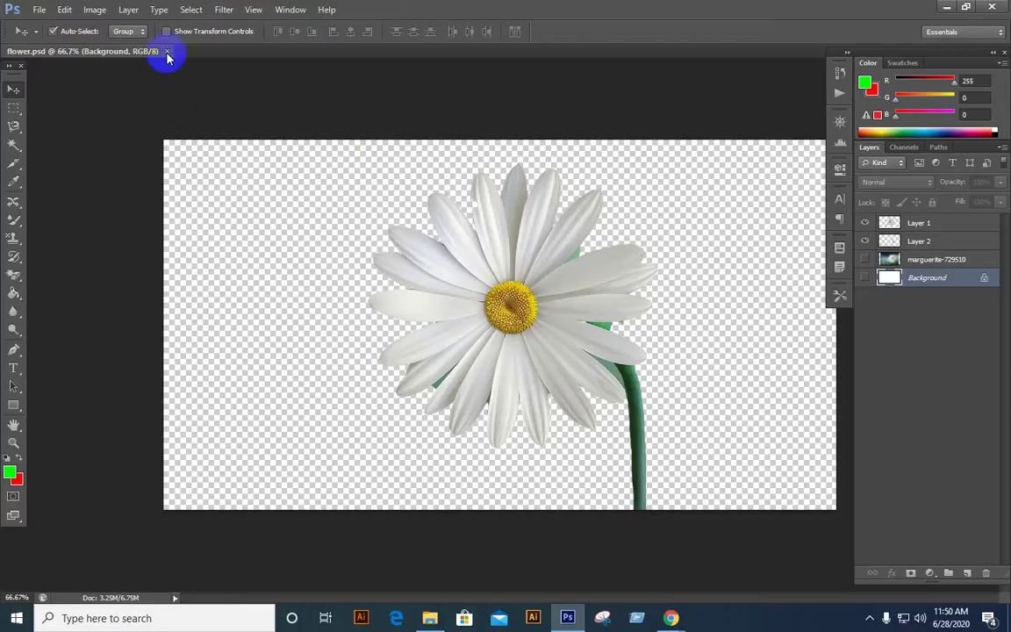
pyautogui.click(37, 9)
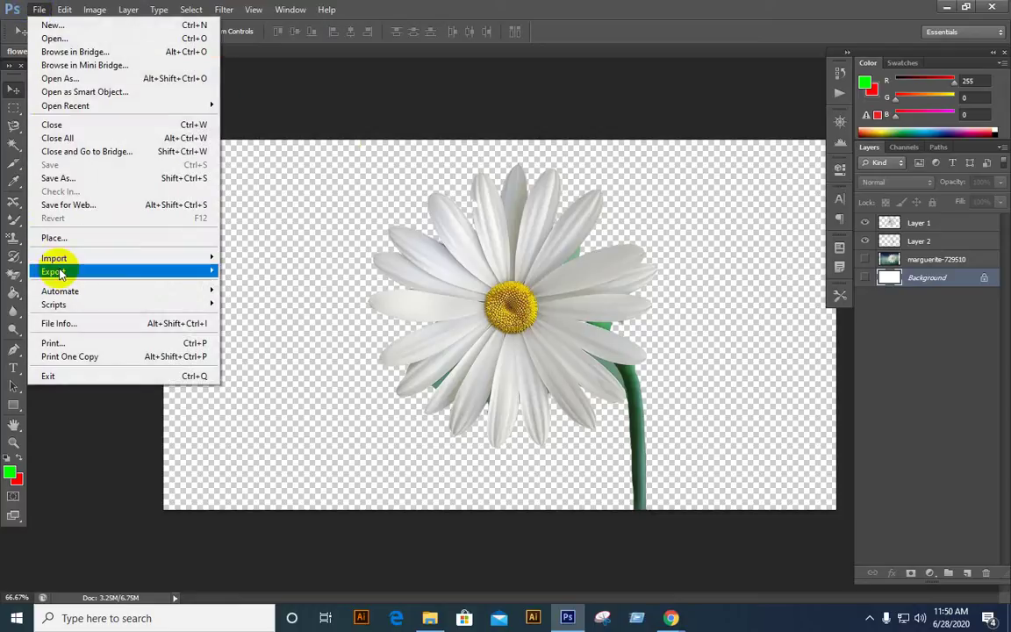
pyautogui.click(365, 117)
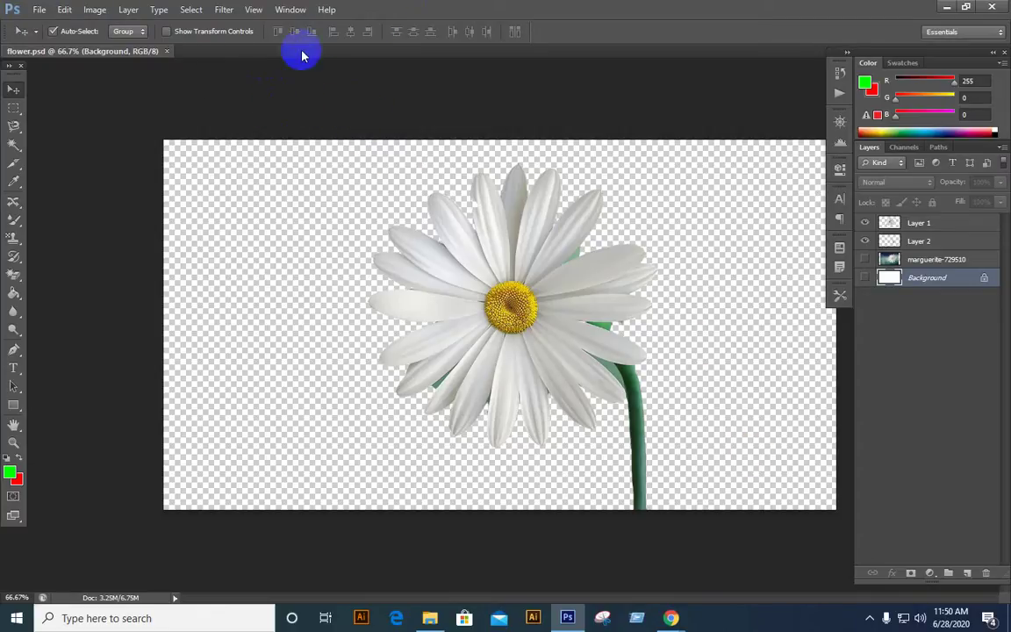
# - Show the Save As options for the flower document and cancel, and look over the file commands again
pyautogui.click(40, 9)
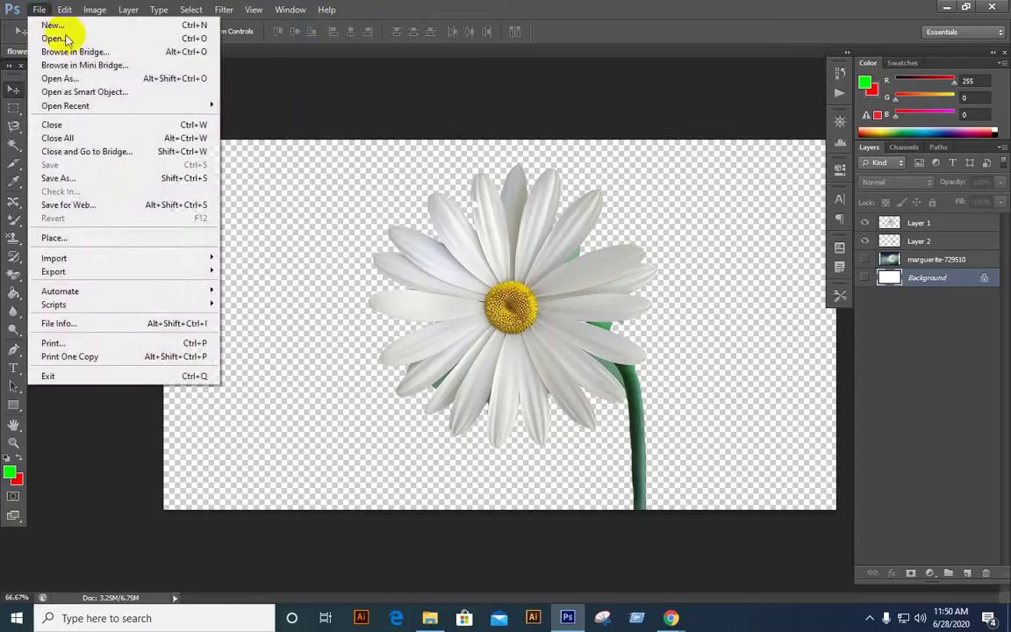
pyautogui.click(63, 178)
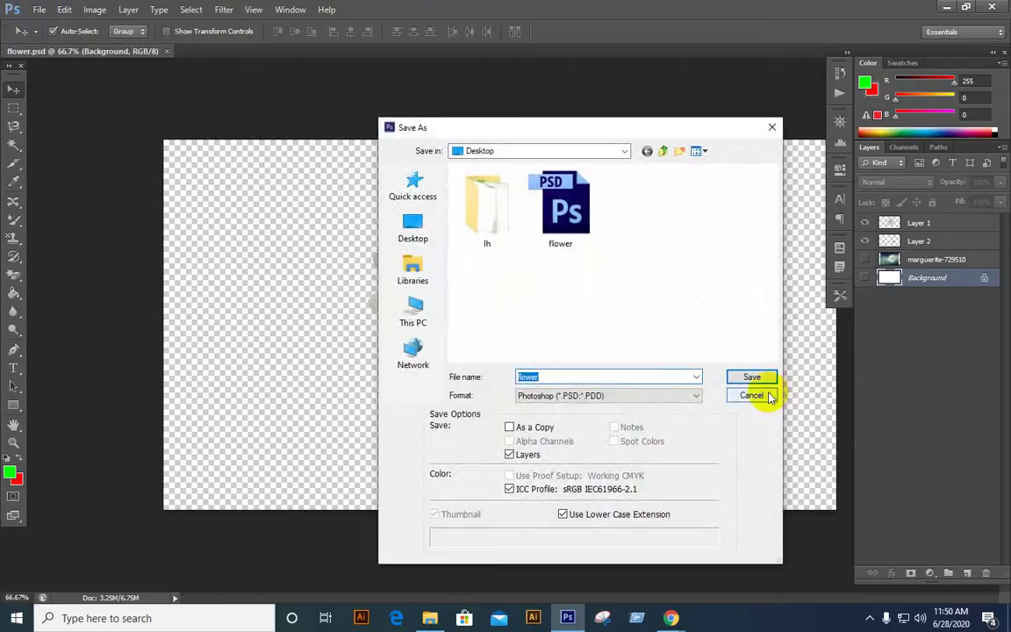
pyautogui.click(757, 395)
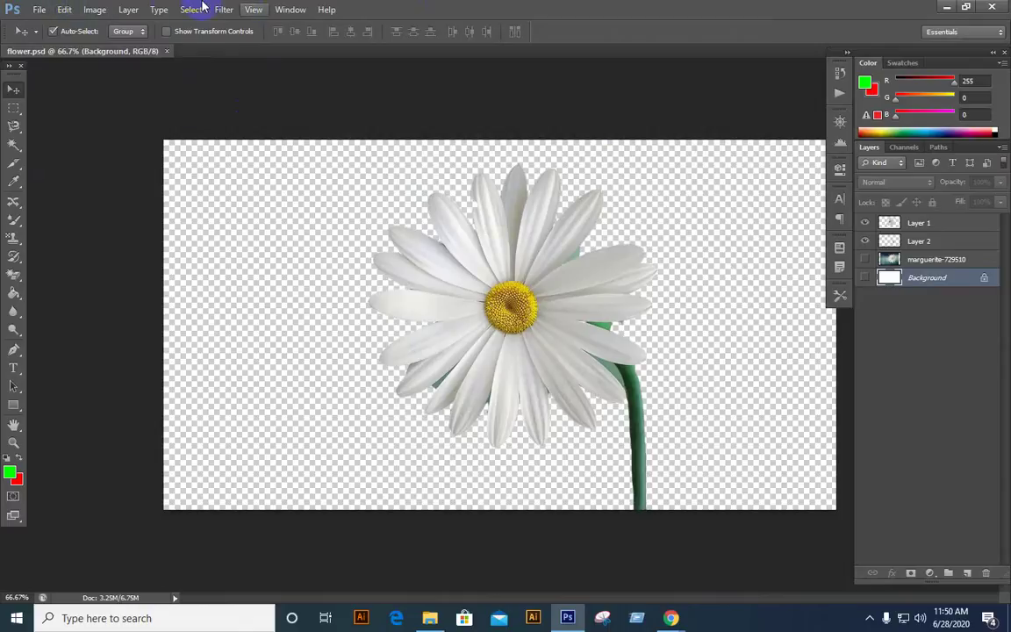
pyautogui.click(39, 8)
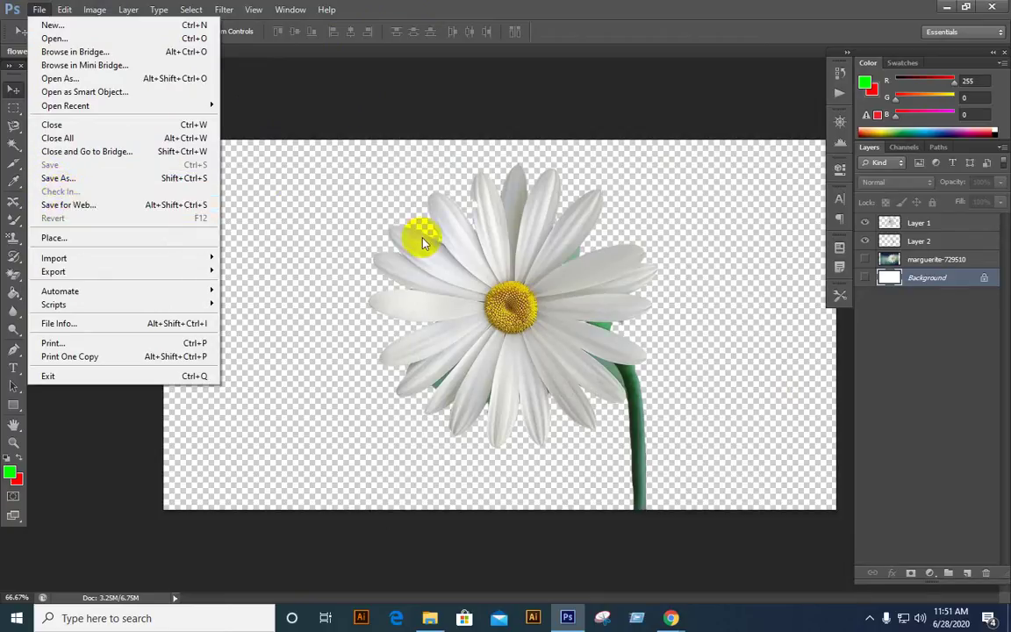
pyautogui.click(380, 214)
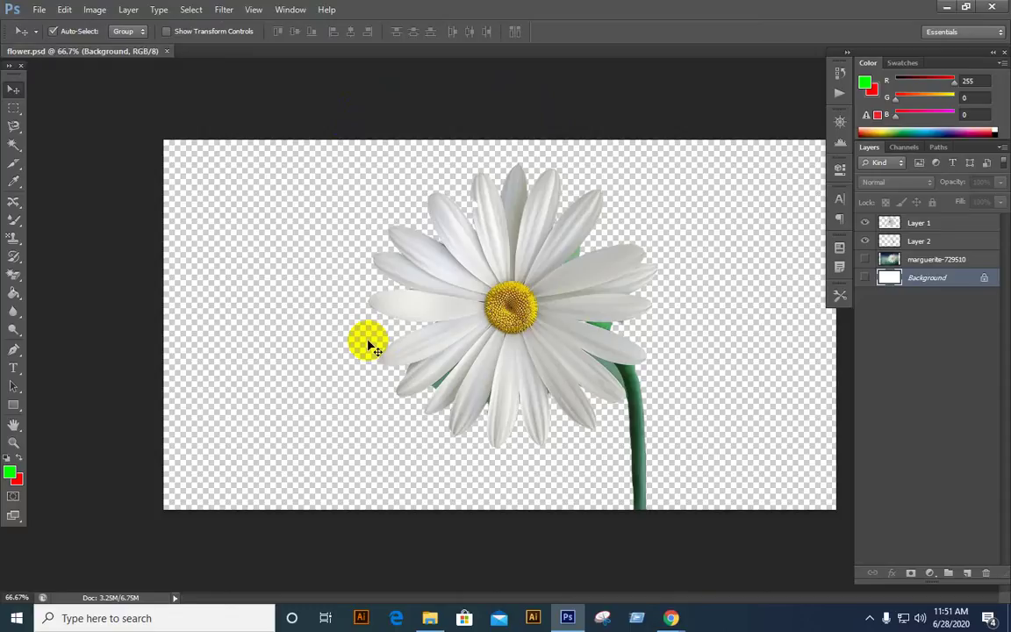
pyautogui.click(197, 106)
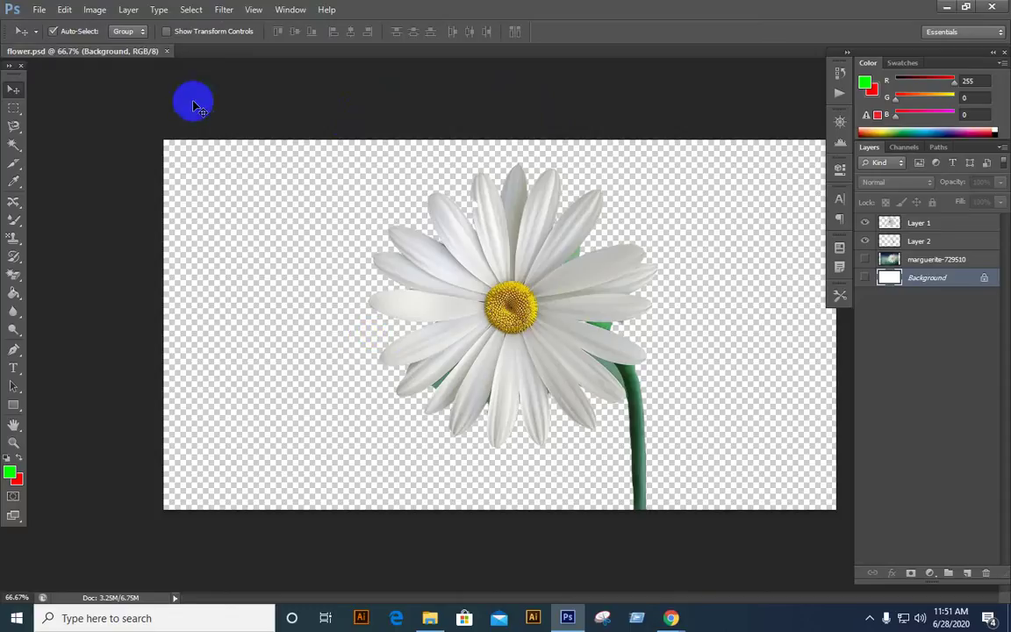
pyautogui.moveTo(196, 105); pyautogui.dragTo(312, 129)
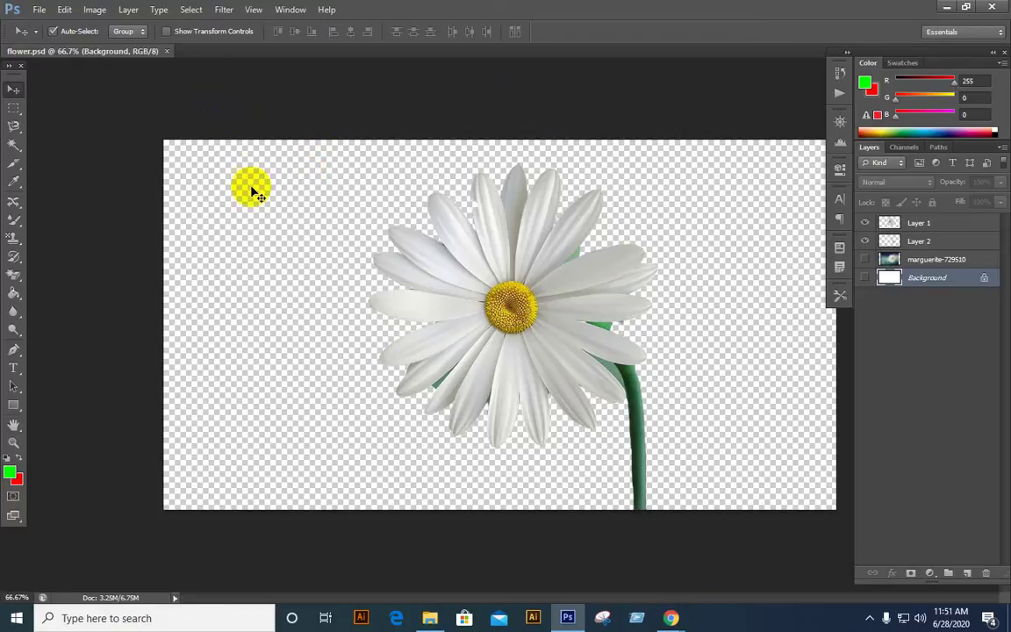
pyautogui.moveTo(249, 158); pyautogui.dragTo(725, 546)
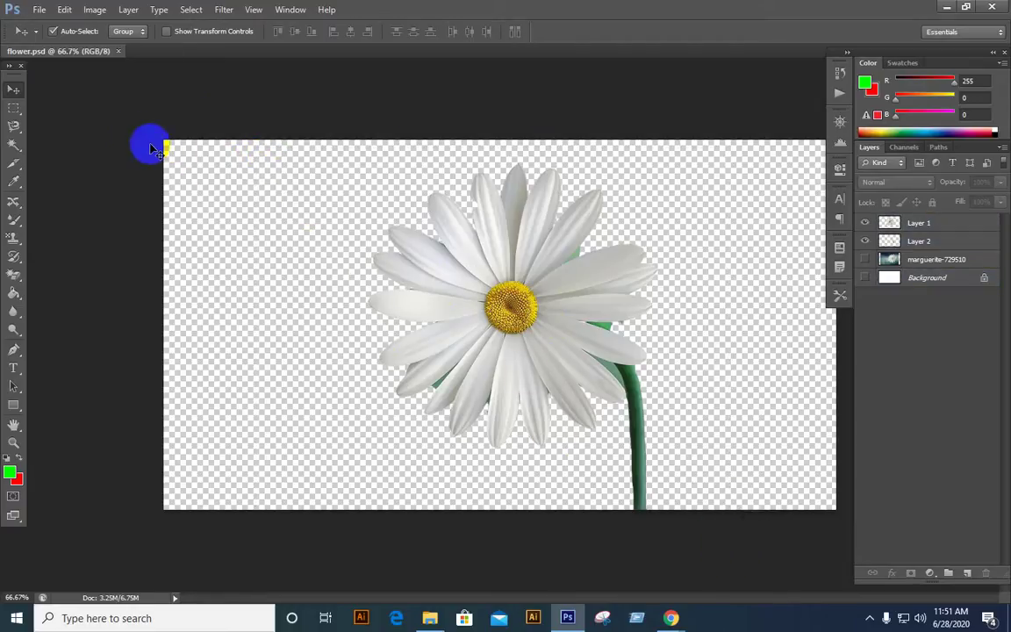
pyautogui.moveTo(151, 147); pyautogui.dragTo(891, 559)
pyautogui.moveTo(892, 558); pyautogui.dragTo(665, 525)
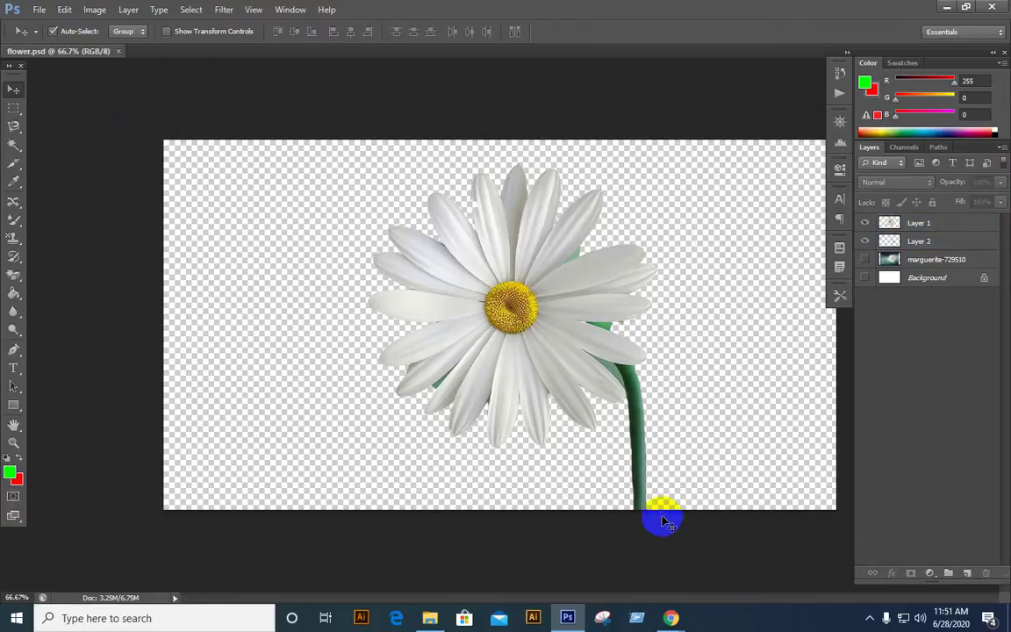
pyautogui.click(703, 509)
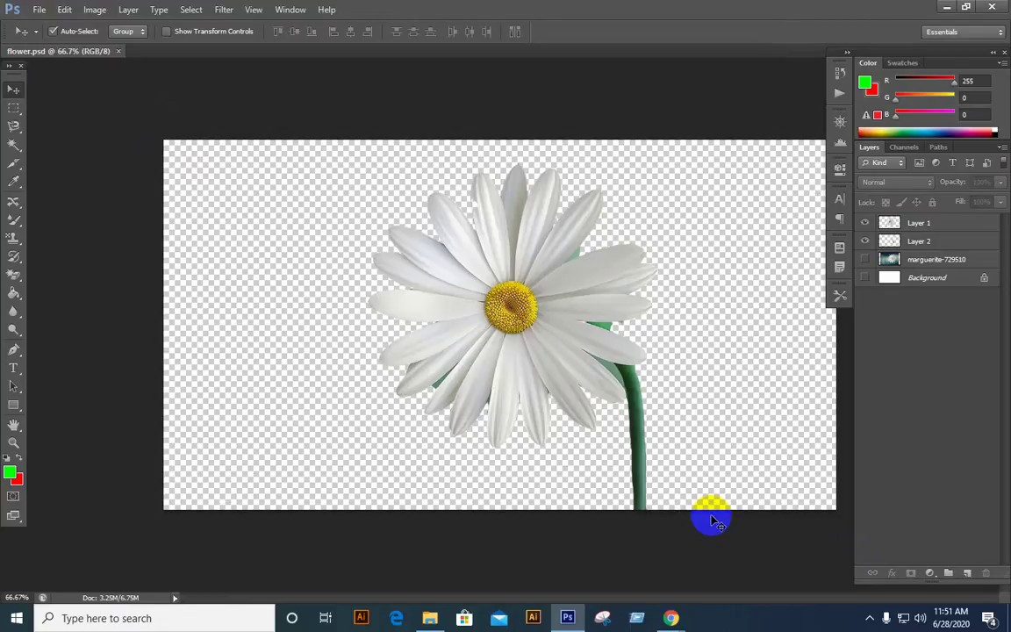
pyautogui.click(39, 9)
pyautogui.click(88, 175)
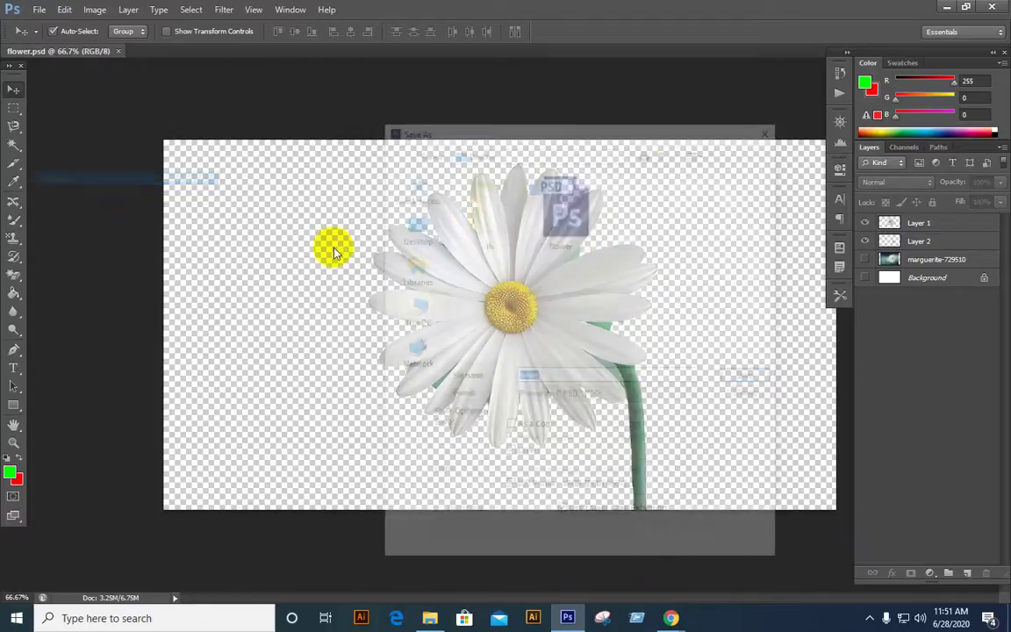
pyautogui.click(592, 396)
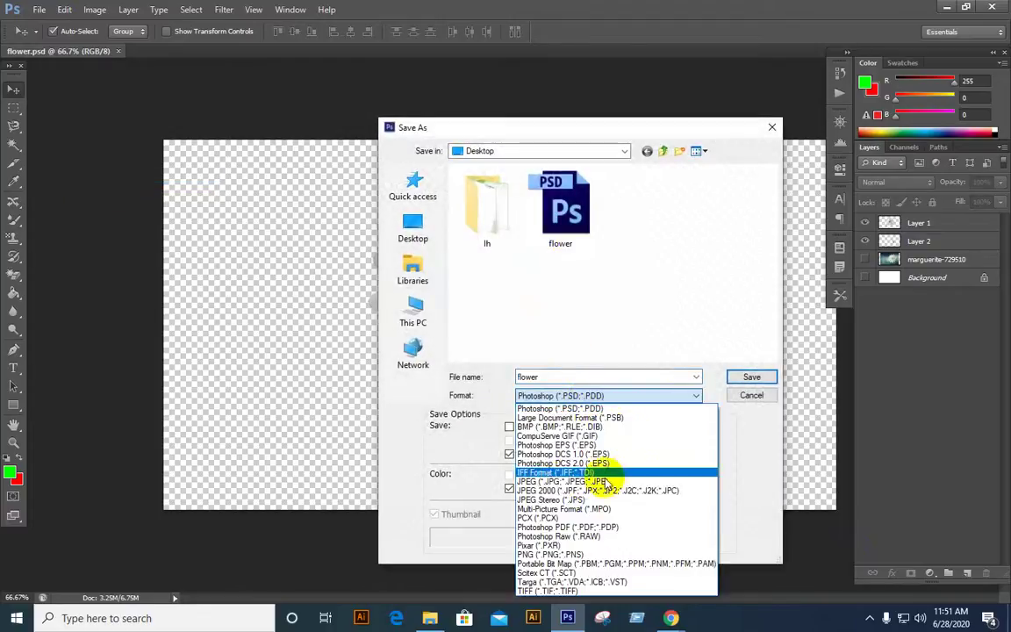
pyautogui.click(562, 556)
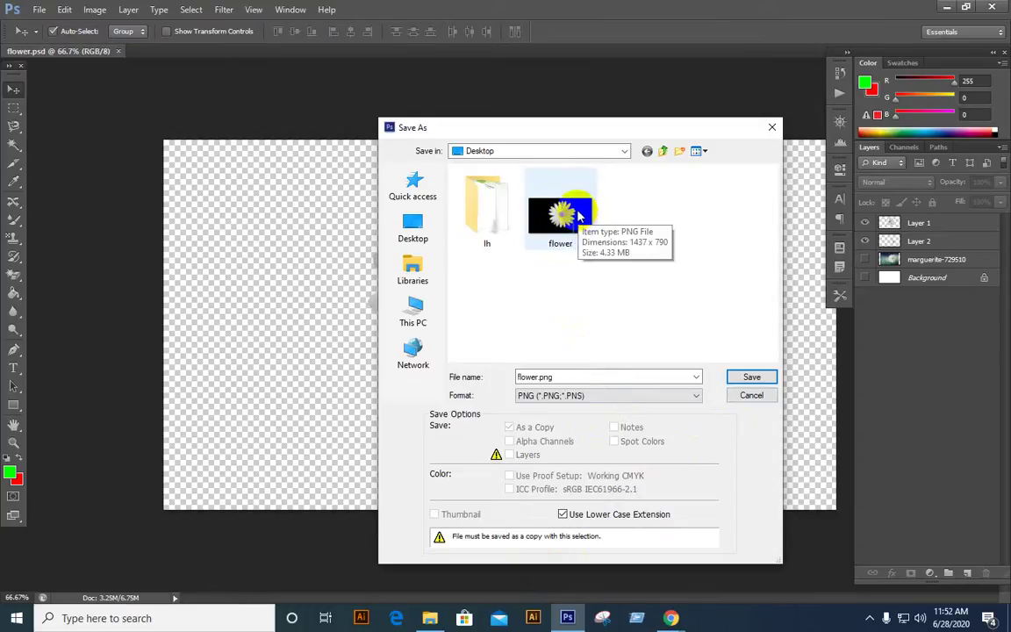
pyautogui.click(751, 396)
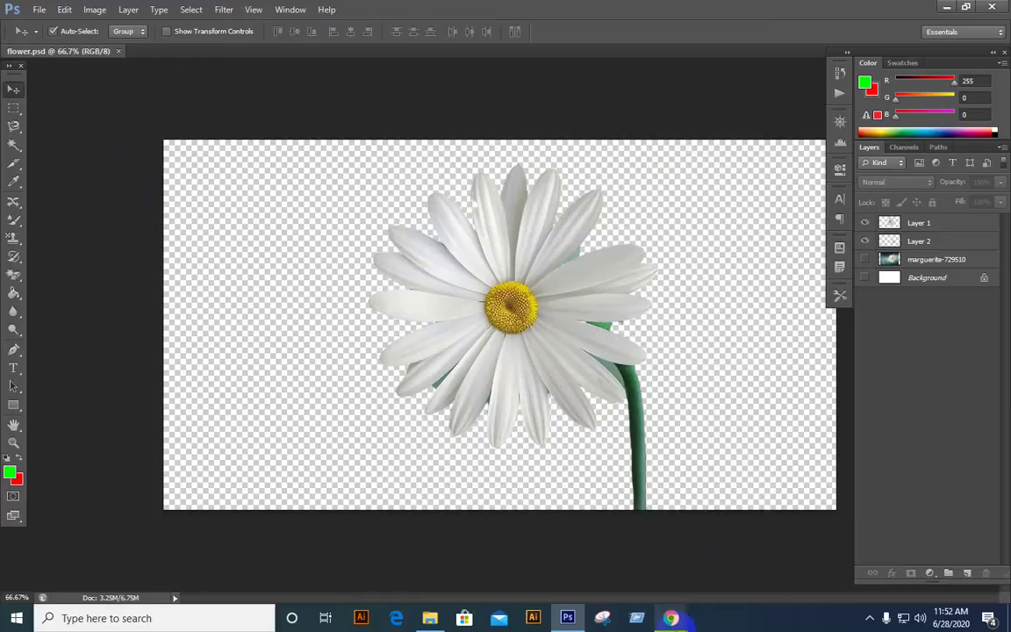
# - Switch to the Google Meet call in Chrome, look through the participant list, and return to Photoshop
pyautogui.click(674, 618)
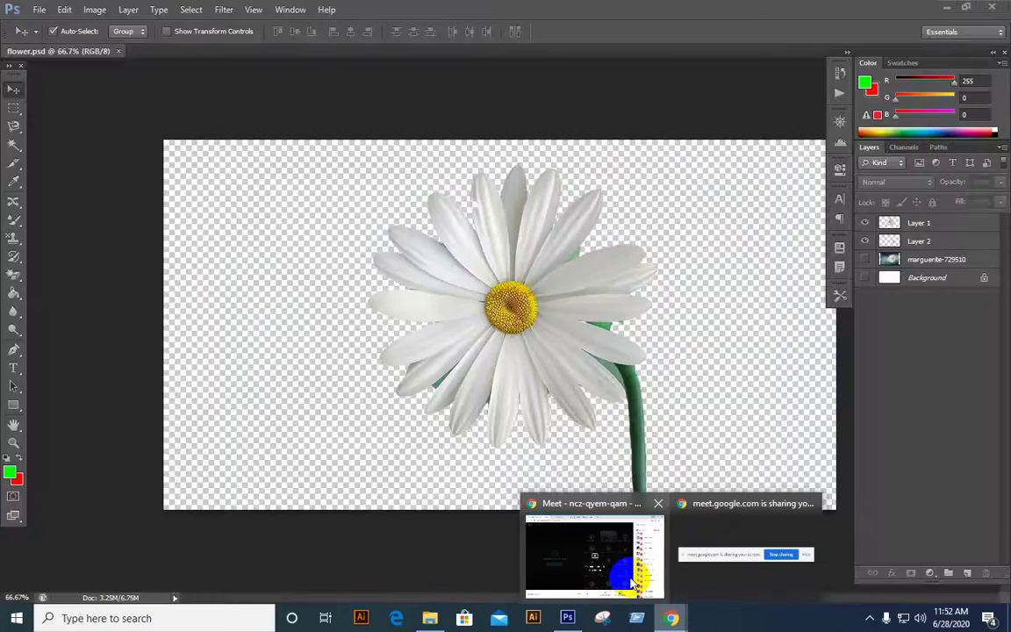
pyautogui.click(632, 582)
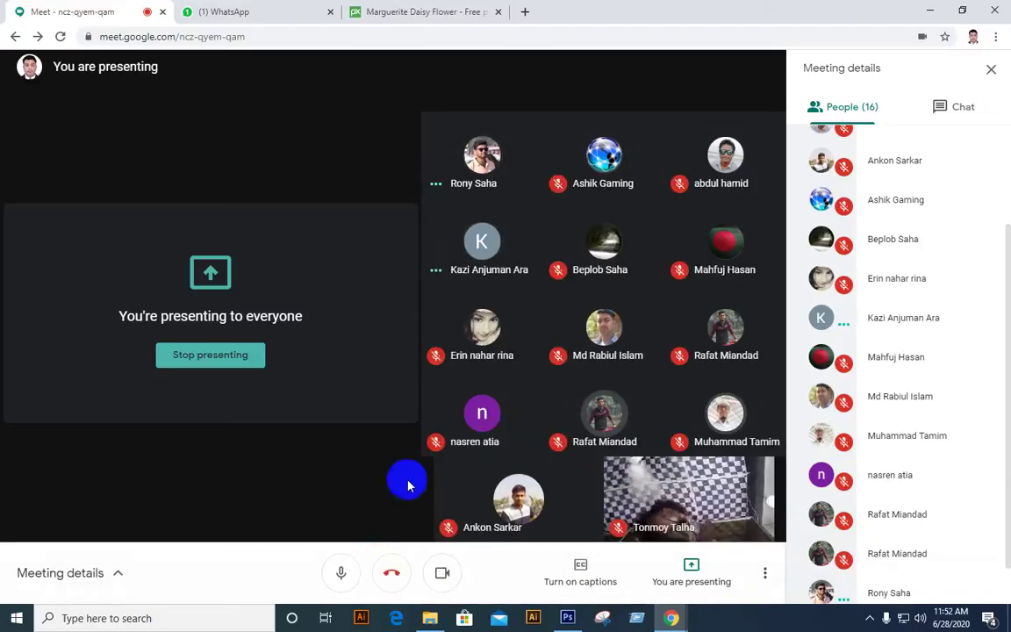
pyautogui.click(351, 566)
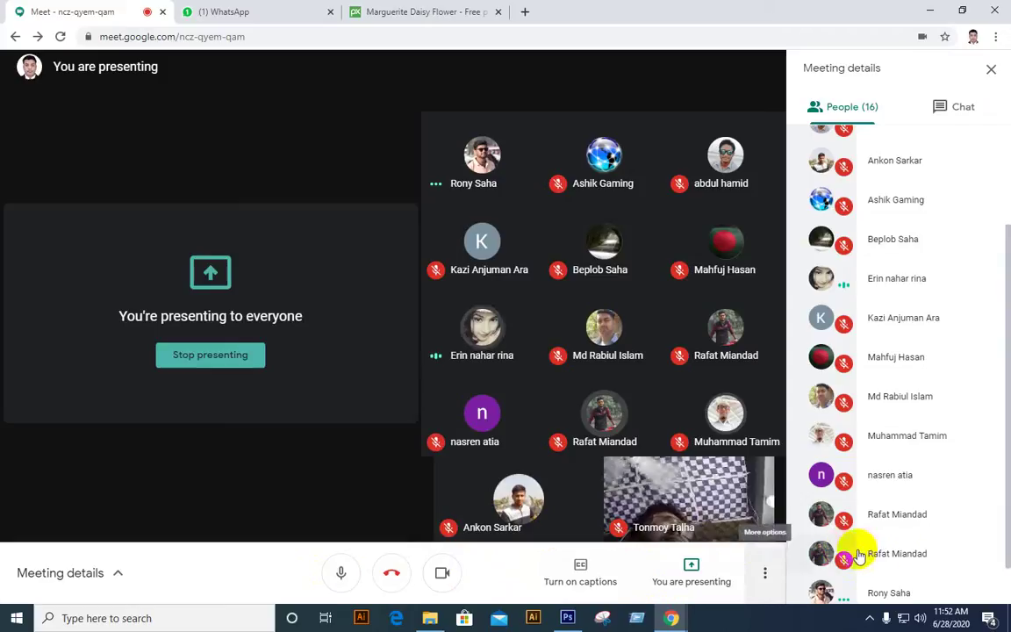
pyautogui.scroll(-1, 878, 544)
pyautogui.scroll(5, 899, 538)
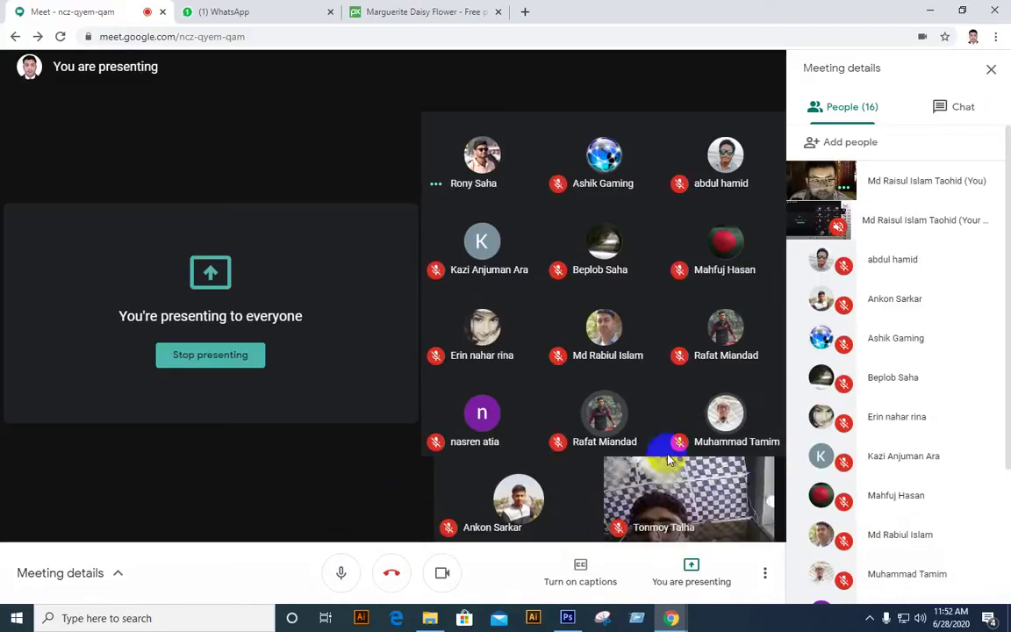
pyautogui.moveTo(523, 325)
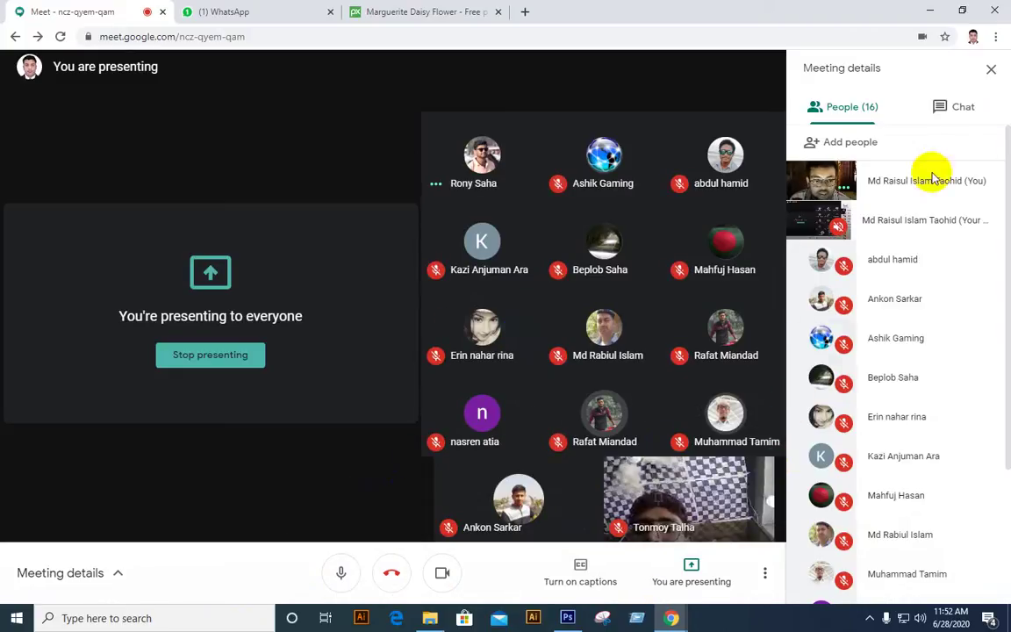
pyautogui.click(929, 10)
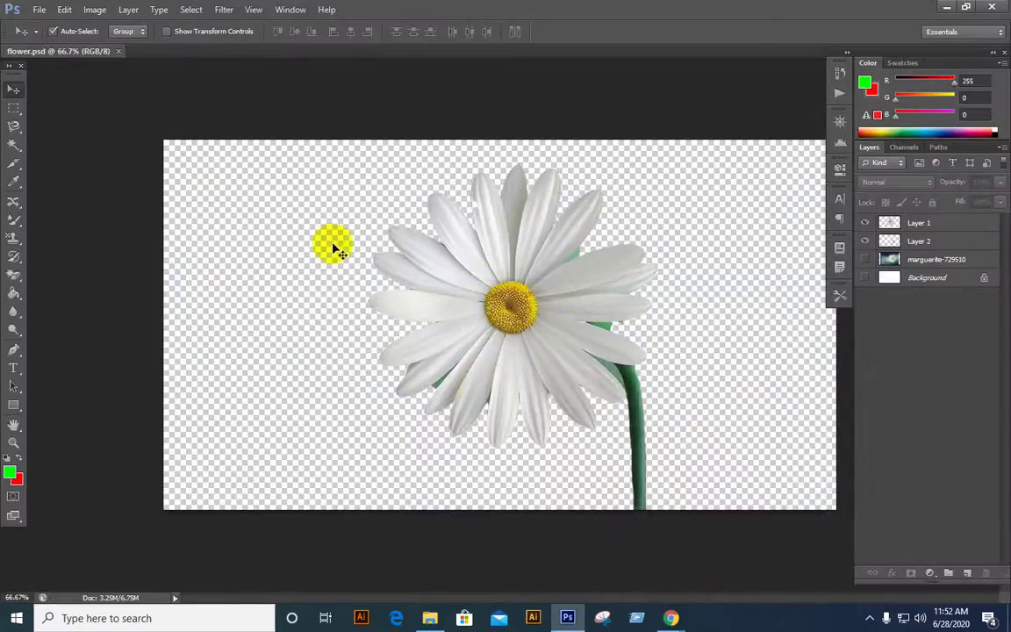
pyautogui.moveTo(130, 136); pyautogui.dragTo(812, 550)
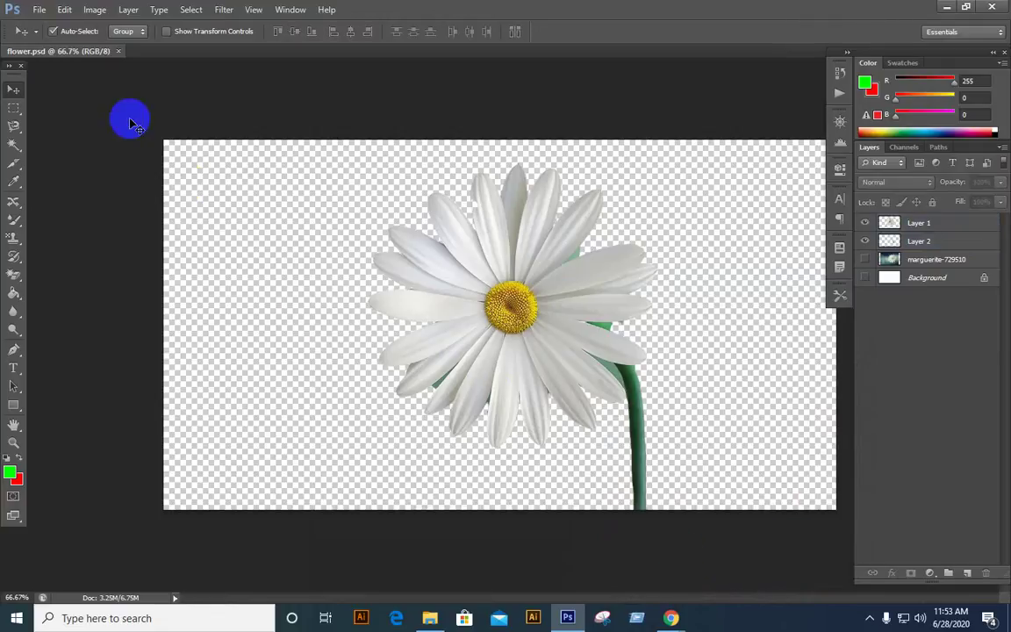
pyautogui.moveTo(129, 118); pyautogui.dragTo(835, 549)
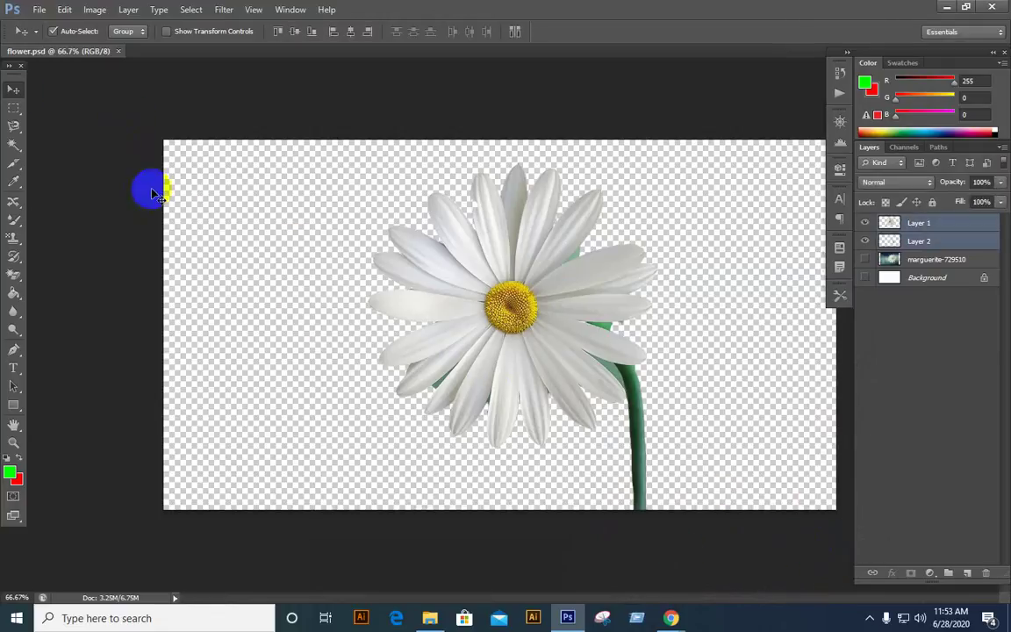
pyautogui.moveTo(73, 98); pyautogui.dragTo(865, 546)
pyautogui.moveTo(102, 128); pyautogui.dragTo(856, 546)
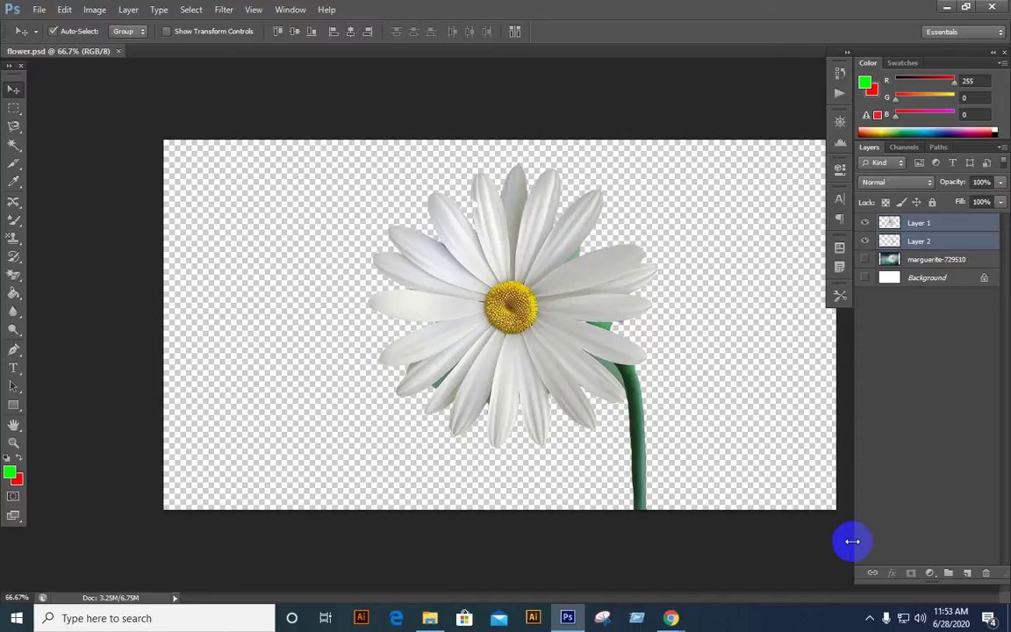
pyautogui.click(713, 575)
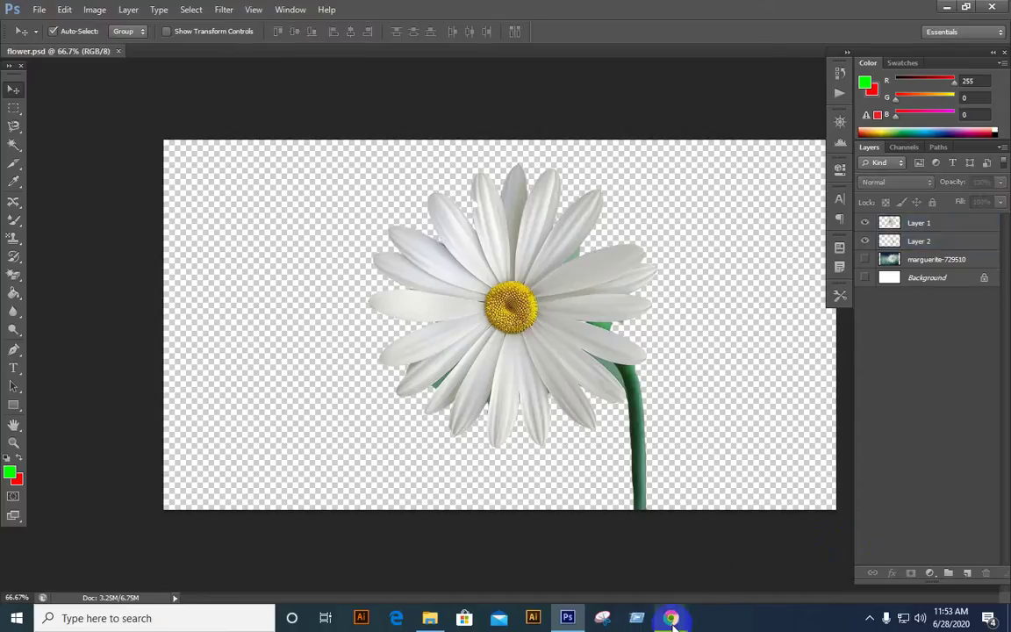
# - Switch to Chrome and check the Pixabay daisy page and the WhatsApp group chat before returning to the Google Meet call
pyautogui.click(671, 618)
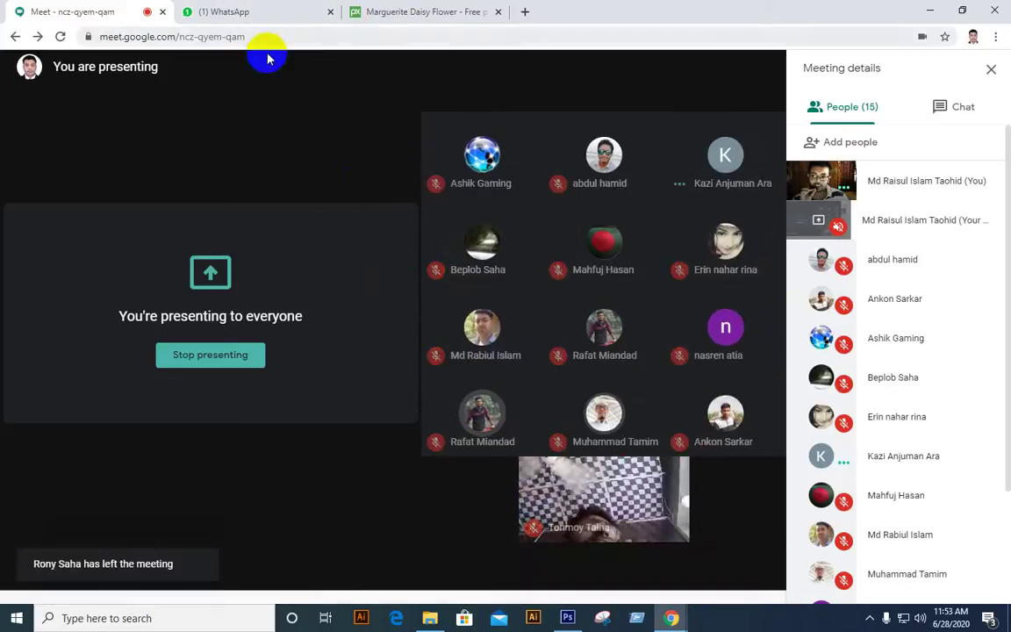
pyautogui.click(419, 11)
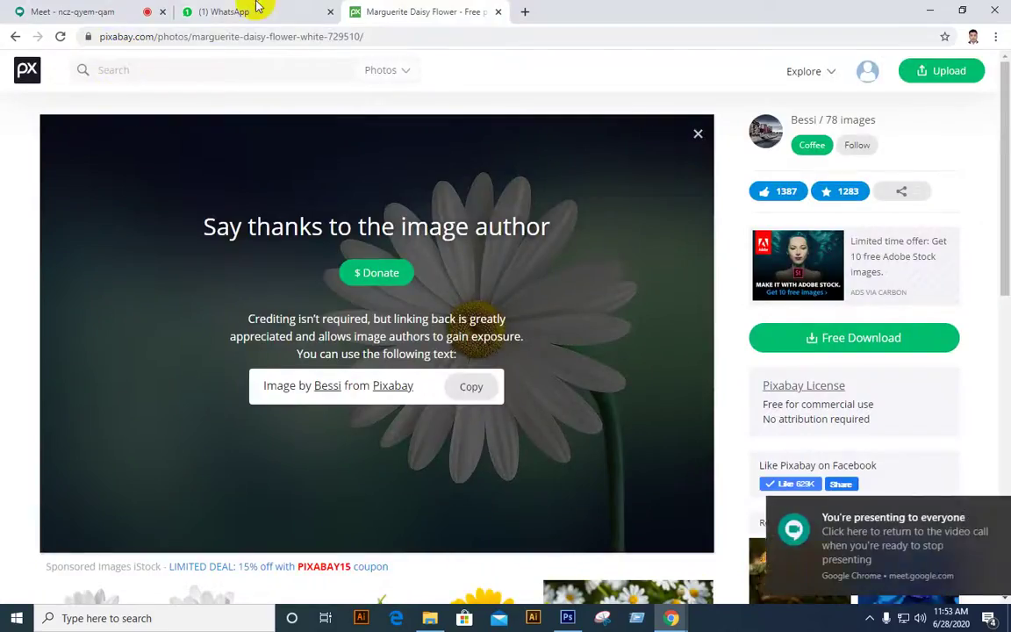
pyautogui.click(254, 10)
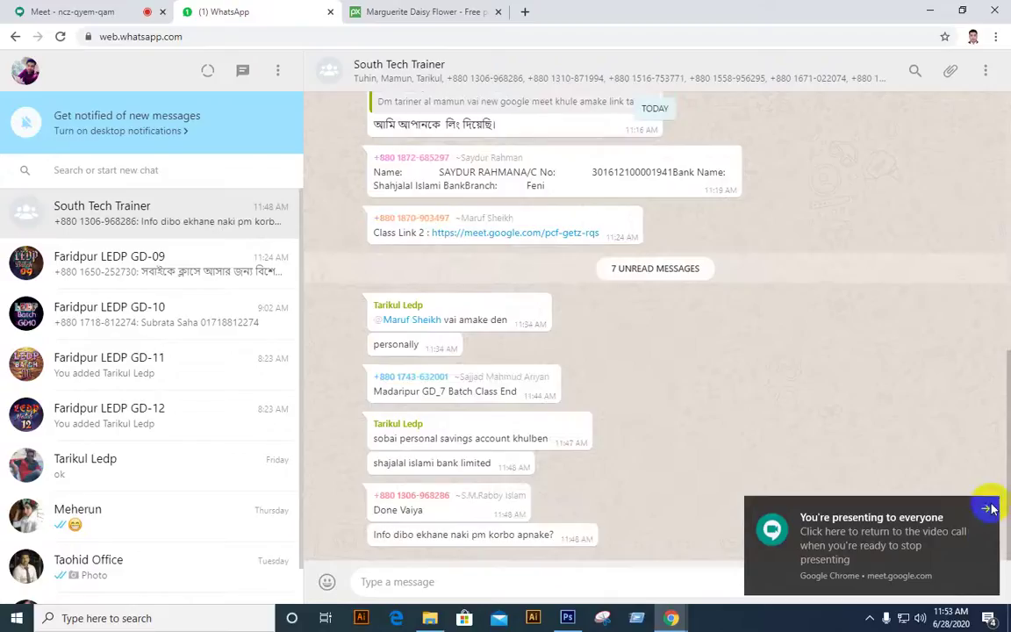
pyautogui.click(66, 12)
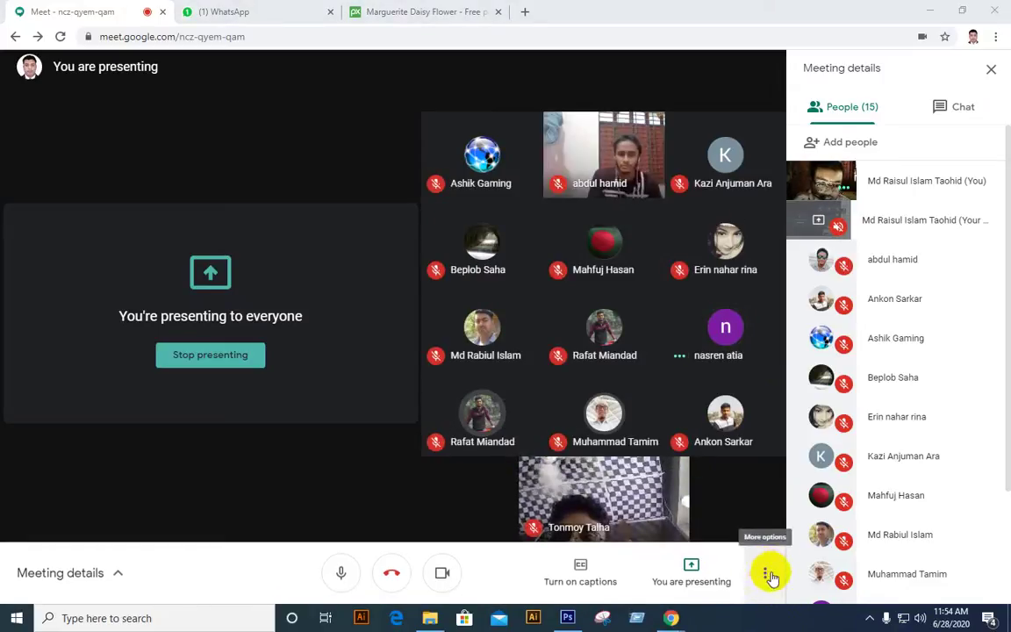
# - Stop sharing the screen in the meeting, leaving the participant's presentation running, and dismiss the presenting notification
pyautogui.moveTo(735, 457)
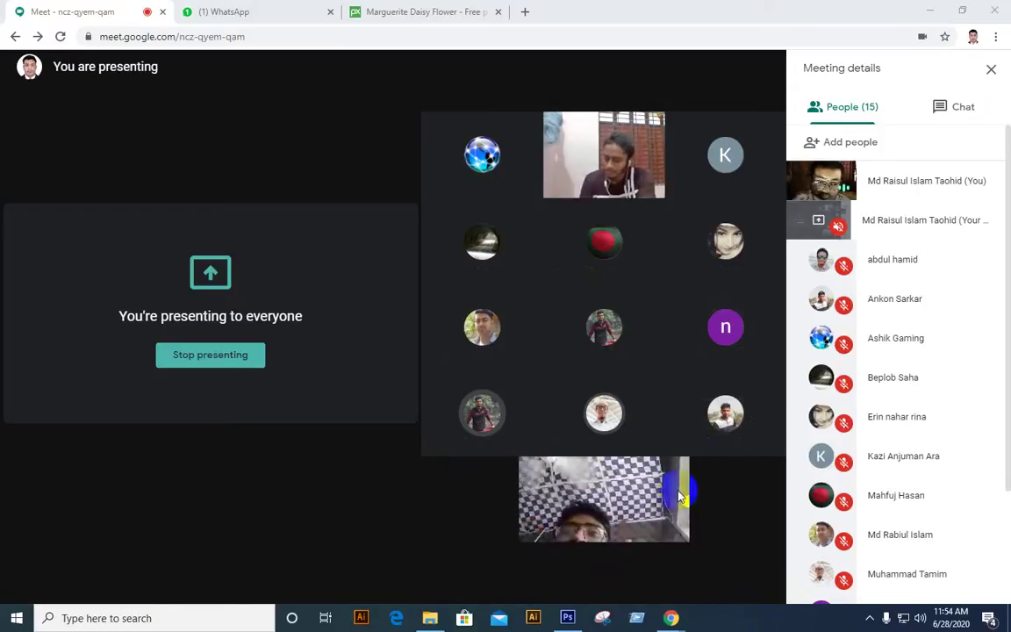
pyautogui.moveTo(689, 400)
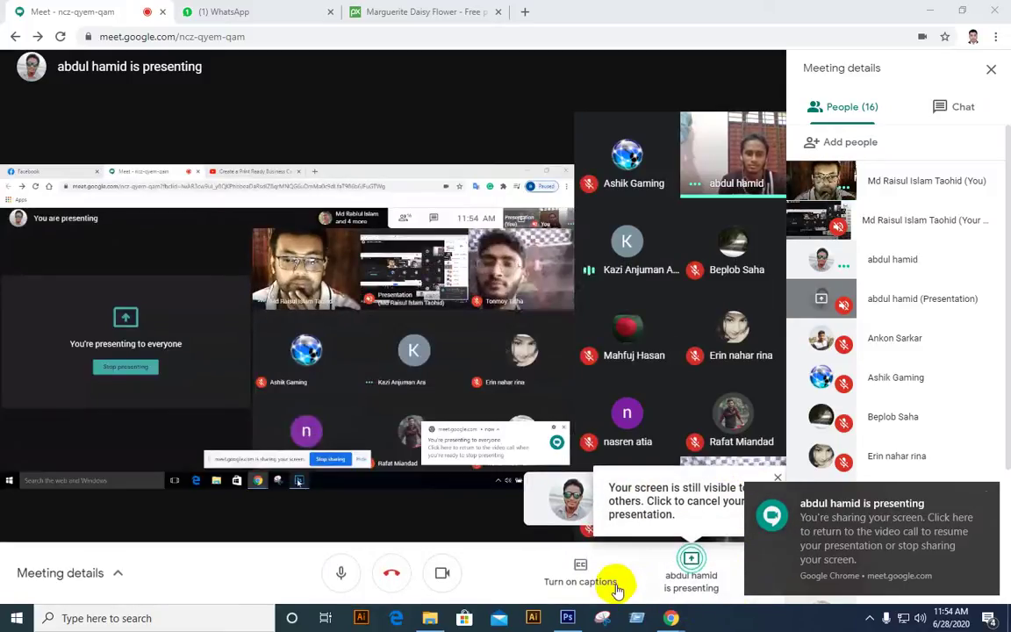
pyautogui.click(693, 566)
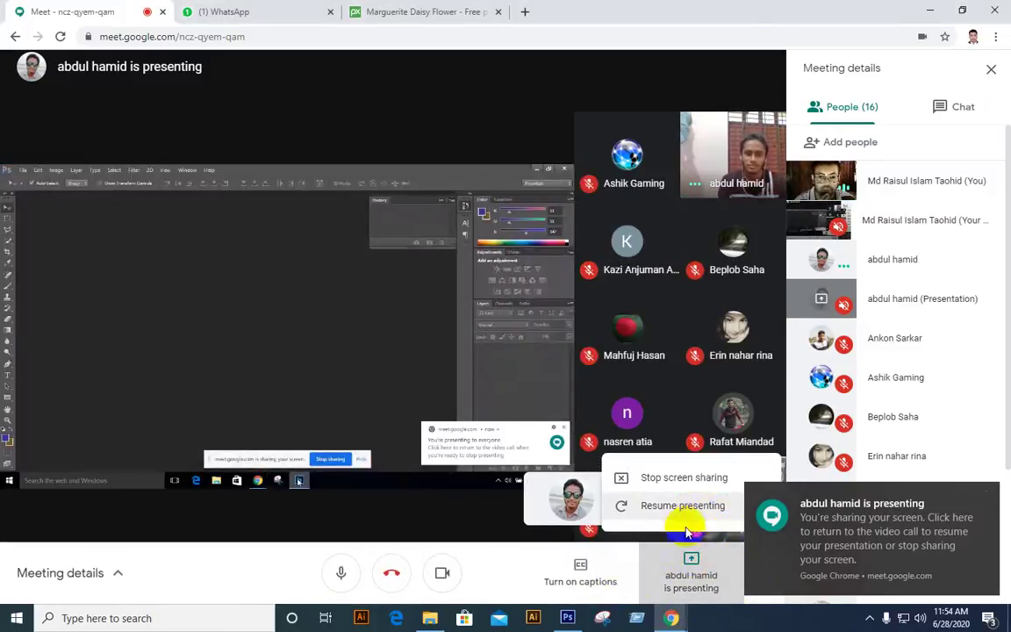
pyautogui.click(679, 480)
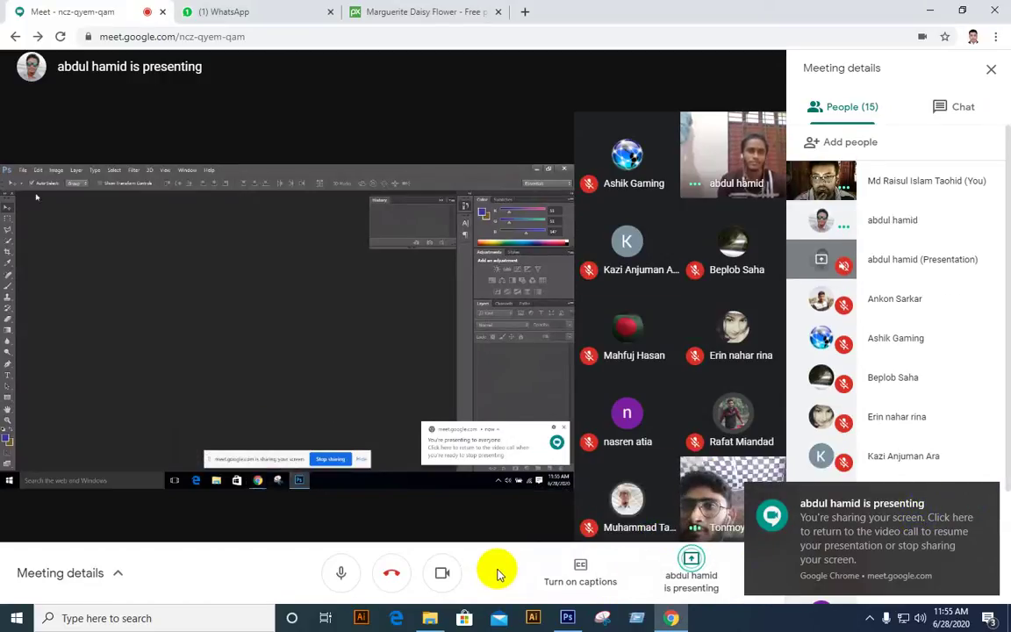
pyautogui.click(530, 571)
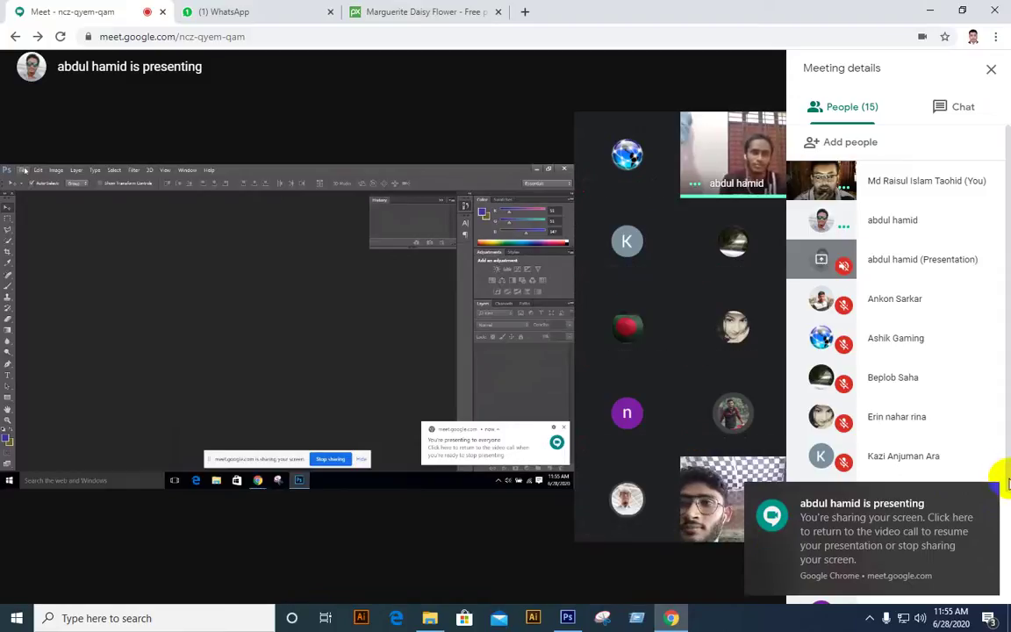
pyautogui.click(989, 500)
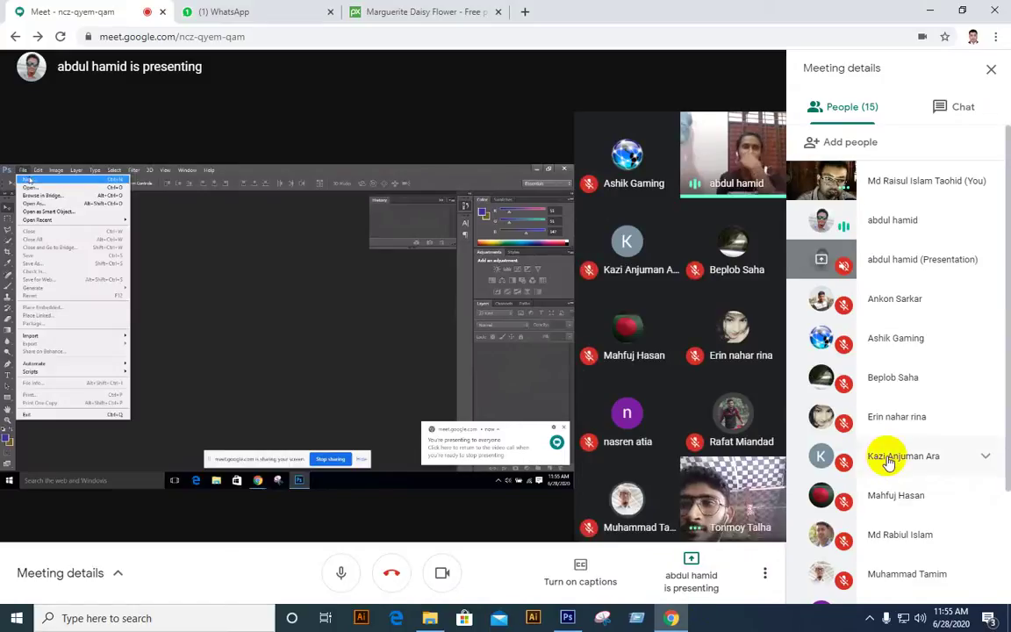
pyautogui.scroll(-2, 883, 455)
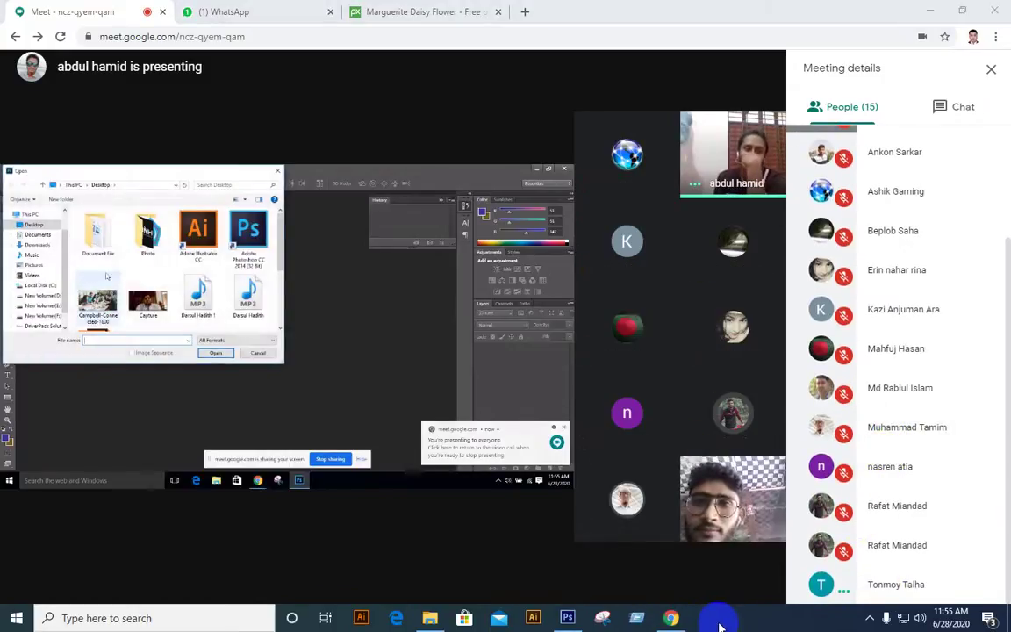
pyautogui.click(609, 620)
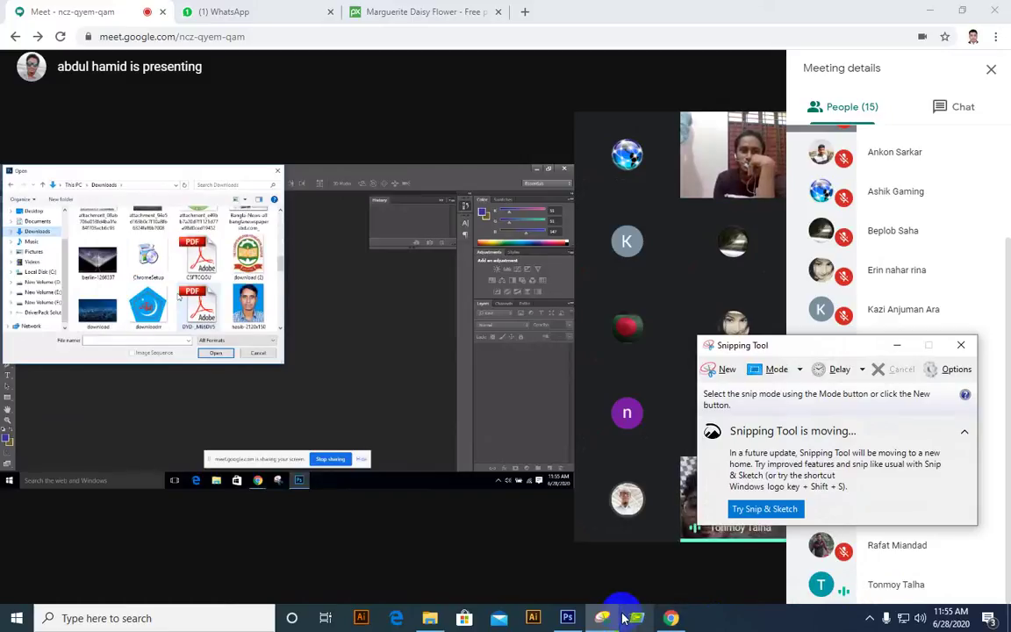
pyautogui.moveTo(621, 620)
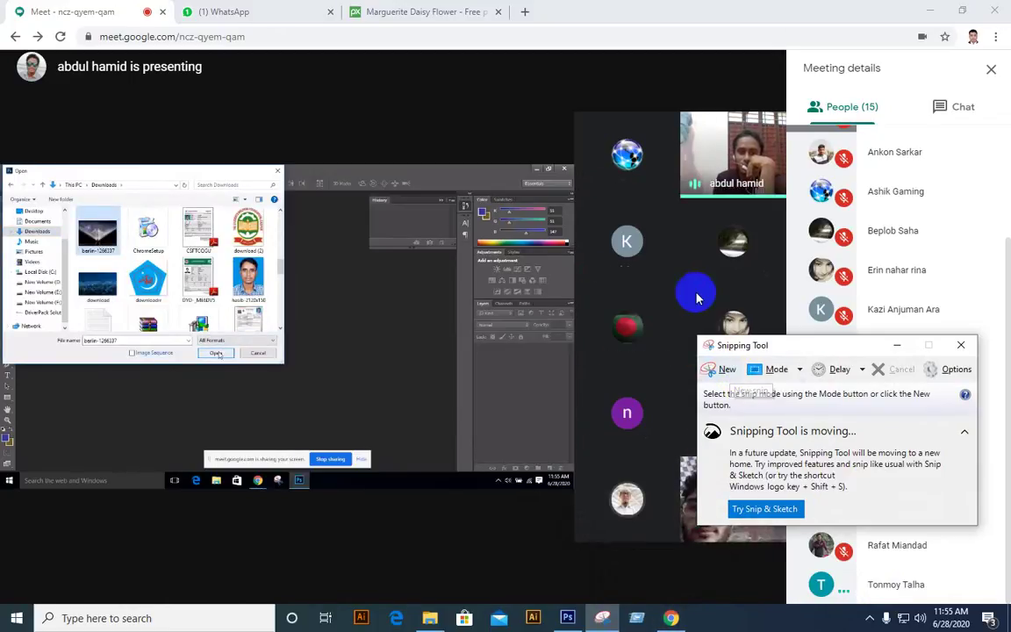
pyautogui.click(725, 370)
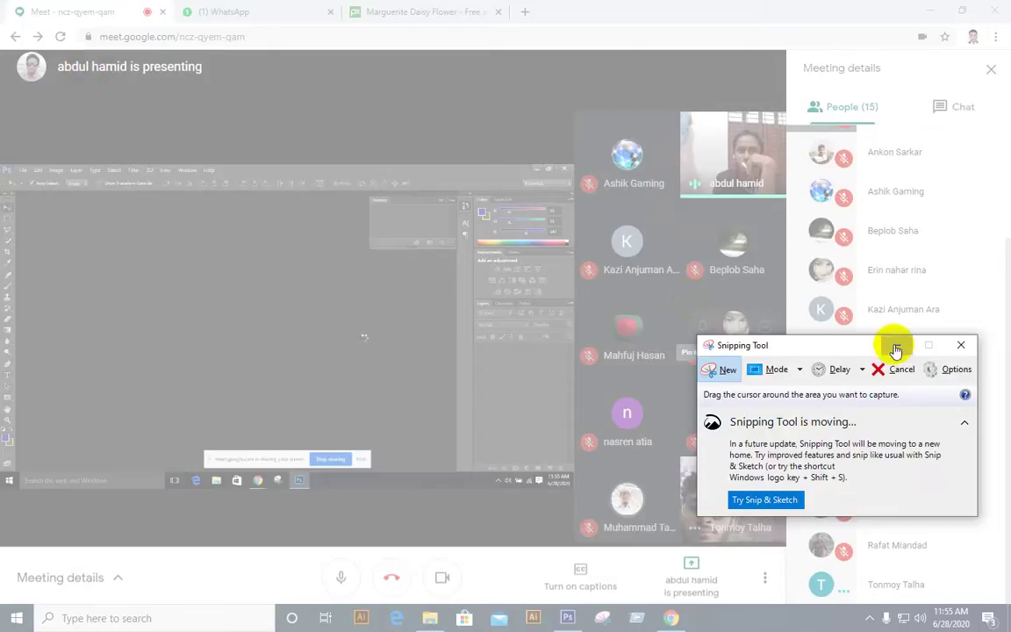
pyautogui.click(896, 345)
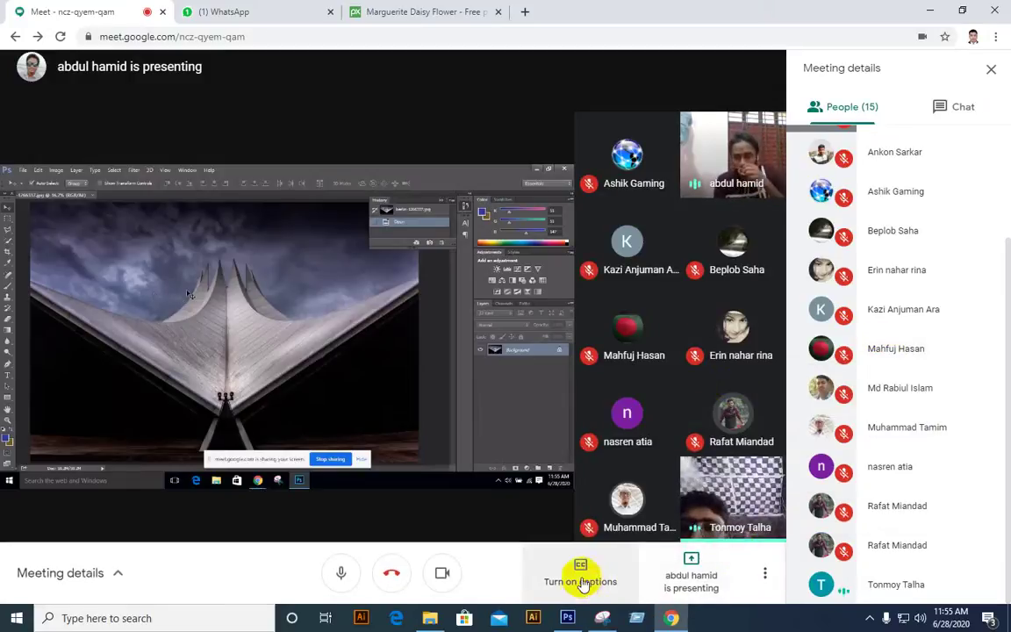
pyautogui.click(641, 617)
pyautogui.click(646, 619)
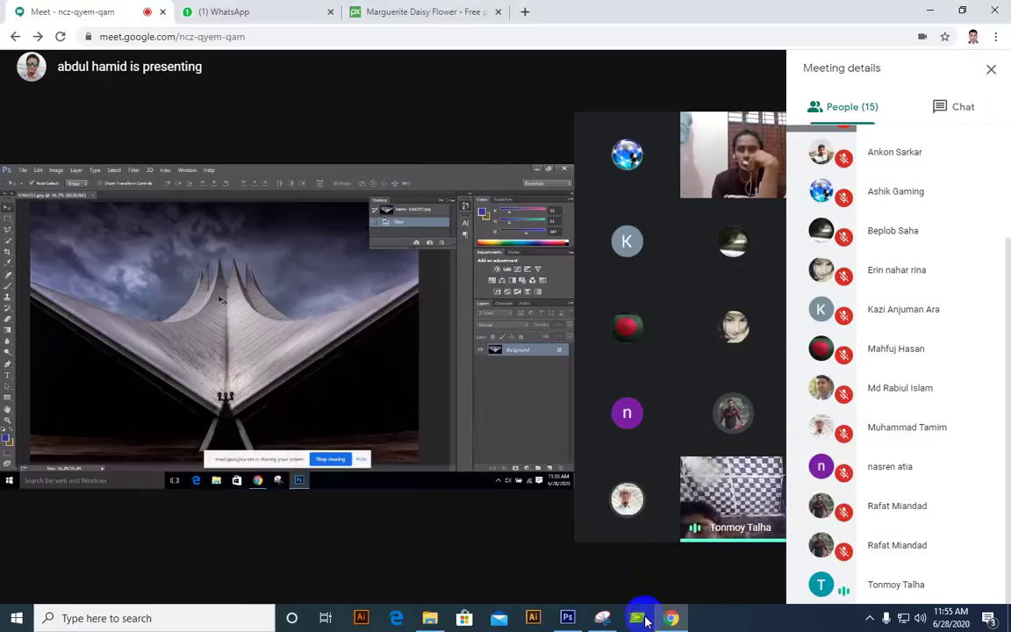
pyautogui.click(614, 617)
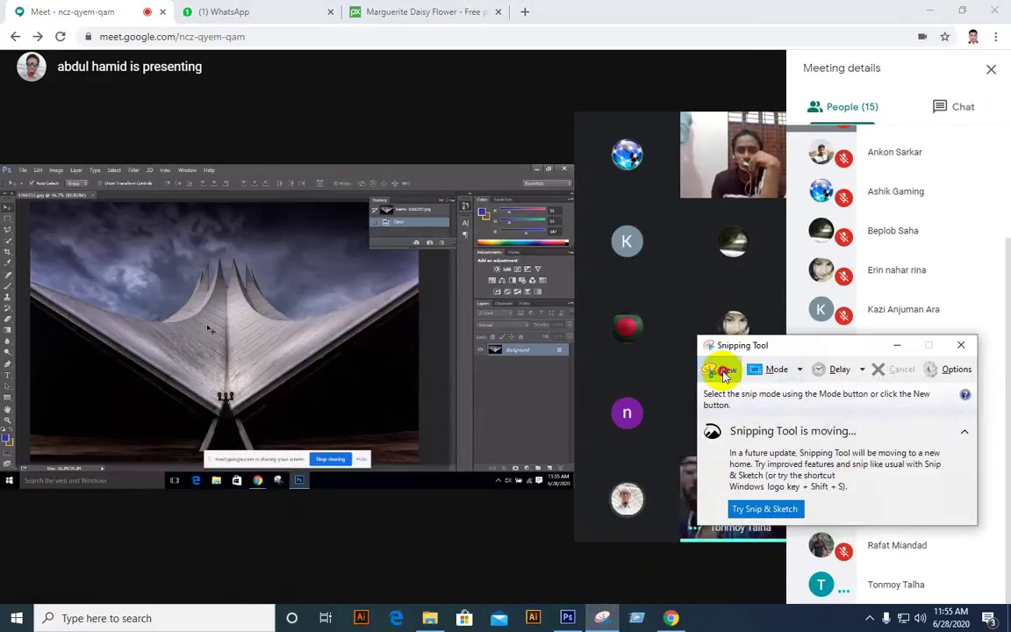
pyautogui.click(722, 369)
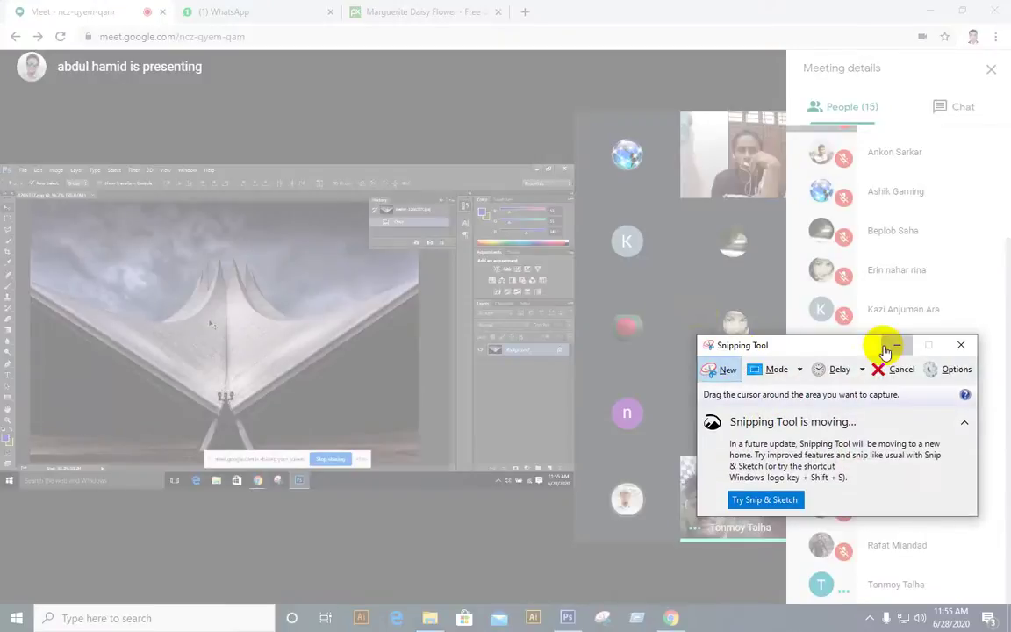
pyautogui.click(897, 345)
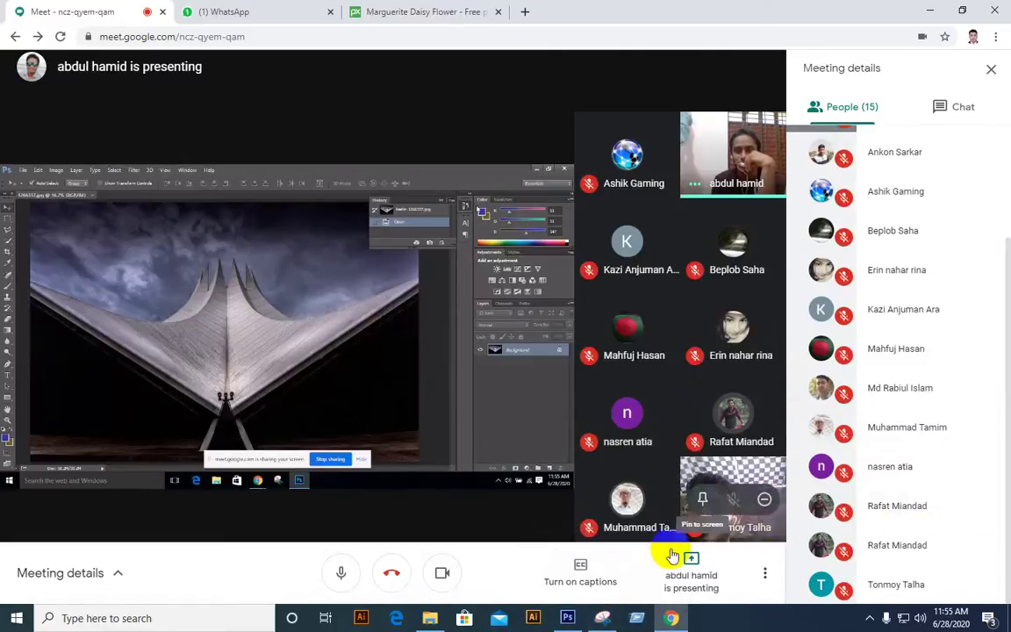
# - Snip the Google Meet page below the address bar with Snipping Tool, save it to the Desktop as JPEG "Capture 11", and close the snip
pyautogui.click(603, 618)
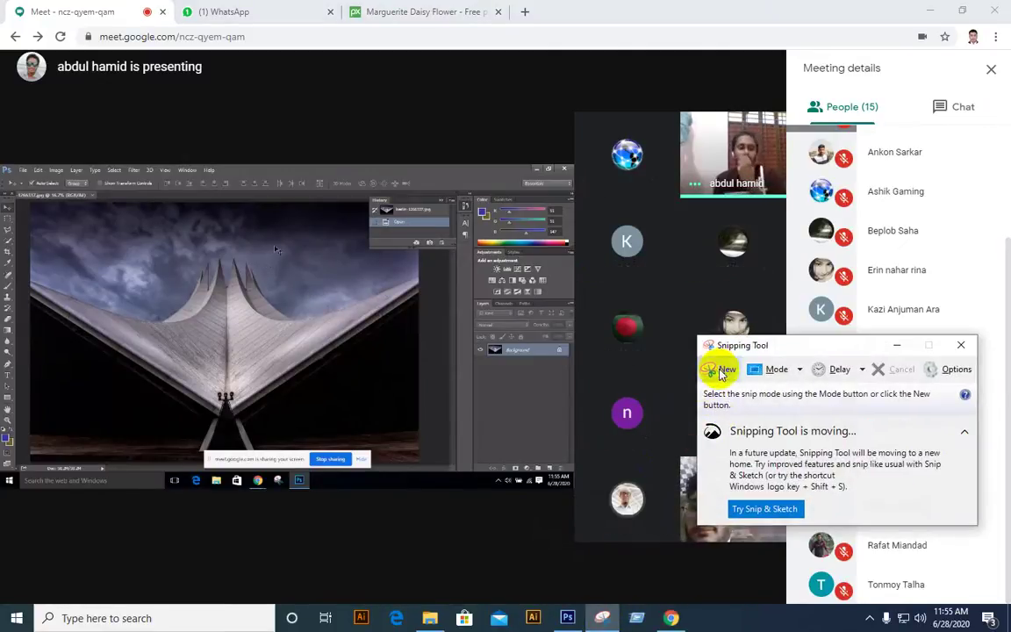
pyautogui.click(723, 369)
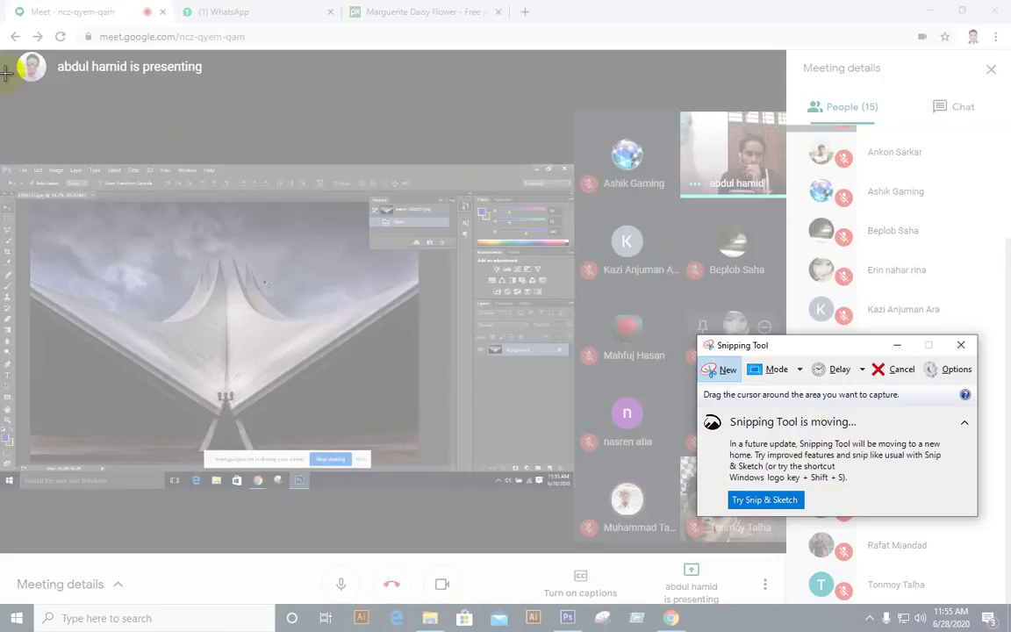
pyautogui.moveTo(3, 49); pyautogui.dragTo(1003, 600)
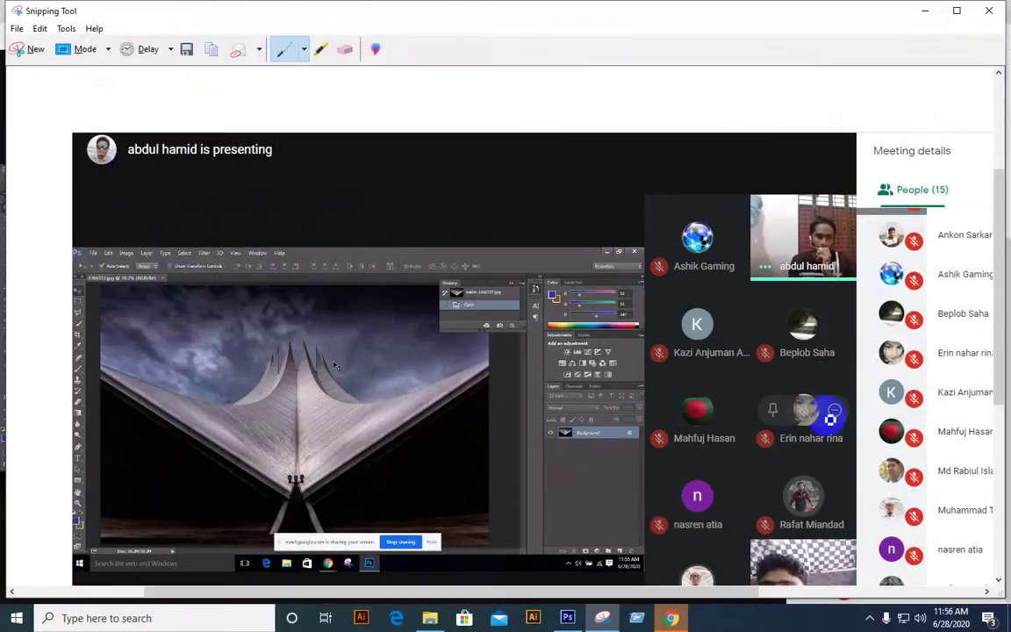
pyautogui.click(186, 48)
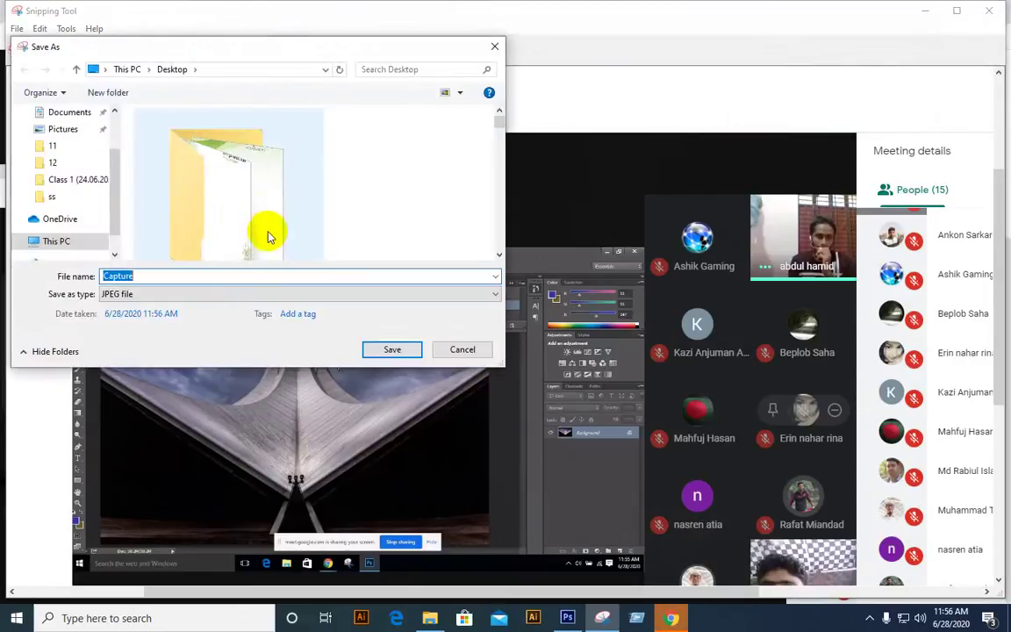
pyautogui.click(265, 277)
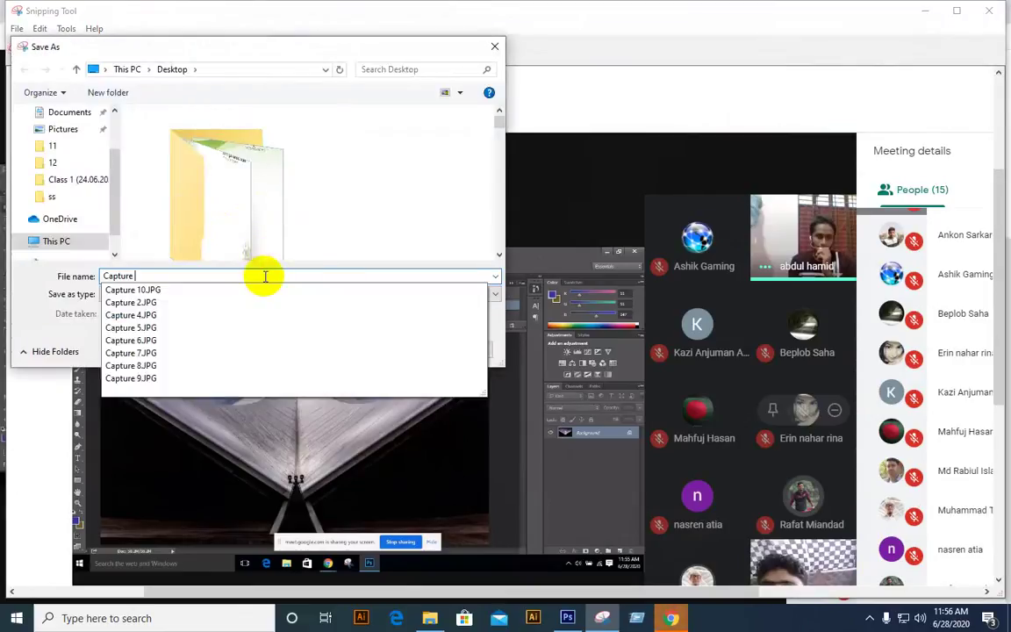
pyautogui.write('11')
pyautogui.press('Return')
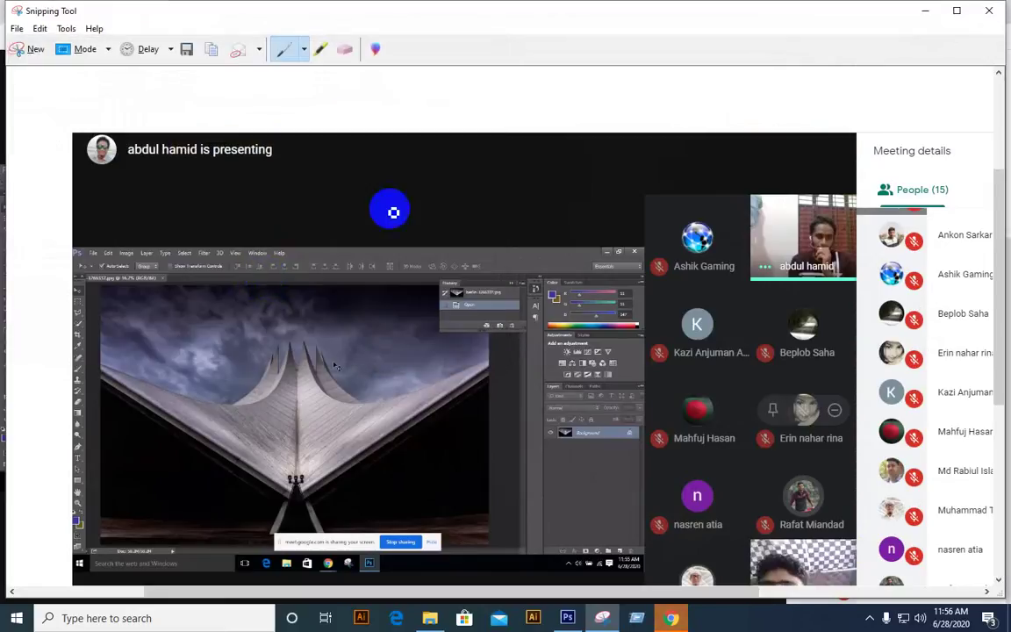
pyautogui.click(990, 10)
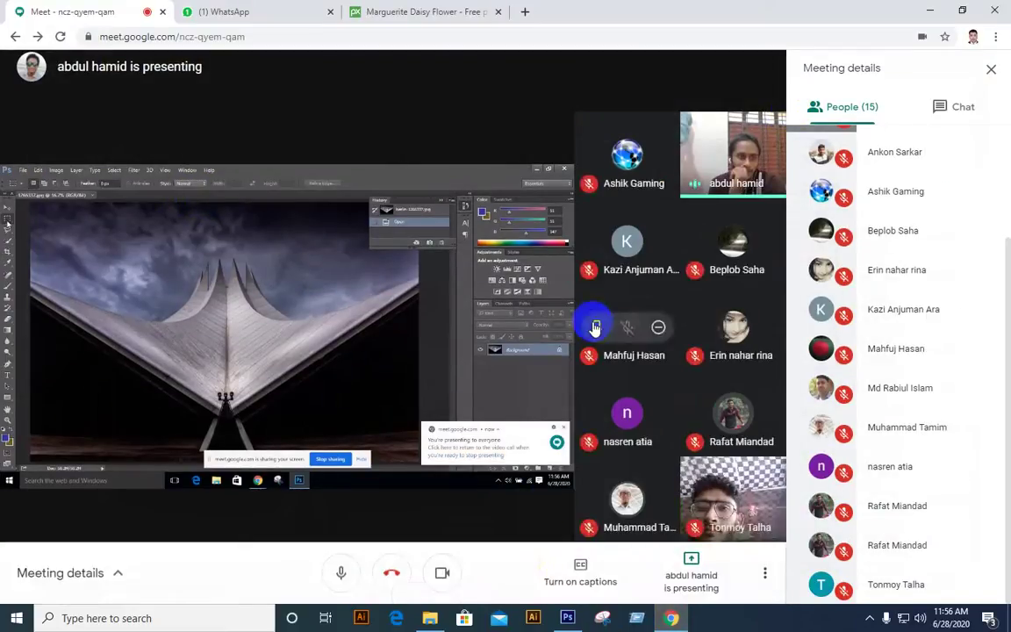
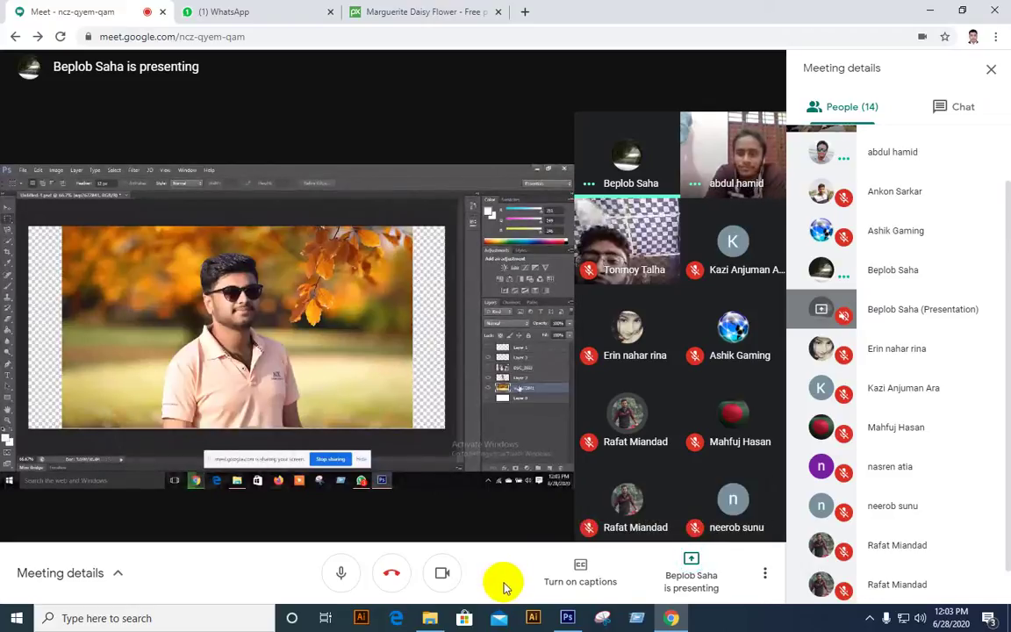
pyautogui.click(505, 586)
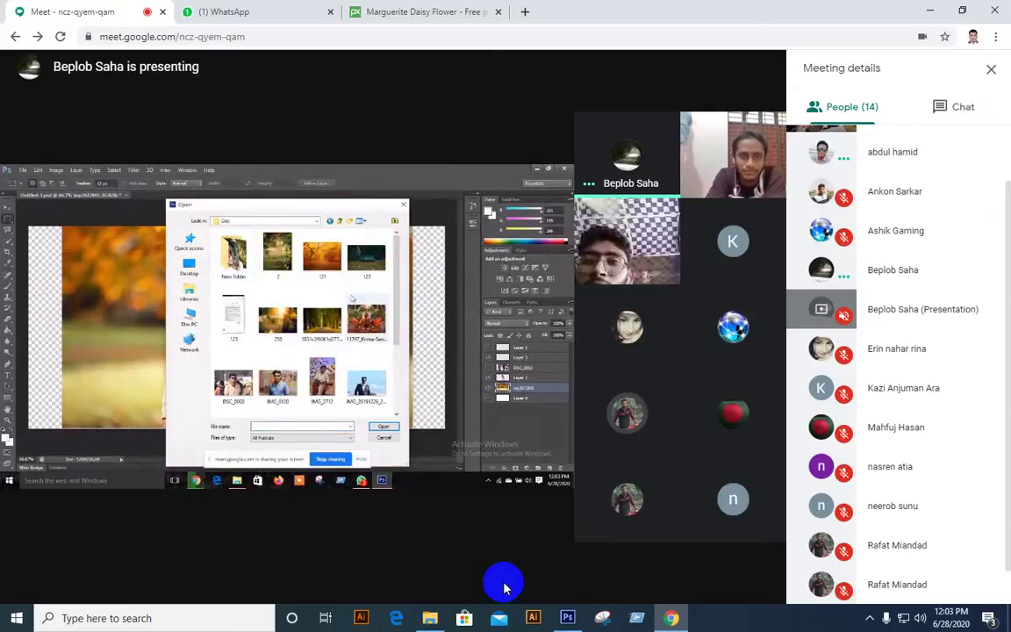
pyautogui.click(604, 619)
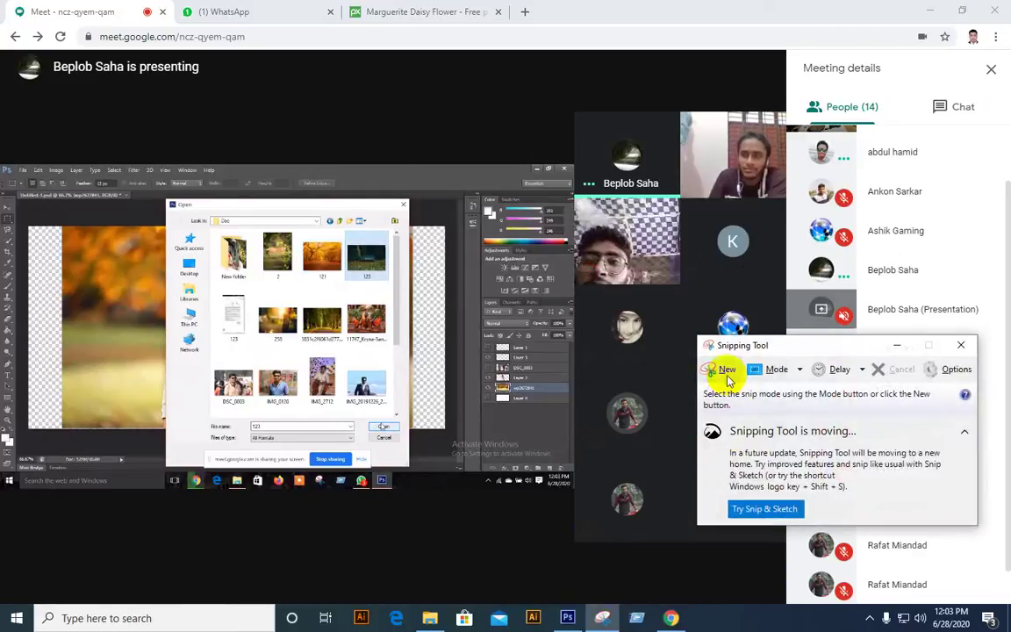
pyautogui.click(724, 369)
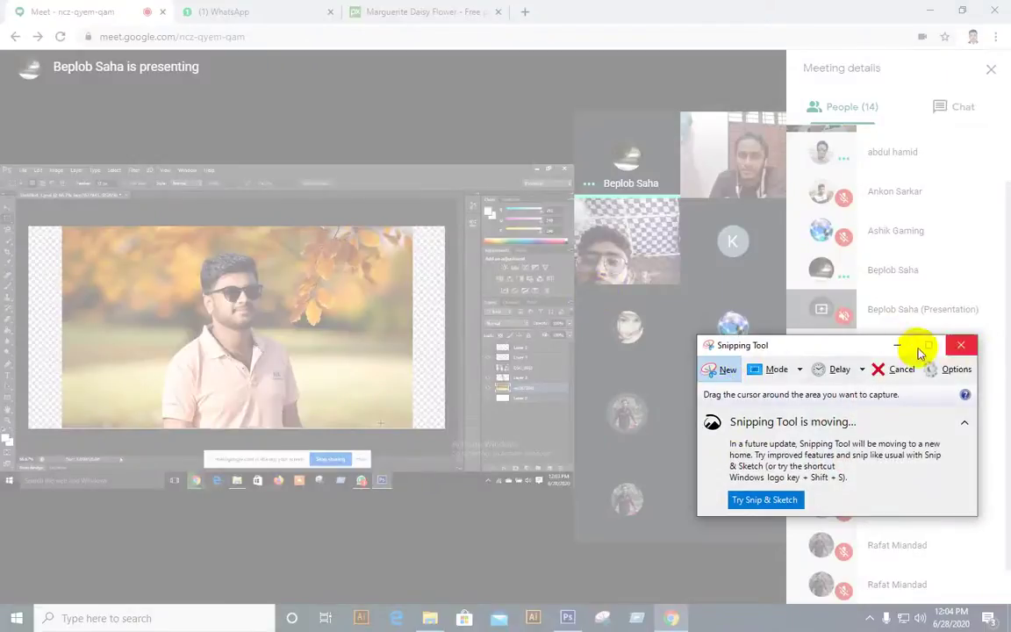
pyautogui.click(897, 345)
# - Snip the Google Meet page with the participant's park bench presentation, covering everything between the address bar and the taskbar
pyautogui.click(604, 618)
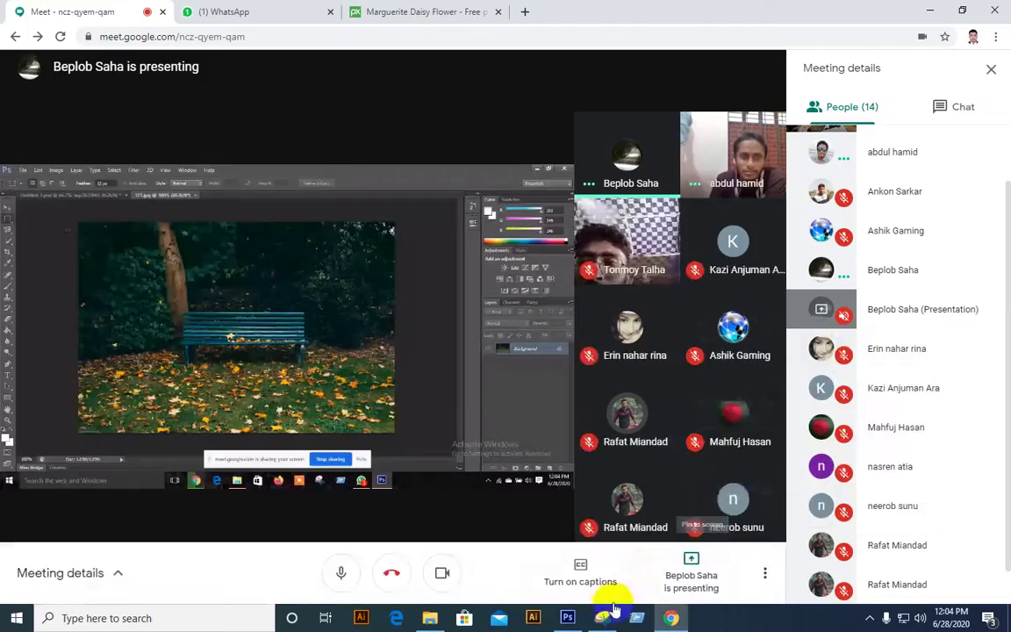
pyautogui.click(725, 368)
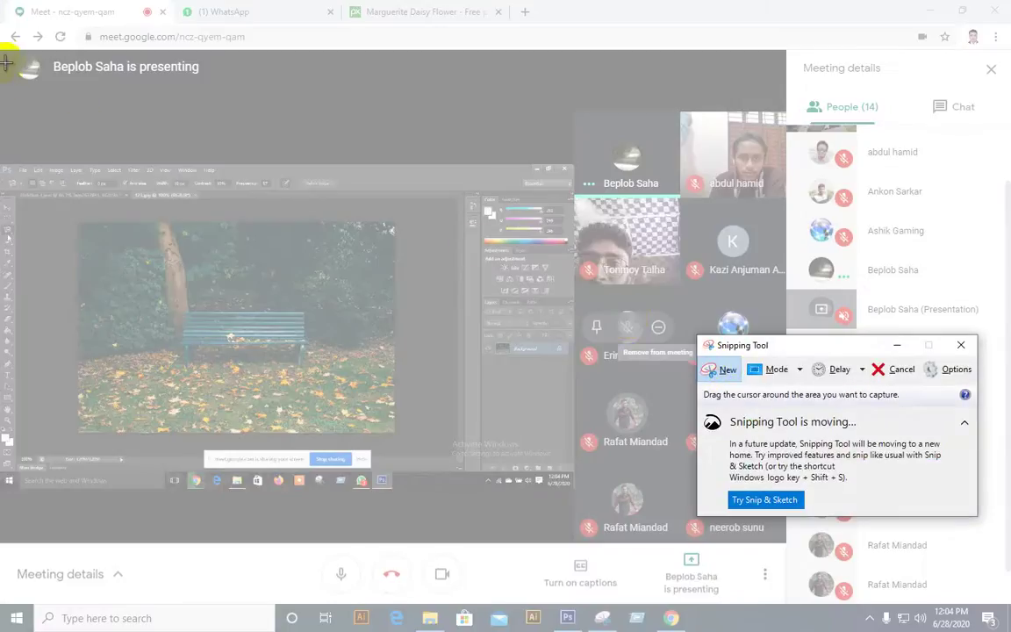
pyautogui.moveTo(5, 51); pyautogui.dragTo(1006, 605)
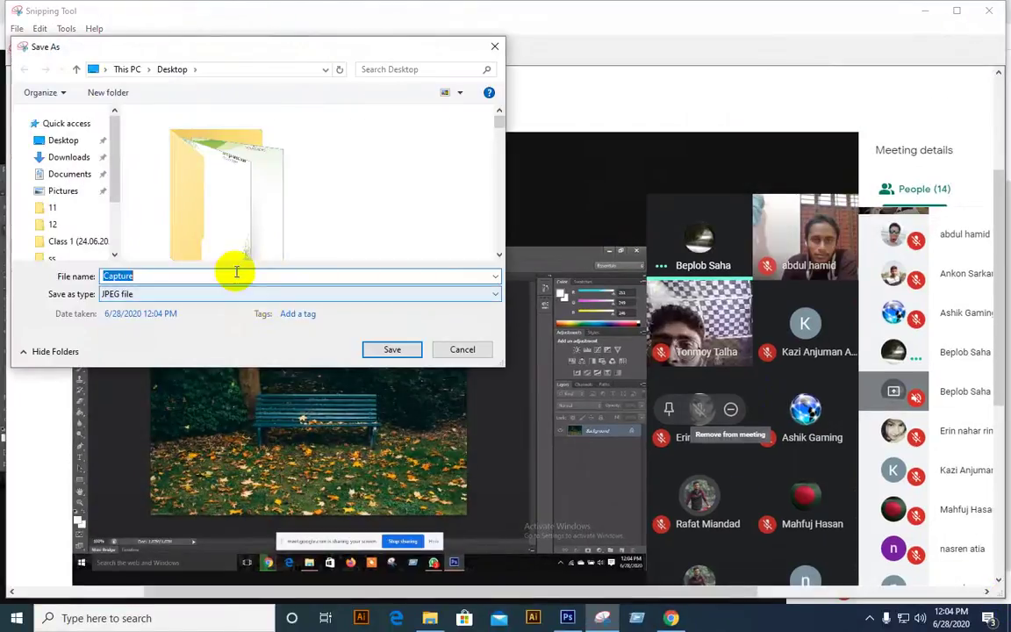
# - Try to save the park bench snip to the Desktop as "Capture 11", declining to replace the existing file
pyautogui.click(235, 271)
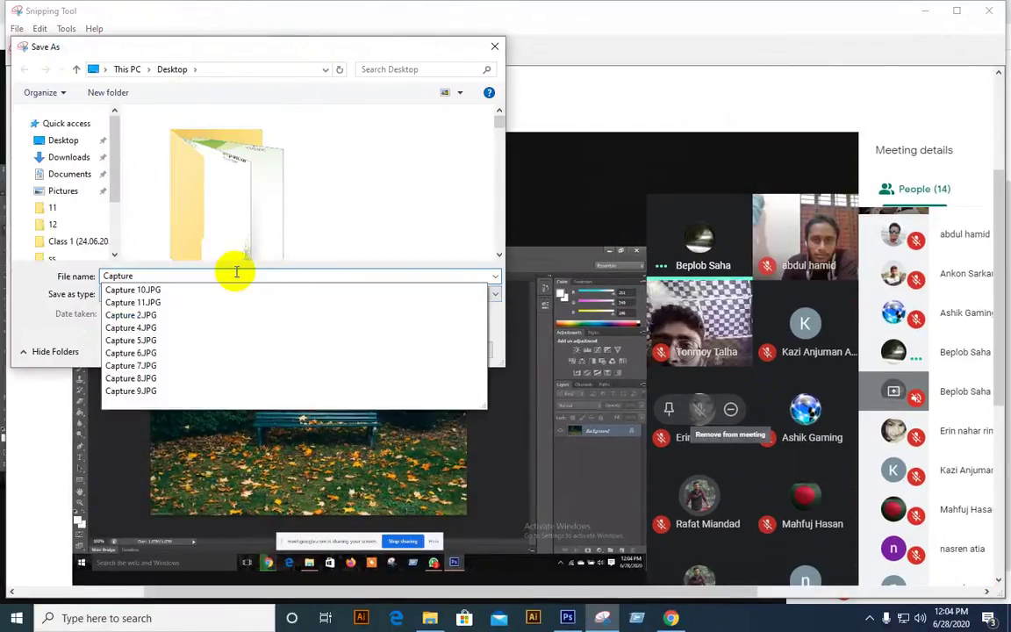
pyautogui.write('11')
pyautogui.press('Return')
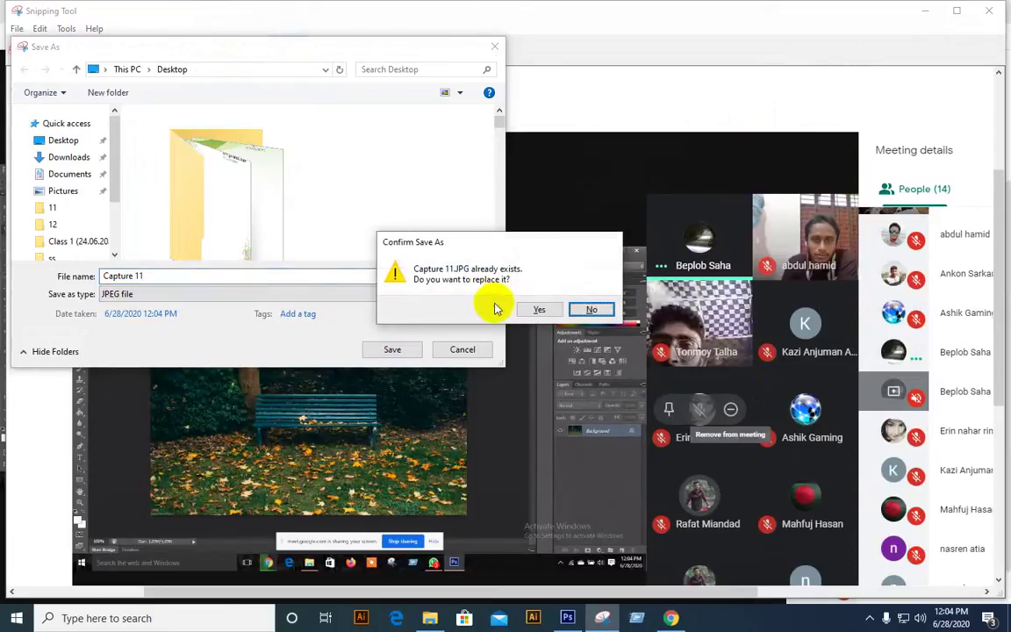
pyautogui.click(579, 310)
# - Save the park bench snip to the Desktop as JPEG "Capture 12" and close the snip
pyautogui.click(241, 279)
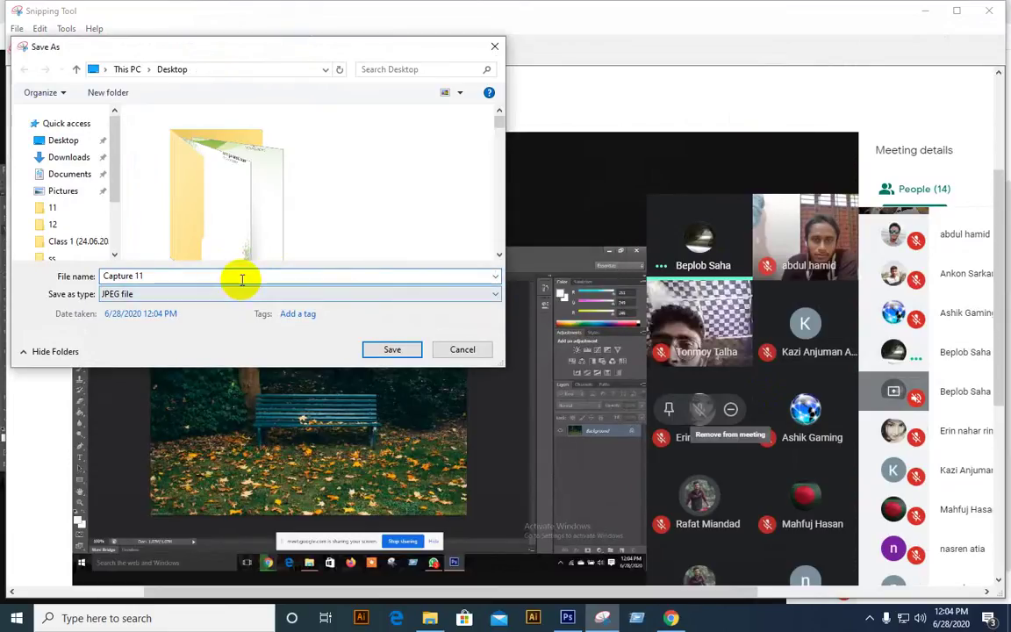
pyautogui.press('BackSpace')
pyautogui.write('2')
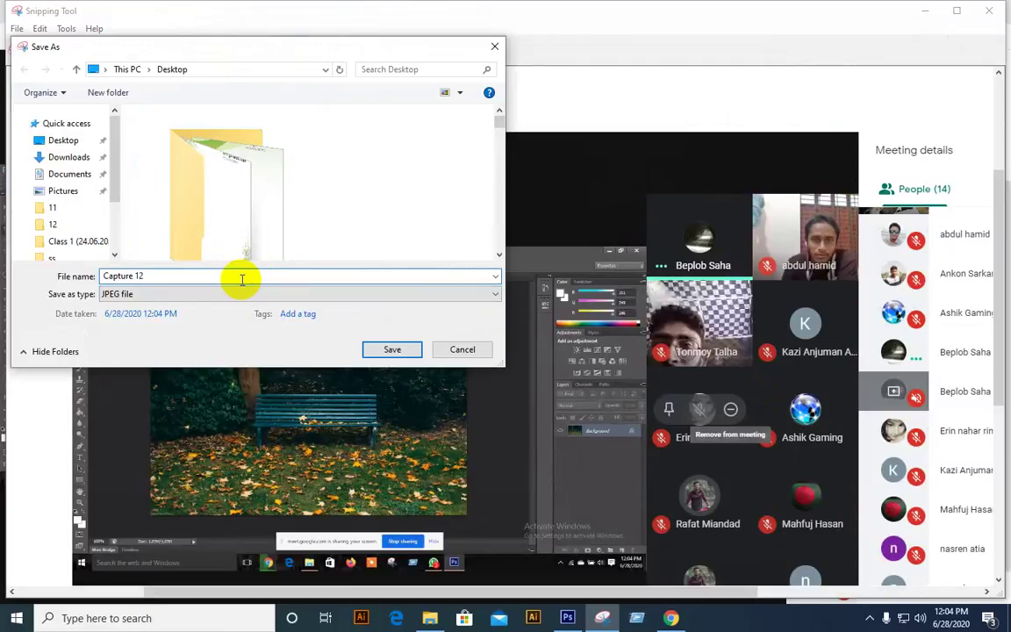
pyautogui.press('Return')
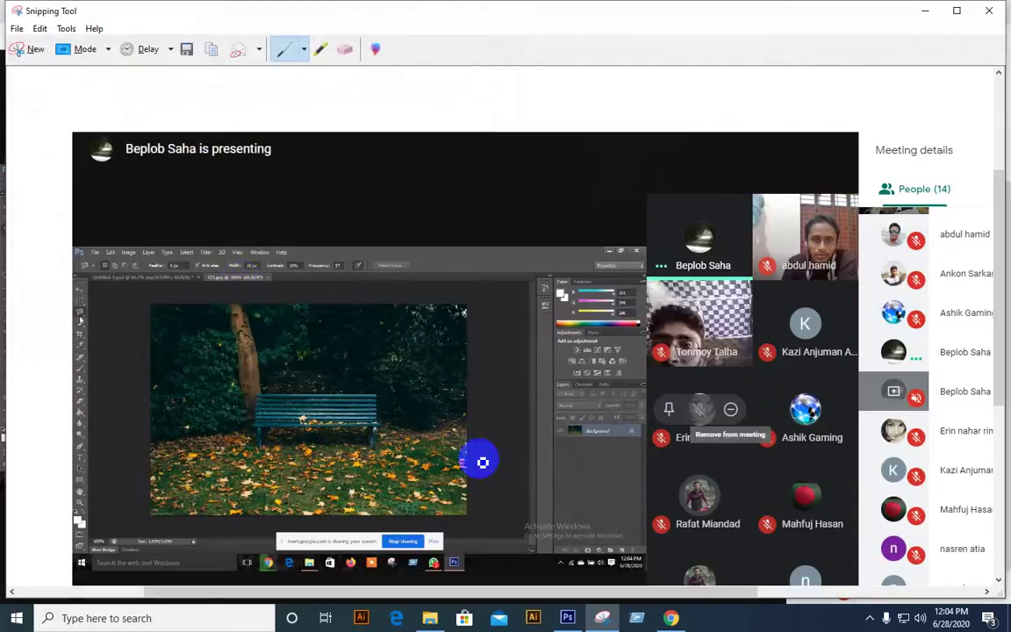
pyautogui.click(992, 15)
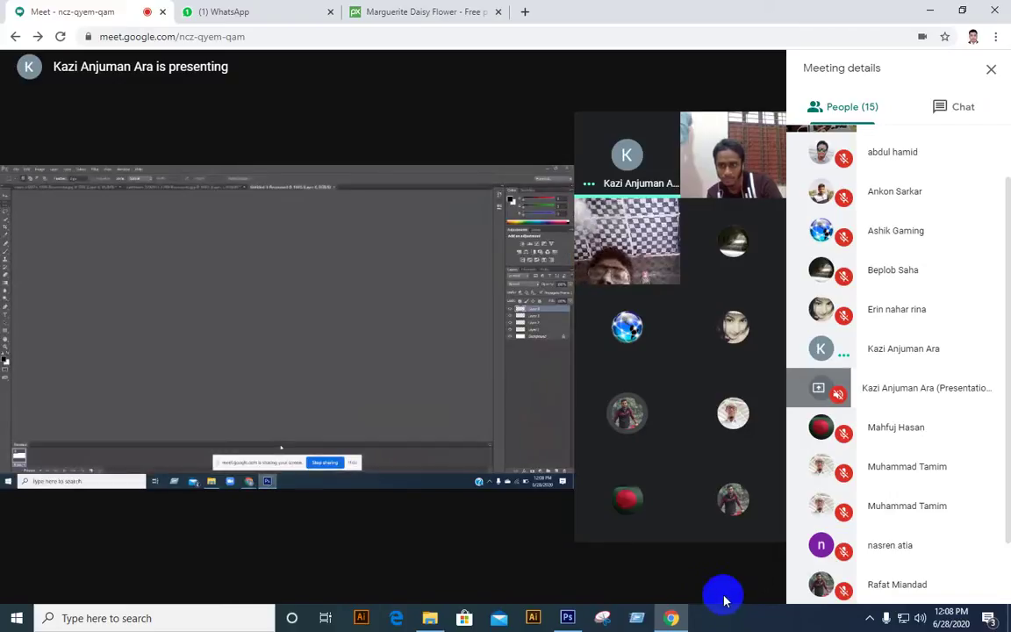
pyautogui.moveTo(671, 616)
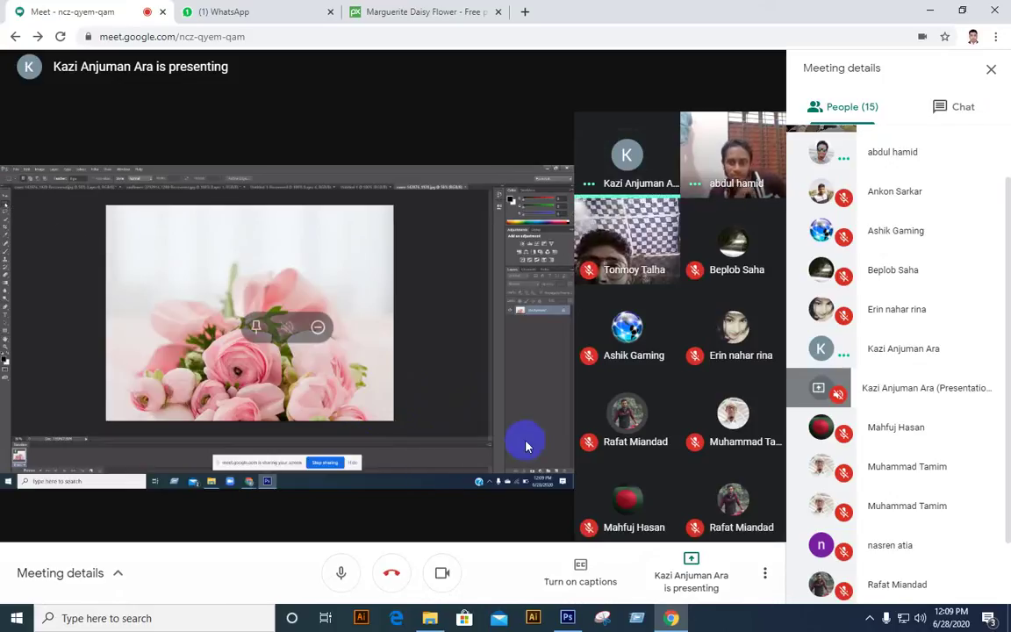
pyautogui.click(580, 615)
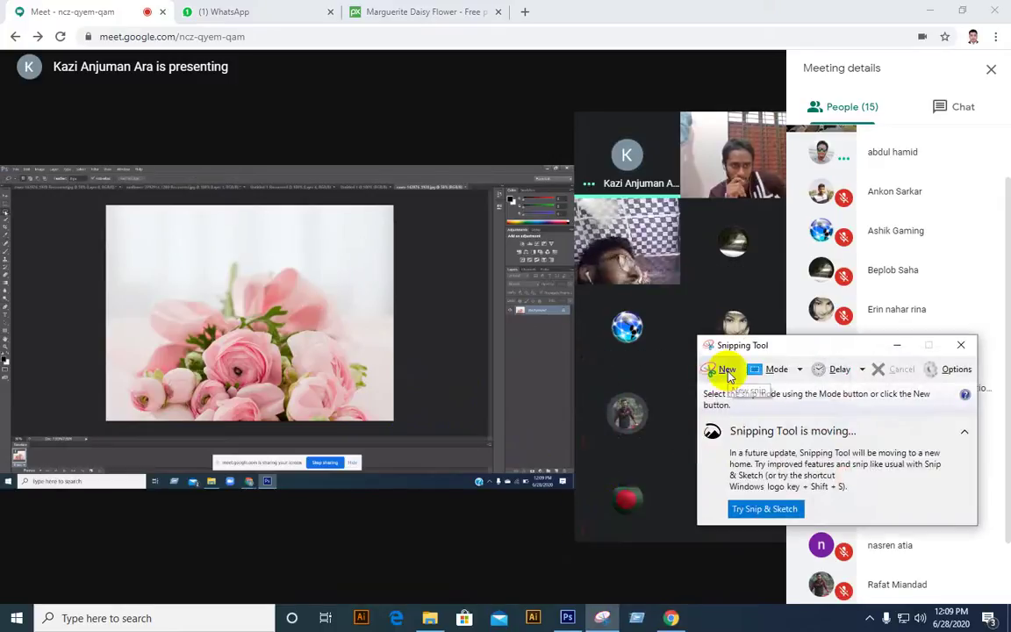
pyautogui.click(727, 370)
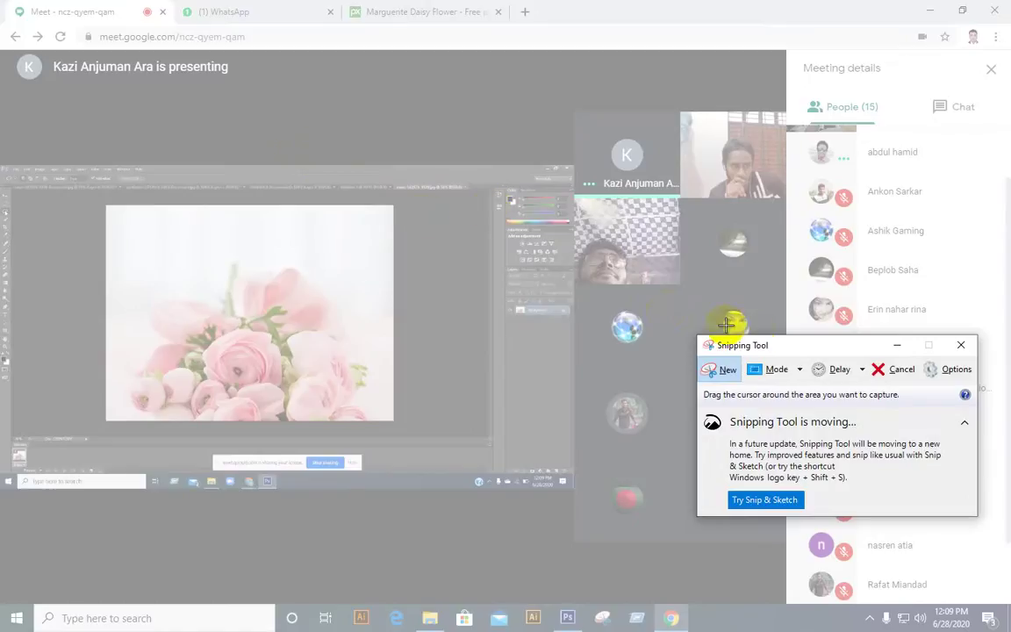
pyautogui.click(897, 369)
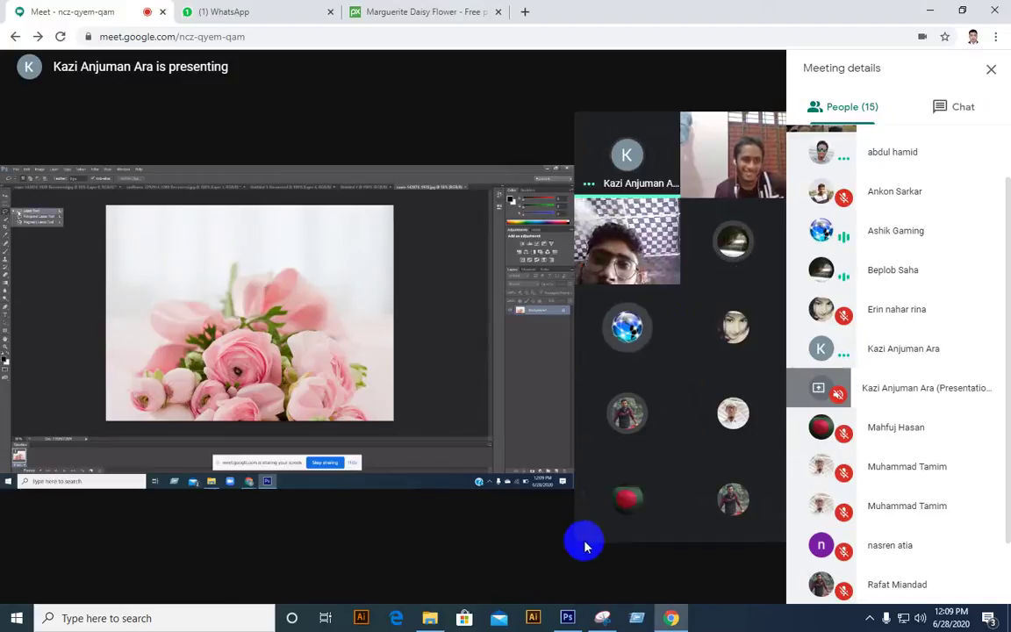
# - Snip the Google Meet page showing the pink flower presentation, save it to the Desktop as JPEG "Capture 13", and close the snip
pyautogui.click(603, 618)
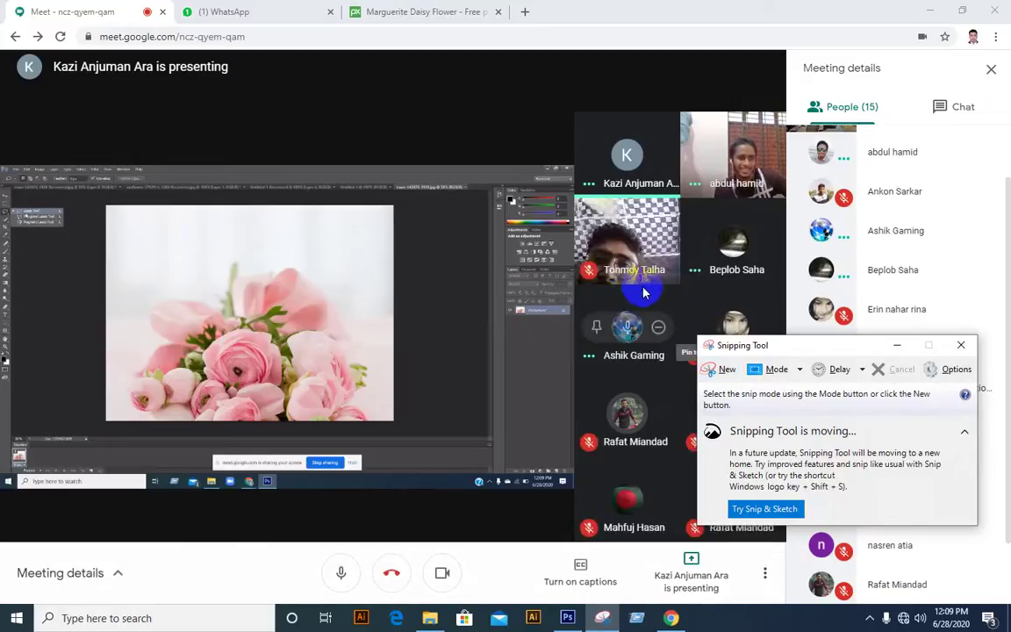
pyautogui.click(725, 369)
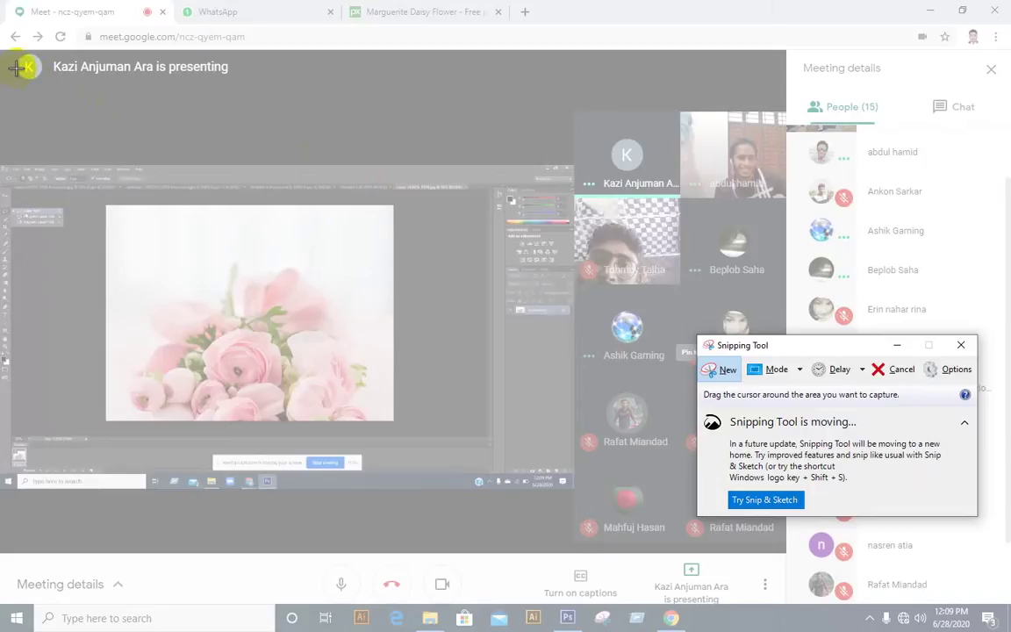
pyautogui.moveTo(2, 50); pyautogui.dragTo(1006, 602)
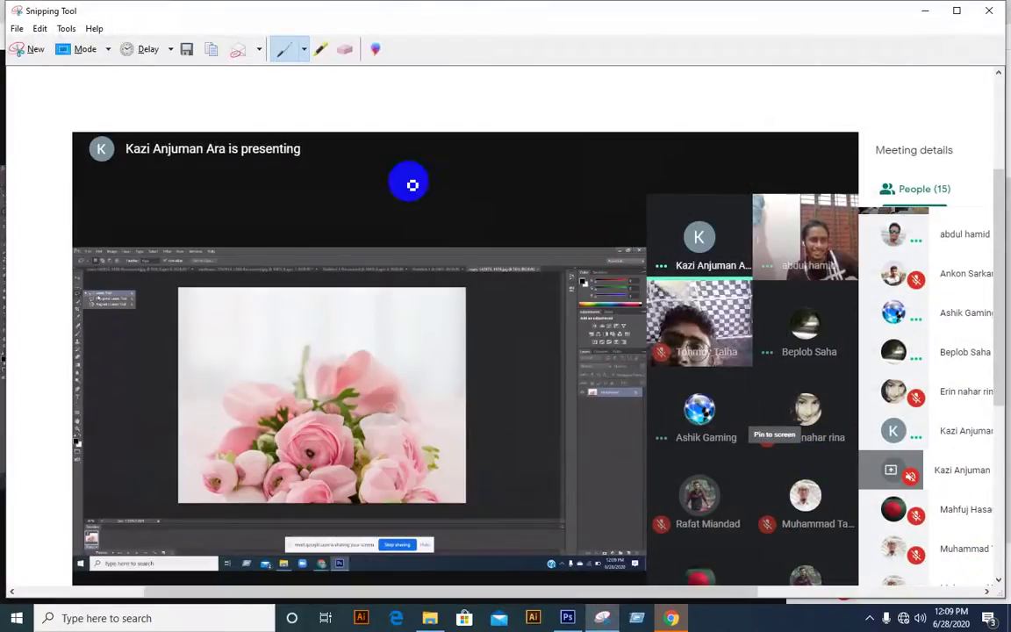
pyautogui.click(189, 50)
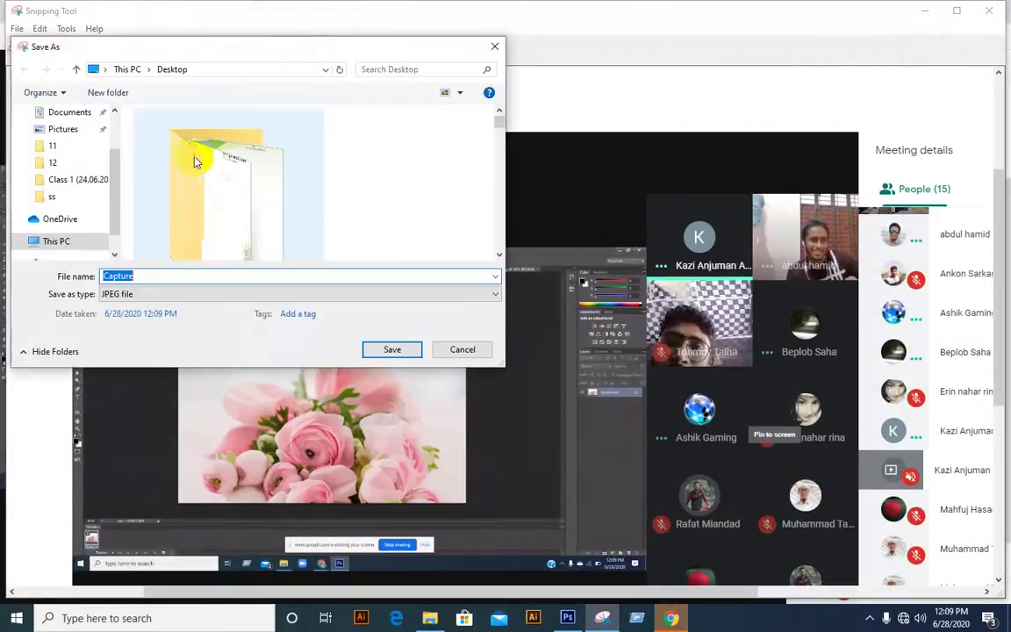
pyautogui.click(223, 277)
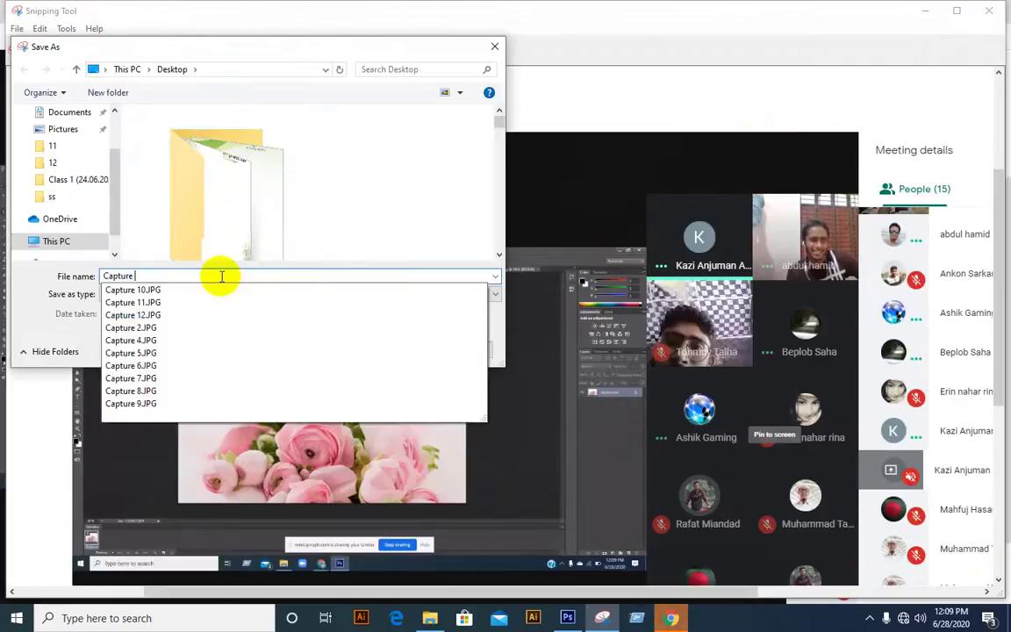
pyautogui.write('13')
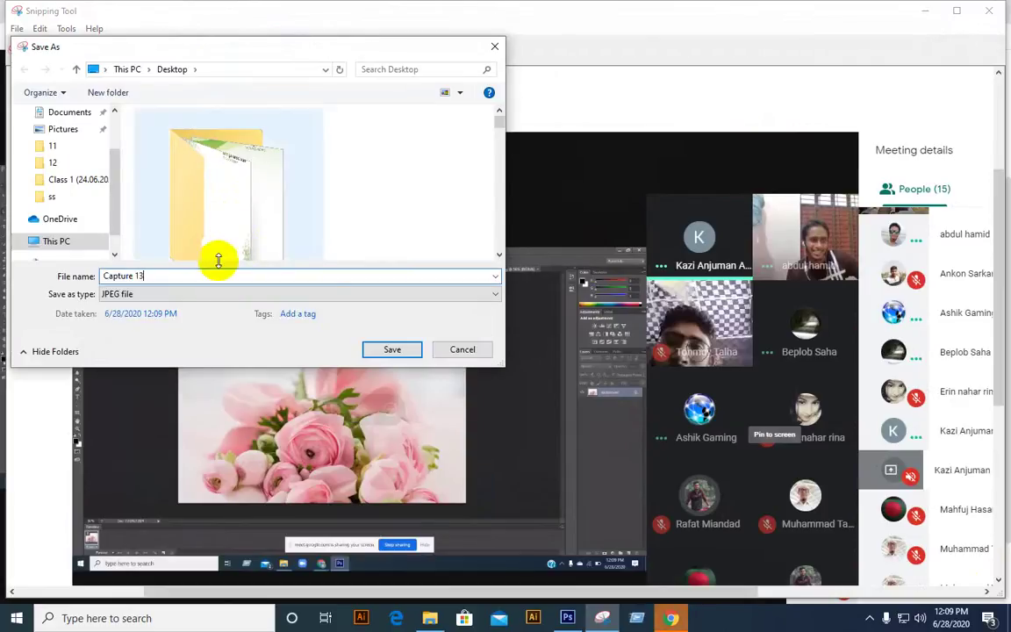
pyautogui.click(386, 350)
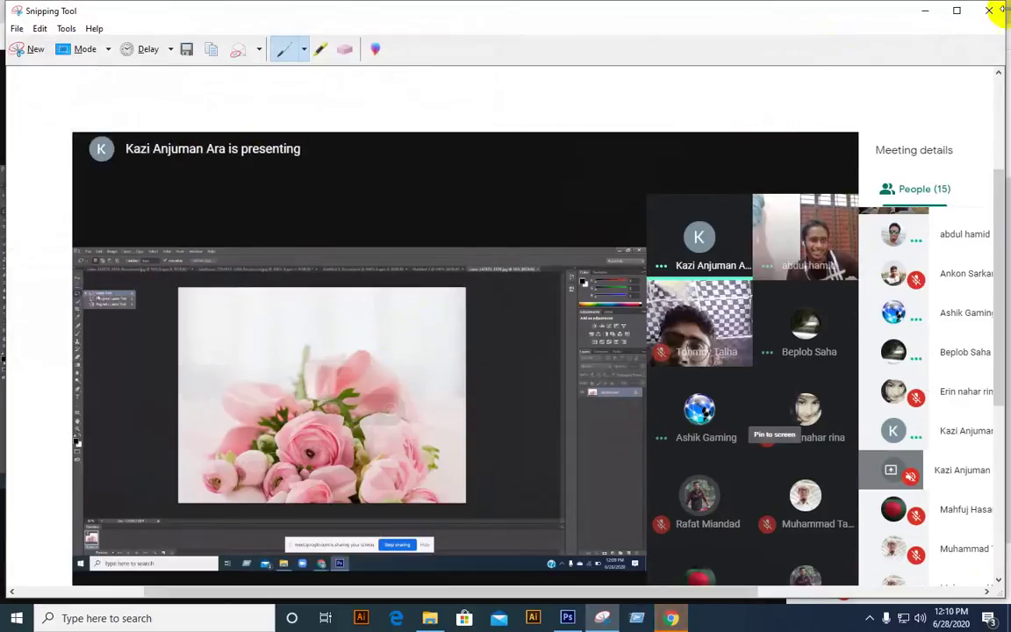
pyautogui.click(992, 12)
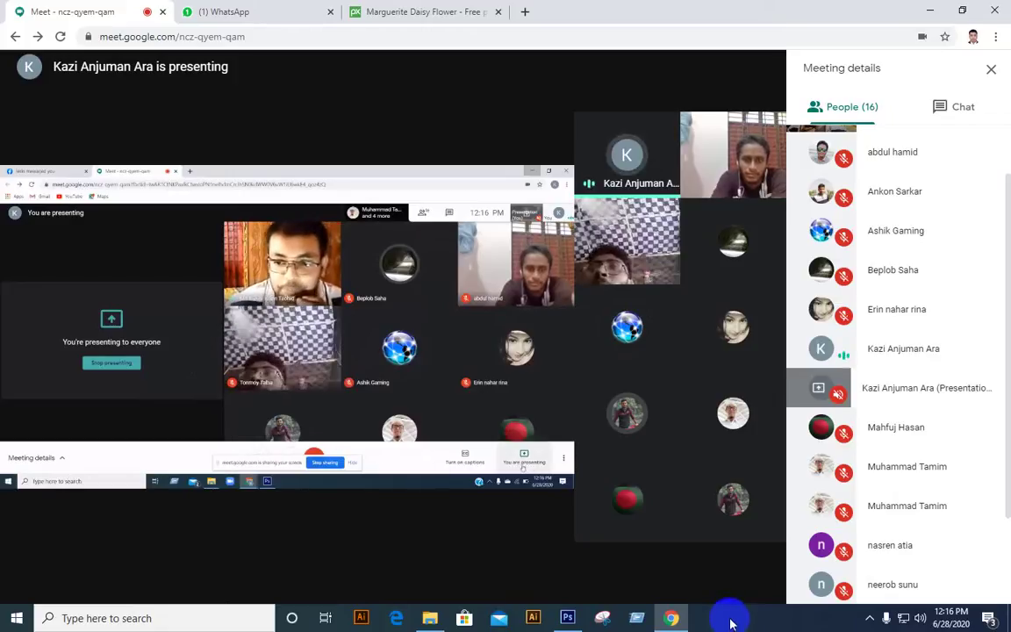
pyautogui.moveTo(673, 569)
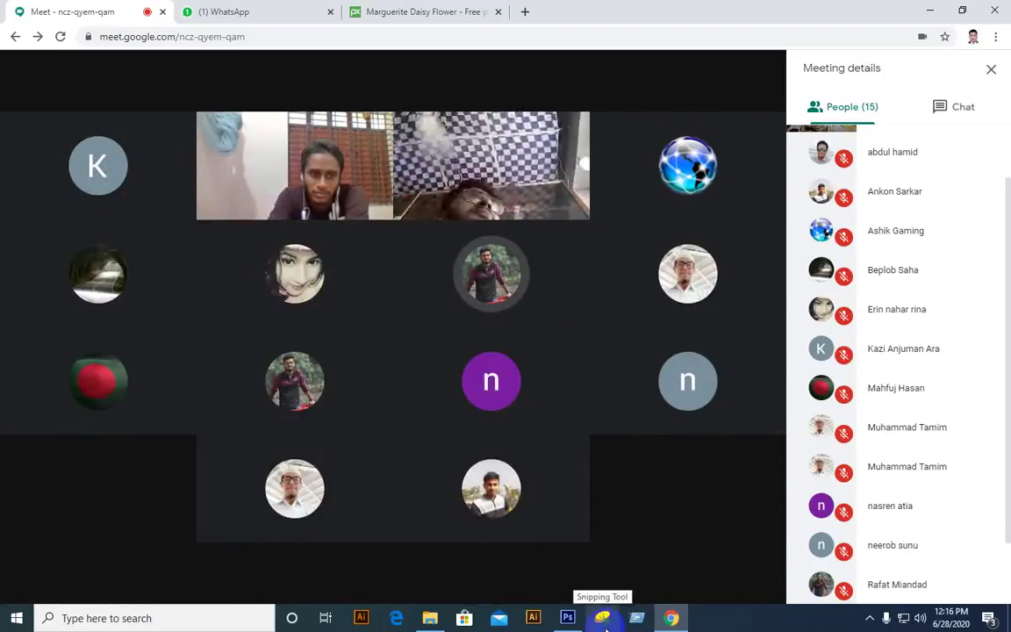
pyautogui.click(606, 629)
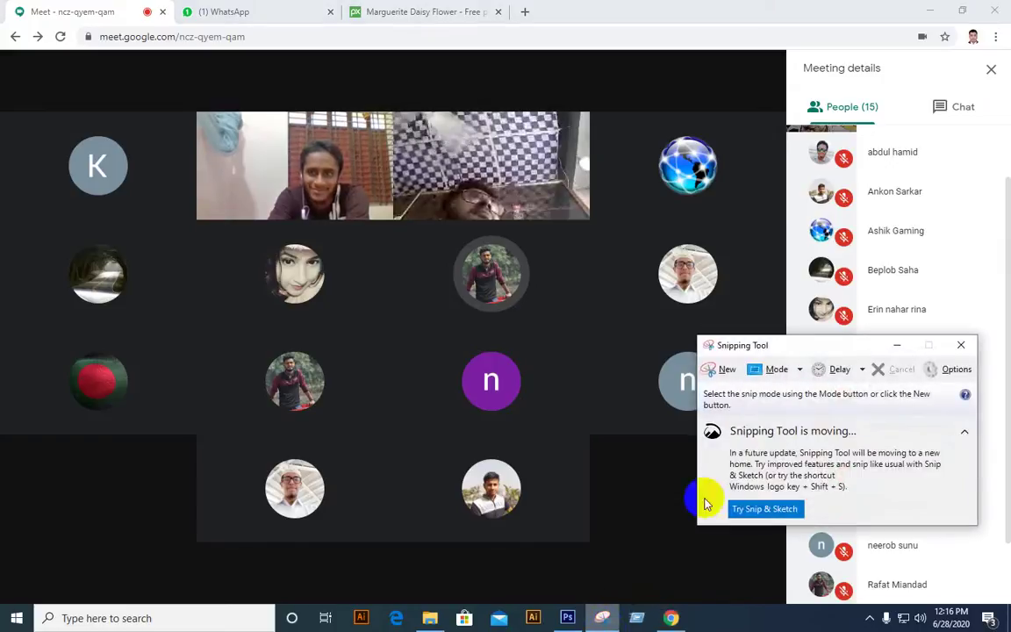
pyautogui.click(725, 372)
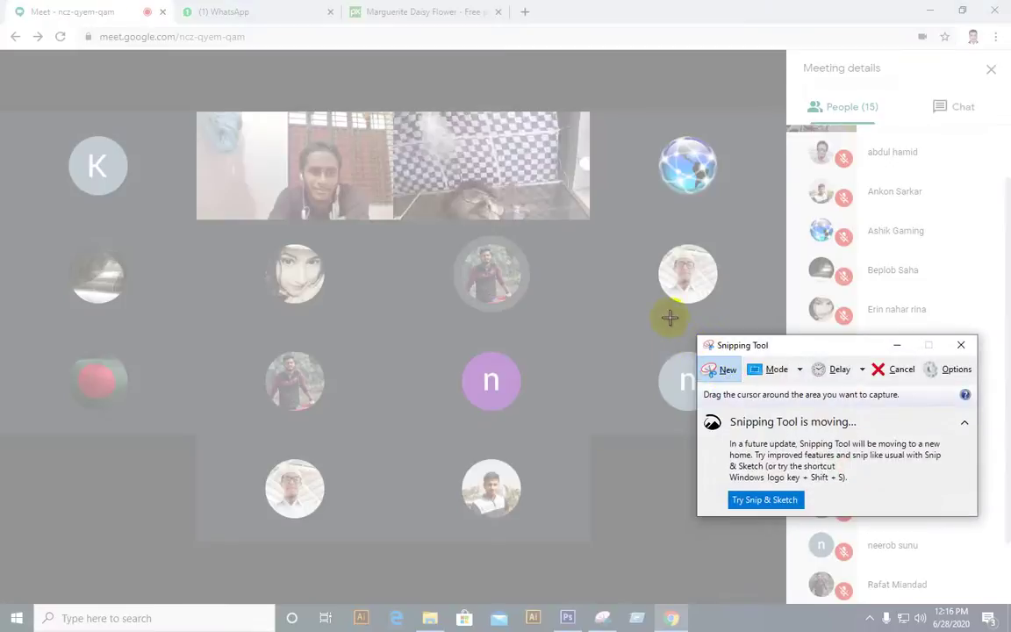
pyautogui.click(962, 345)
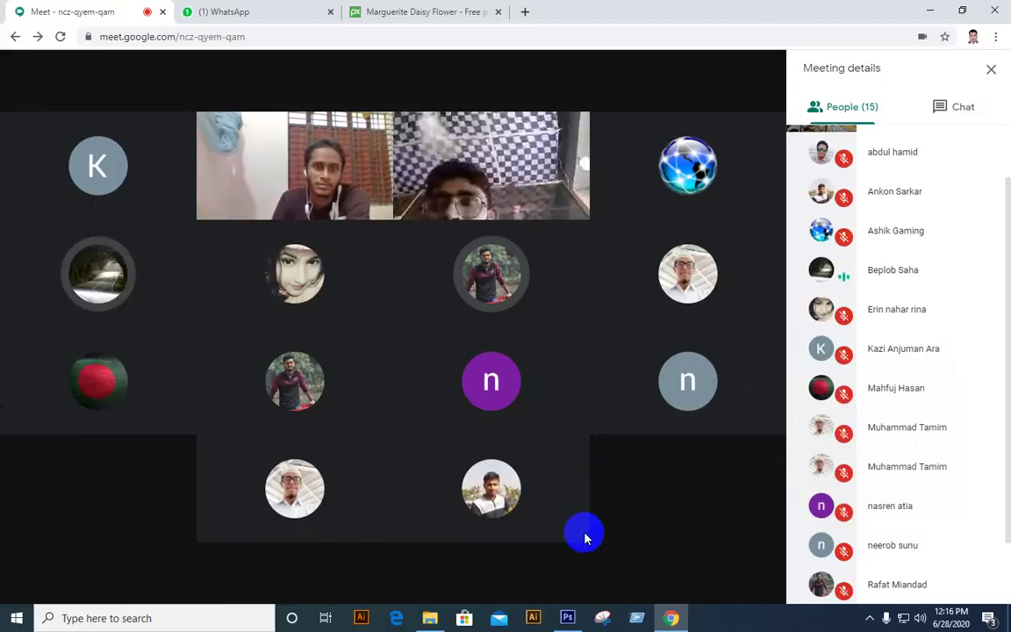
pyautogui.click(634, 620)
pyautogui.click(635, 619)
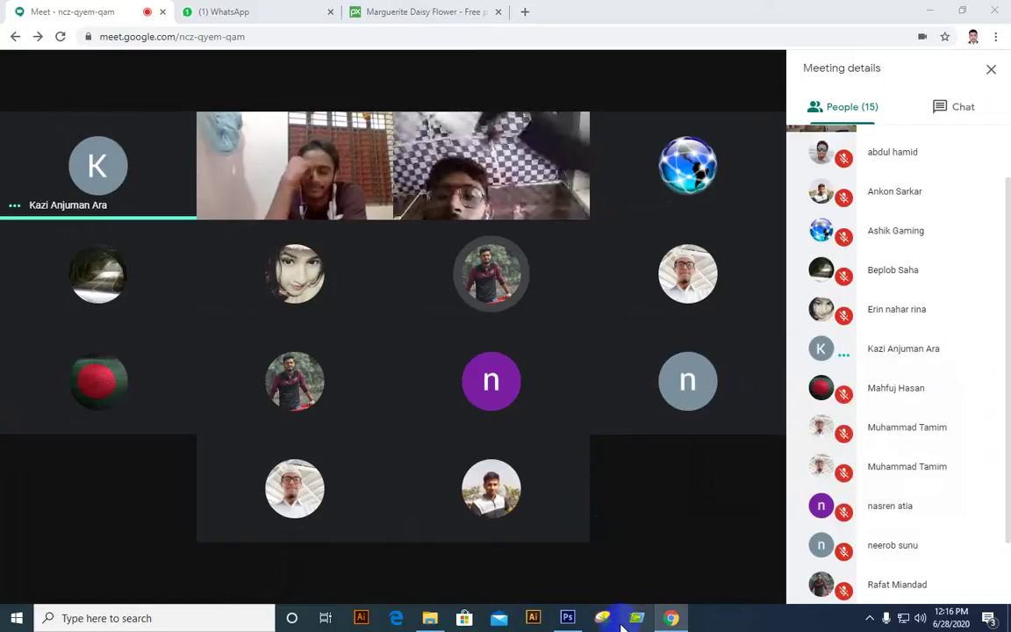
pyautogui.click(638, 606)
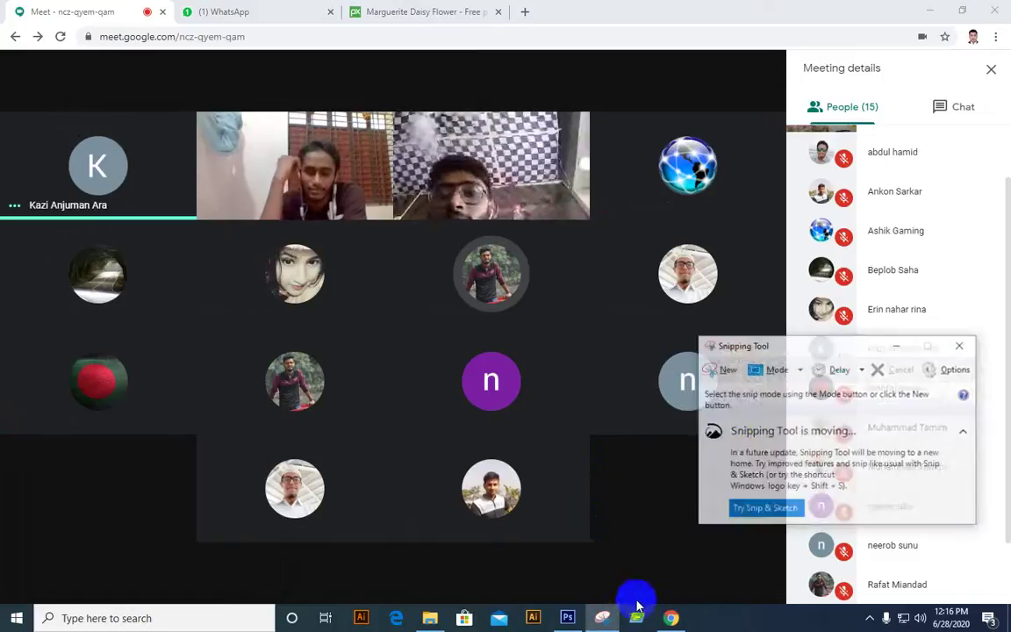
pyautogui.click(722, 370)
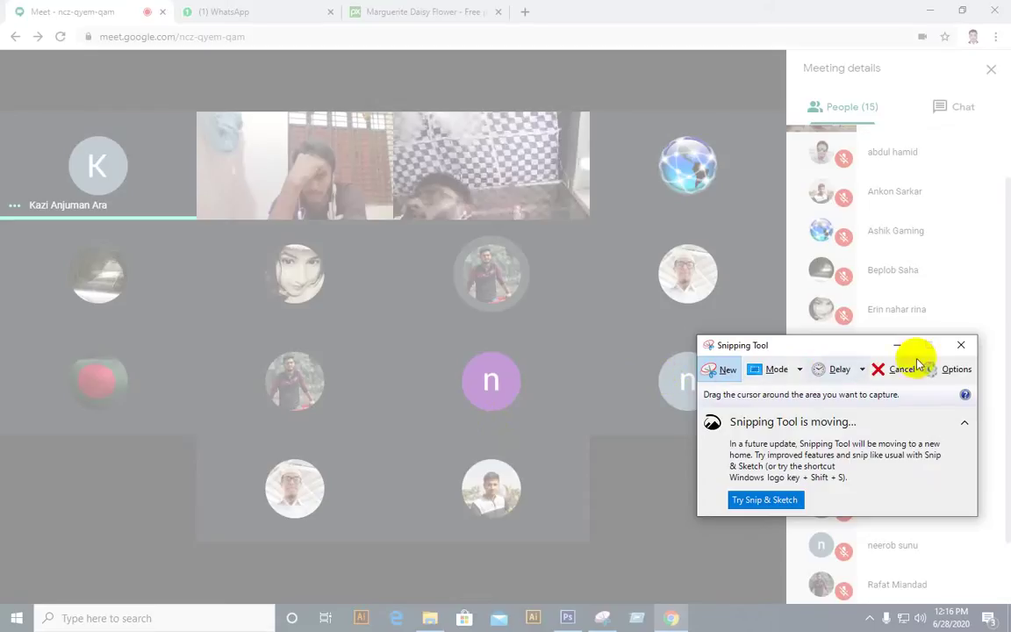
pyautogui.click(961, 345)
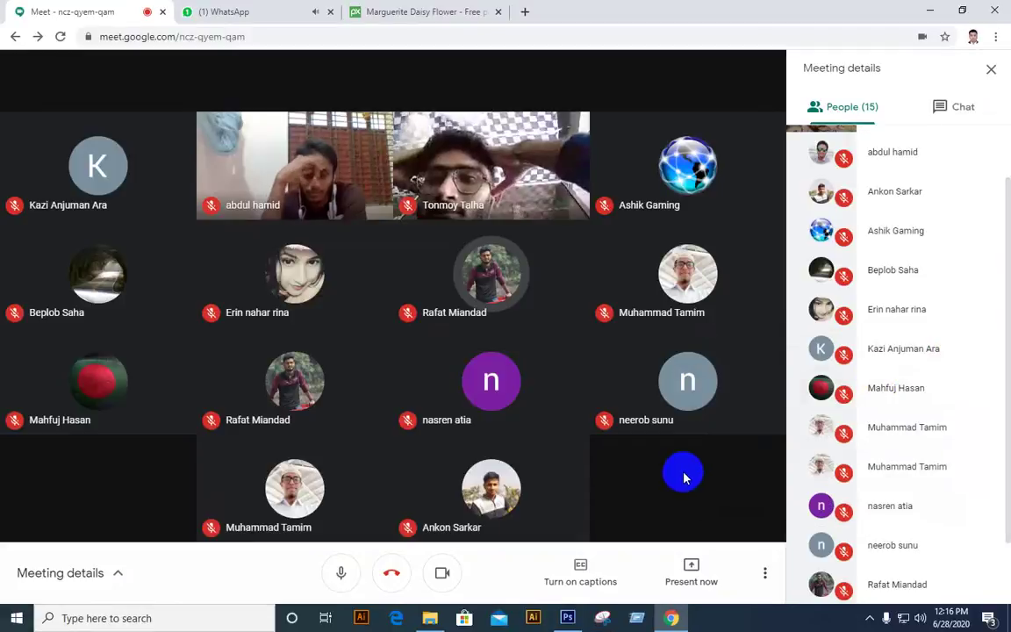
pyautogui.click(639, 618)
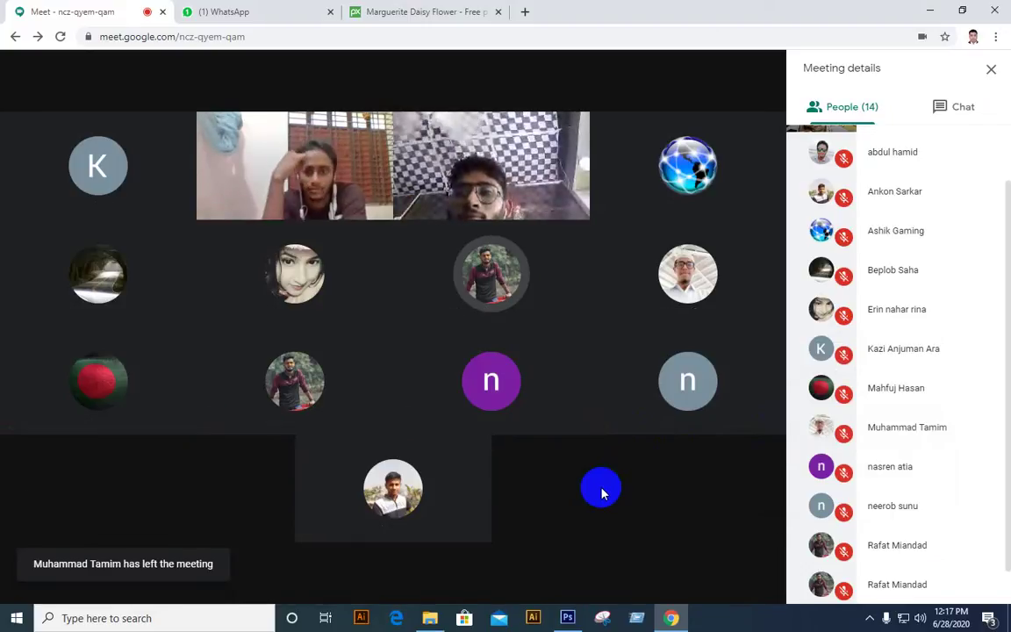
pyautogui.click(636, 619)
pyautogui.click(637, 618)
pyautogui.click(637, 618)
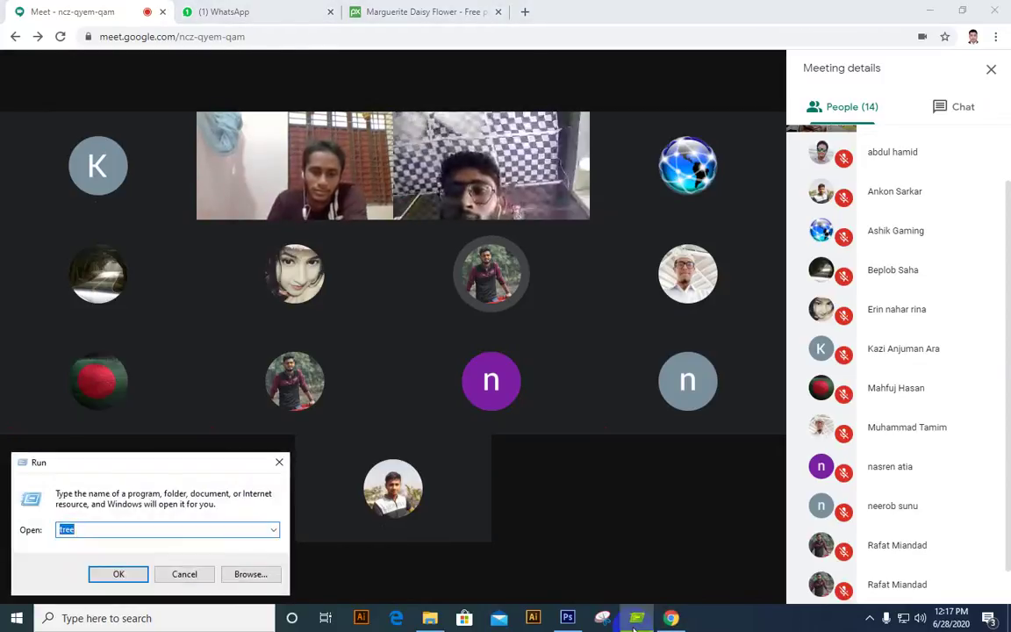
pyautogui.click(636, 618)
pyautogui.click(637, 618)
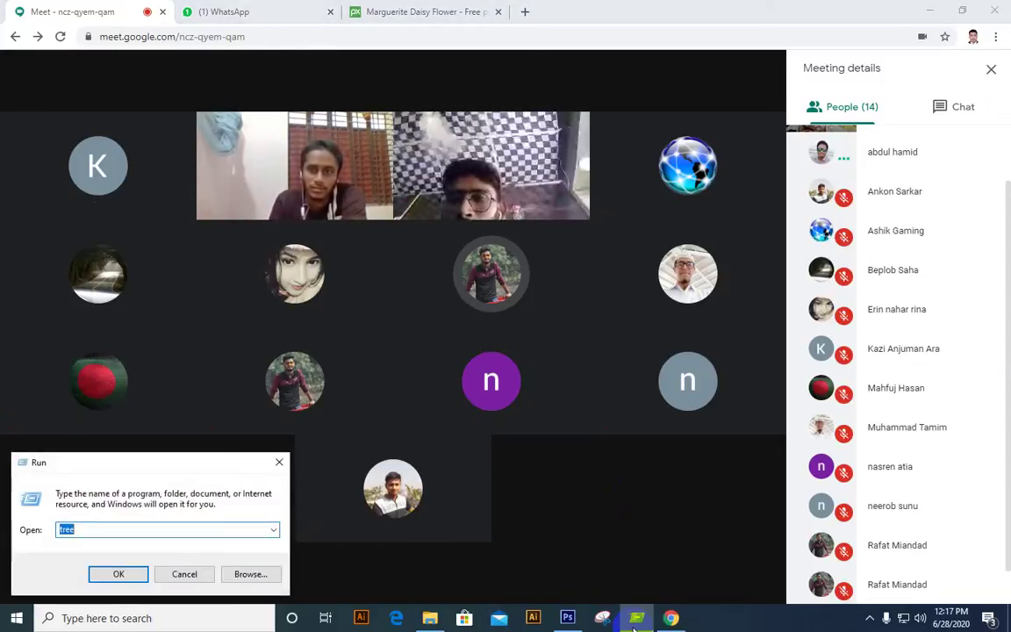
pyautogui.press('Return')
pyautogui.click(669, 618)
pyautogui.moveTo(669, 615)
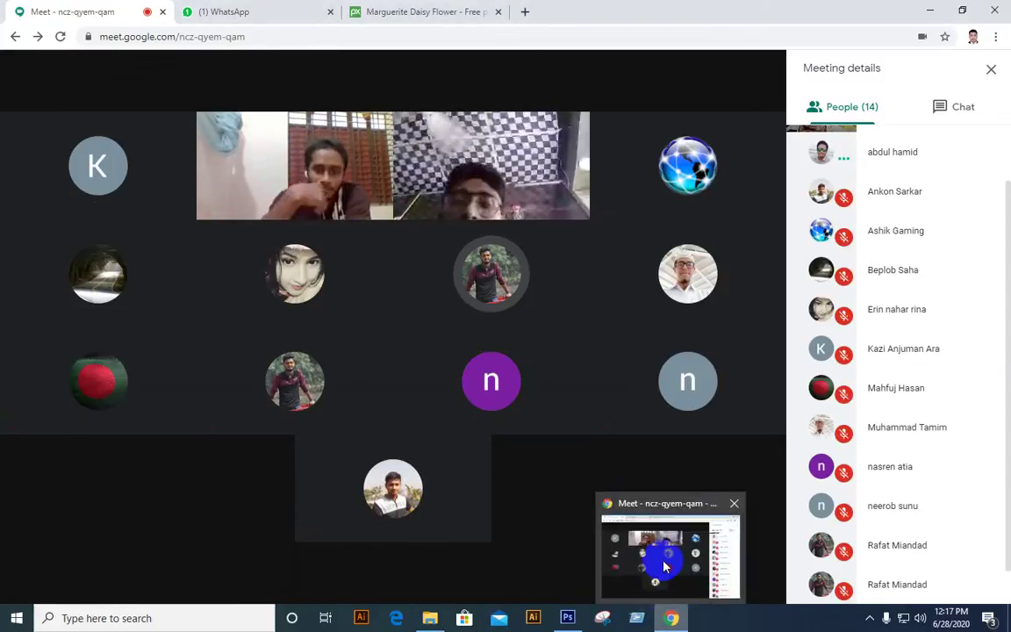
pyautogui.click(571, 618)
pyautogui.click(570, 619)
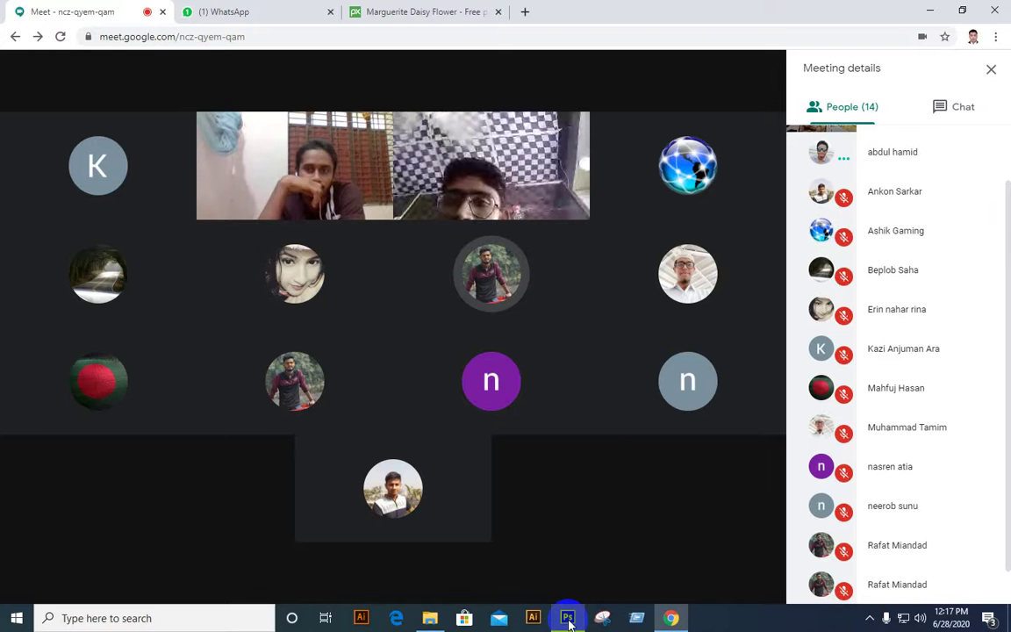
pyautogui.click(569, 620)
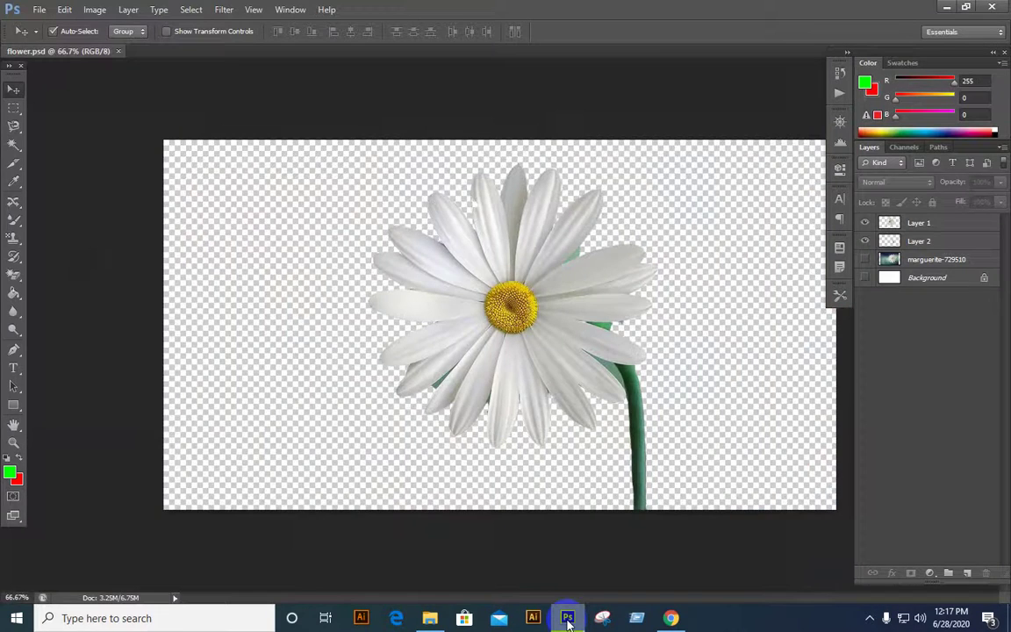
pyautogui.click(569, 620)
pyautogui.click(632, 619)
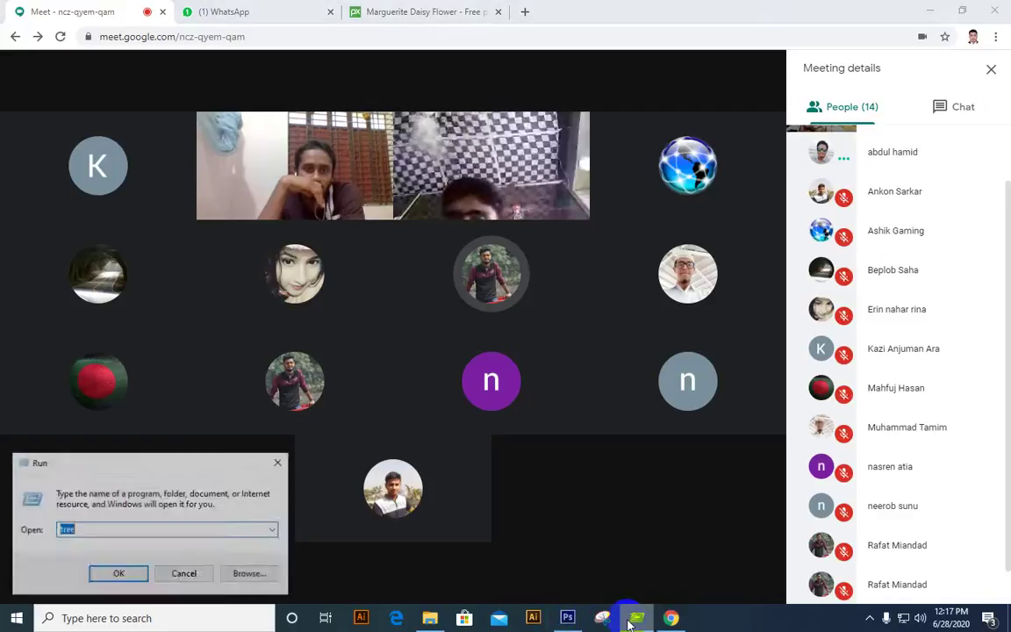
pyautogui.click(631, 620)
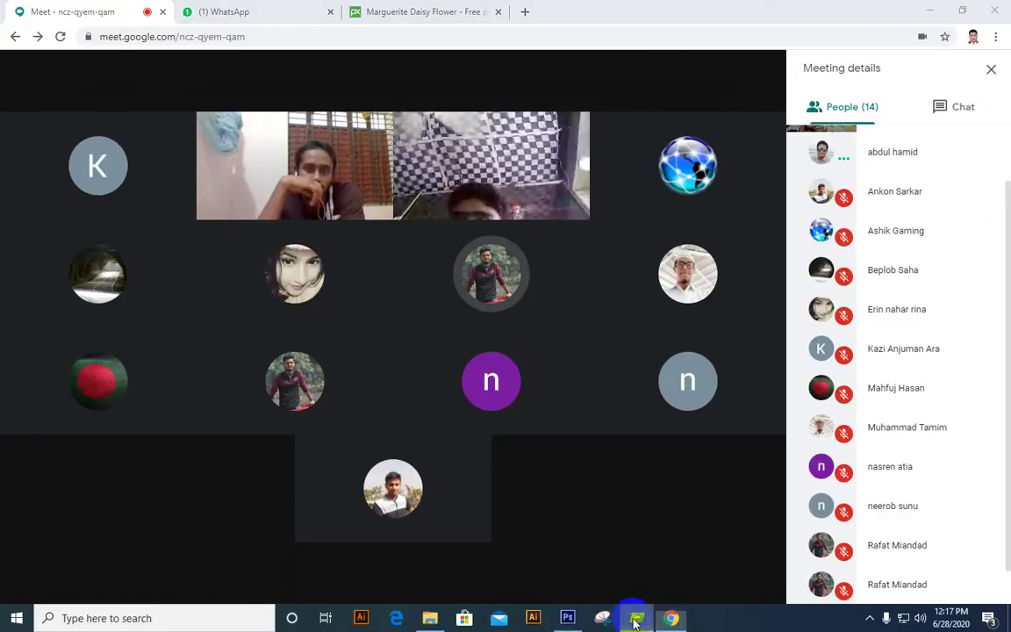
pyautogui.click(636, 620)
pyautogui.click(635, 620)
pyautogui.click(635, 620)
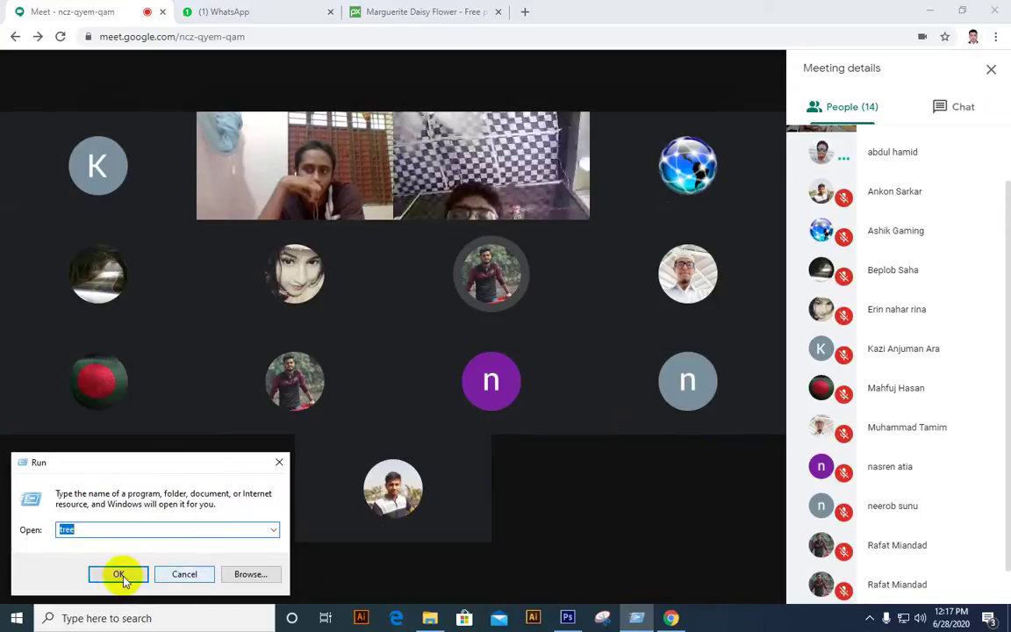
pyautogui.click(120, 575)
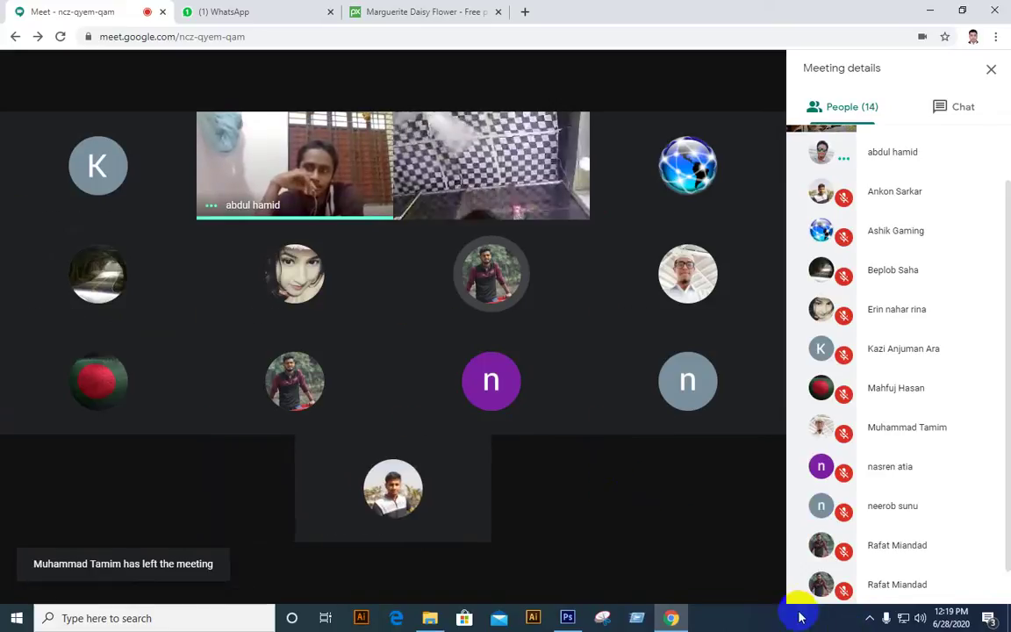
pyautogui.click(773, 622)
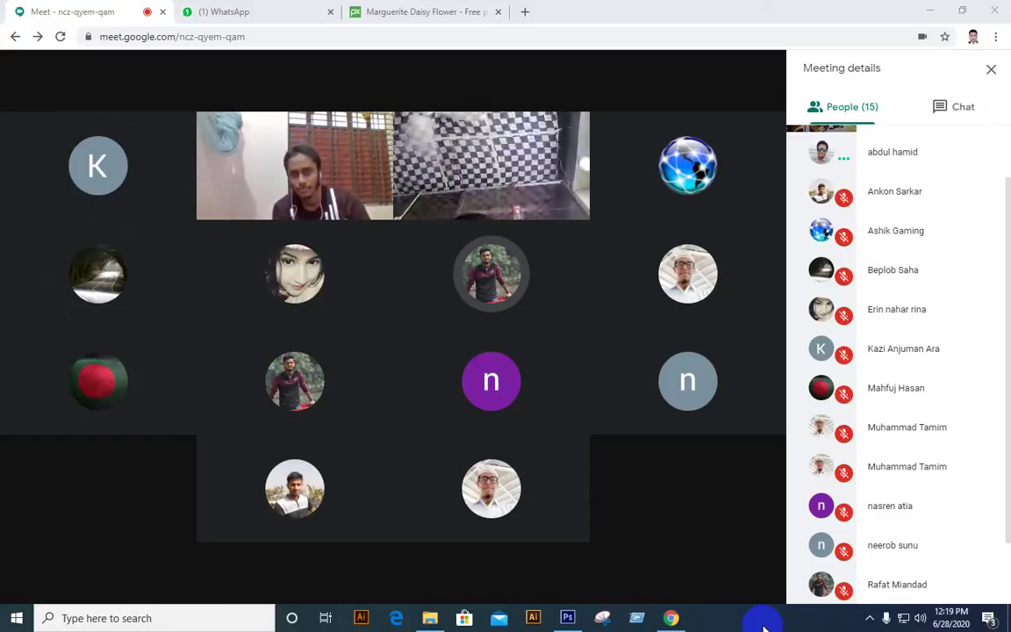
# - Snip the Google Meet page with the participant grid and people list, covering everything between the address bar and the taskbar
pyautogui.moveTo(727, 580)
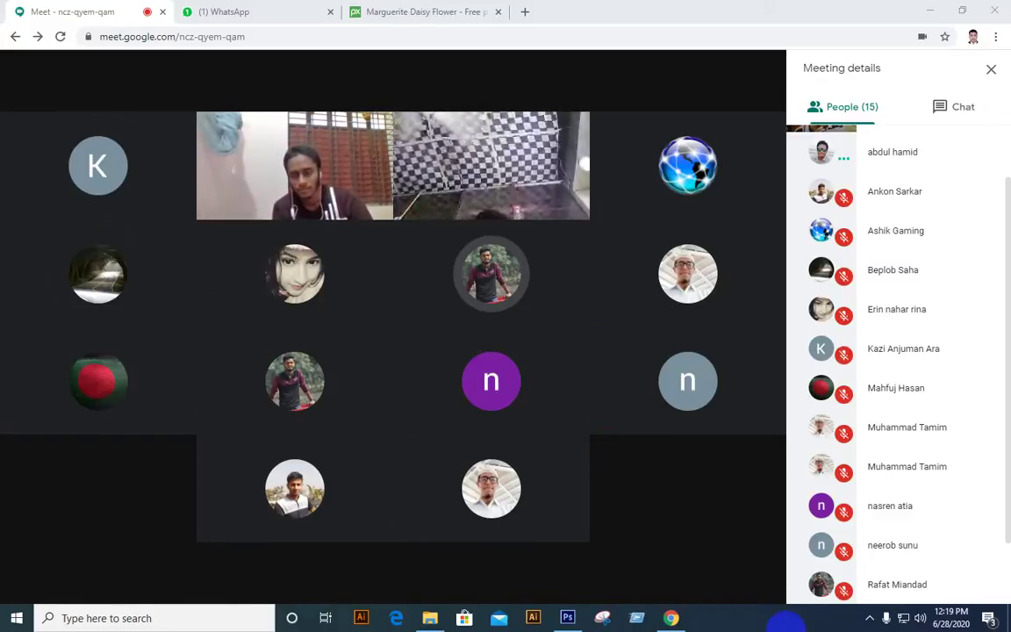
pyautogui.moveTo(750, 439)
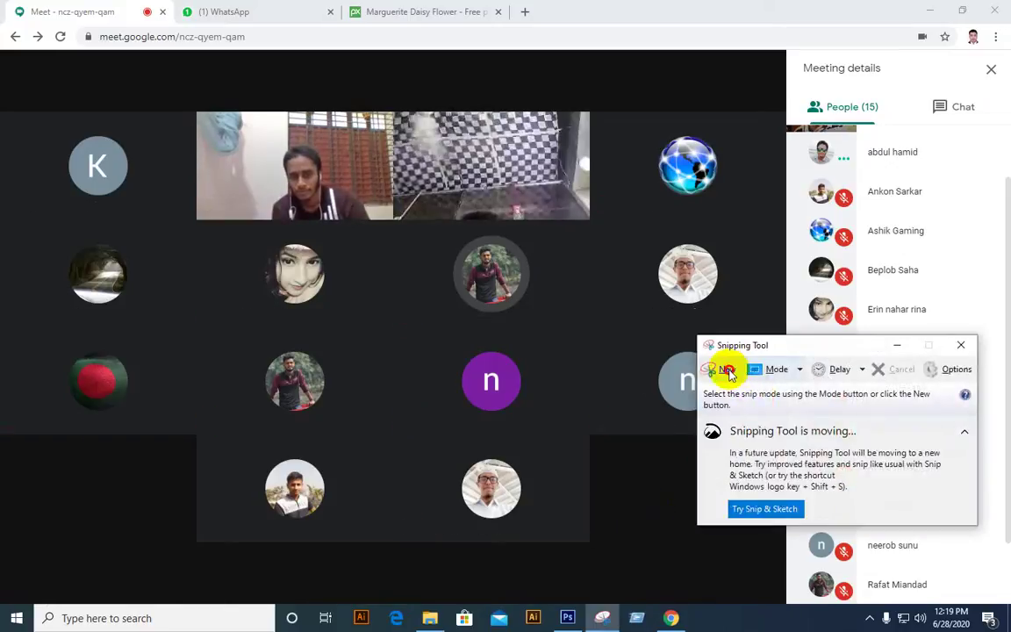
pyautogui.click(728, 370)
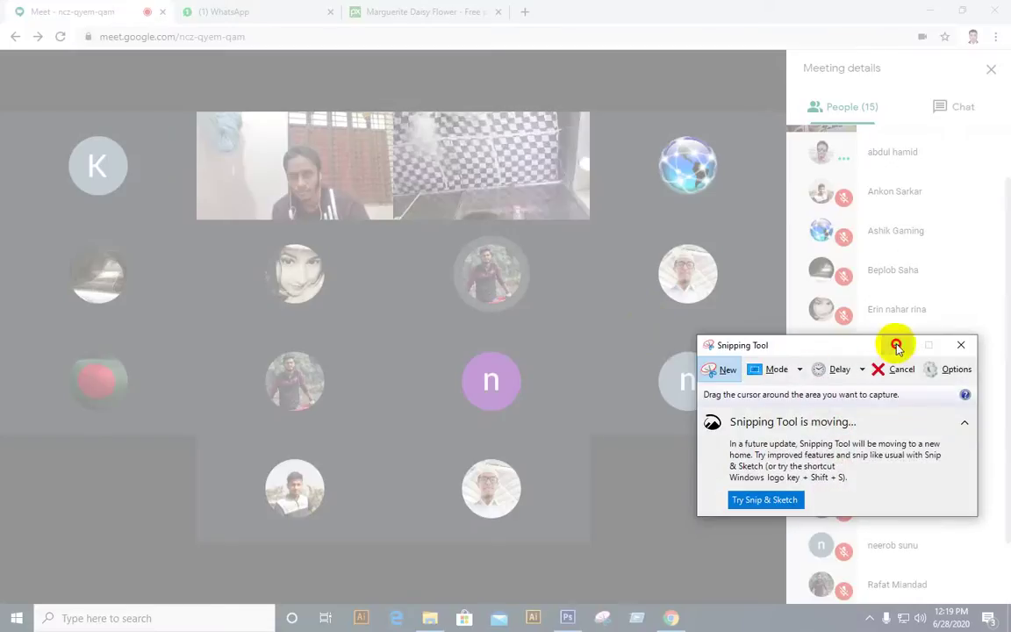
pyautogui.click(896, 345)
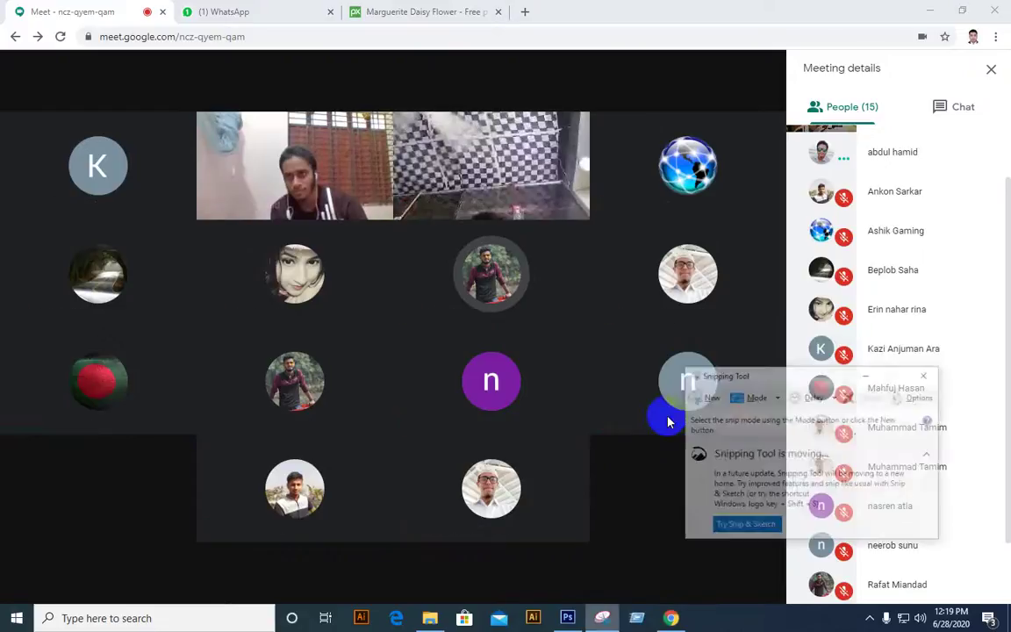
pyautogui.click(722, 370)
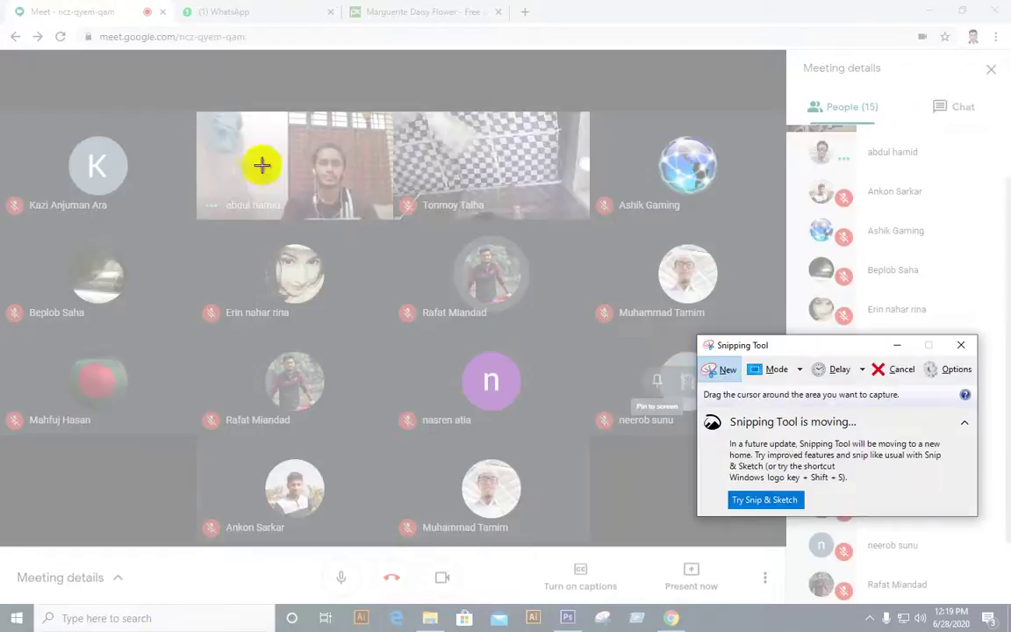
pyautogui.moveTo(2, 51); pyautogui.dragTo(1006, 602)
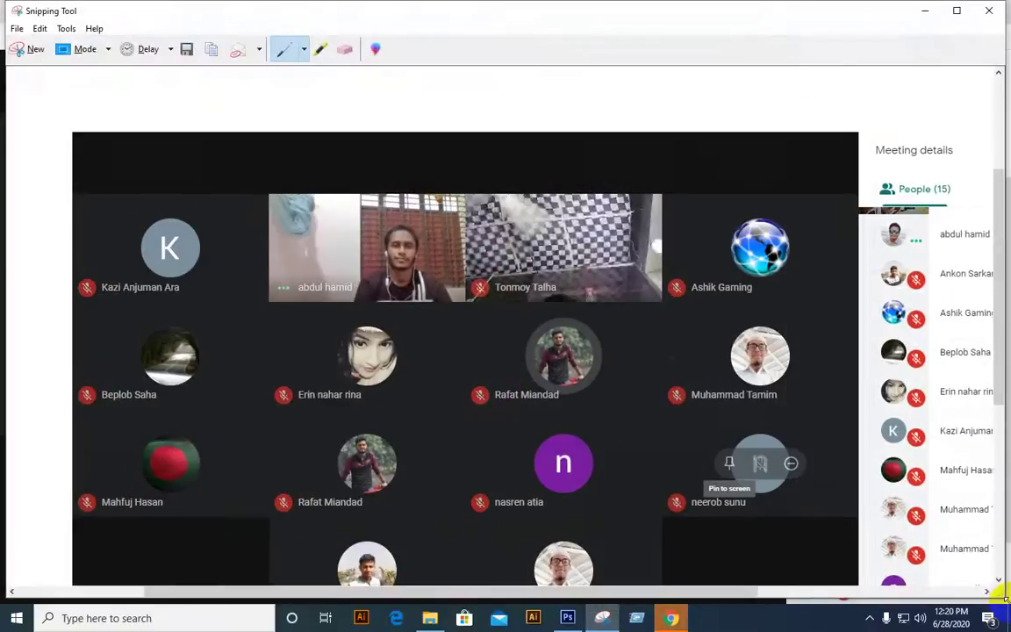
# - Save the participant grid snip to the Desktop as JPEG "Capture 14" and close the snip
pyautogui.click(188, 51)
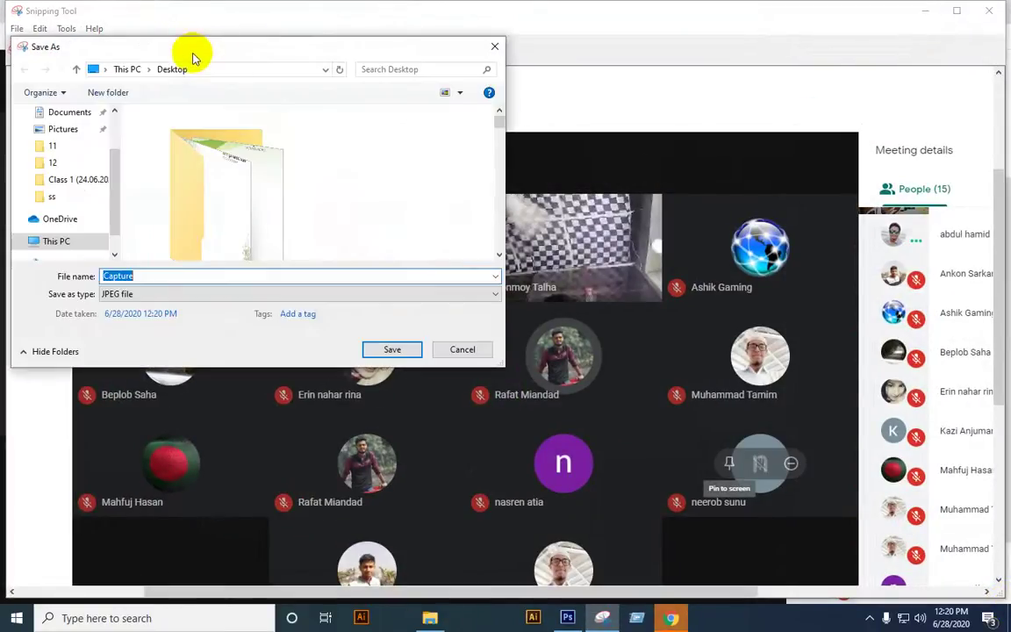
pyautogui.click(303, 278)
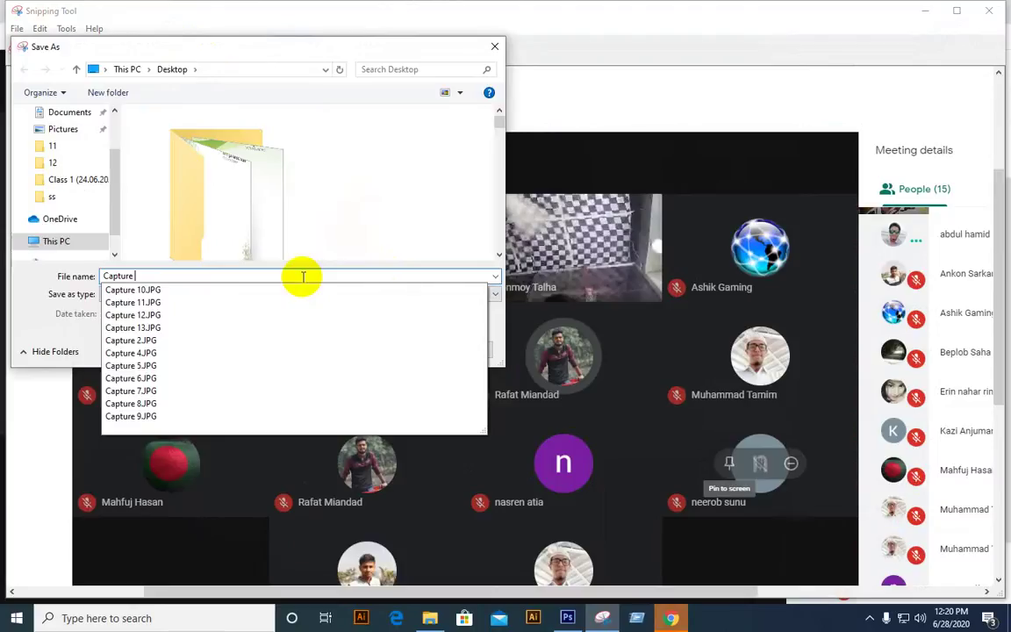
pyautogui.write('14')
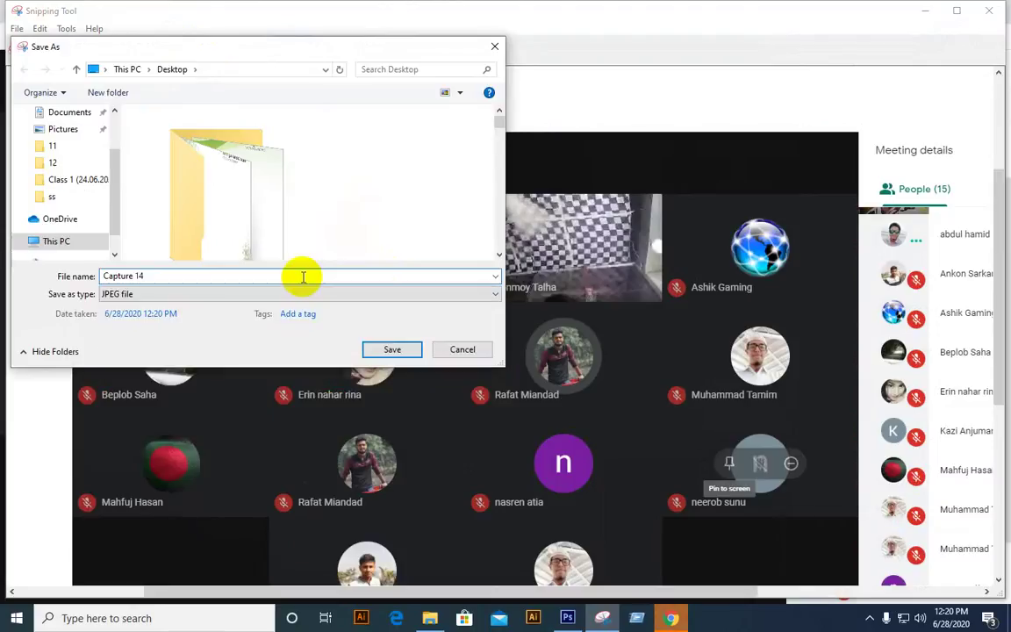
pyautogui.press('Return')
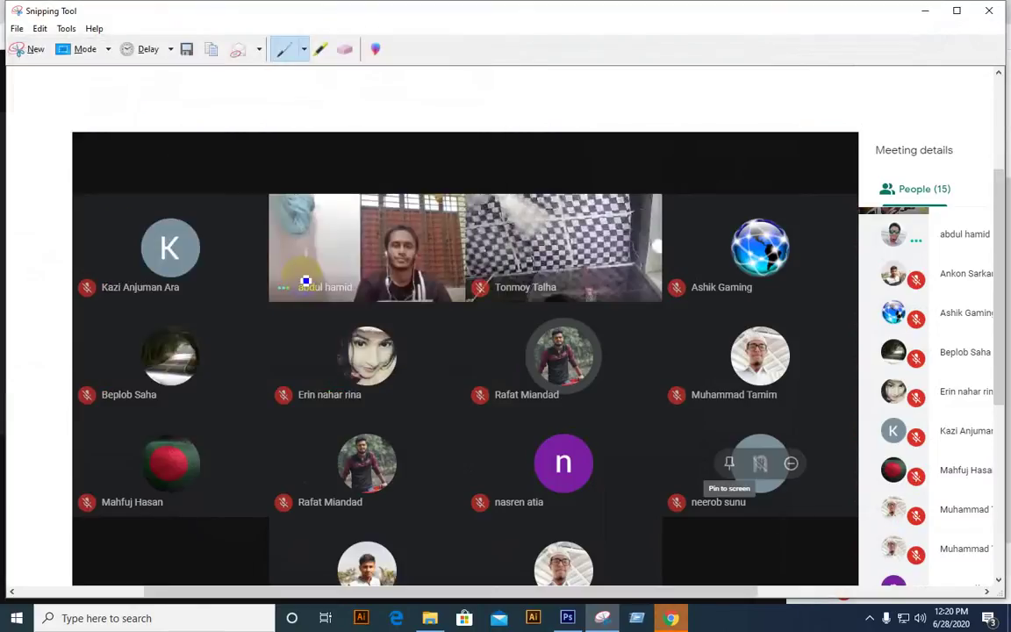
pyautogui.click(988, 12)
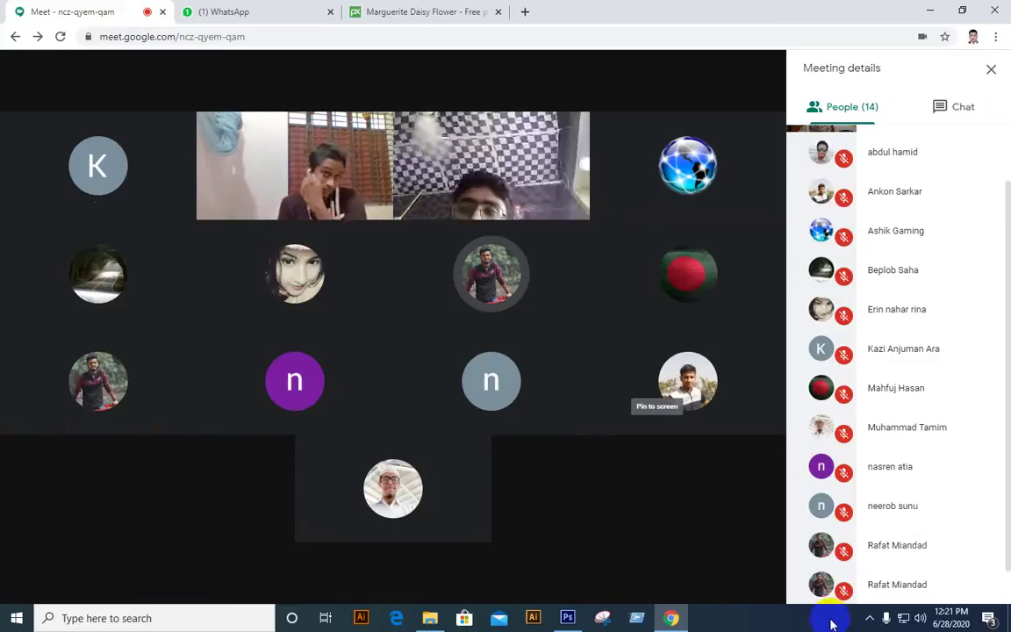
pyautogui.press('super+r')
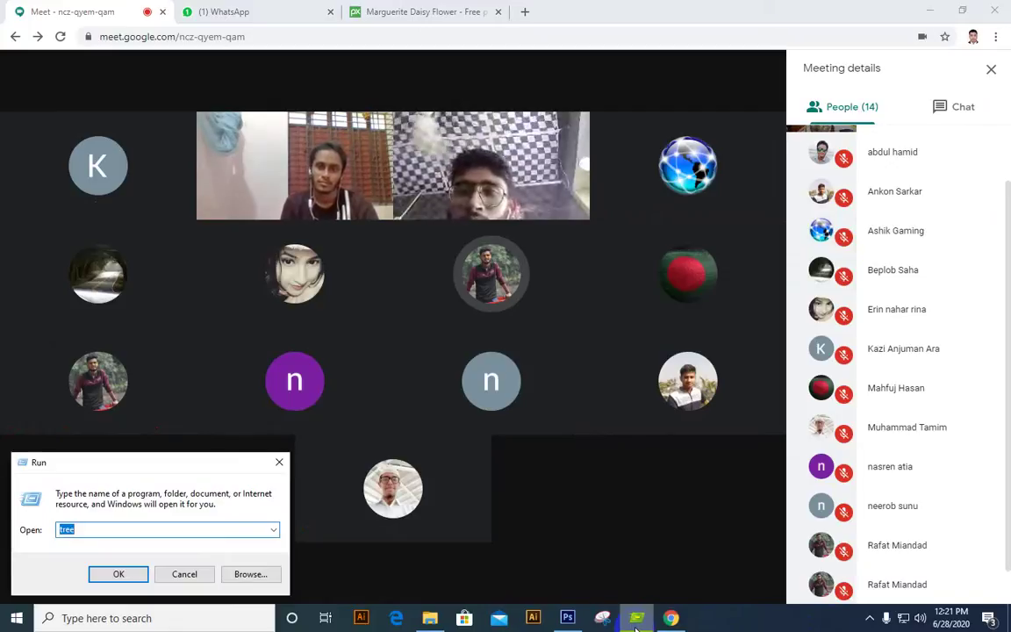
pyautogui.press('Escape')
pyautogui.press('super+r')
pyautogui.press('Escape')
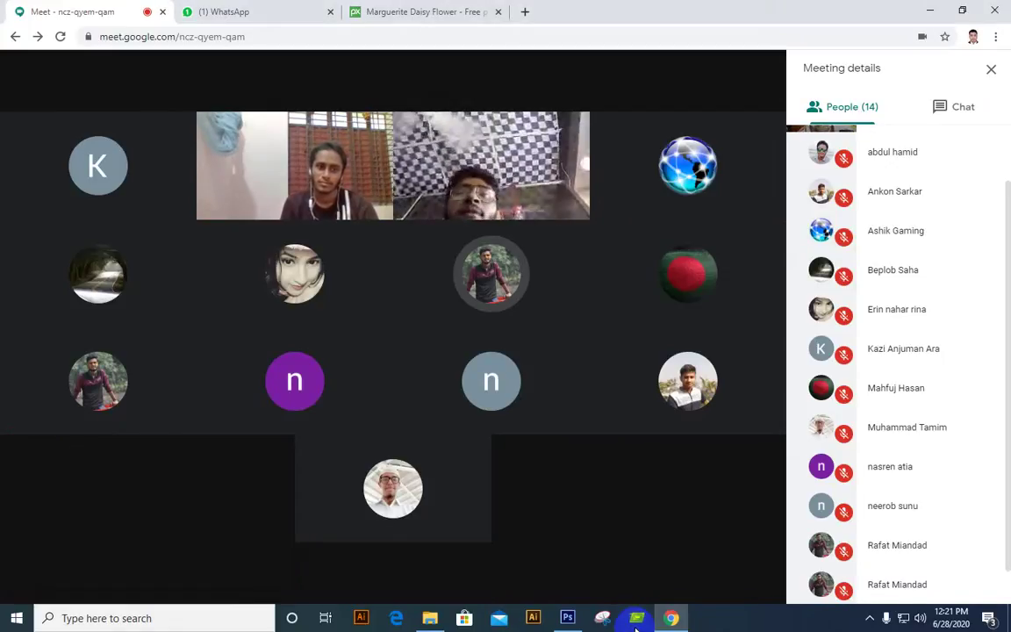
pyautogui.press('super+r')
pyautogui.press('Escape')
pyautogui.press('super+r')
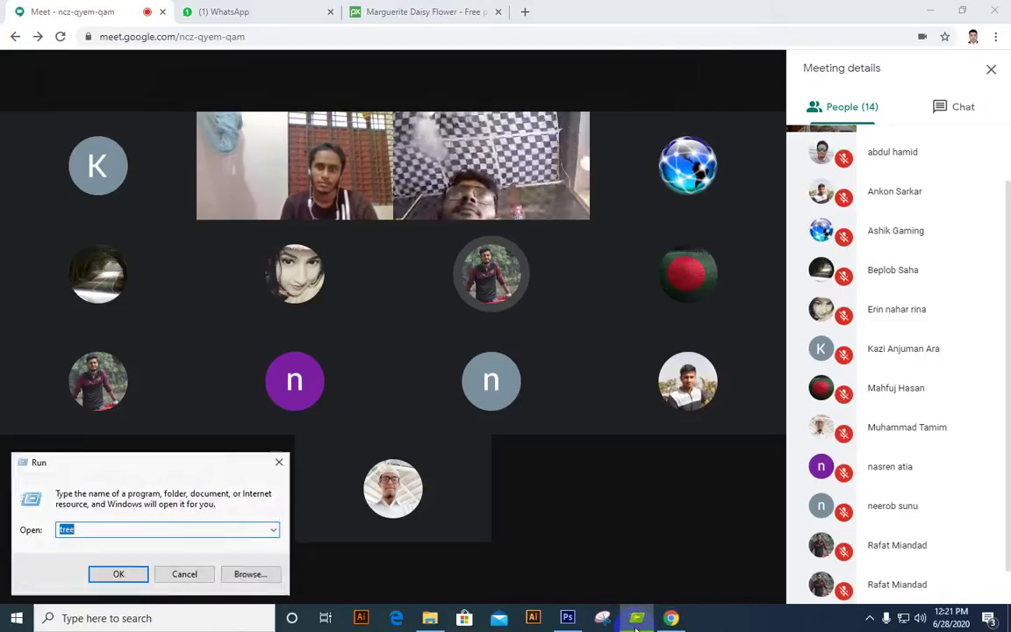
pyautogui.press('Escape')
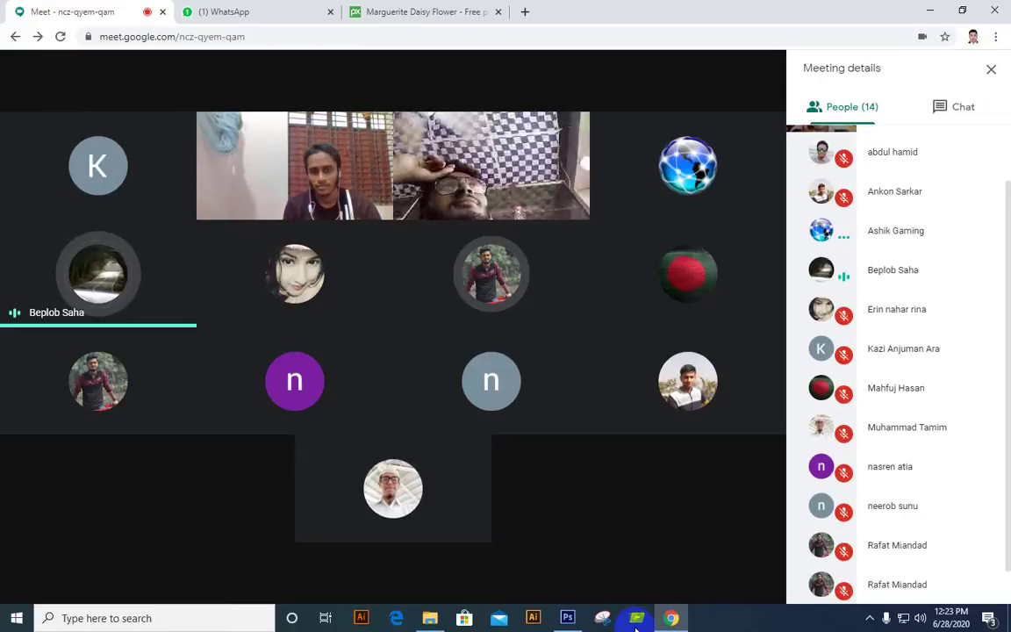
pyautogui.press('super+r')
pyautogui.press('Escape')
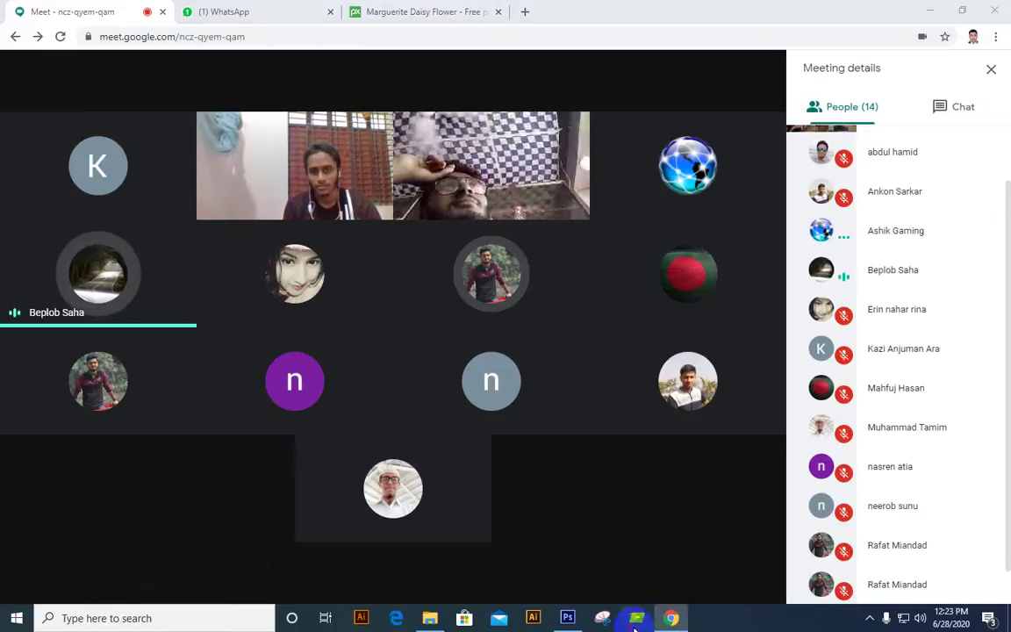
# - Run the tree command repeatedly through the Windows Run dialog
pyautogui.press('super+r')
pyautogui.press('Escape')
pyautogui.press('super+r')
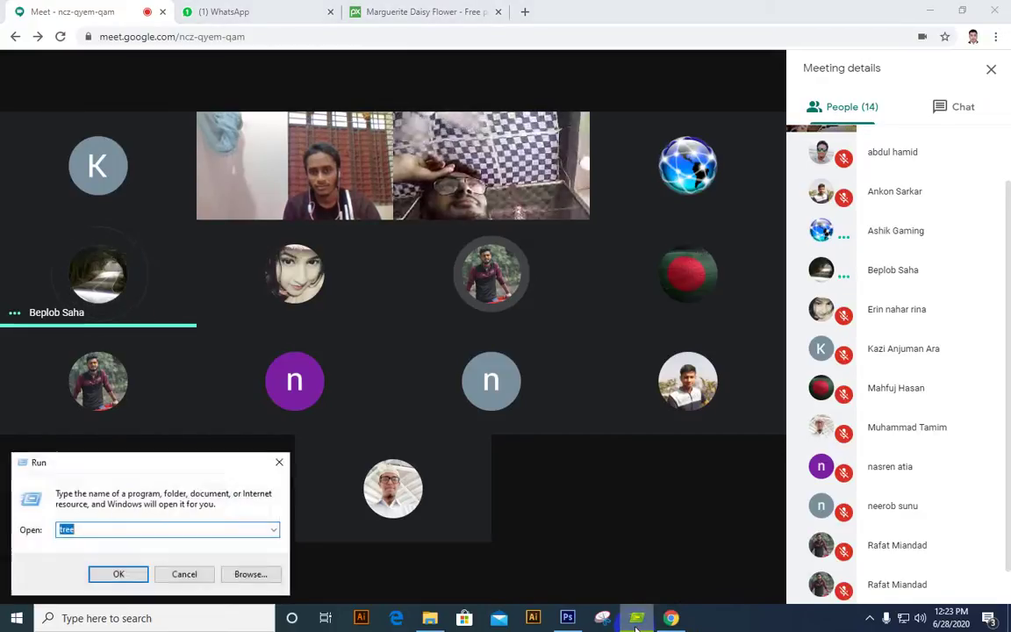
pyautogui.press('Escape')
pyautogui.press('super+r')
pyautogui.press('Escape')
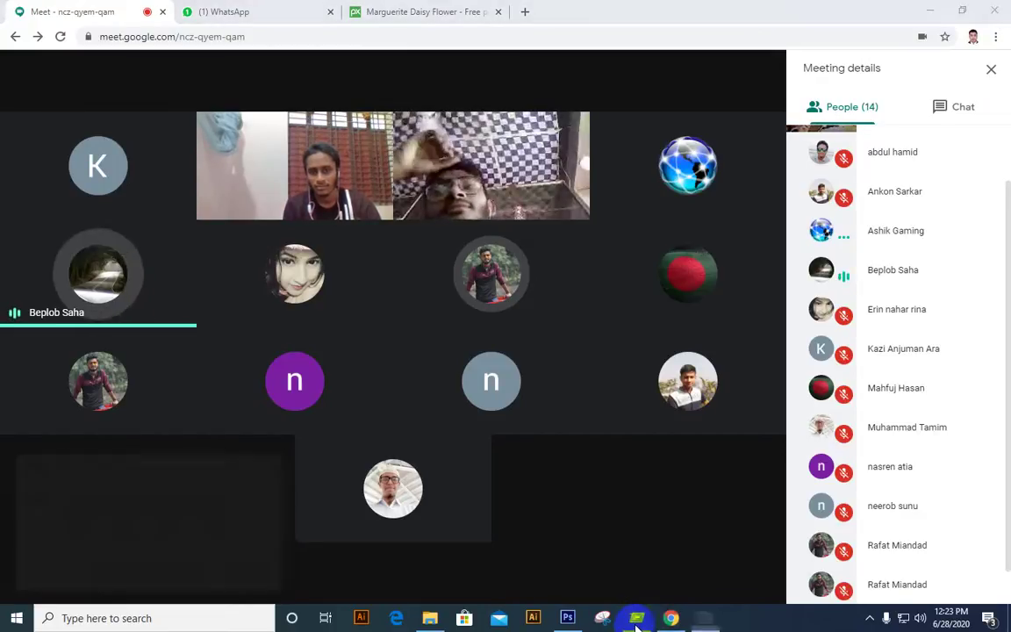
pyautogui.press('super+r')
pyautogui.press('Escape')
pyautogui.press('super+r')
pyautogui.press('Escape')
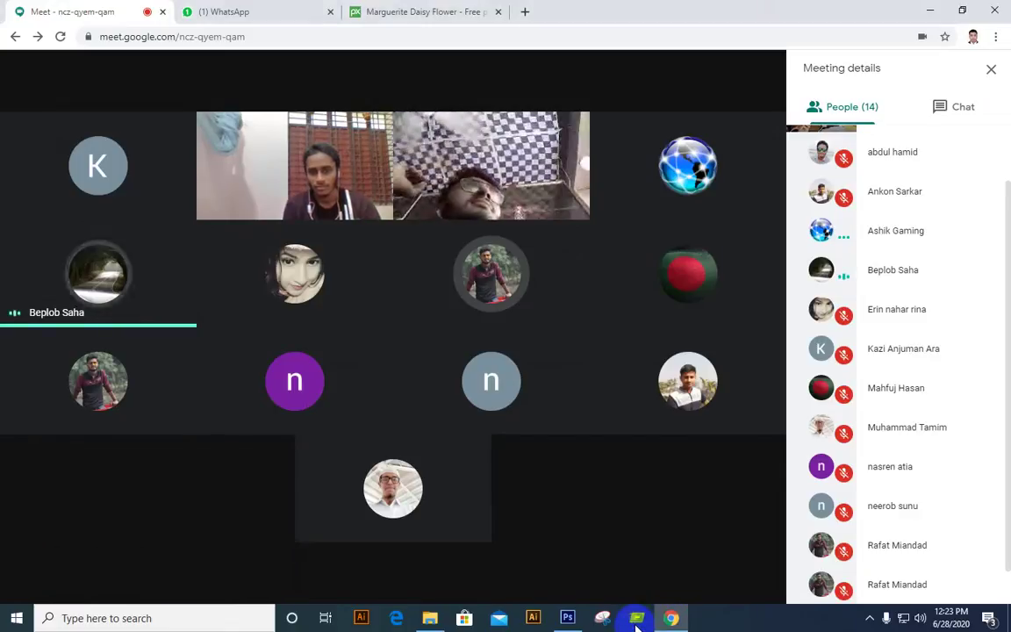
pyautogui.press('super+r')
pyautogui.press('Escape')
pyautogui.press('super+r')
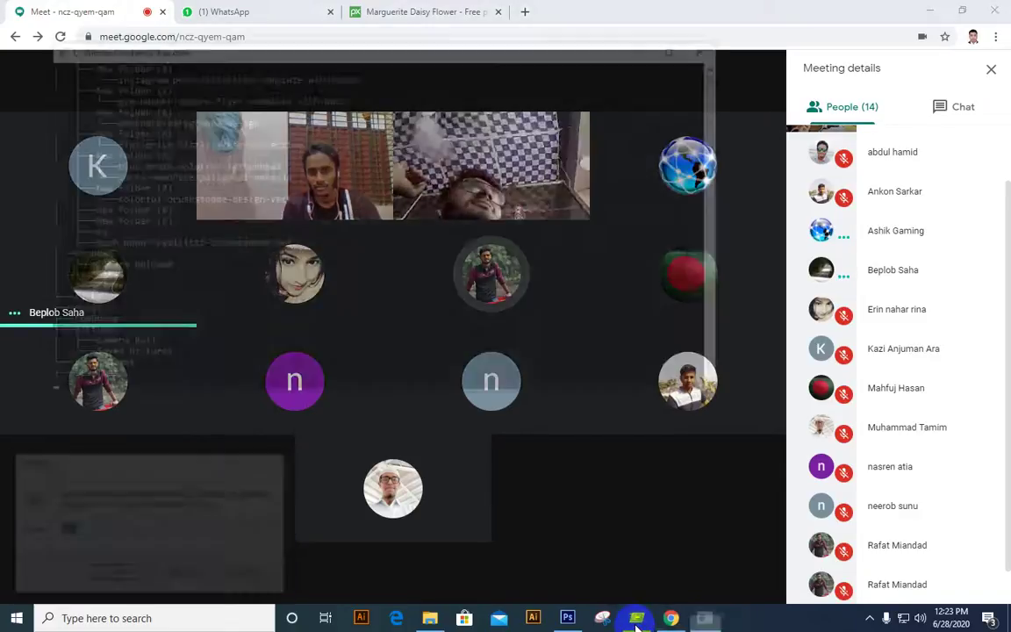
pyautogui.press('Escape')
pyautogui.moveTo(668, 616)
pyautogui.scroll(2, 825, 571)
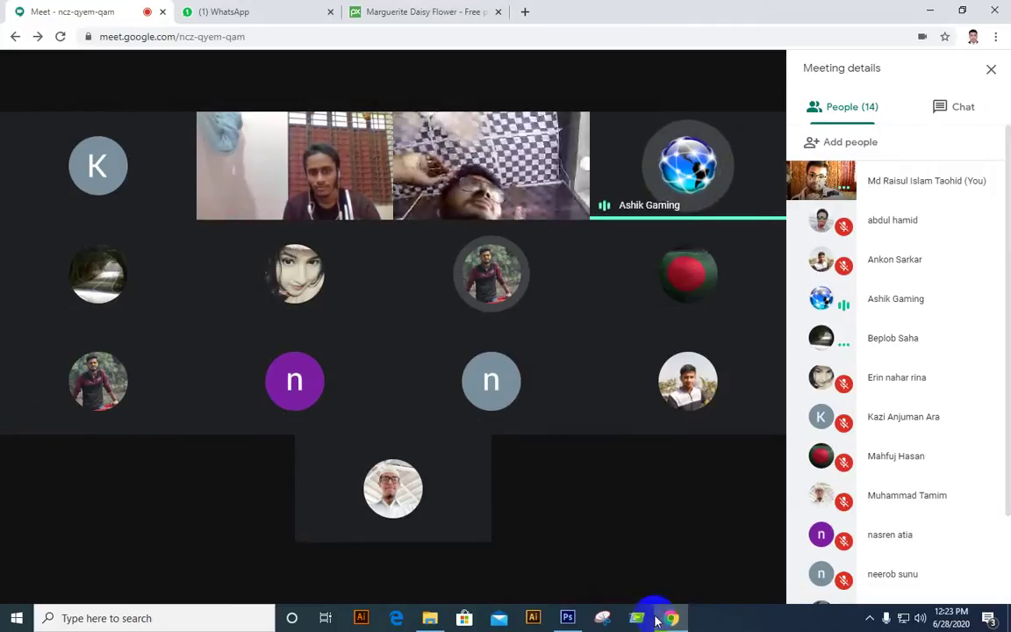
pyautogui.press('super+r')
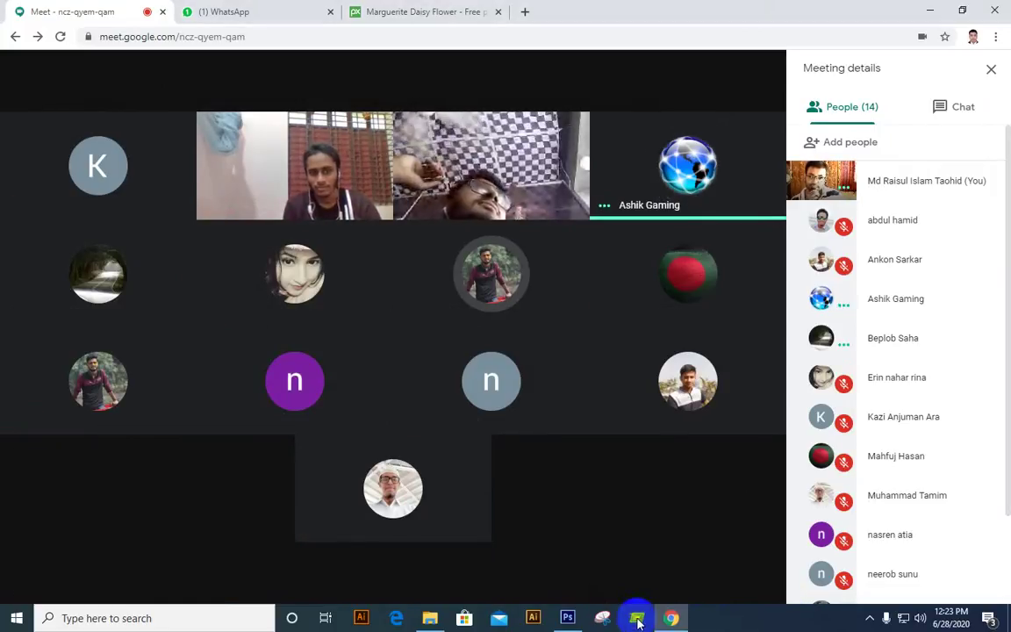
pyautogui.click(639, 620)
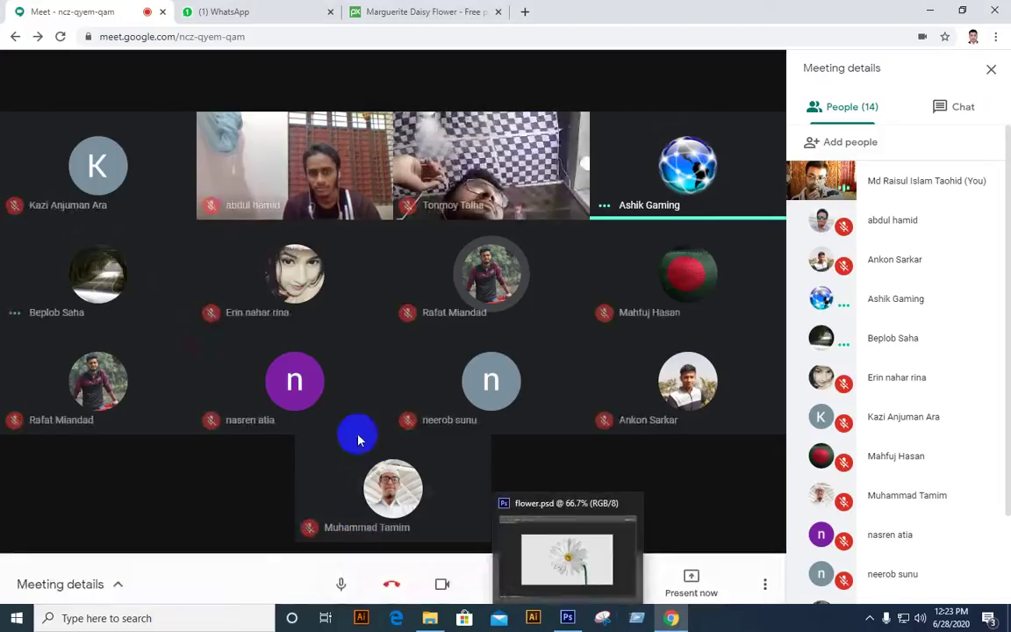
pyautogui.click(637, 619)
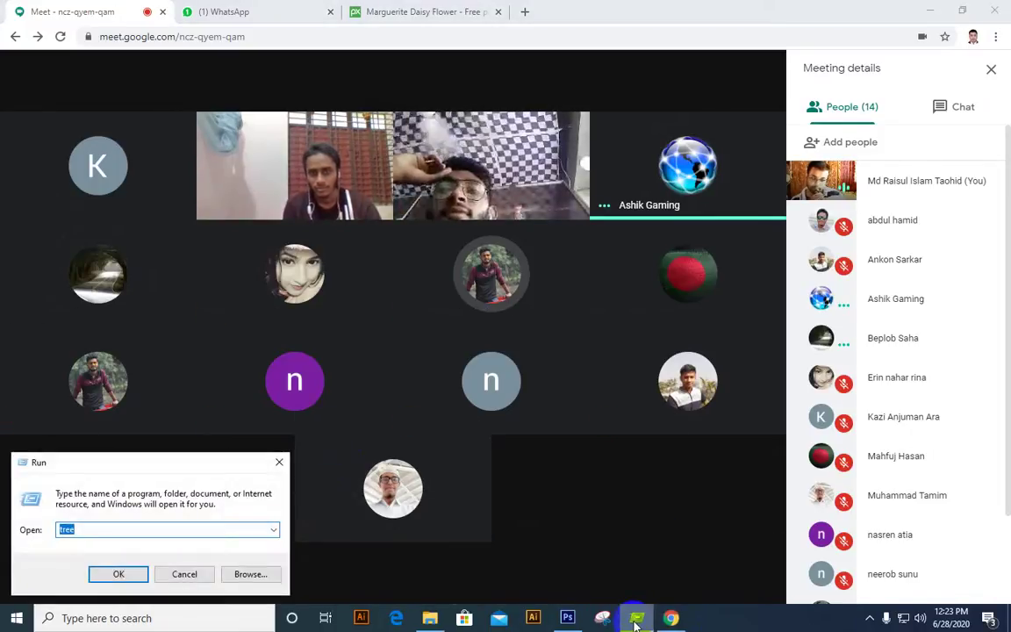
pyautogui.click(638, 620)
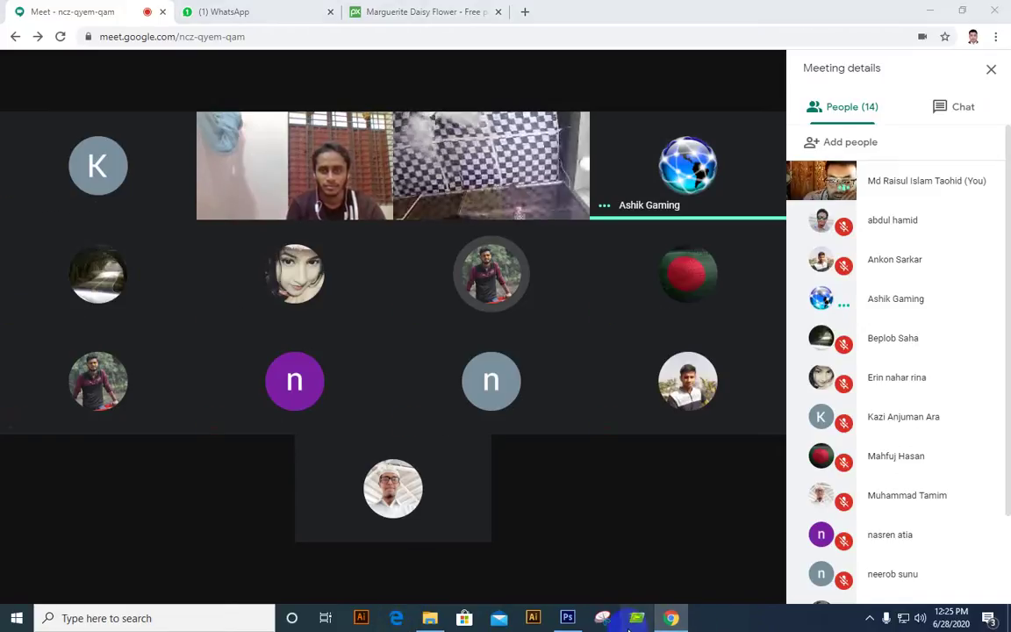
pyautogui.click(638, 618)
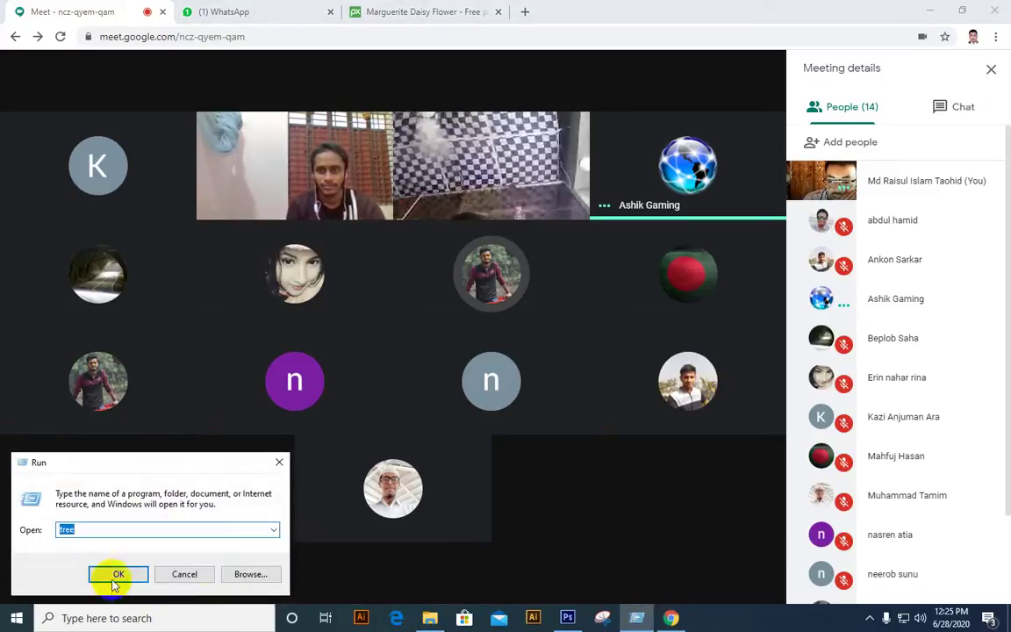
pyautogui.click(118, 578)
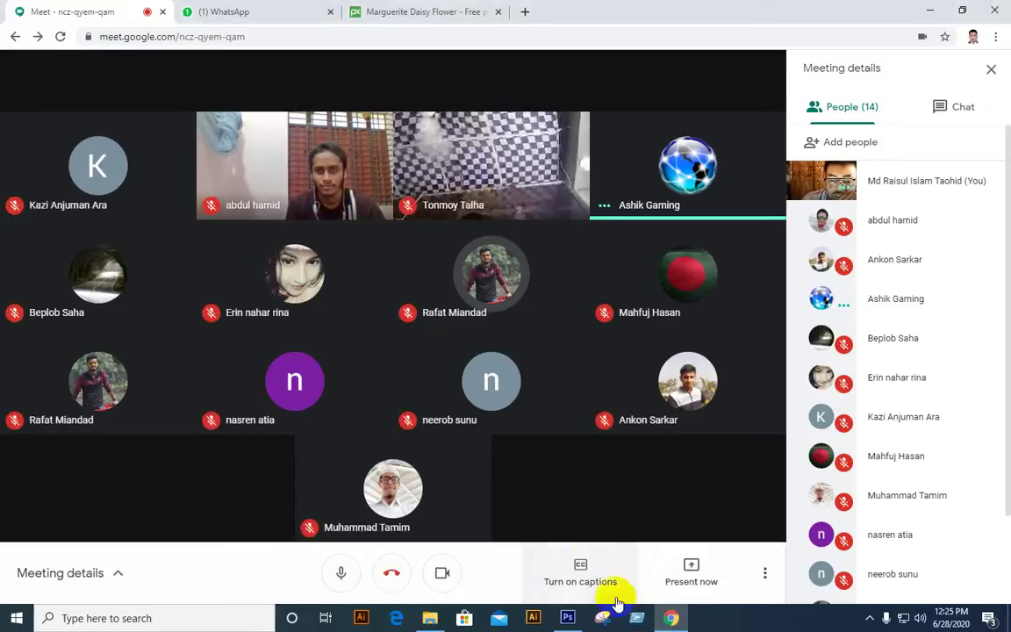
pyautogui.click(638, 618)
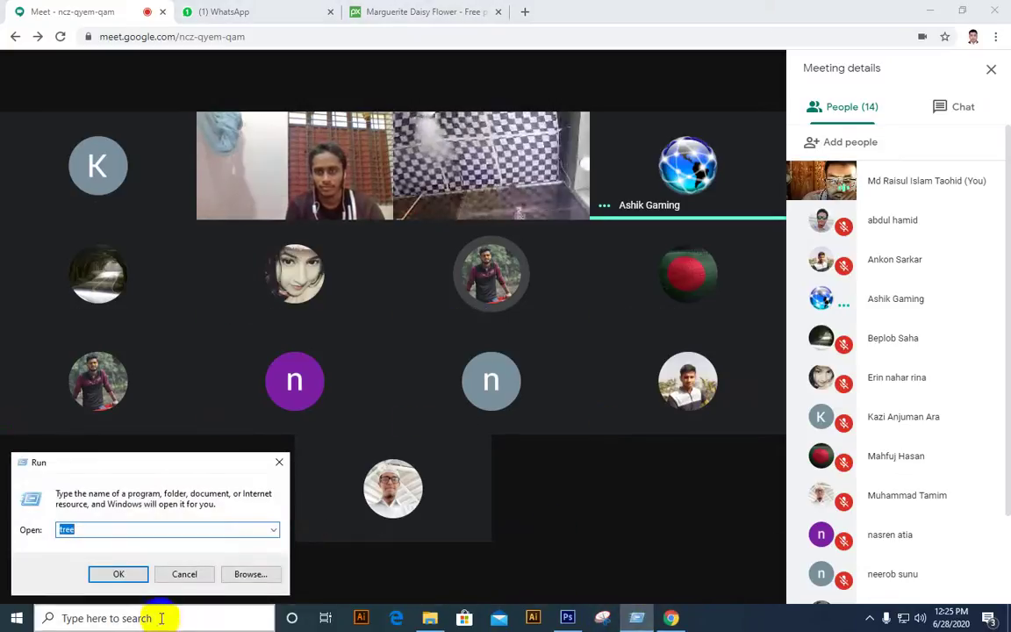
pyautogui.click(137, 578)
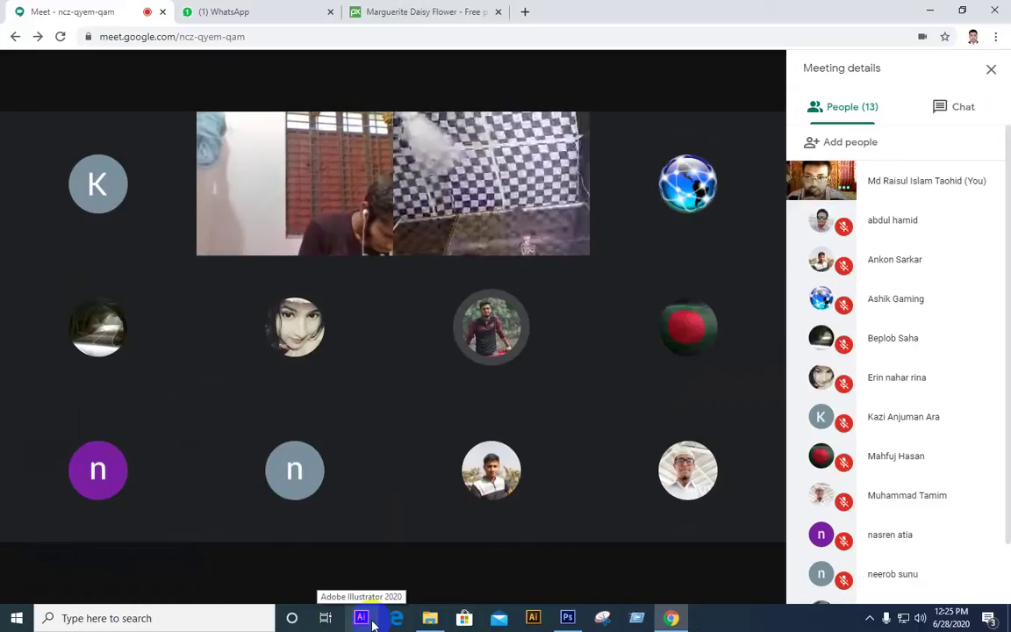
pyautogui.click(372, 622)
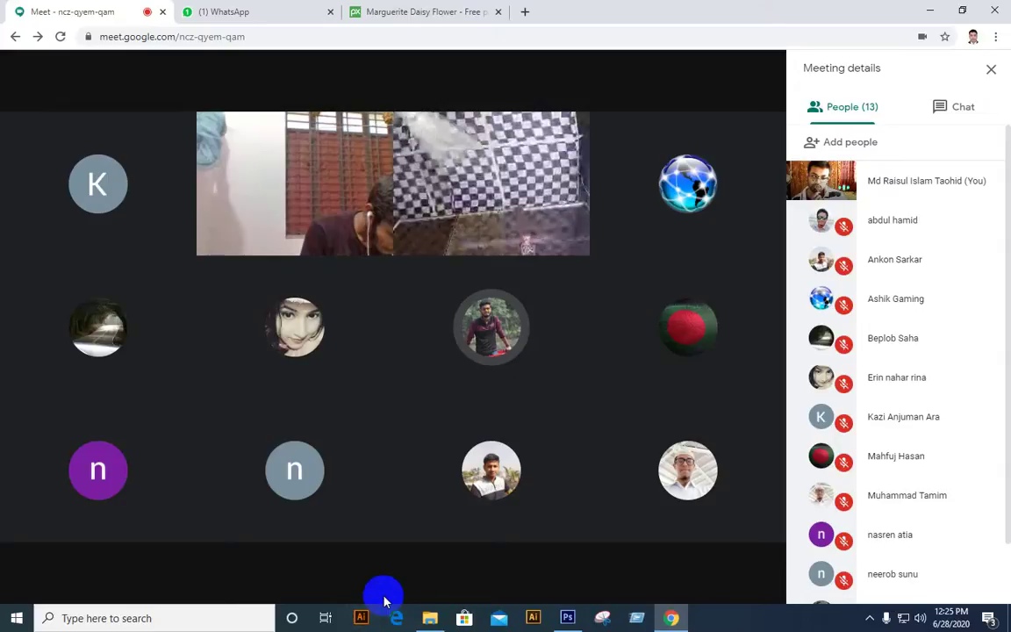
pyautogui.moveTo(451, 571)
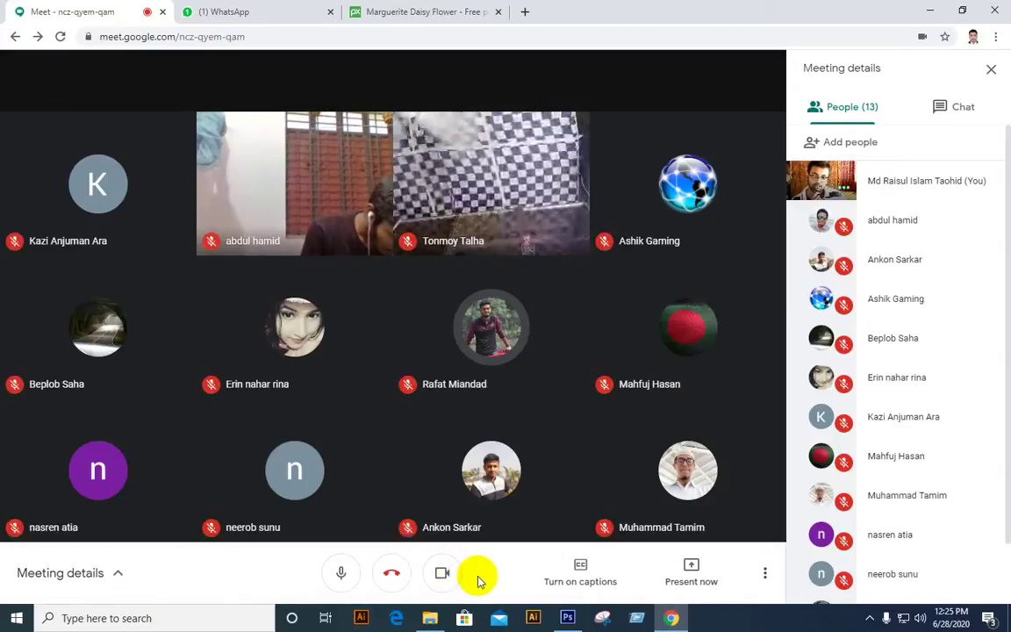
pyautogui.click(479, 581)
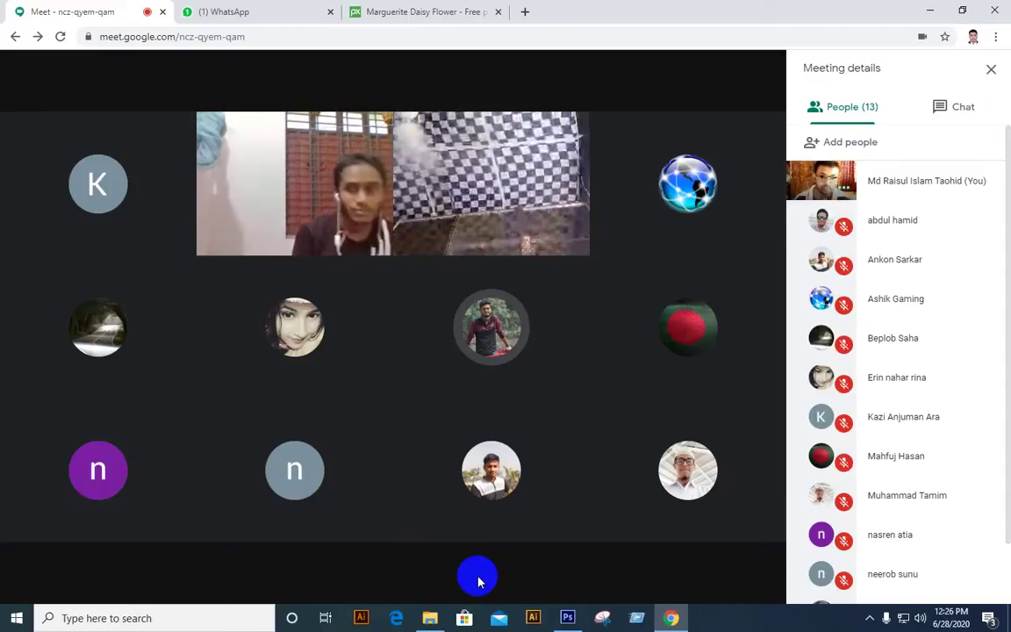
pyautogui.moveTo(445, 585)
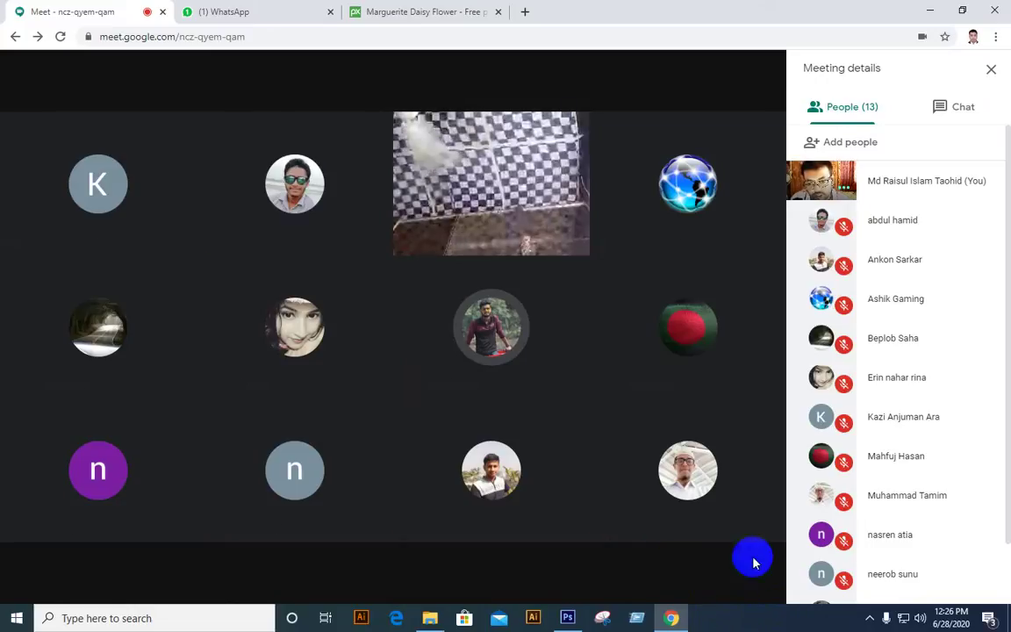
pyautogui.moveTo(768, 562)
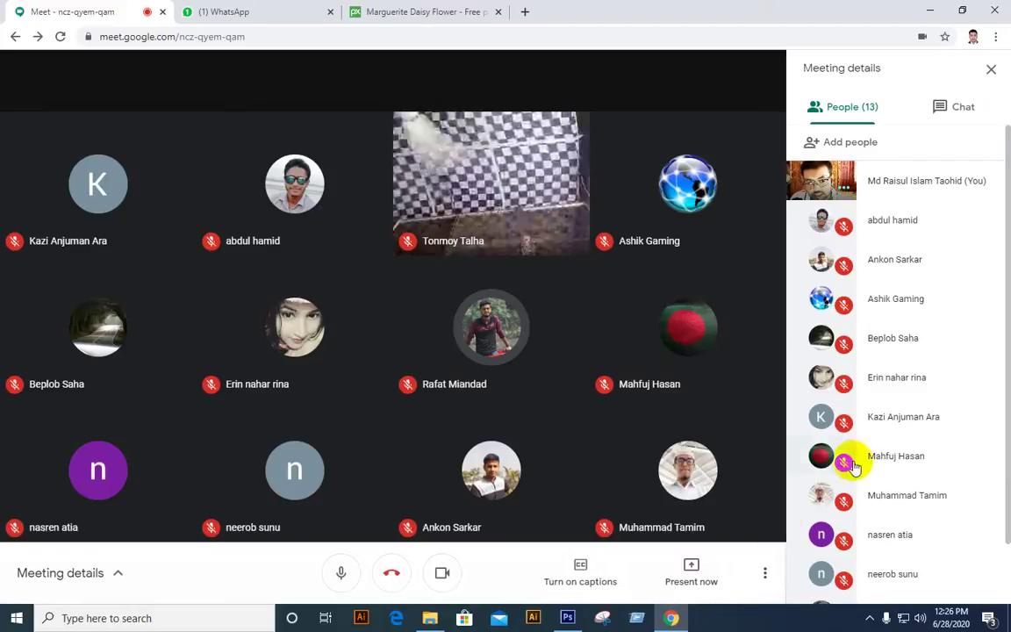
pyautogui.scroll(-1, 864, 487)
pyautogui.scroll(1, 865, 488)
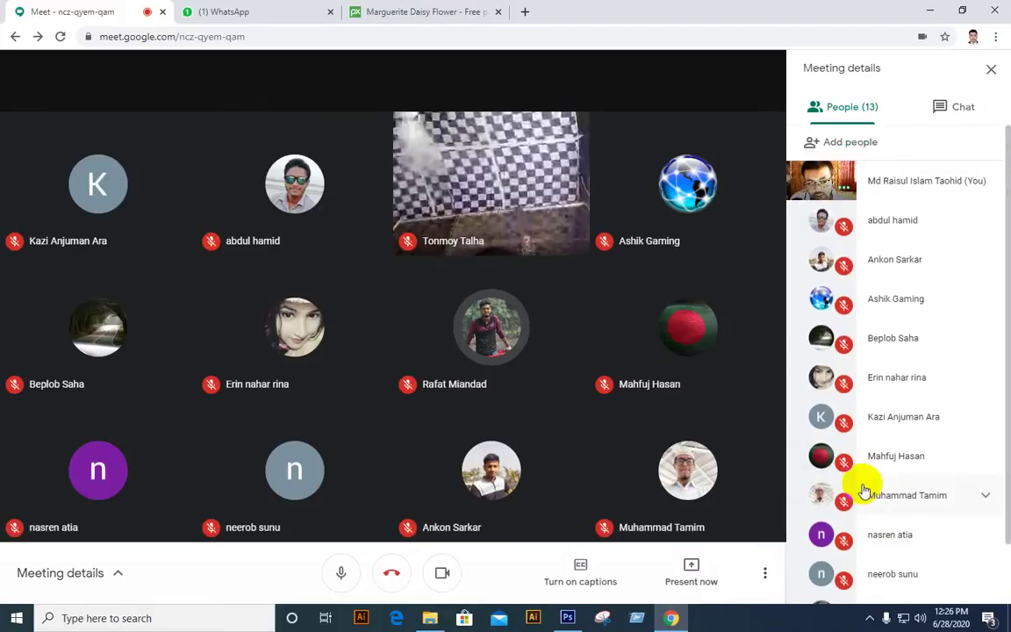
pyautogui.scroll(-1, 865, 492)
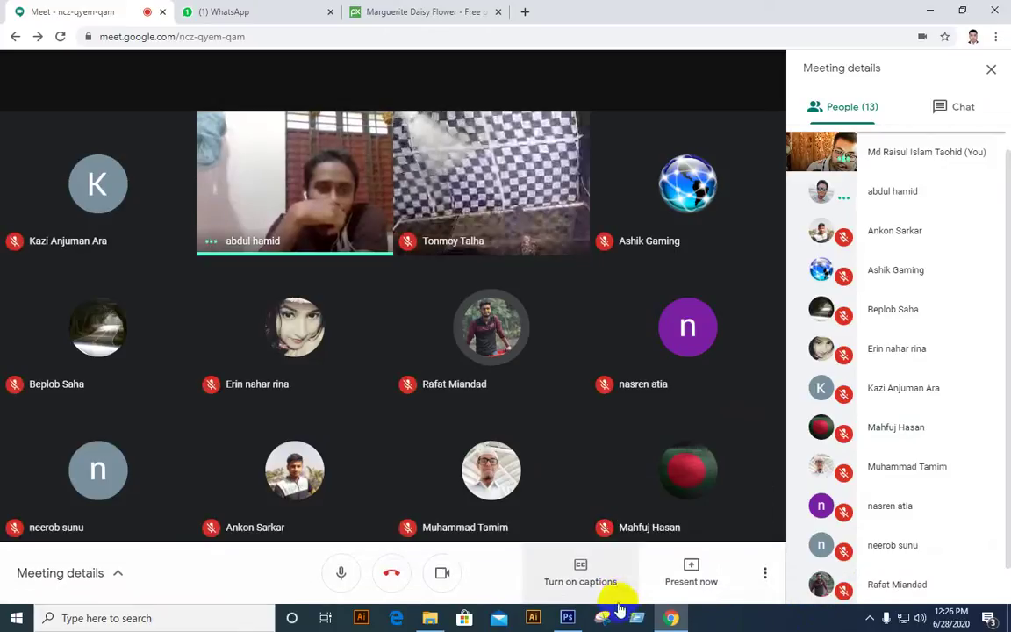
pyautogui.moveTo(587, 618)
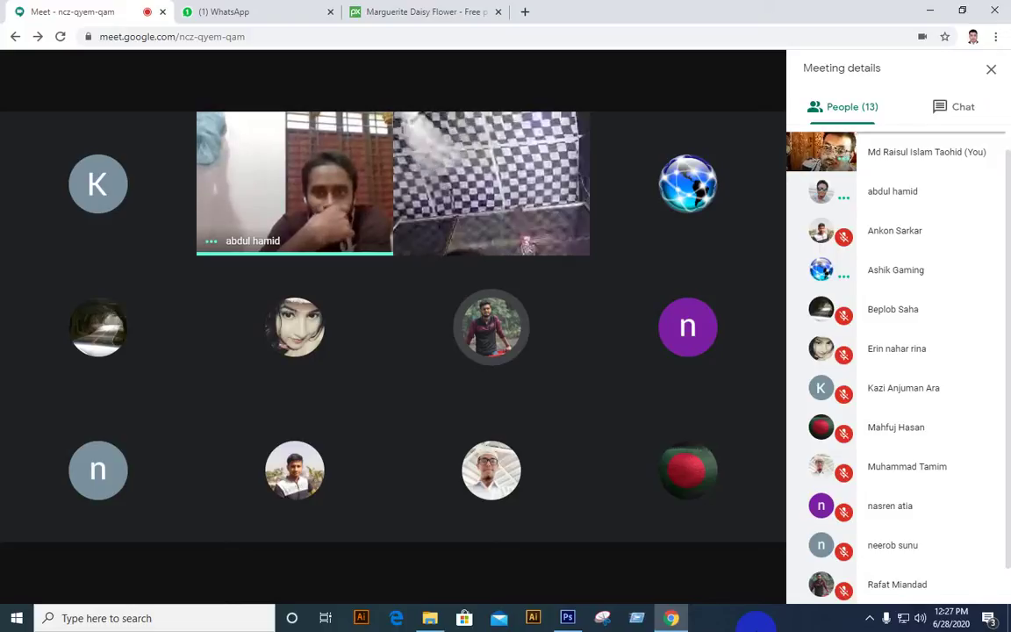
# - Turn off the camera in Google Meet and present the entire screen to the meeting
pyautogui.moveTo(470, 589)
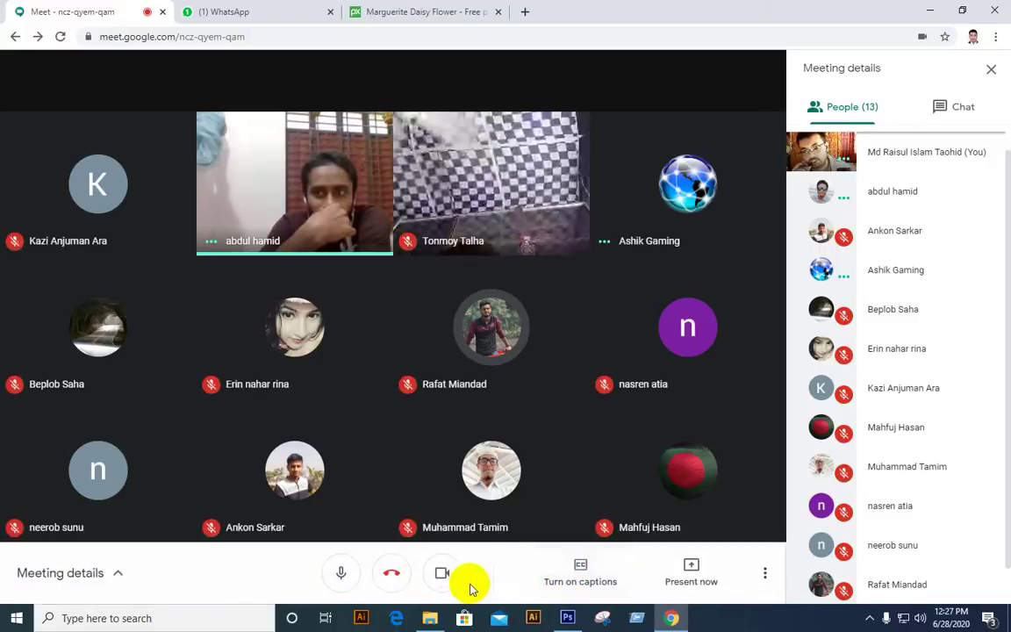
pyautogui.click(441, 575)
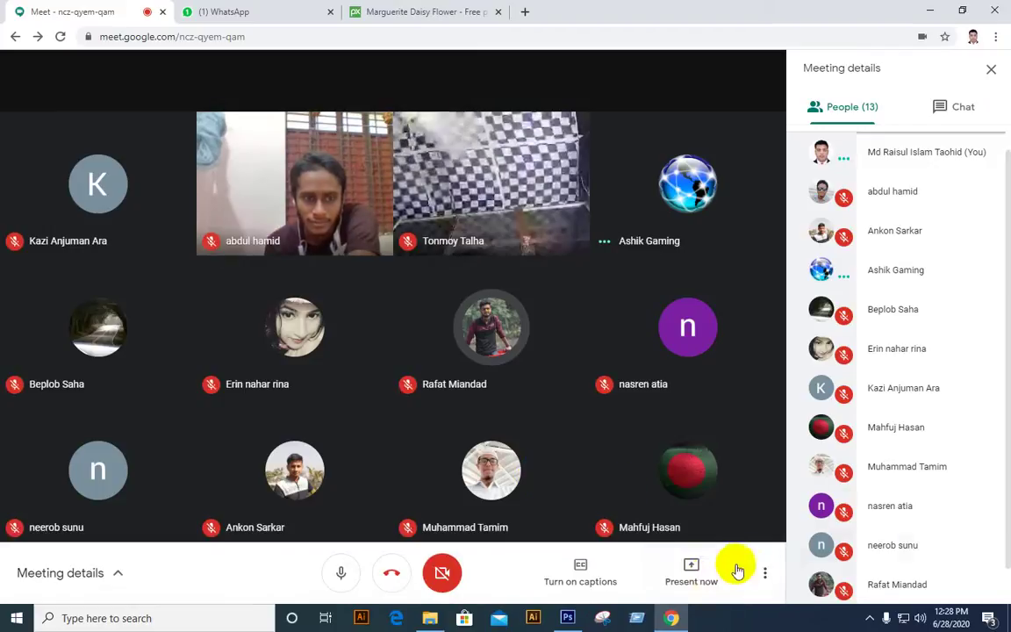
pyautogui.click(696, 571)
pyautogui.click(677, 459)
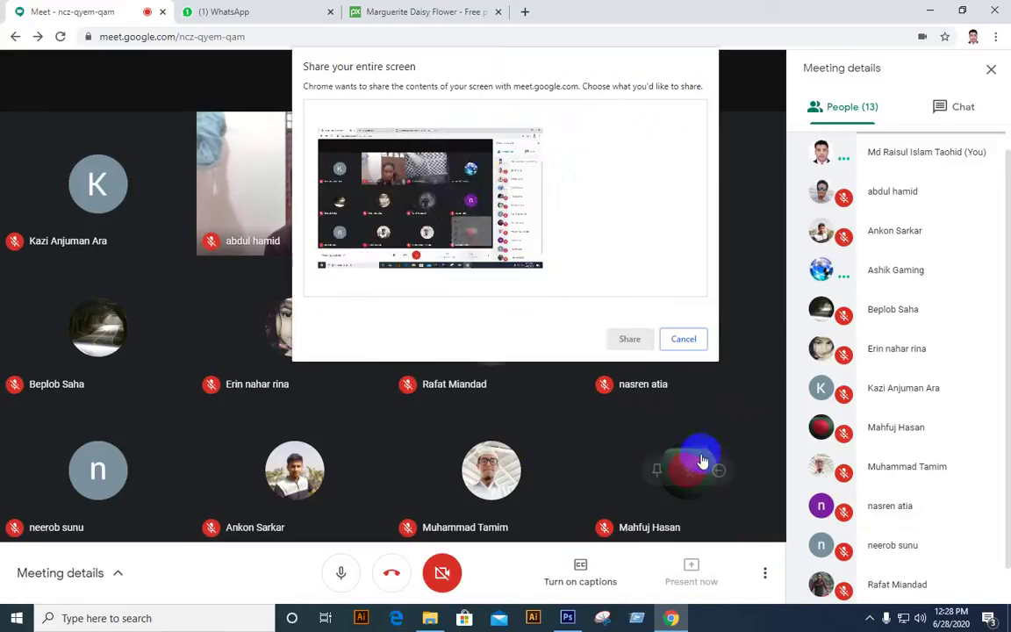
pyautogui.click(531, 268)
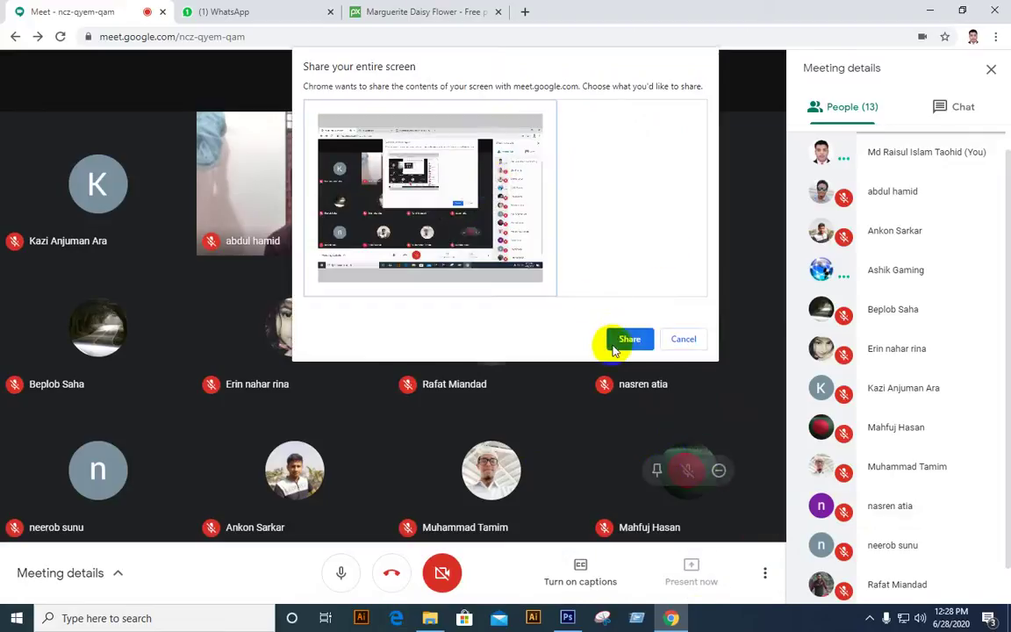
pyautogui.click(625, 340)
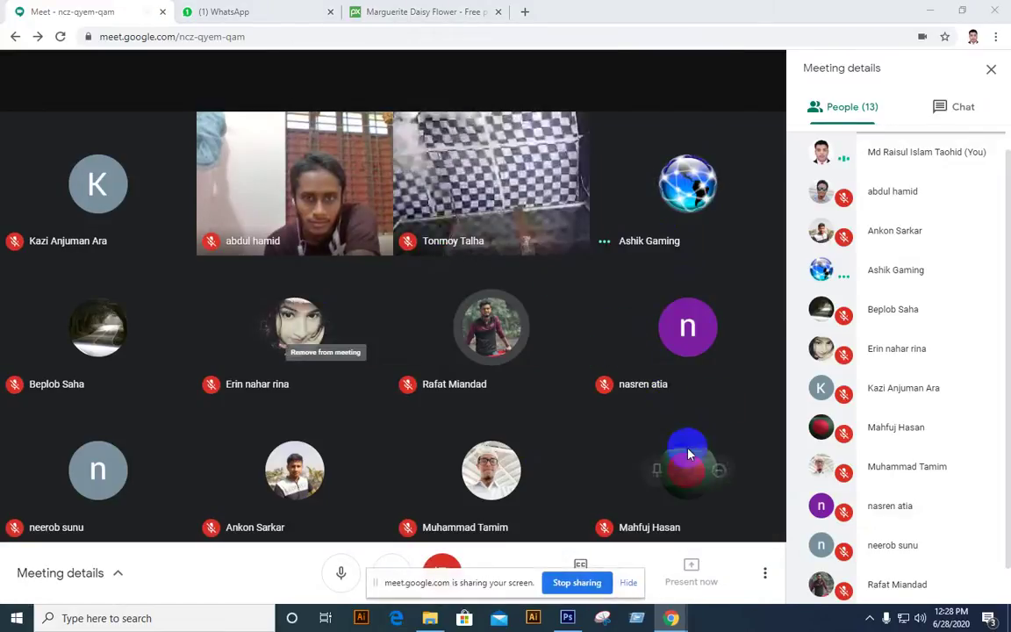
# - Minimize the browser to show the desktop and run the tree command from the Run dialog
pyautogui.click(928, 11)
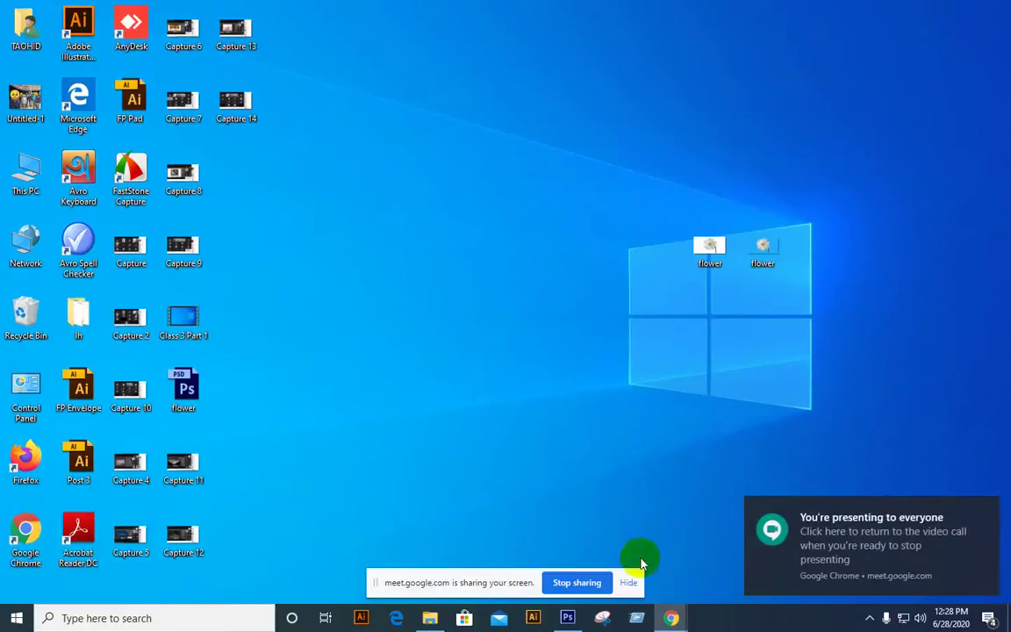
pyautogui.click(634, 619)
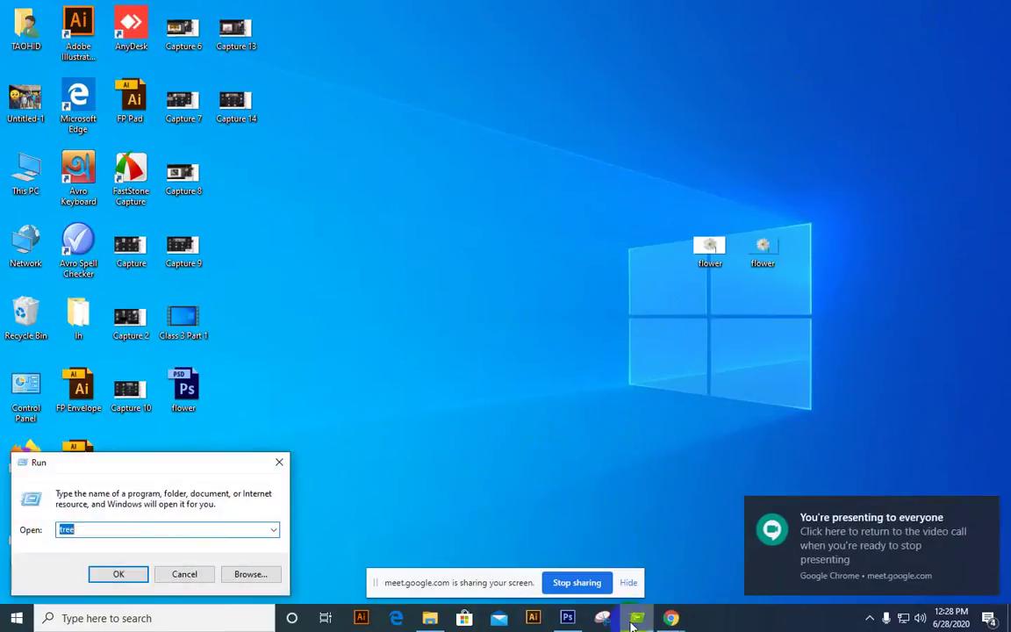
pyautogui.click(634, 620)
# - Switch back to Chrome and go from the daisy photo page to the Pixabay home page
pyautogui.moveTo(671, 619)
pyautogui.click(619, 576)
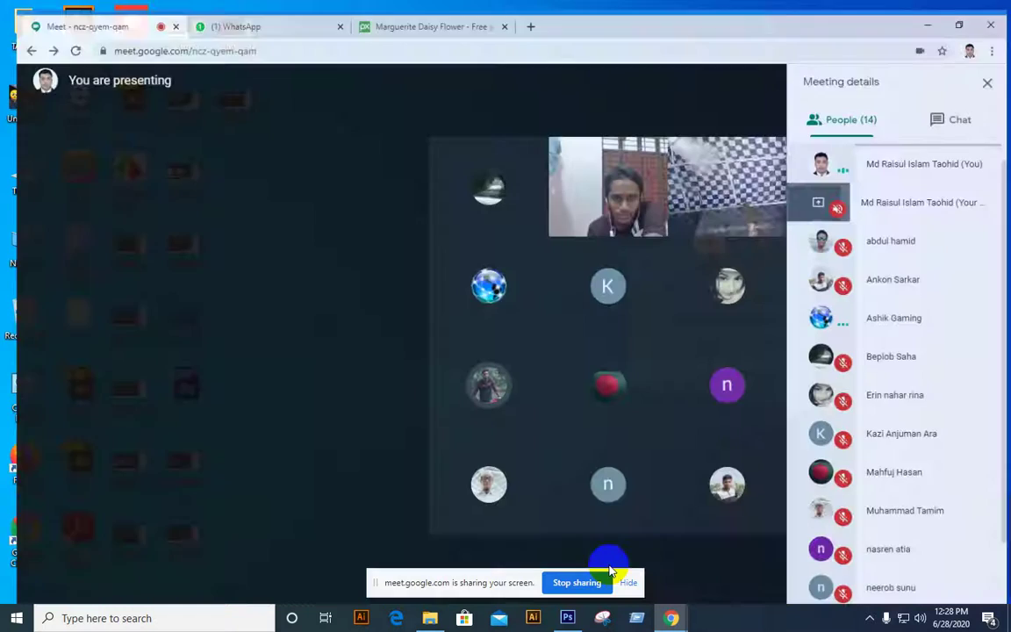
pyautogui.click(384, 11)
pyautogui.click(235, 9)
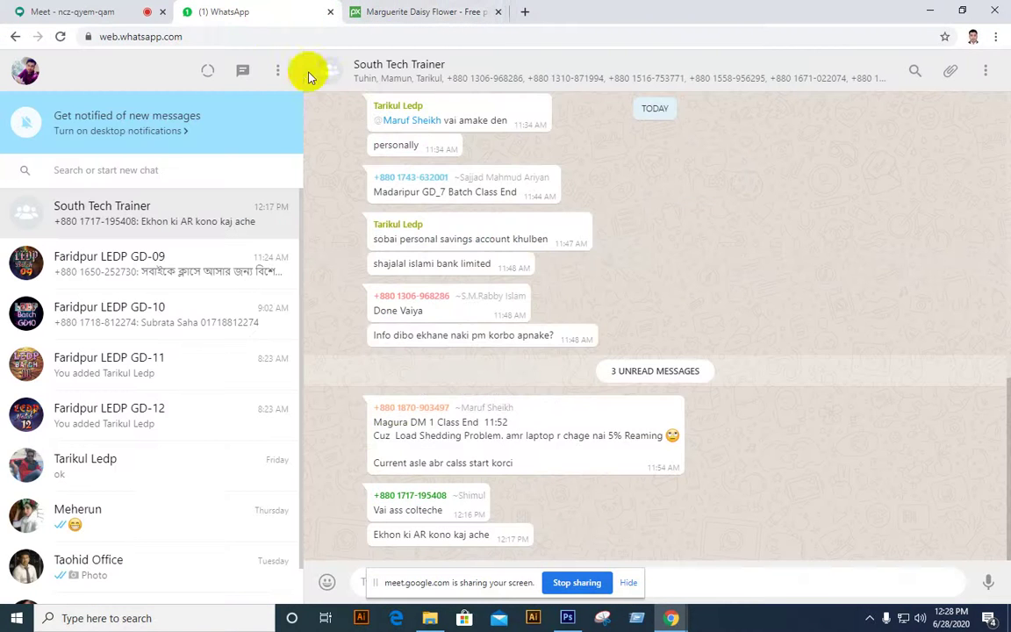
pyautogui.click(458, 9)
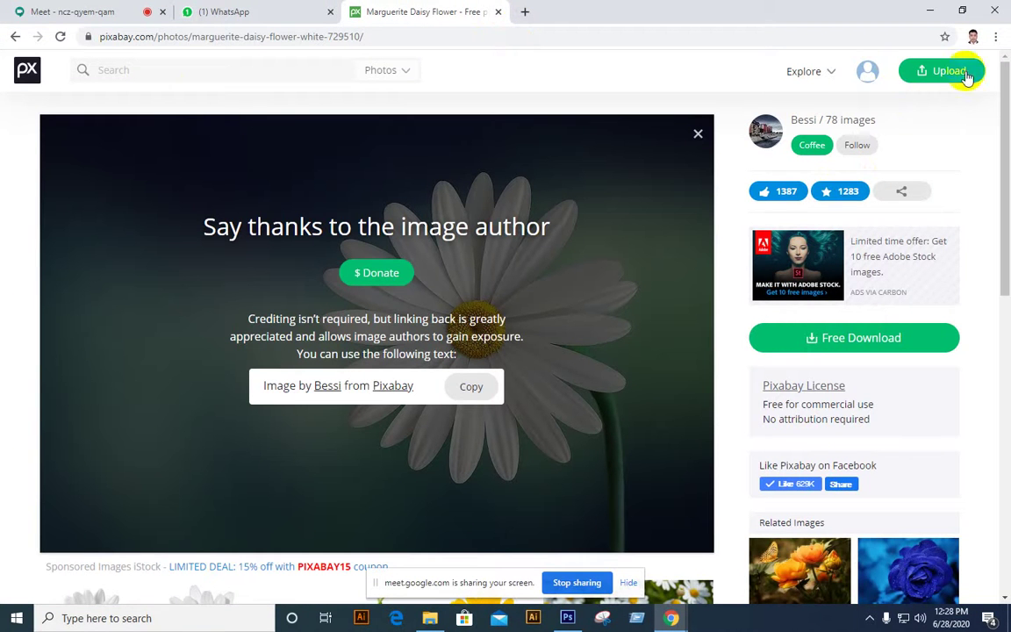
pyautogui.click(28, 72)
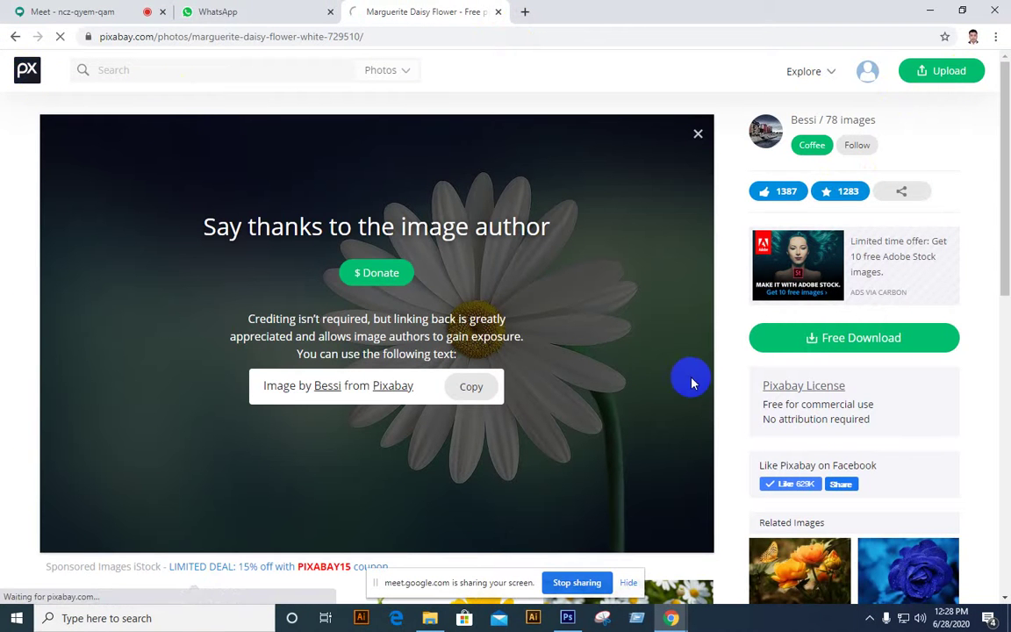
# - Find the white lighthouse photo in the Pixabay home gallery and download it as a 5760×3840 JPG
pyautogui.scroll(-3, 577, 388)
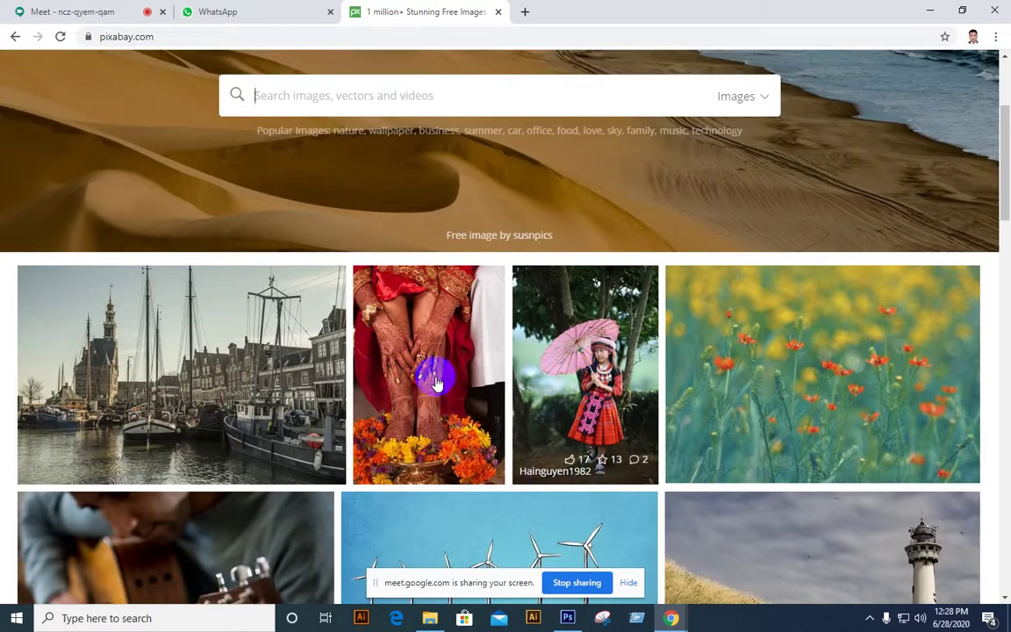
pyautogui.scroll(-2, 408, 380)
pyautogui.scroll(-1, 381, 383)
pyautogui.scroll(-1, 381, 382)
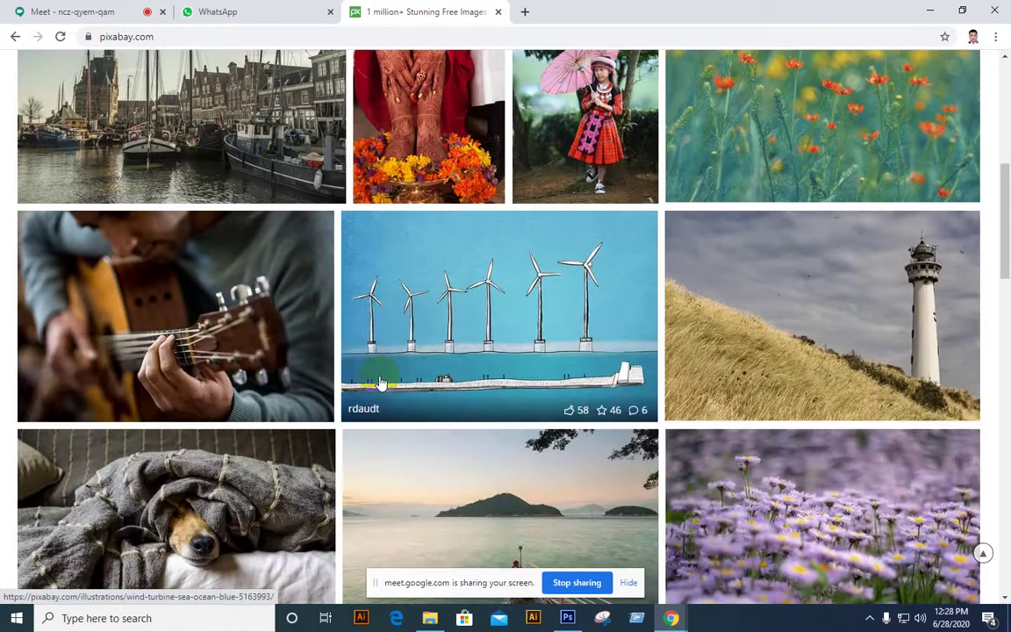
pyautogui.scroll(-2, 775, 388)
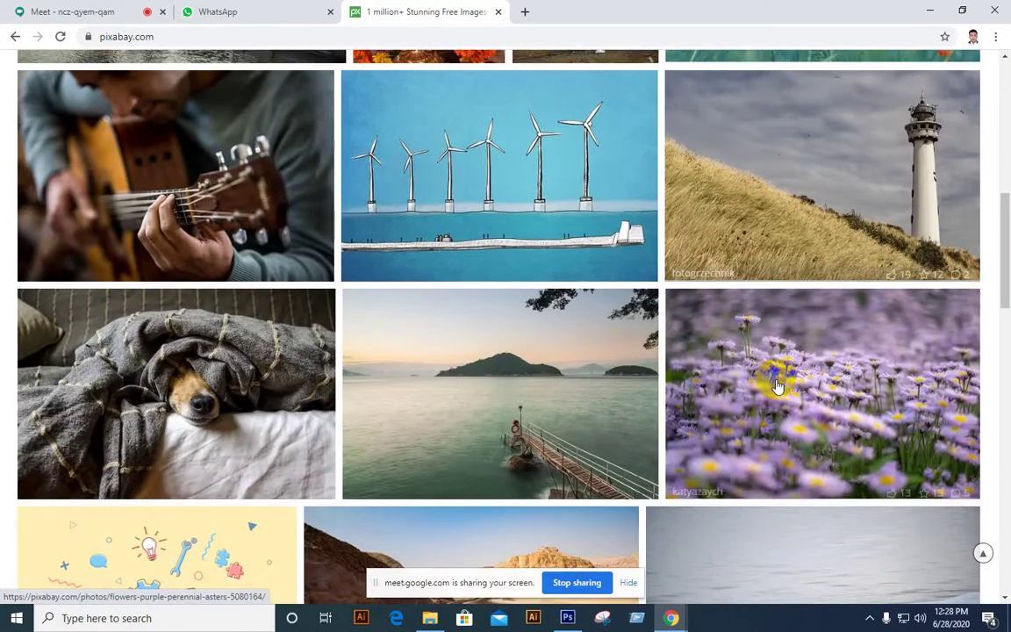
pyautogui.click(902, 219)
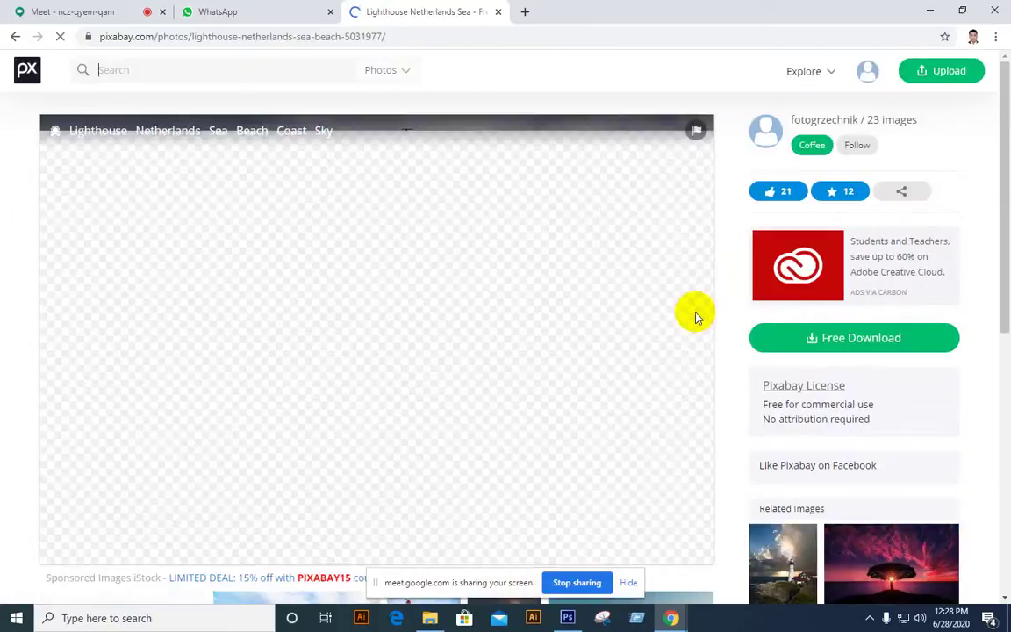
pyautogui.scroll(-3, 603, 402)
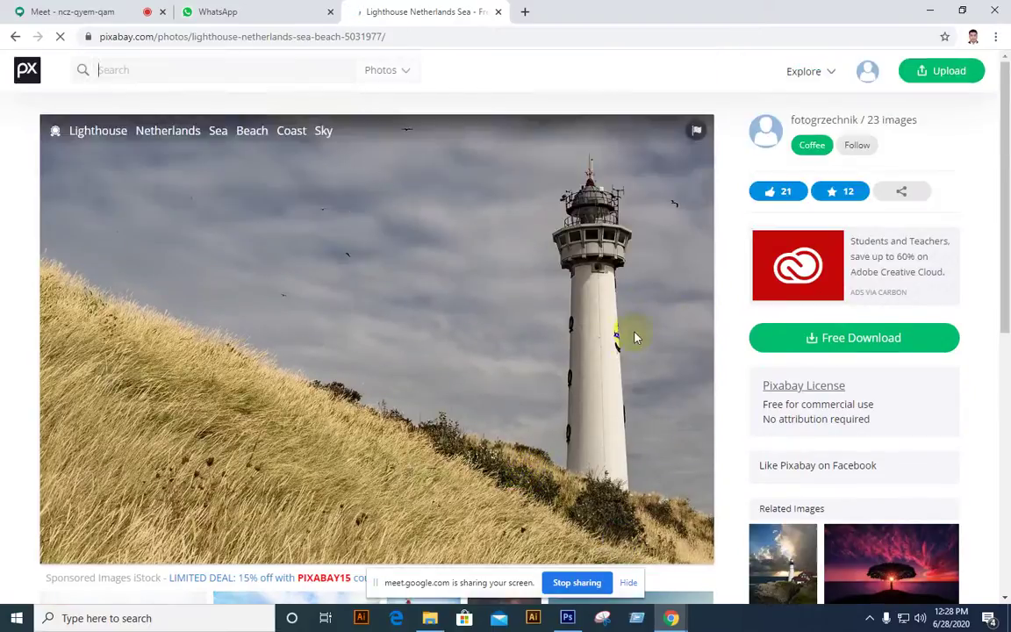
pyautogui.scroll(3, 621, 314)
pyautogui.click(823, 351)
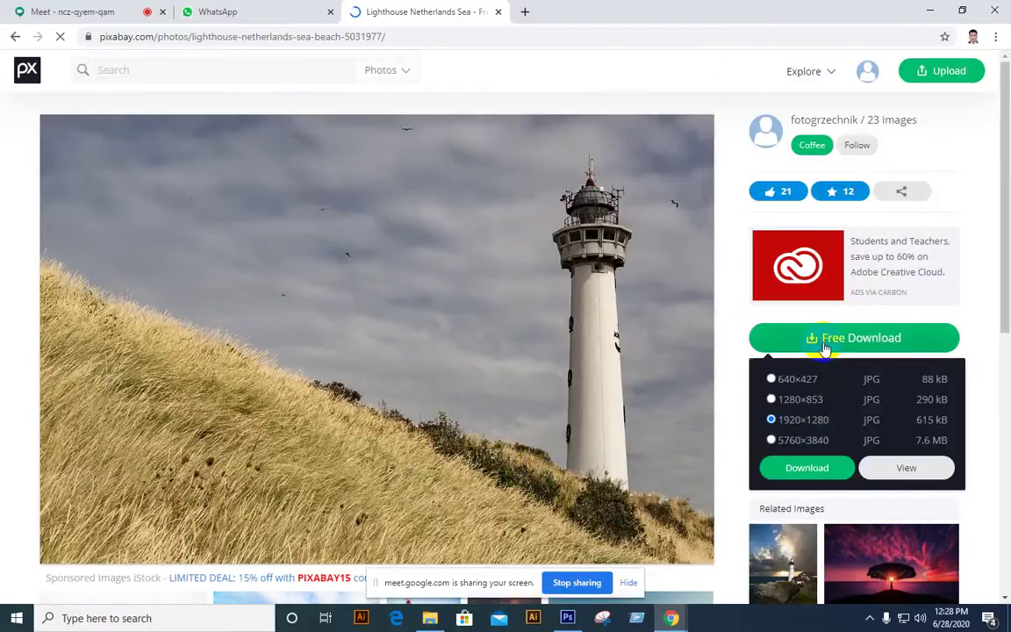
pyautogui.click(807, 468)
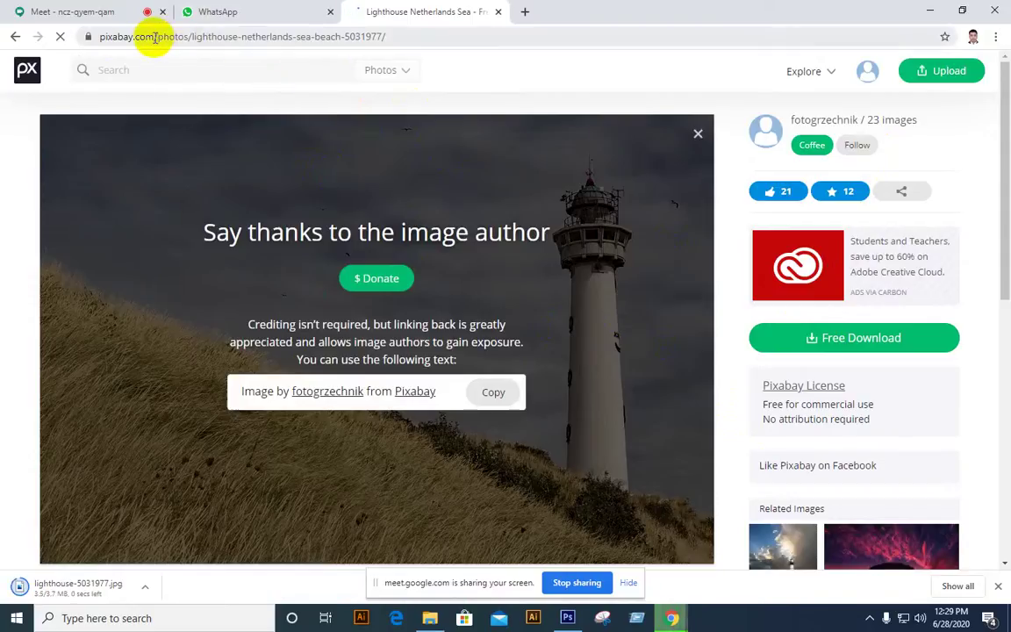
pyautogui.moveTo(155, 37); pyautogui.dragTo(81, 36)
pyautogui.rightClick(101, 39)
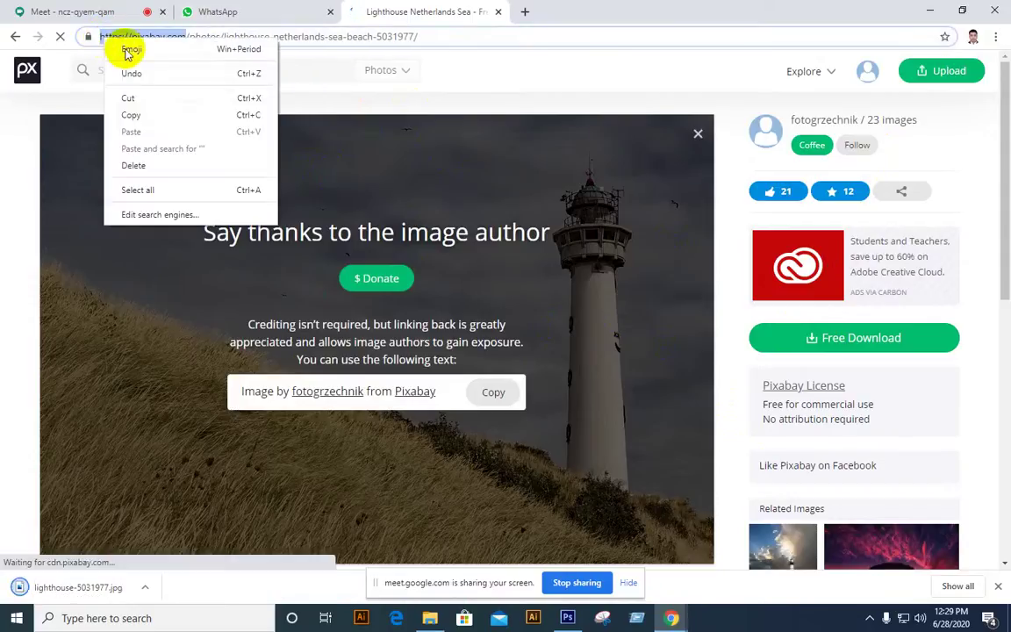
pyautogui.click(130, 114)
pyautogui.click(211, 12)
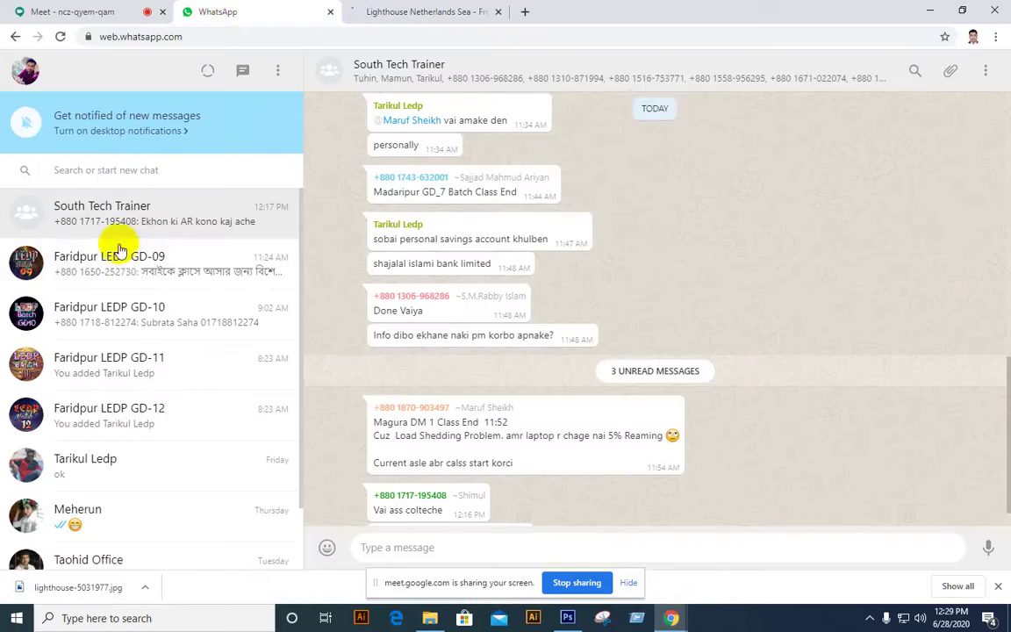
pyautogui.click(156, 263)
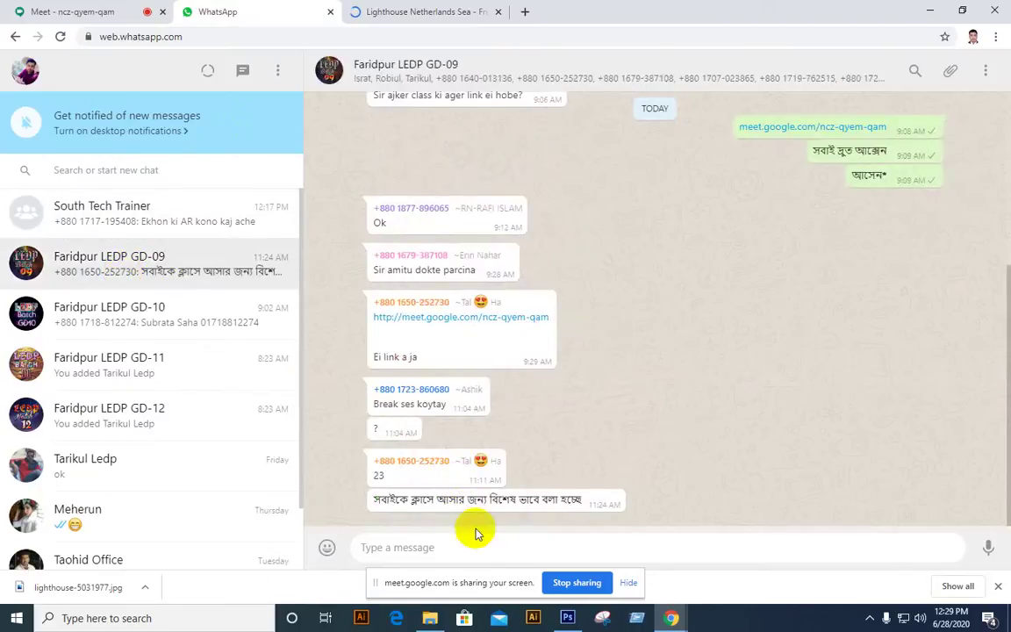
pyautogui.click(475, 535)
pyautogui.hotkey('ctrl', 'v')
pyautogui.press('Return')
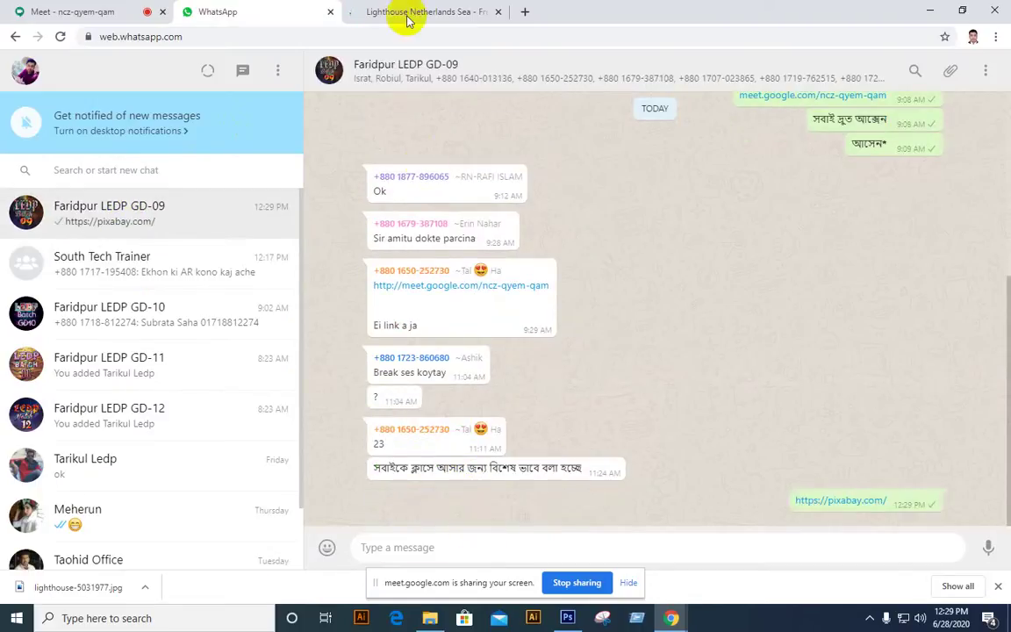
# - Show the downloaded lighthouse-5031977.jpg in its folder and open it in Photoshop as its own document
pyautogui.click(407, 17)
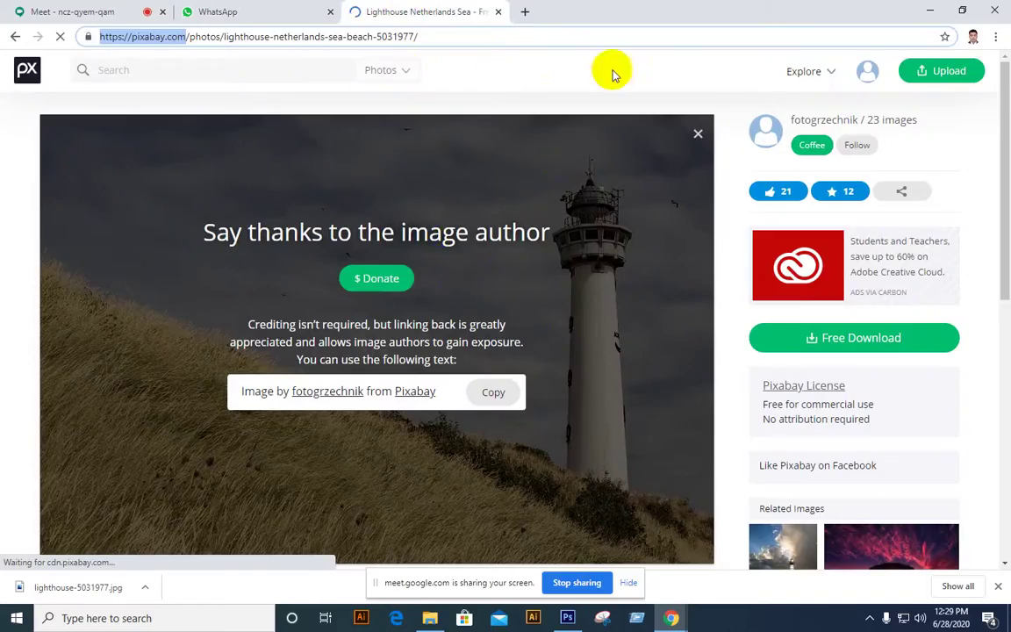
pyautogui.click(616, 493)
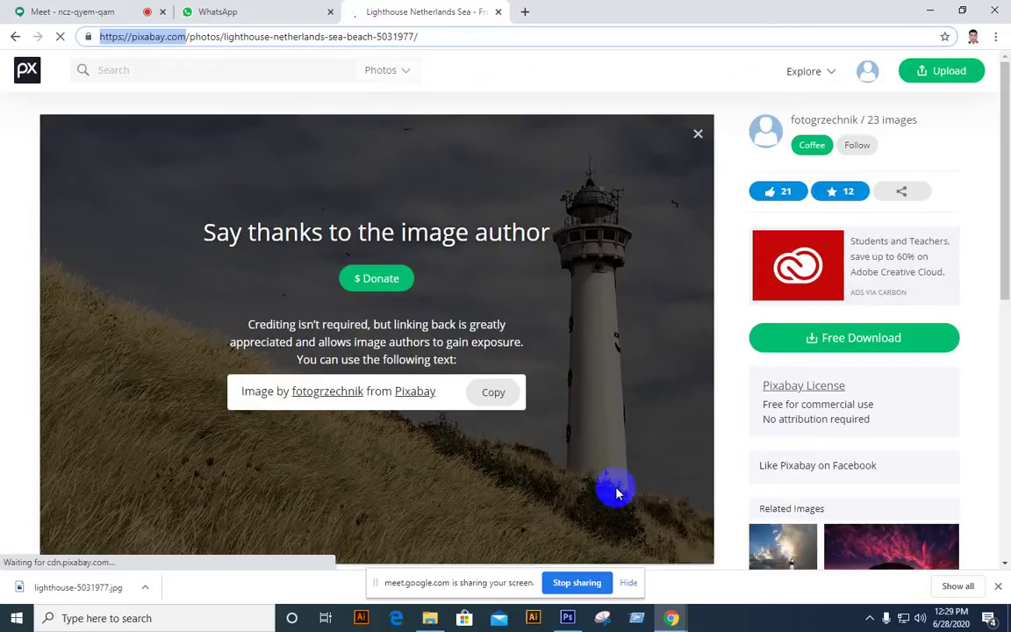
pyautogui.click(144, 587)
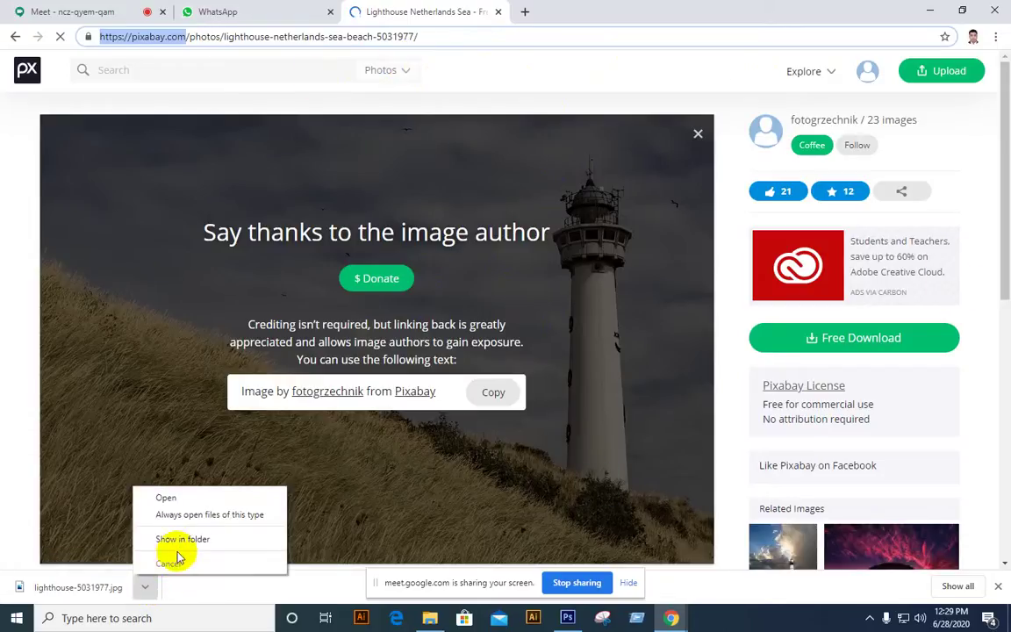
pyautogui.click(182, 541)
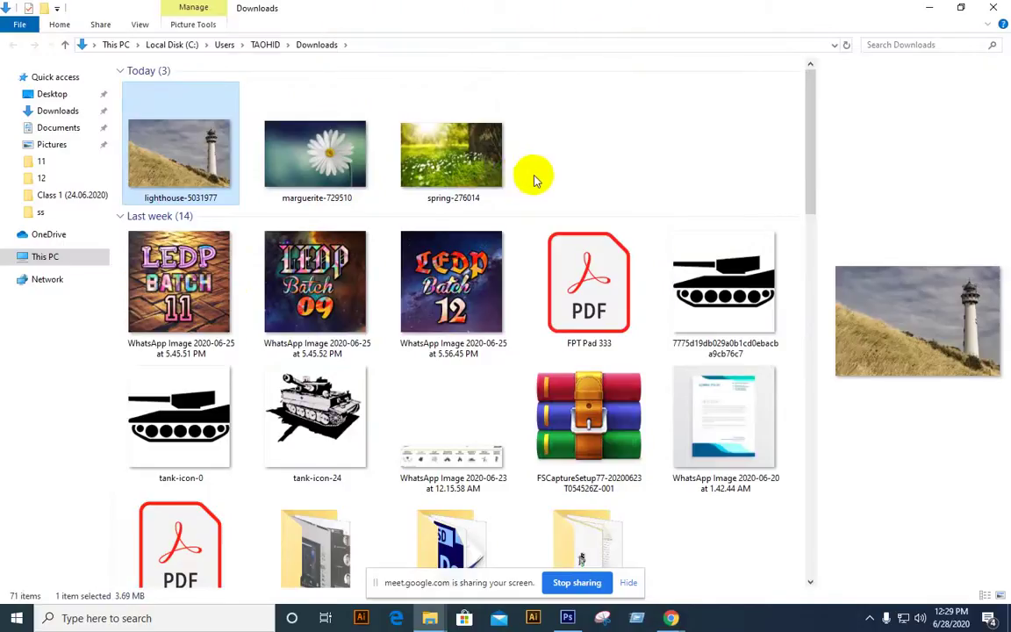
pyautogui.moveTo(184, 148); pyautogui.dragTo(408, 61)
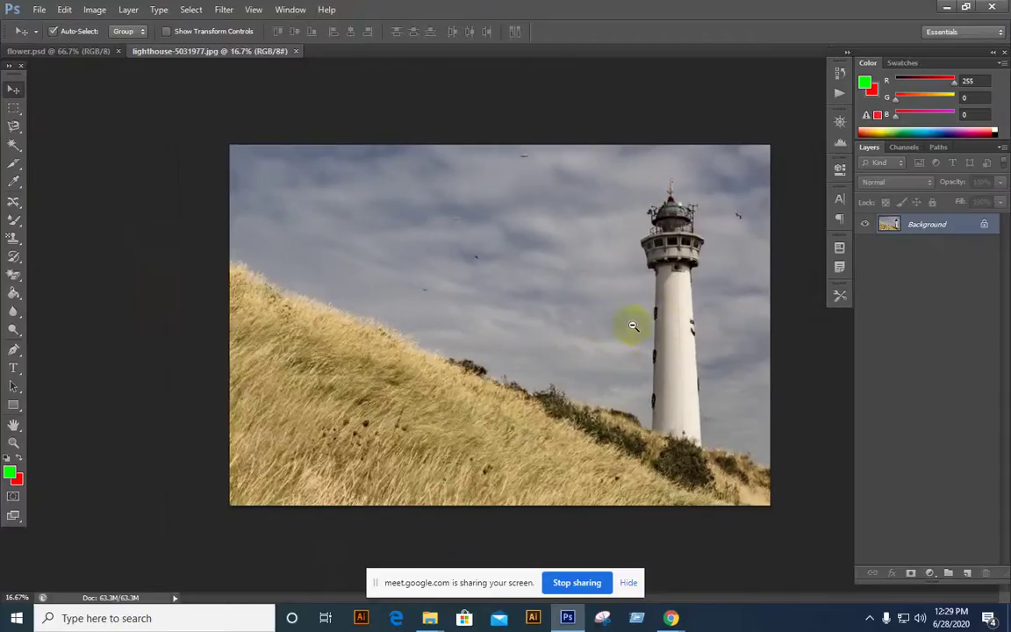
pyautogui.keyDown('alt'); pyautogui.click(632, 326); pyautogui.keyUp('alt')
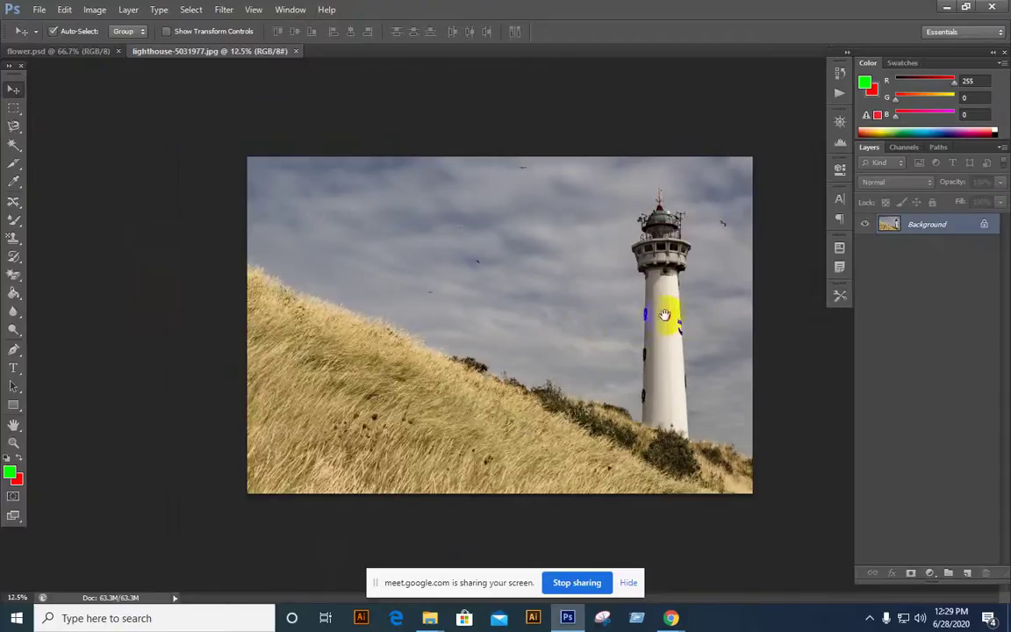
# - Convert the locked Background into a regular layer named Layer 0 and undo the conversion
pyautogui.doubleClick(888, 227)
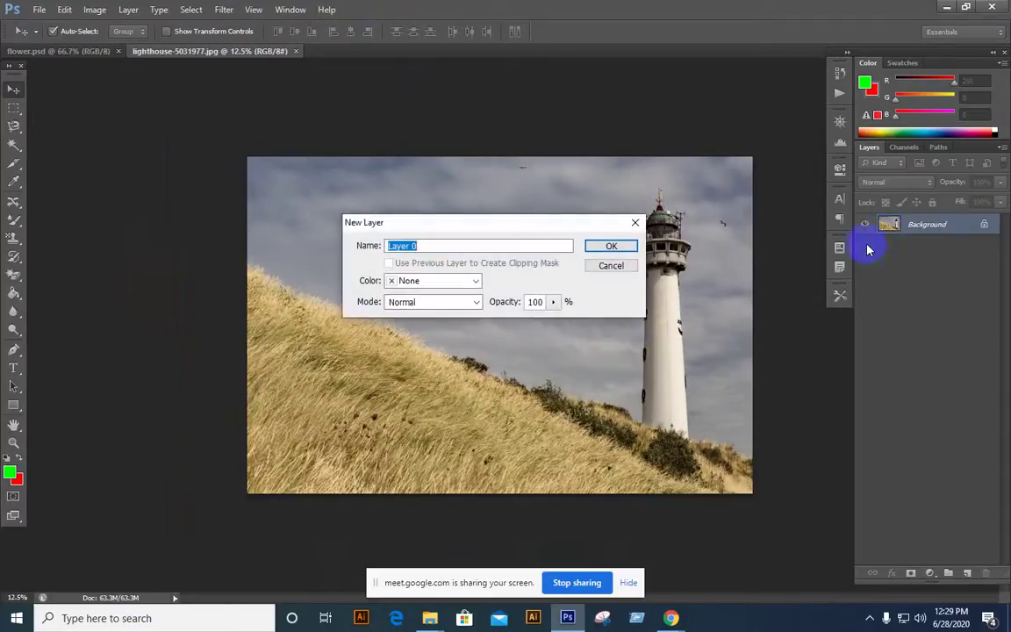
pyautogui.click(629, 249)
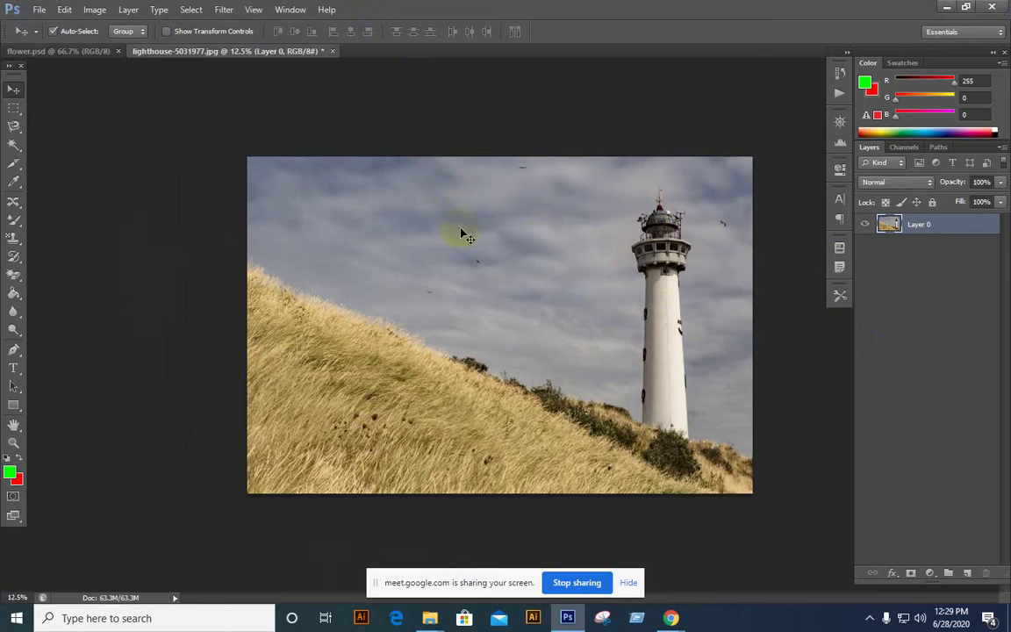
pyautogui.hotkey('ctrl', 'z')
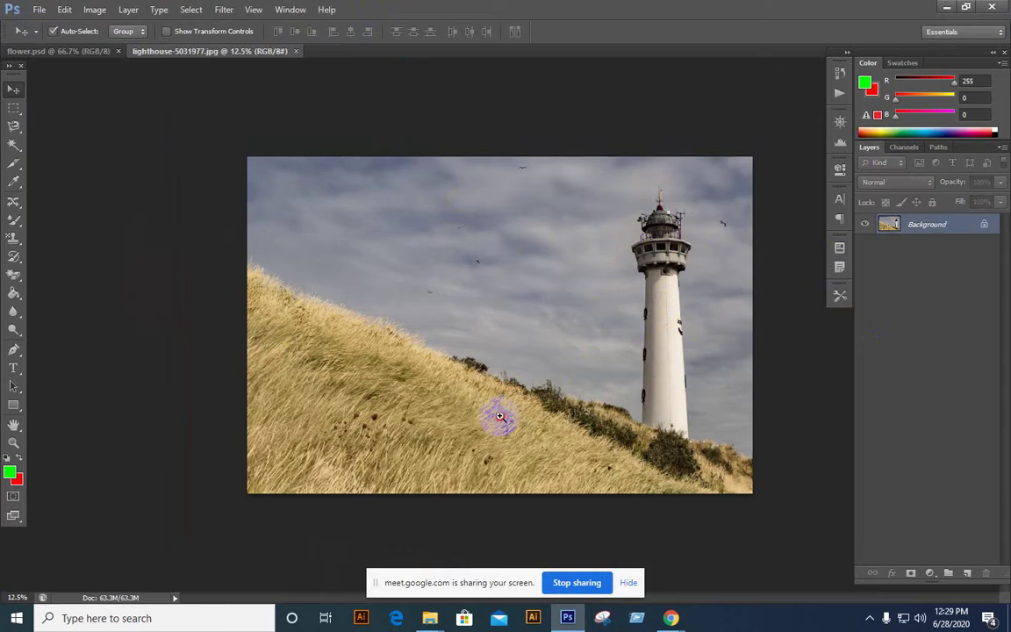
# - Start a Pen tool path where the lighthouse's left edge meets the grass and trace it up to the lowest round window
pyautogui.click(441, 360)
pyautogui.click(654, 373)
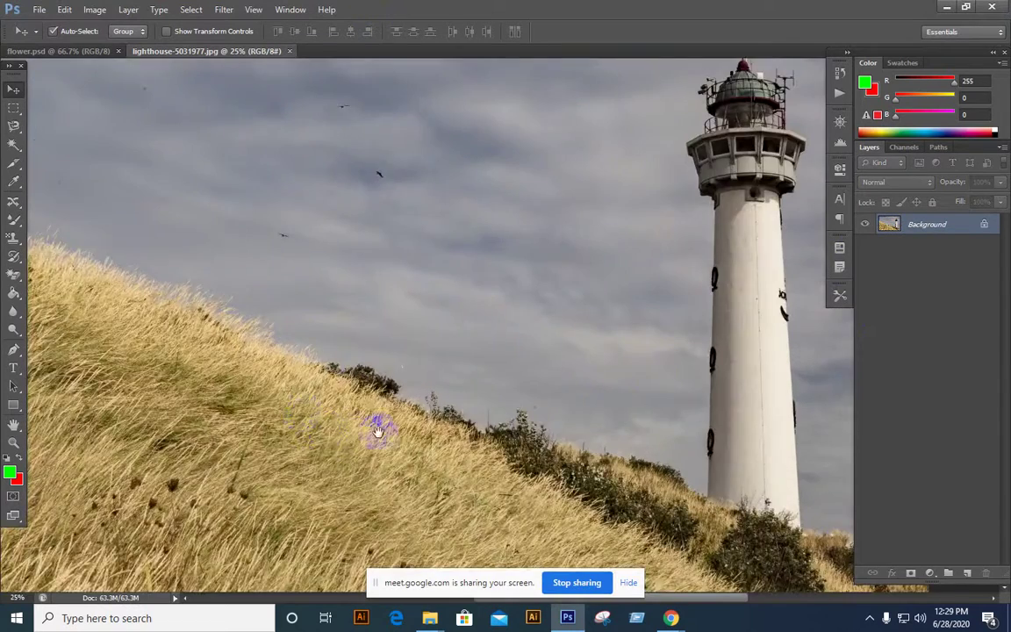
pyautogui.moveTo(378, 430); pyautogui.dragTo(423, 314)
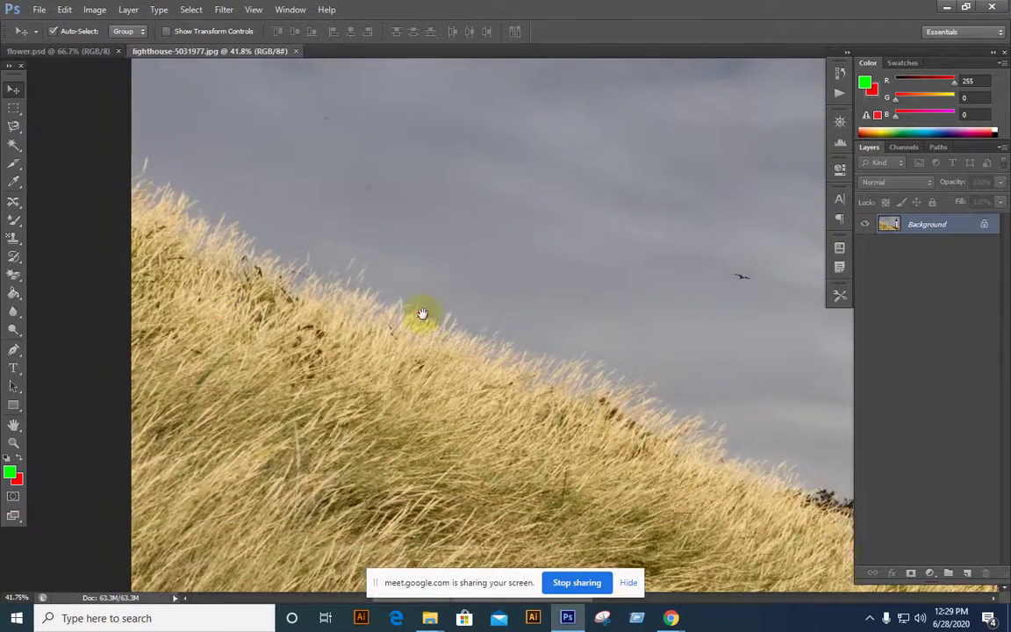
pyautogui.hscroll(10, 422, 313)
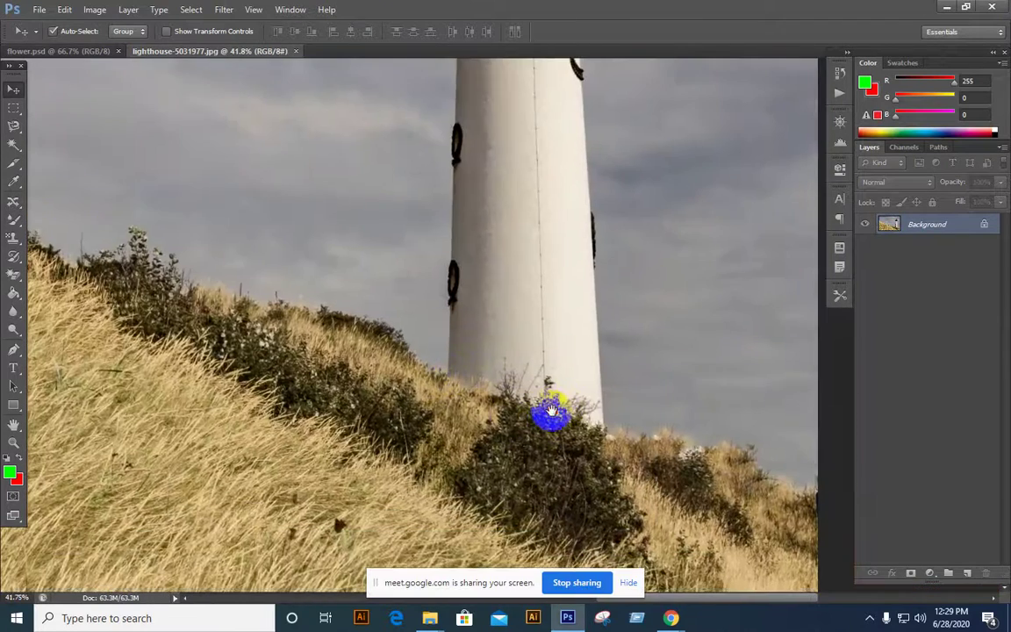
pyautogui.scroll(3, 483, 420)
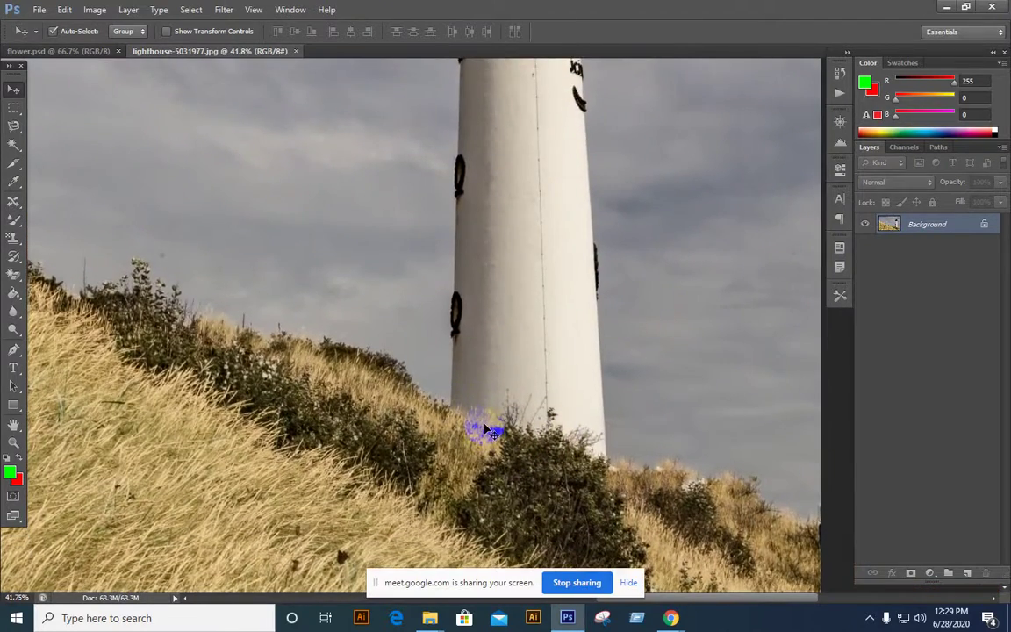
pyautogui.press('p')
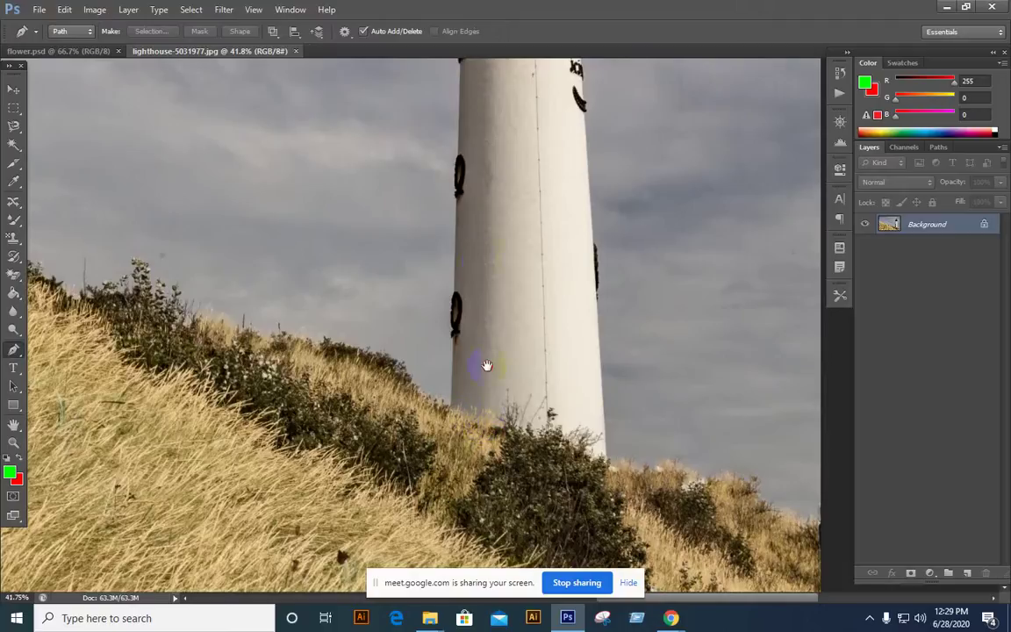
pyautogui.moveTo(487, 365)
pyautogui.mouseDown()
pyautogui.moveTo(481, 486)
pyautogui.moveTo(488, 372)
pyautogui.mouseUp()
pyautogui.click(529, 524)
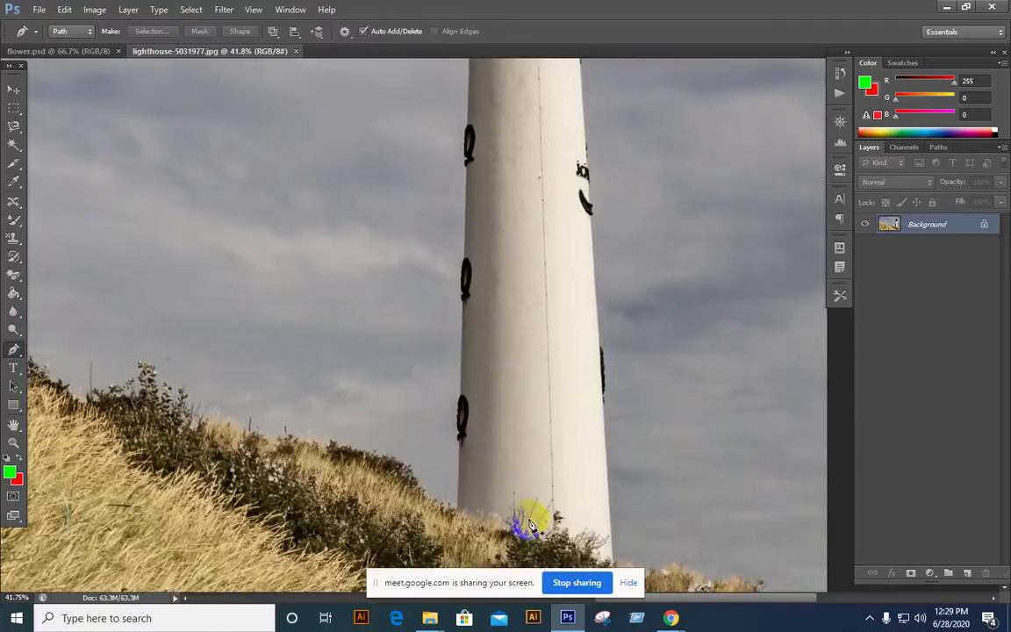
pyautogui.keyDown('ctrl'); pyautogui.click(477, 487); pyautogui.keyUp('ctrl')
pyautogui.keyDown('ctrl'); pyautogui.click(472, 500); pyautogui.keyUp('ctrl')
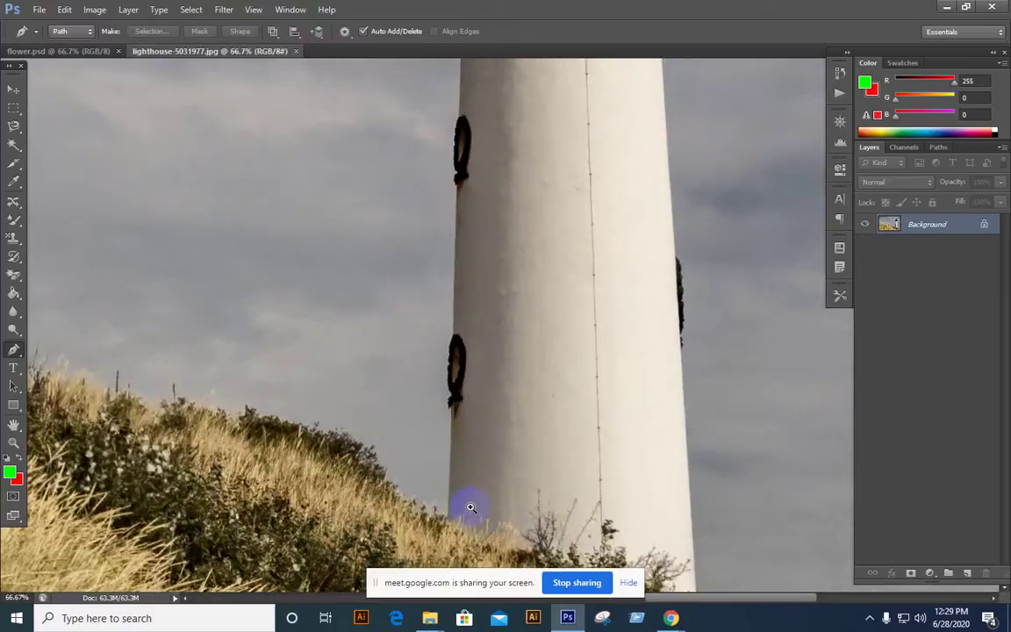
pyautogui.keyDown('ctrl'); pyautogui.click(467, 509); pyautogui.keyUp('ctrl')
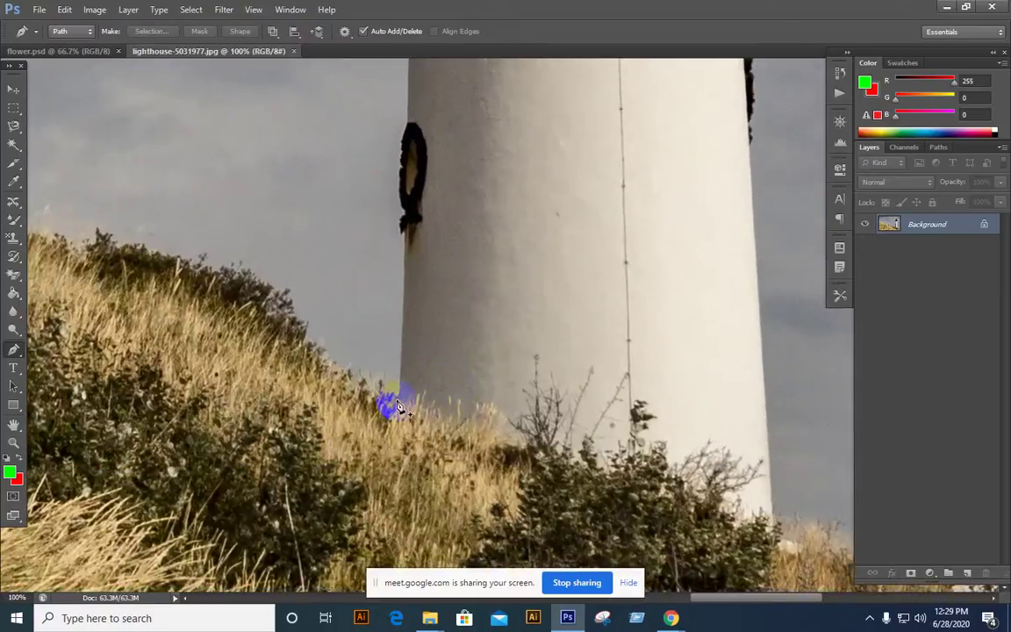
pyautogui.click(397, 406)
pyautogui.click(388, 402)
pyautogui.click(404, 239)
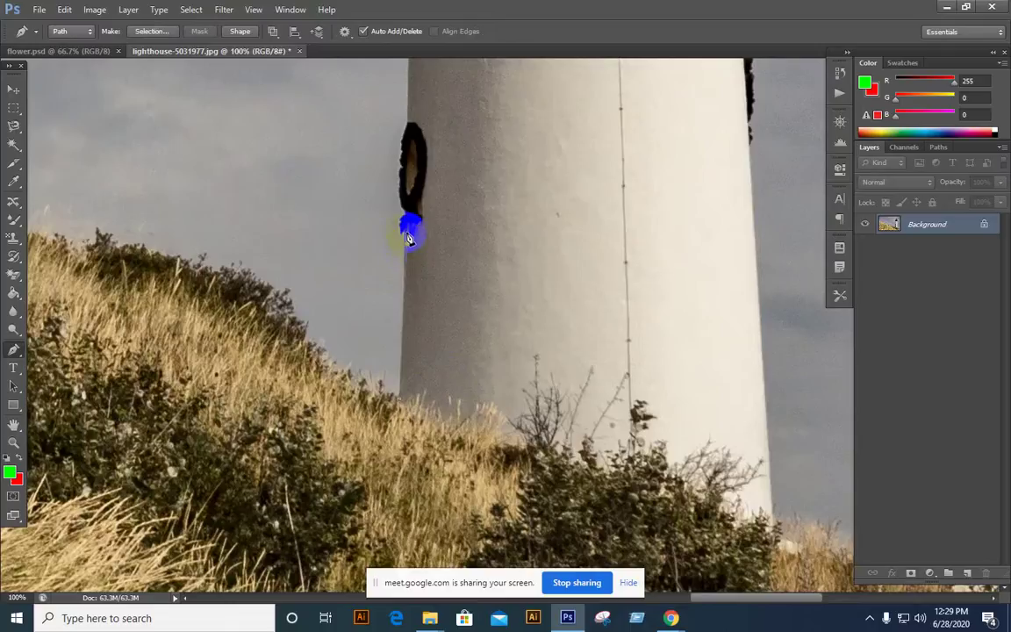
pyautogui.click(405, 264)
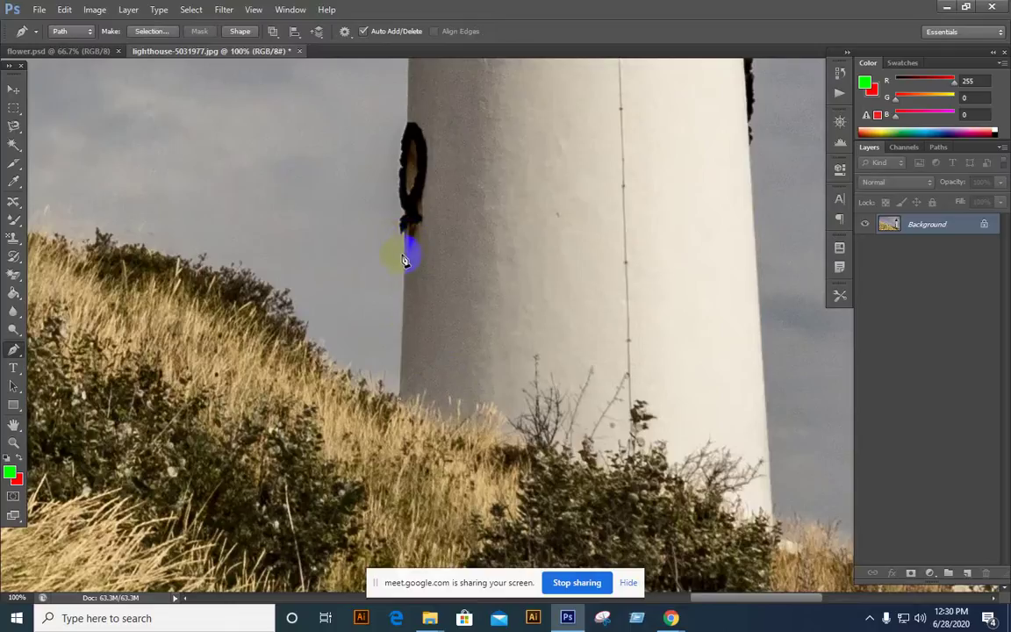
# - Continue the path up the tower's left edge, following the protruding round windows, to the dark bracket beneath the gallery
pyautogui.moveTo(405, 237)
pyautogui.mouseDown()
pyautogui.moveTo(408, 219)
pyautogui.moveTo(415, 352)
pyautogui.mouseUp()
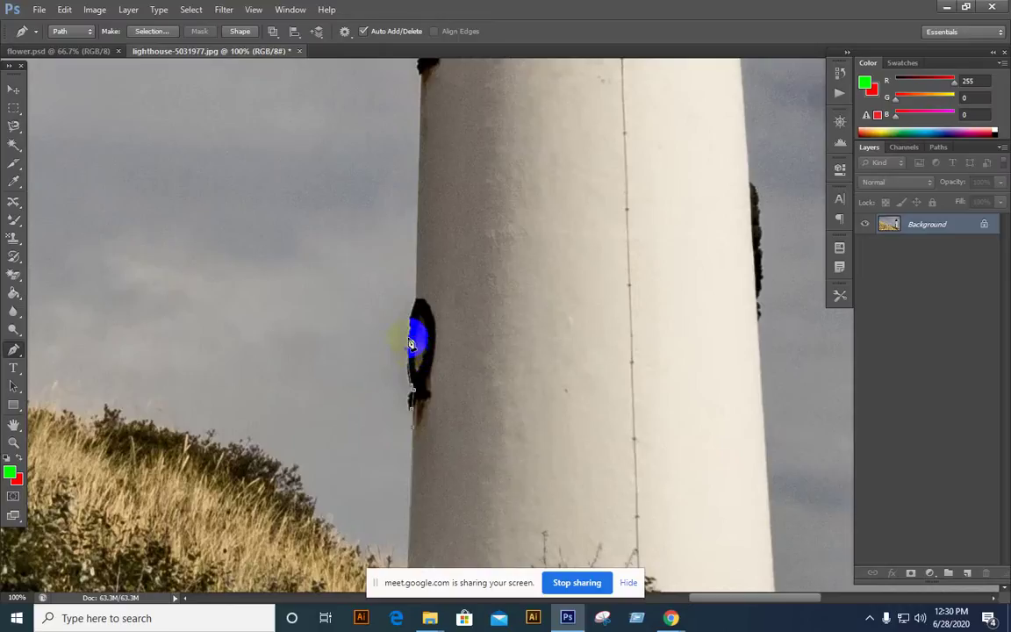
pyautogui.moveTo(419, 303); pyautogui.dragTo(442, 332)
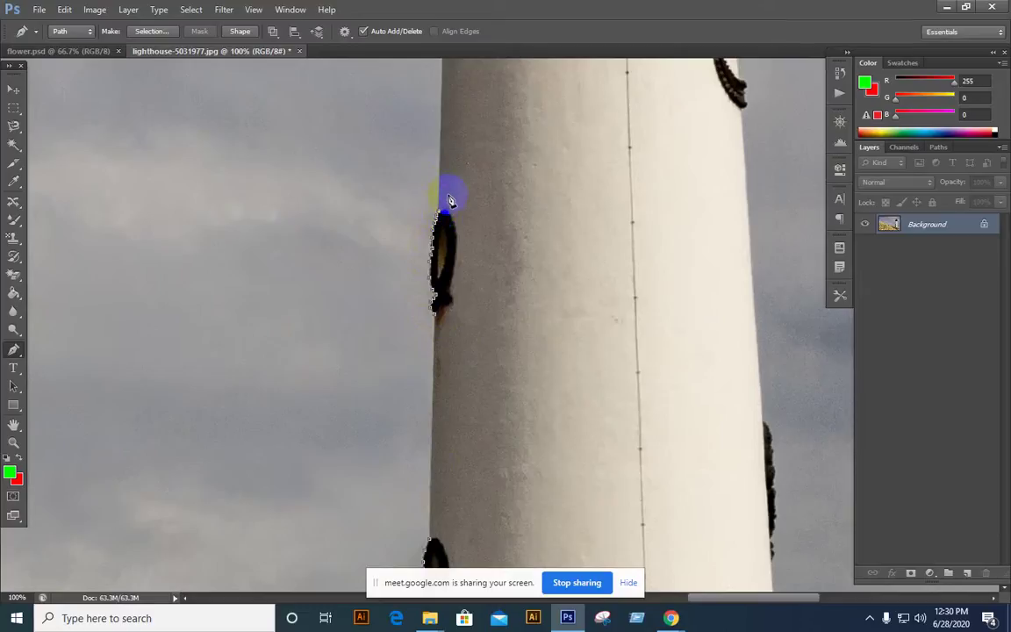
pyautogui.scroll(5, 470, 271)
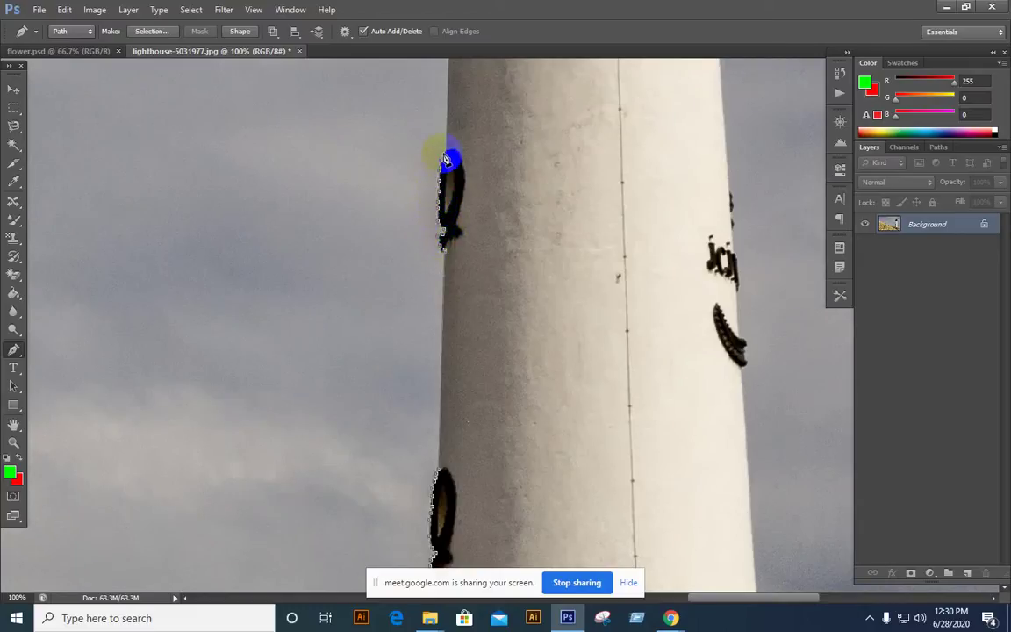
pyautogui.click(446, 203)
pyautogui.scroll(5, 450, 216)
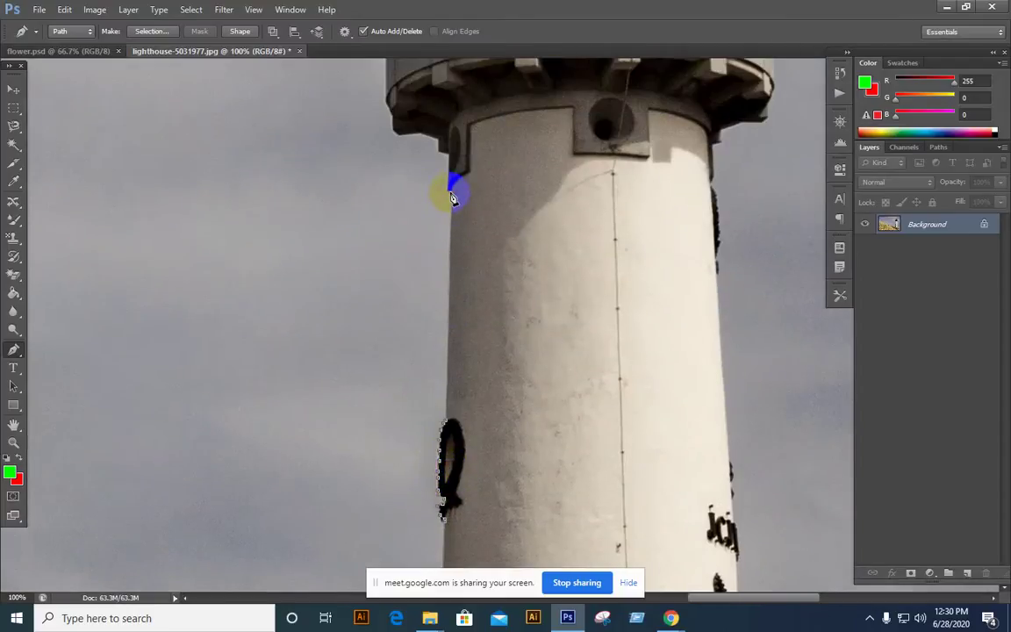
pyautogui.scroll(4, 487, 201)
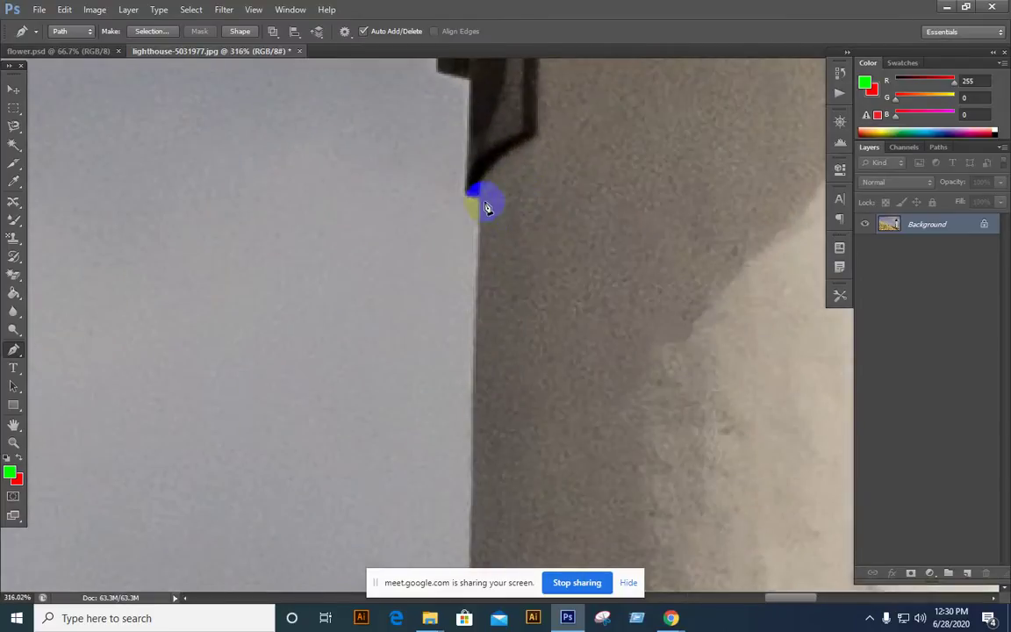
# - Trace the left bracket and the stepped underside of the gallery with corner anchor points
pyautogui.scroll(4, 470, 176)
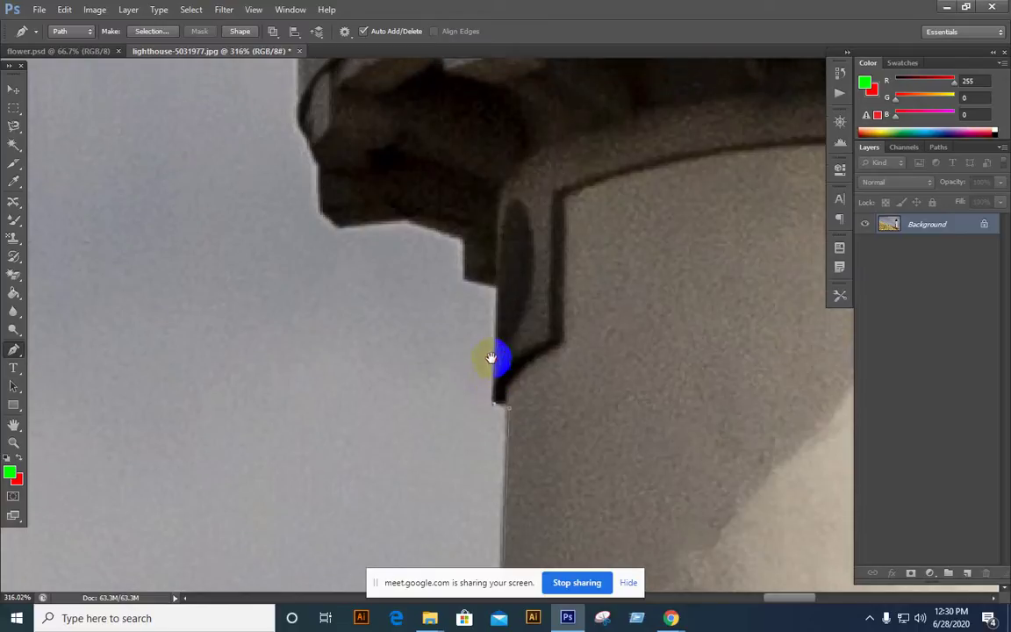
pyautogui.click(465, 273)
pyautogui.click(462, 231)
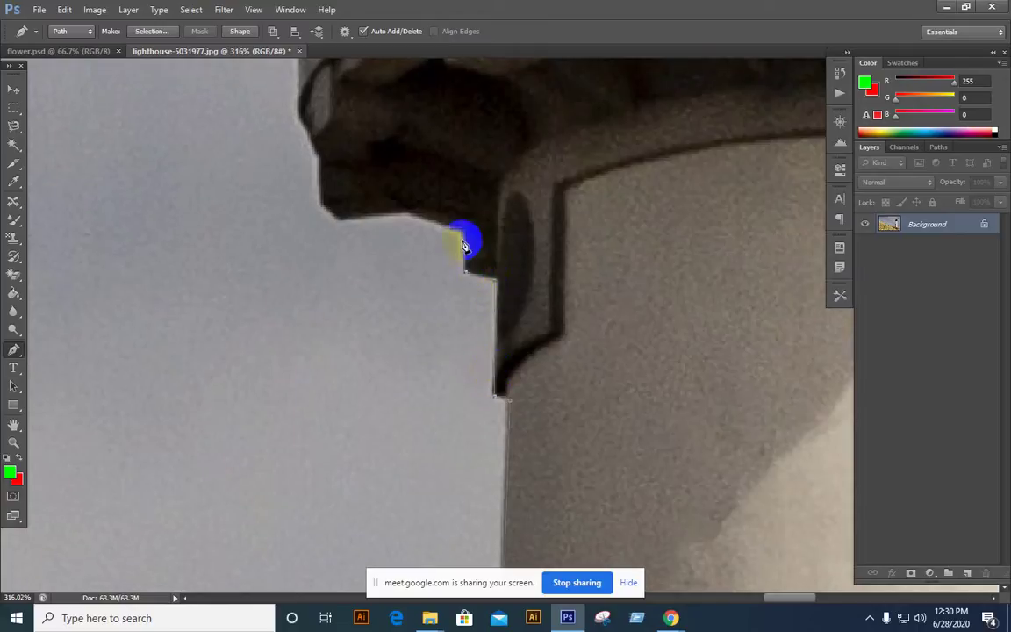
pyautogui.click(409, 214)
pyautogui.click(346, 217)
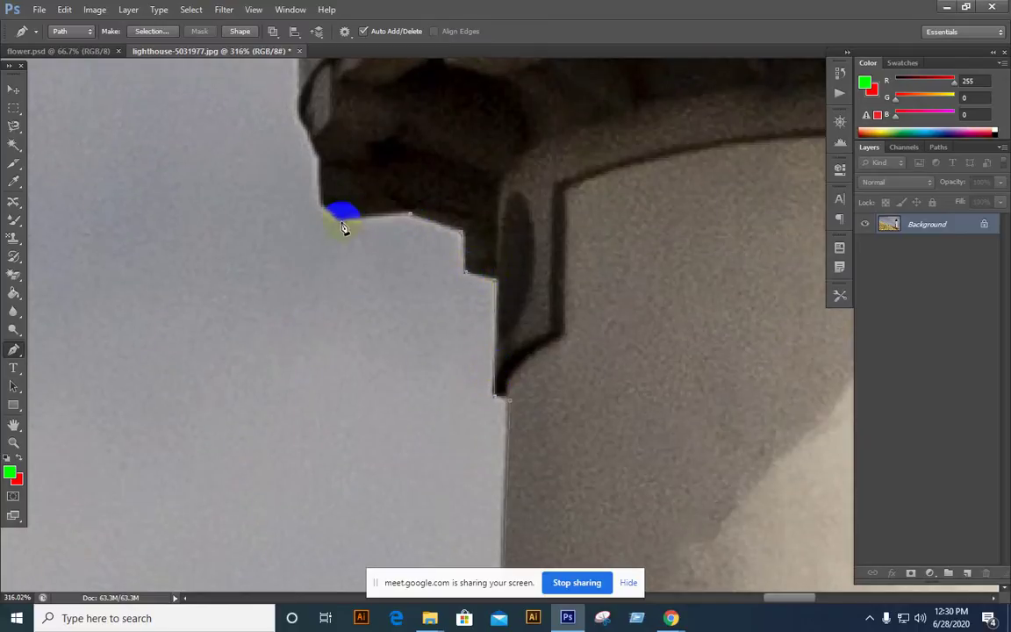
pyautogui.moveTo(343, 226); pyautogui.dragTo(513, 438)
pyautogui.click(505, 426)
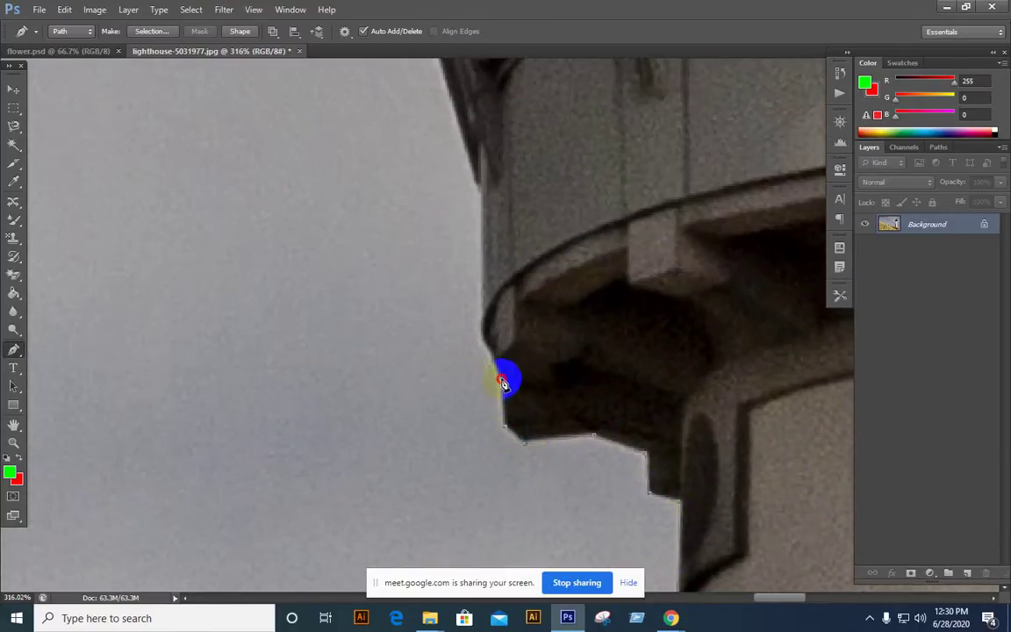
# - Continue the path up the gallery's left wall and slanted window side, around the roof's outer corner to its next bend
pyautogui.click(503, 381)
pyautogui.click(483, 334)
pyautogui.scroll(3, 484, 378)
pyautogui.click(481, 359)
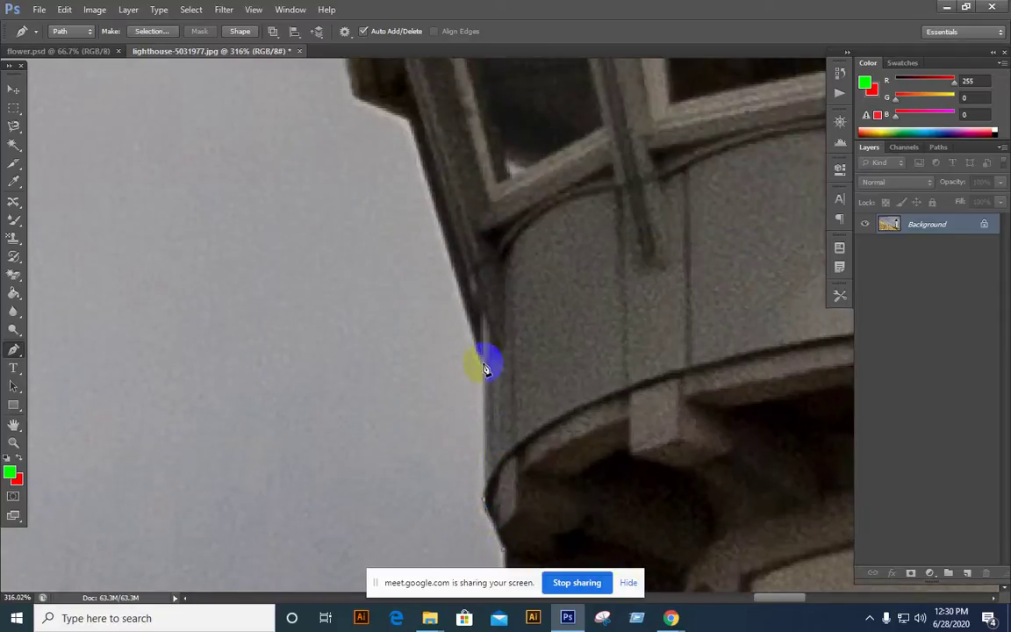
pyautogui.click(407, 136)
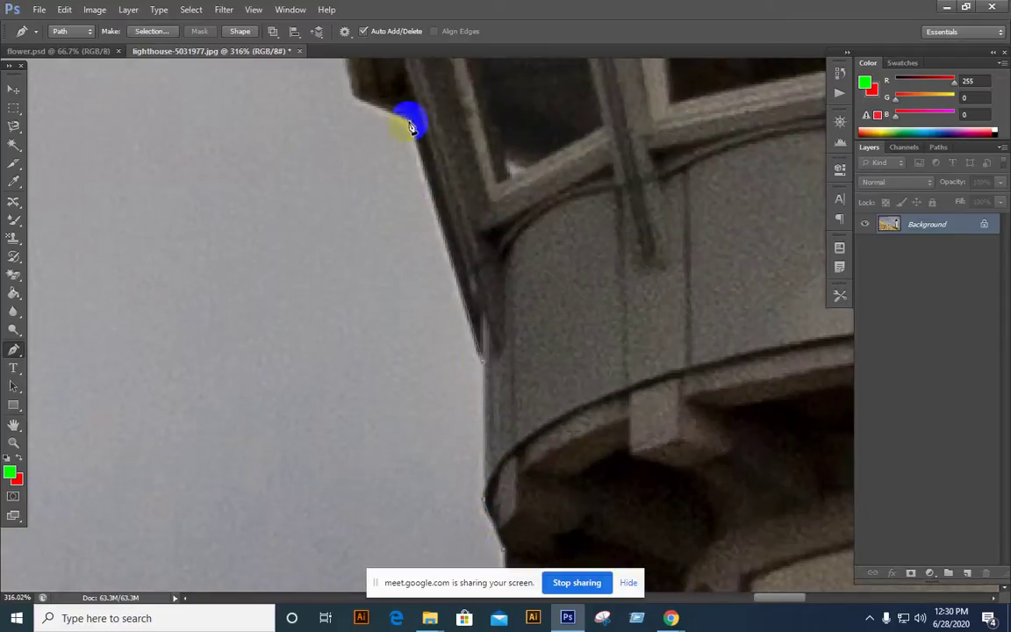
pyautogui.moveTo(410, 127); pyautogui.dragTo(431, 386)
pyautogui.click(395, 253)
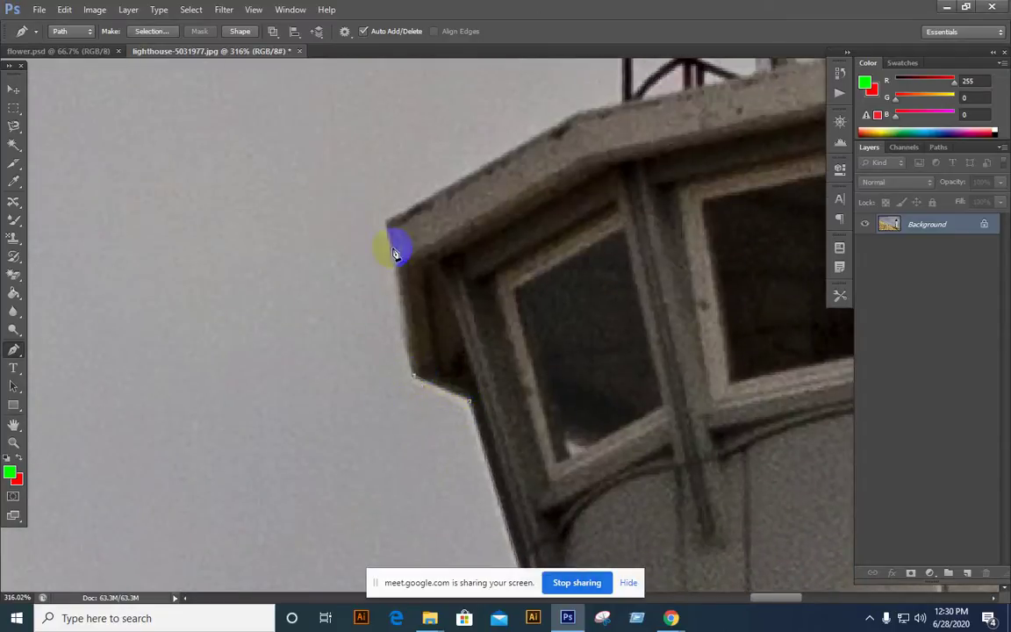
pyautogui.click(562, 129)
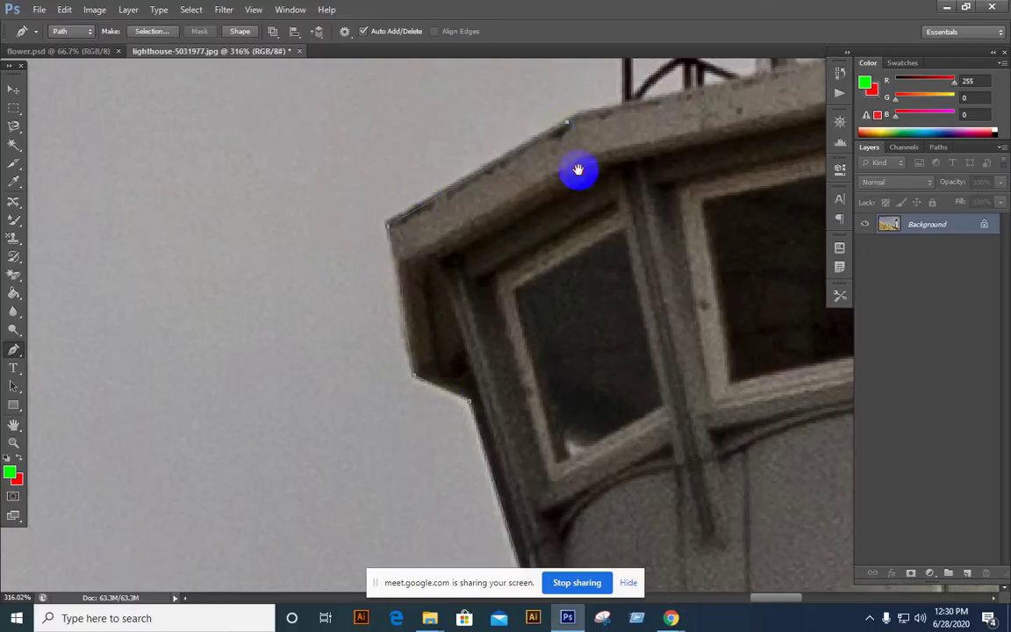
# - Examine the dome, lantern room, railings and antennas above the gallery roof to decide where the outline should run
pyautogui.scroll(-5, 578, 170)
pyautogui.scroll(-3, 494, 458)
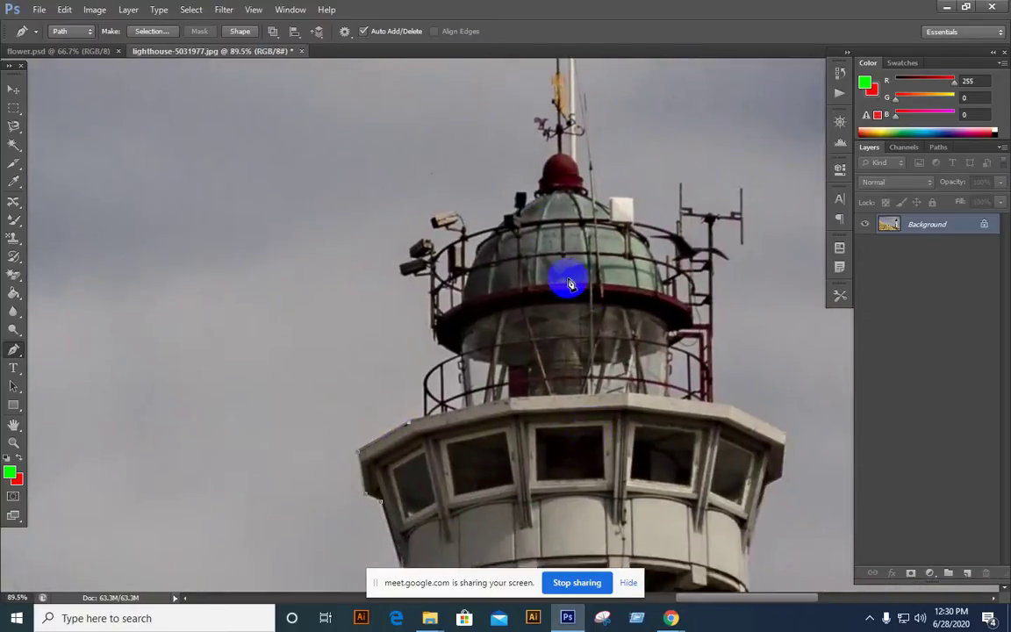
pyautogui.click(531, 185)
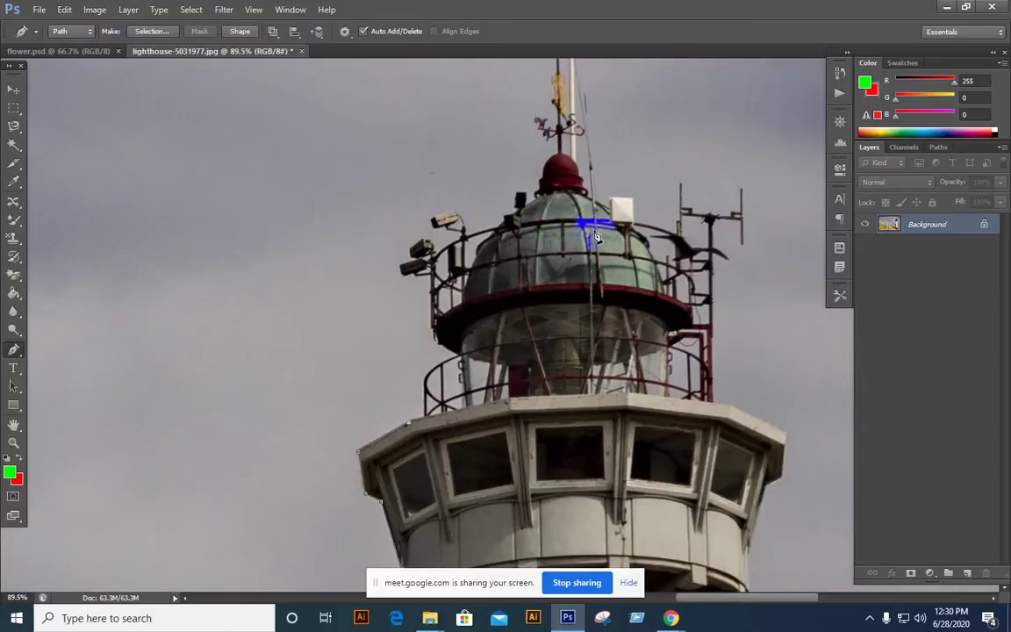
pyautogui.click(452, 399)
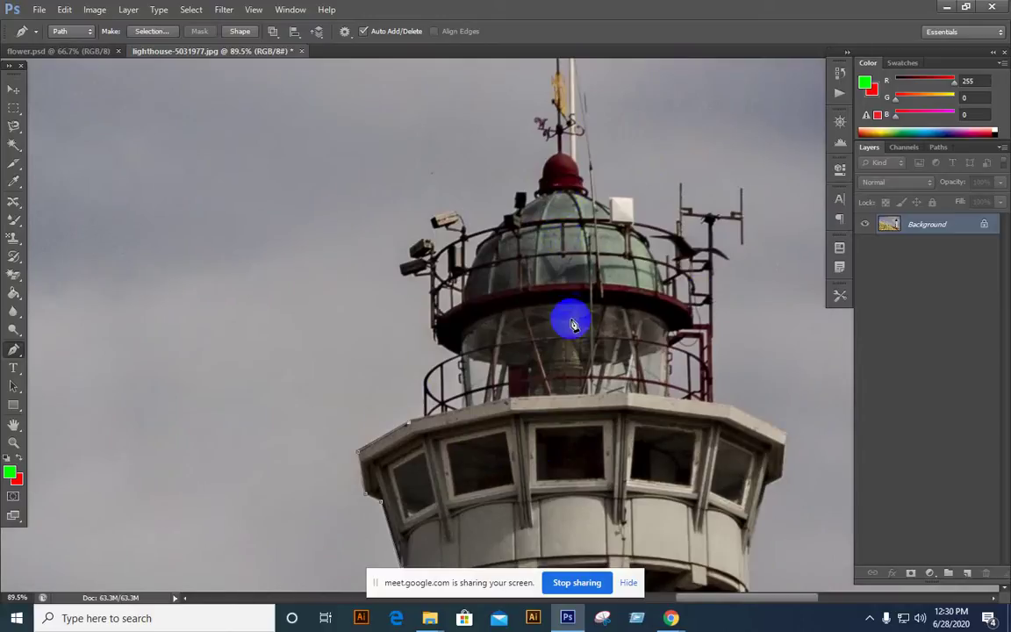
pyautogui.click(687, 360)
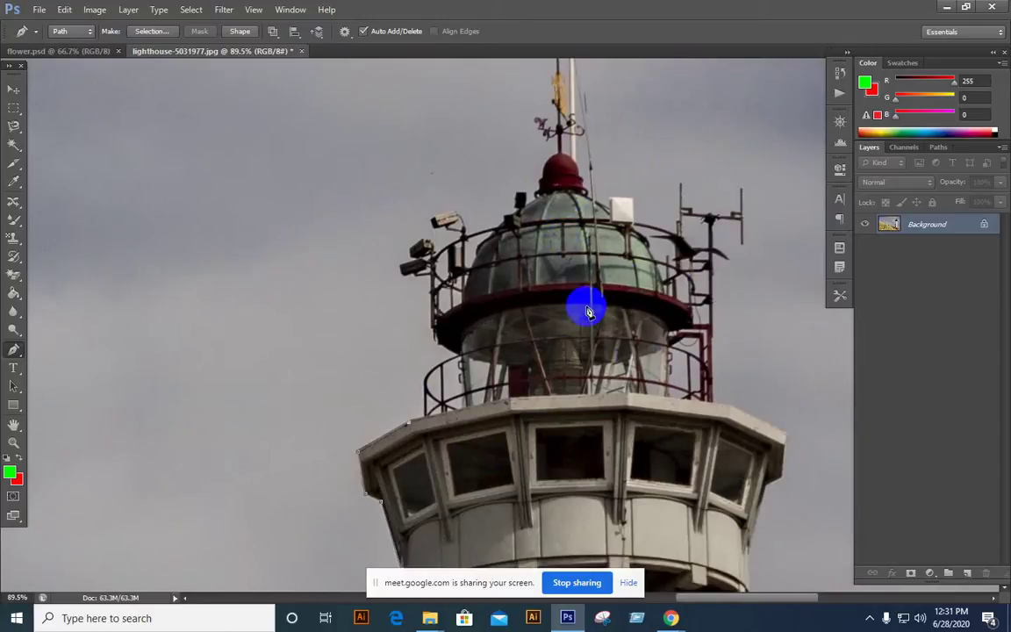
pyautogui.scroll(3, 586, 305)
pyautogui.scroll(-3, 638, 349)
pyautogui.click(441, 404)
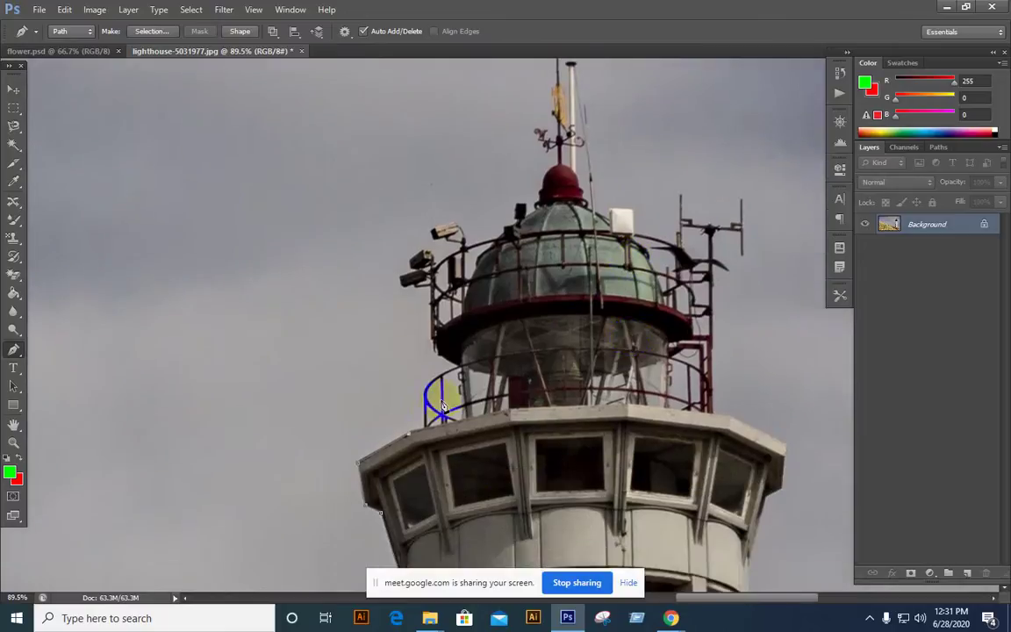
pyautogui.scroll(-1, 494, 421)
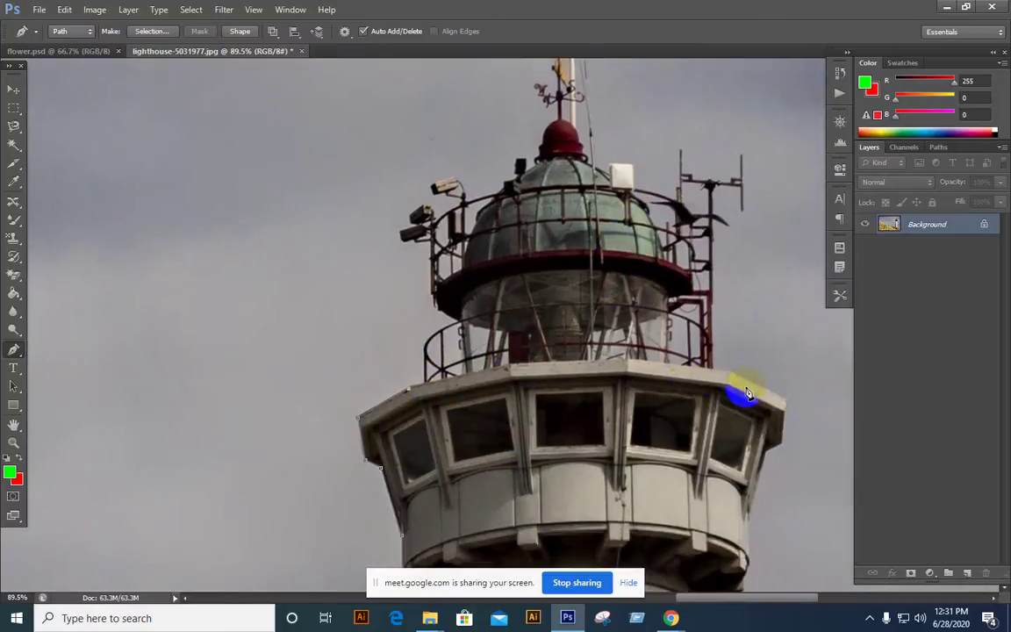
pyautogui.click(788, 432)
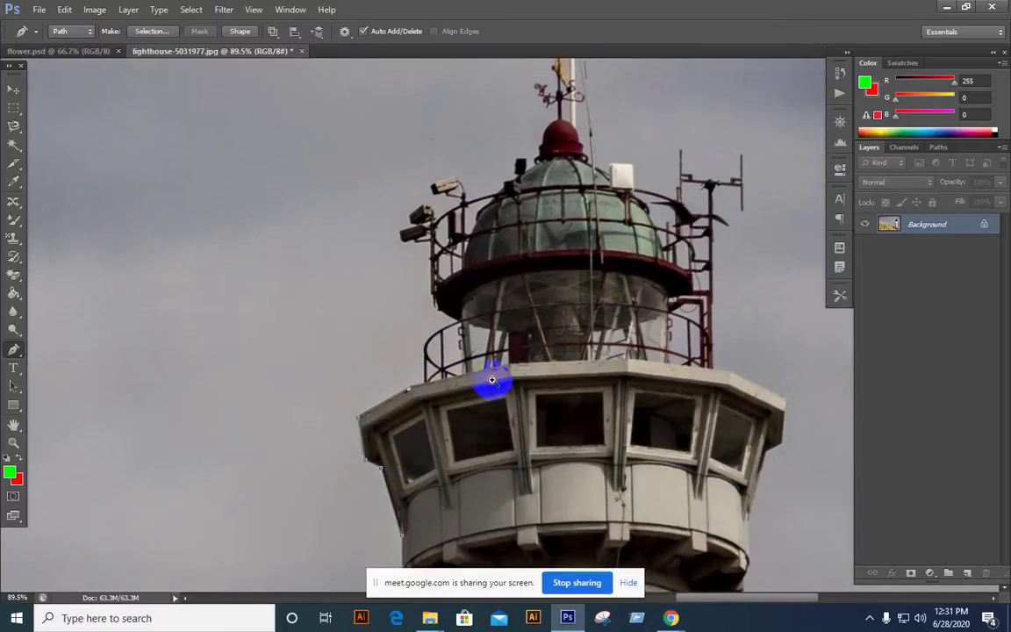
# - Trace the gallery roof's upper edge below the railings, through each bend, to its outer right corner
pyautogui.scroll(3, 493, 379)
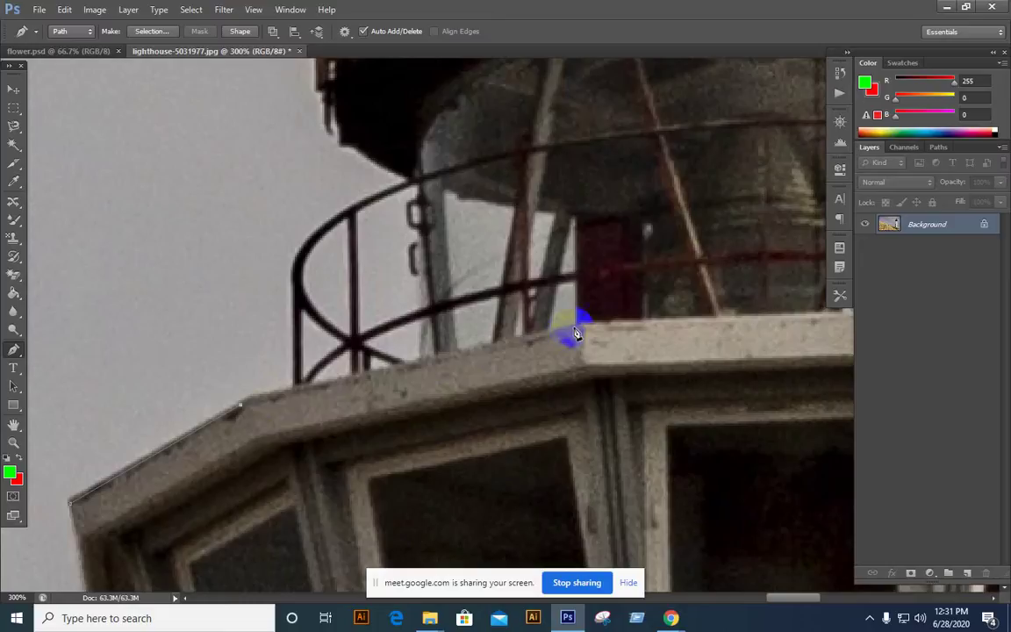
pyautogui.moveTo(716, 332); pyautogui.dragTo(333, 337)
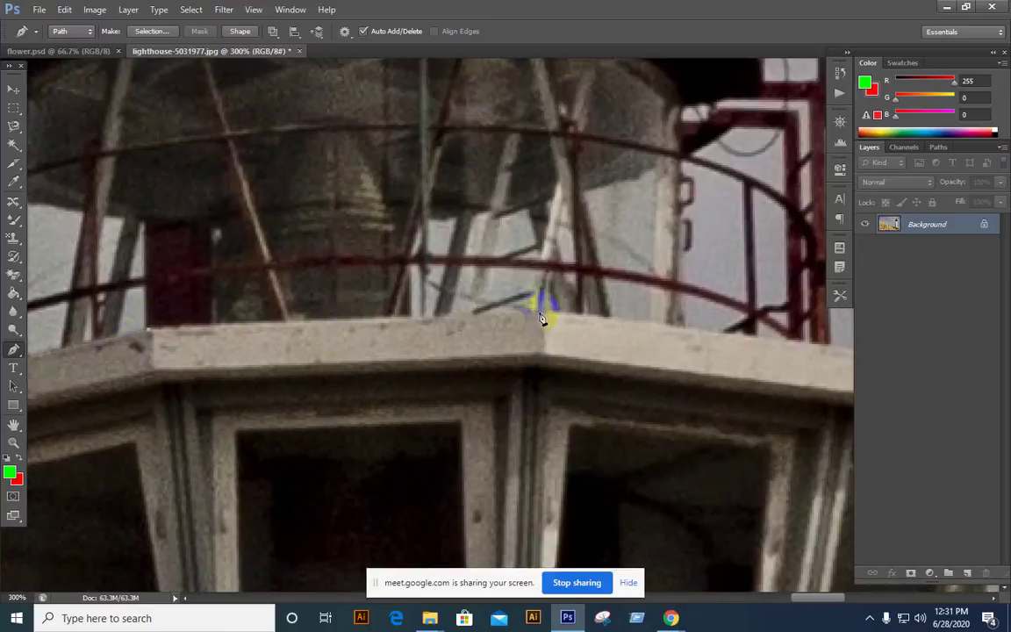
pyautogui.moveTo(700, 347); pyautogui.dragTo(420, 352)
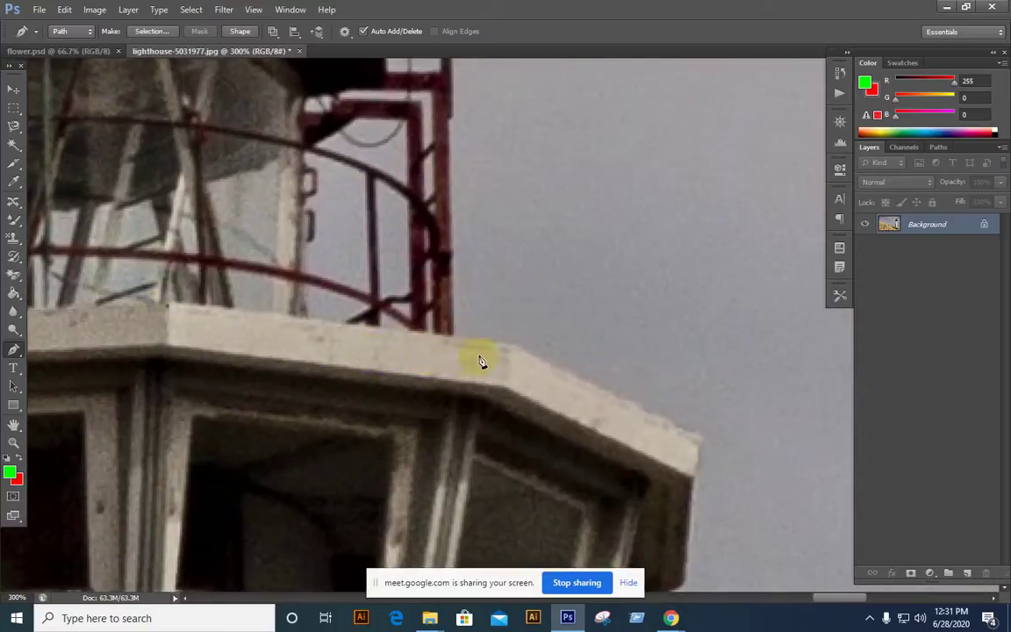
pyautogui.click(702, 441)
pyautogui.moveTo(702, 441); pyautogui.dragTo(544, 230)
# - Trace the gallery's right side around the roof overhang and down its slanted wall to the curved lower rim
pyautogui.click(536, 206)
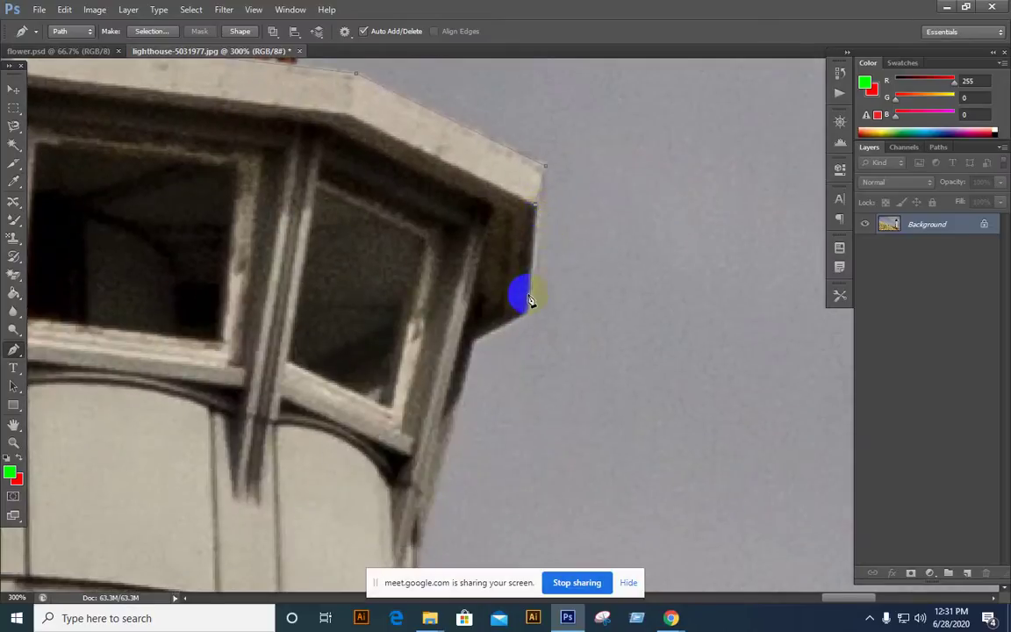
pyautogui.click(474, 339)
pyautogui.click(440, 428)
pyautogui.moveTo(451, 444); pyautogui.dragTo(474, 266)
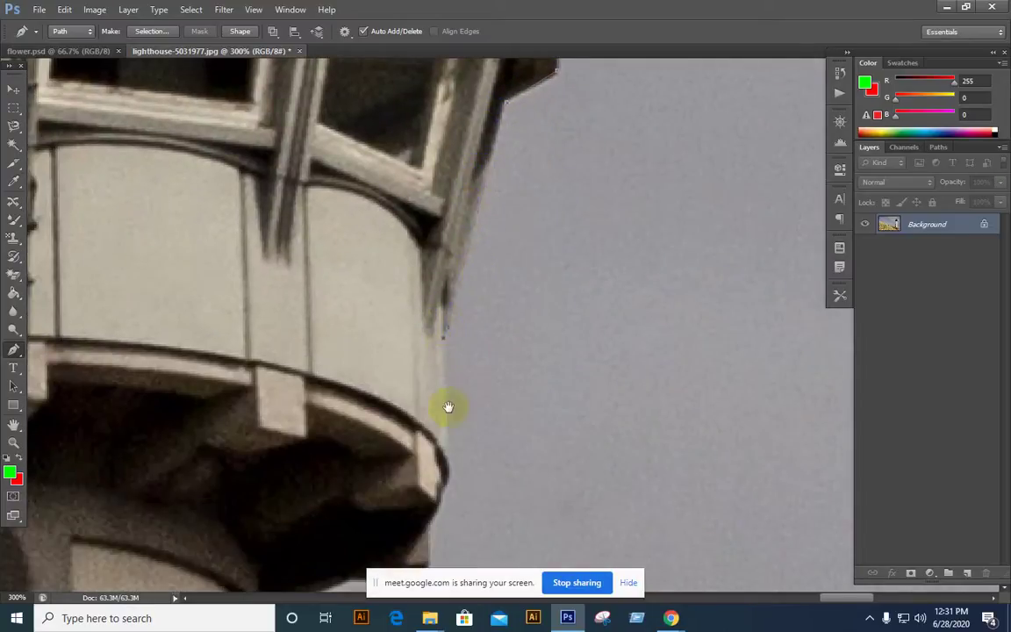
pyautogui.moveTo(448, 406); pyautogui.dragTo(470, 169)
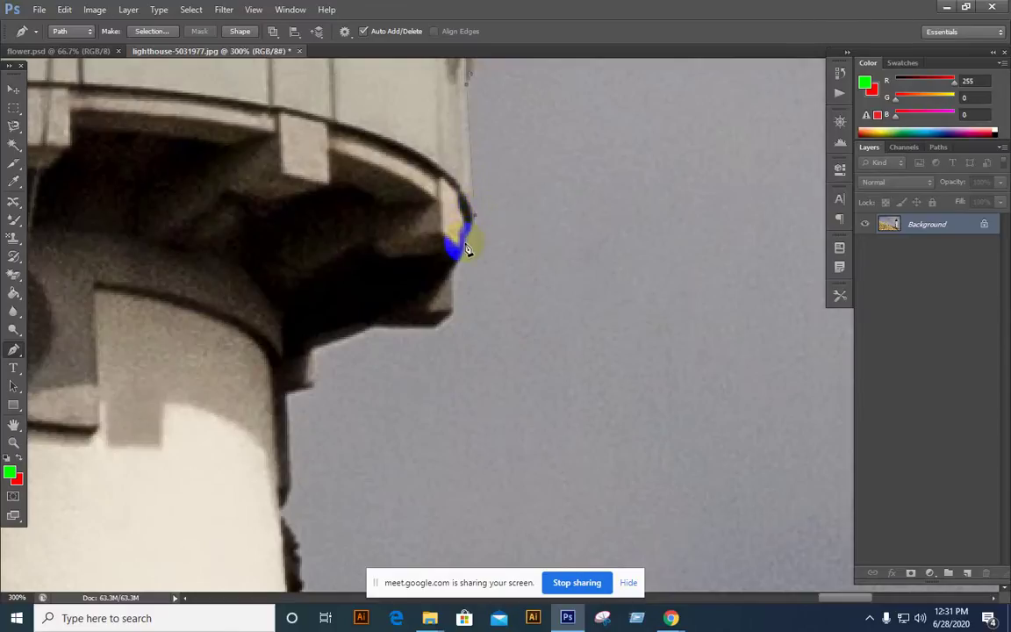
# - Trace the right bracket and the stepped underside of the gallery back to the tower shaft, ending below the dark band
pyautogui.click(448, 317)
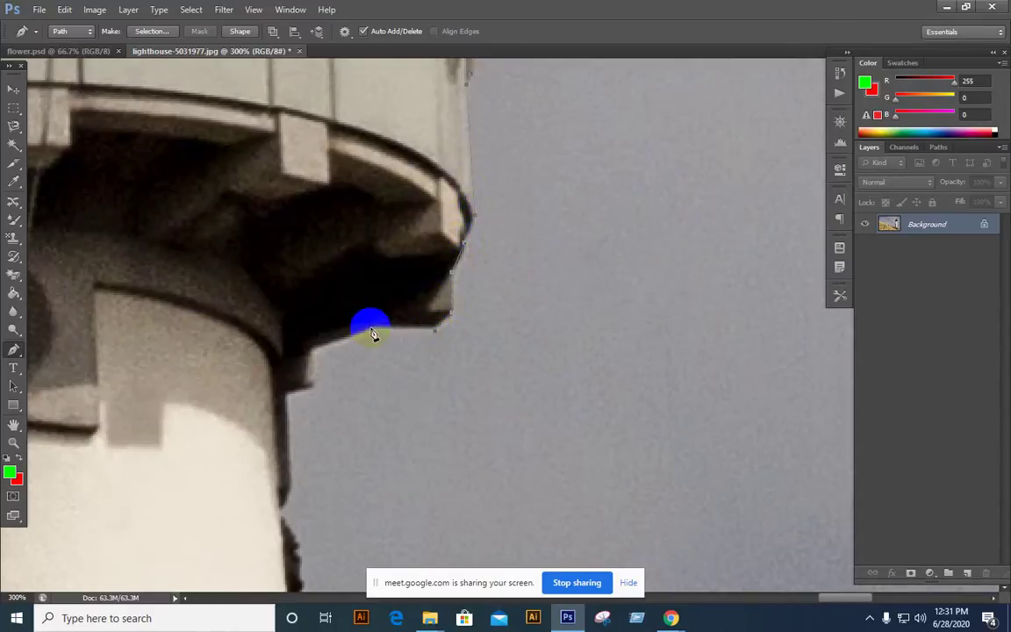
pyautogui.moveTo(372, 326); pyautogui.dragTo(534, 219)
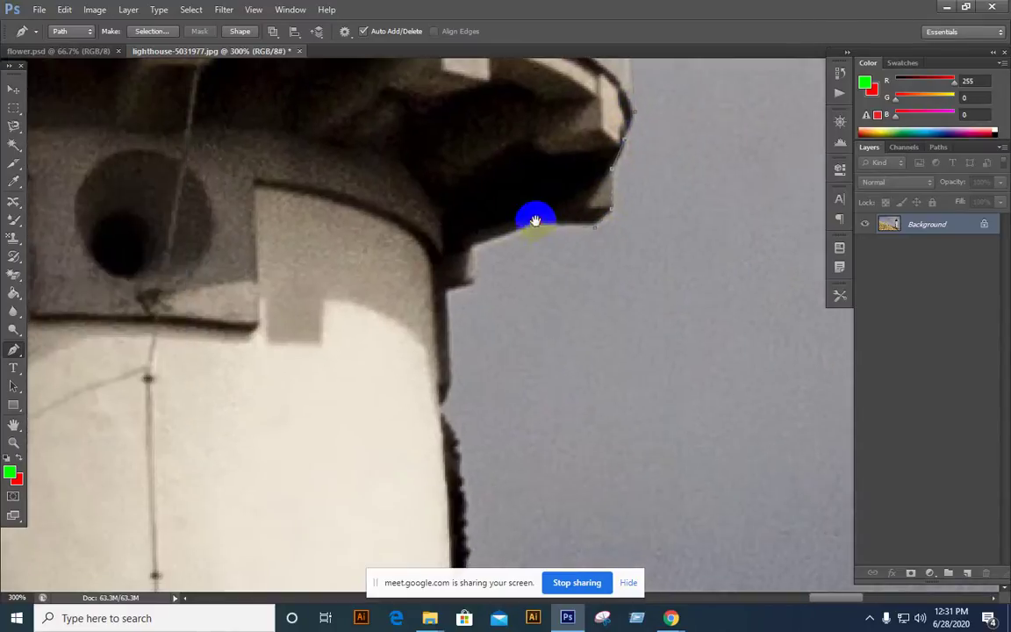
pyautogui.click(471, 249)
pyautogui.click(472, 283)
pyautogui.moveTo(451, 288); pyautogui.dragTo(418, 247)
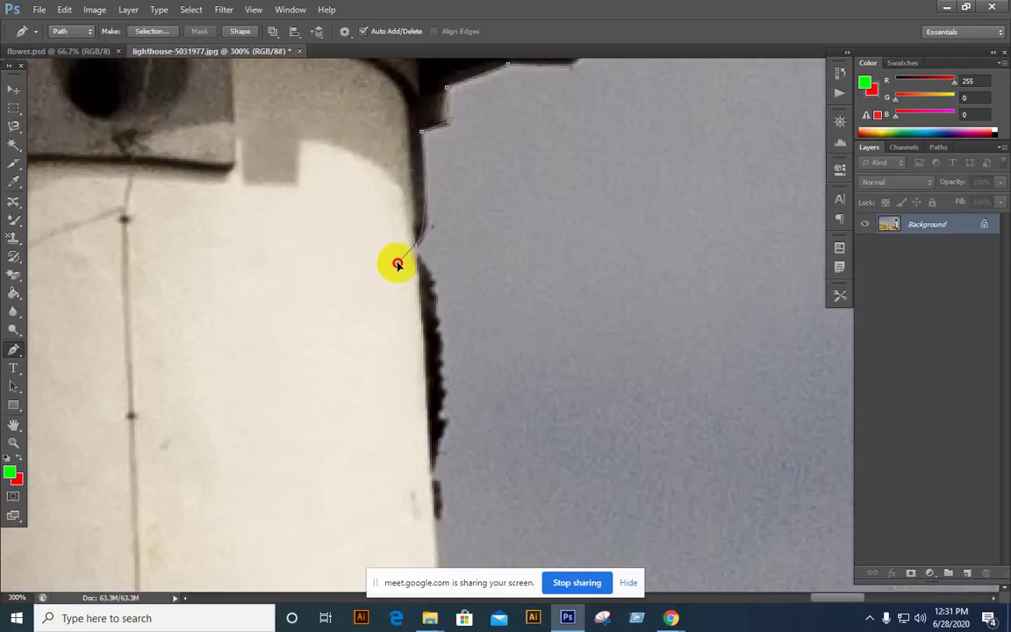
pyautogui.click(417, 246)
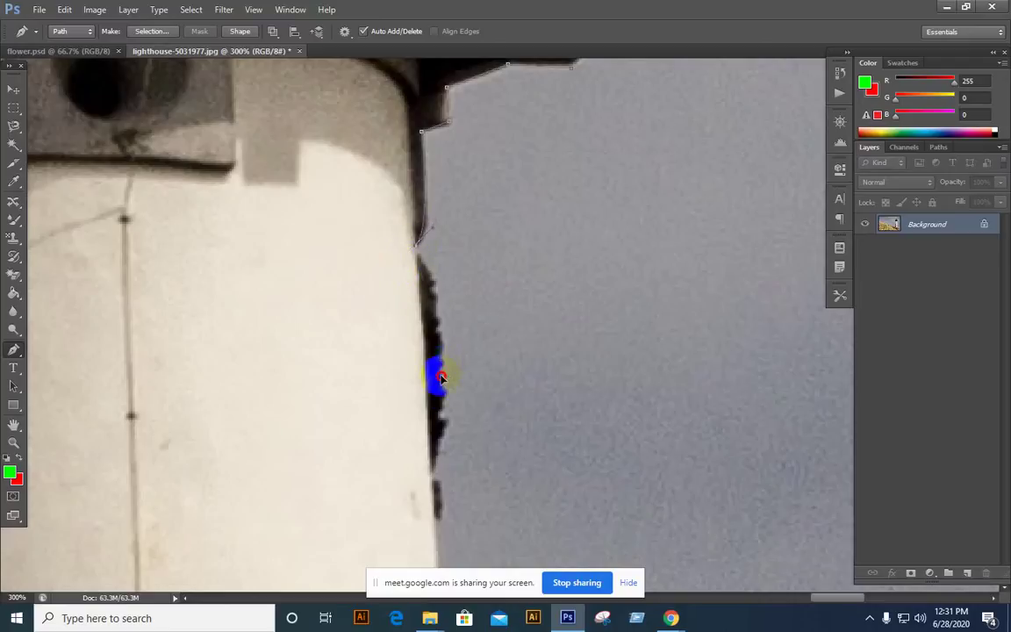
# - Undo the stray anchor point and trace the serrated outer edge of the dark fixture on the upper right shaft
pyautogui.hotkey('ctrl', 'z')
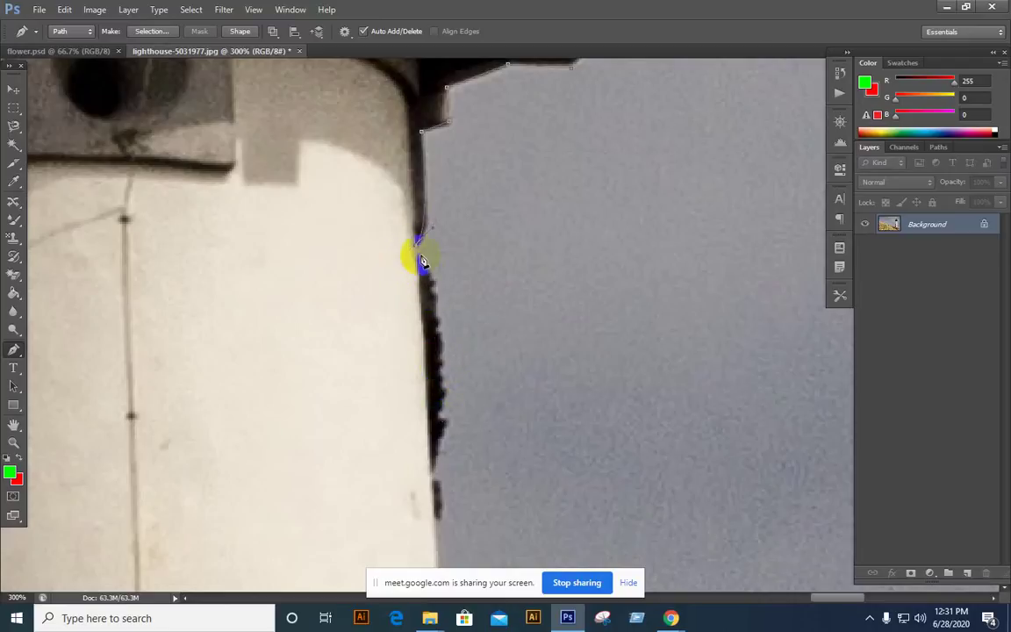
pyautogui.click(428, 276)
pyautogui.click(432, 293)
pyautogui.click(437, 321)
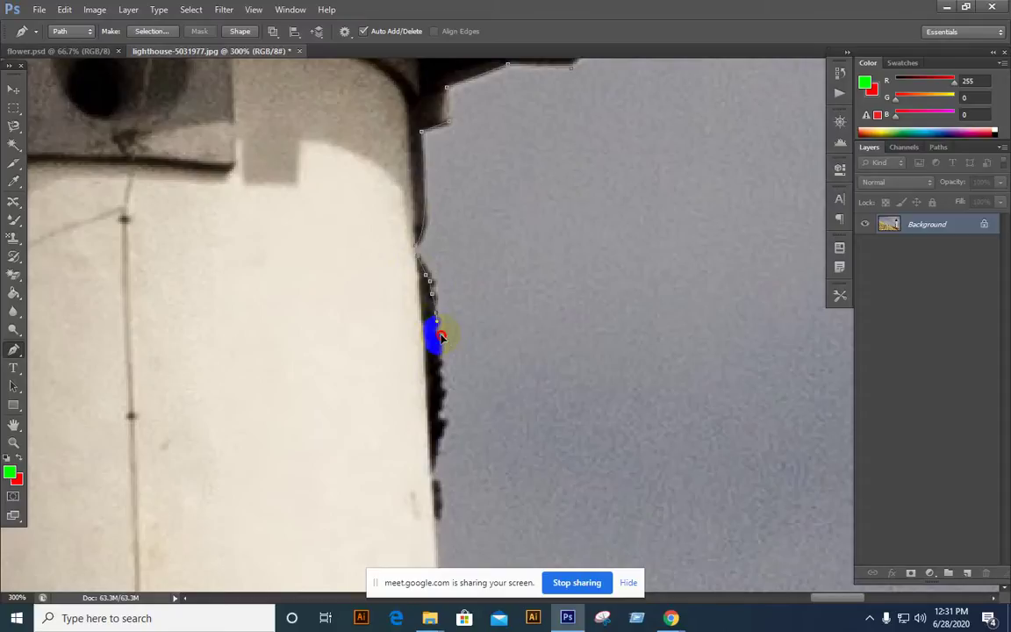
pyautogui.moveTo(437, 259); pyautogui.dragTo(437, 140)
pyautogui.click(431, 154)
pyautogui.click(432, 173)
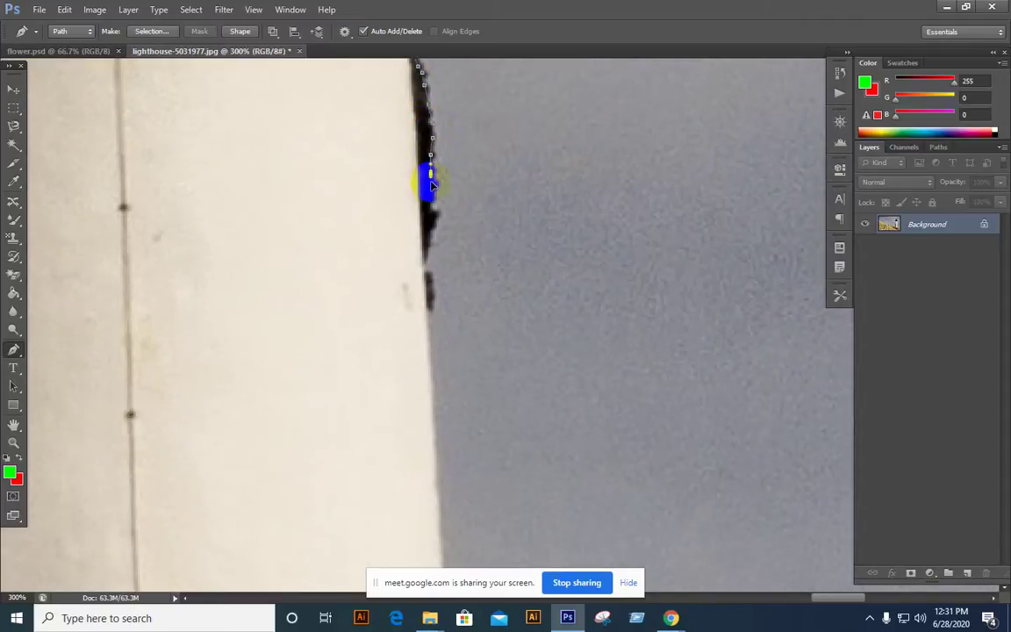
pyautogui.click(433, 190)
pyautogui.click(433, 215)
pyautogui.click(425, 247)
pyautogui.click(423, 267)
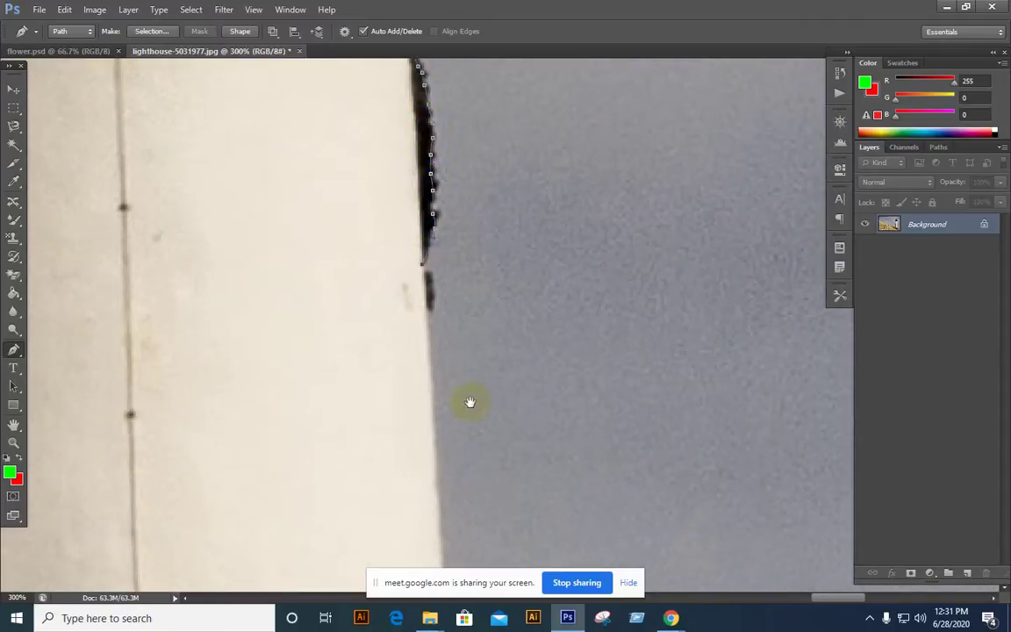
# - Continue the path down the shaft's right edge, past the lettering and the lower dark fixtures, to the grass line
pyautogui.moveTo(469, 403); pyautogui.dragTo(490, 214)
pyautogui.moveTo(533, 333); pyautogui.dragTo(542, 266)
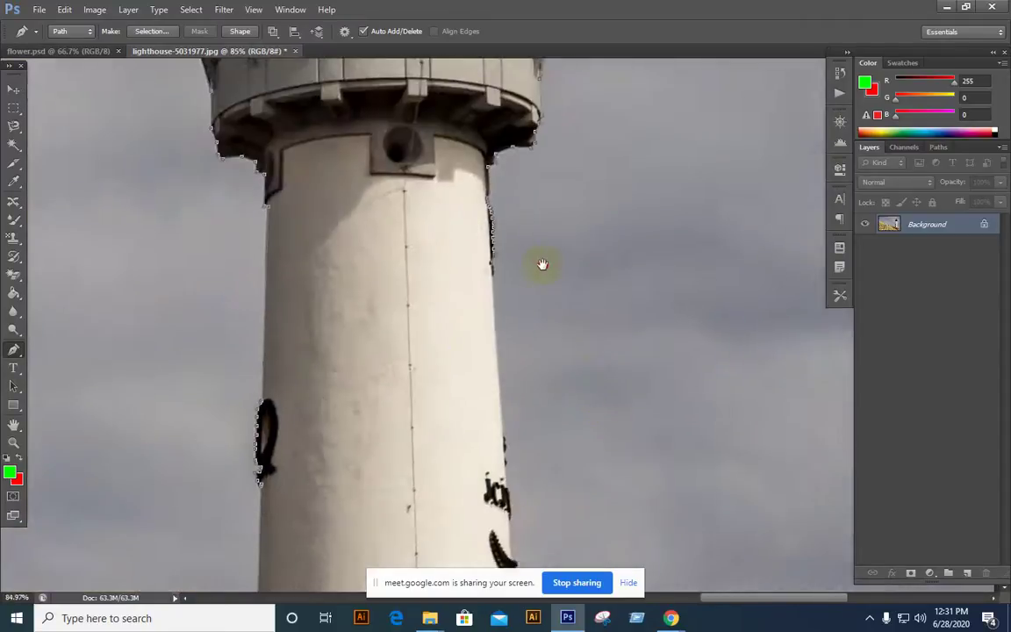
pyautogui.scroll(-3, 541, 266)
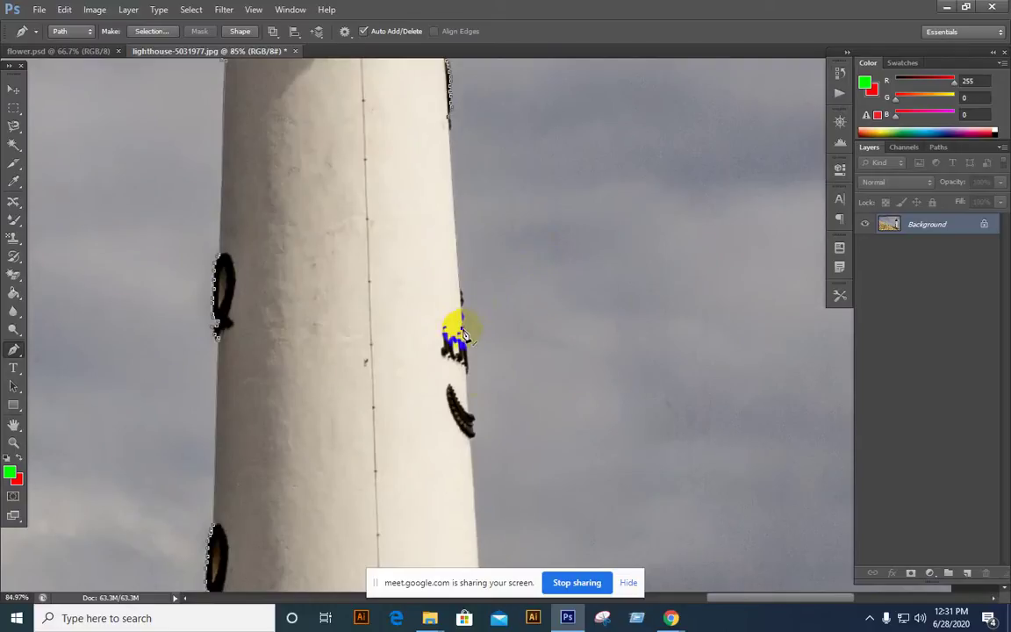
pyautogui.click(478, 426)
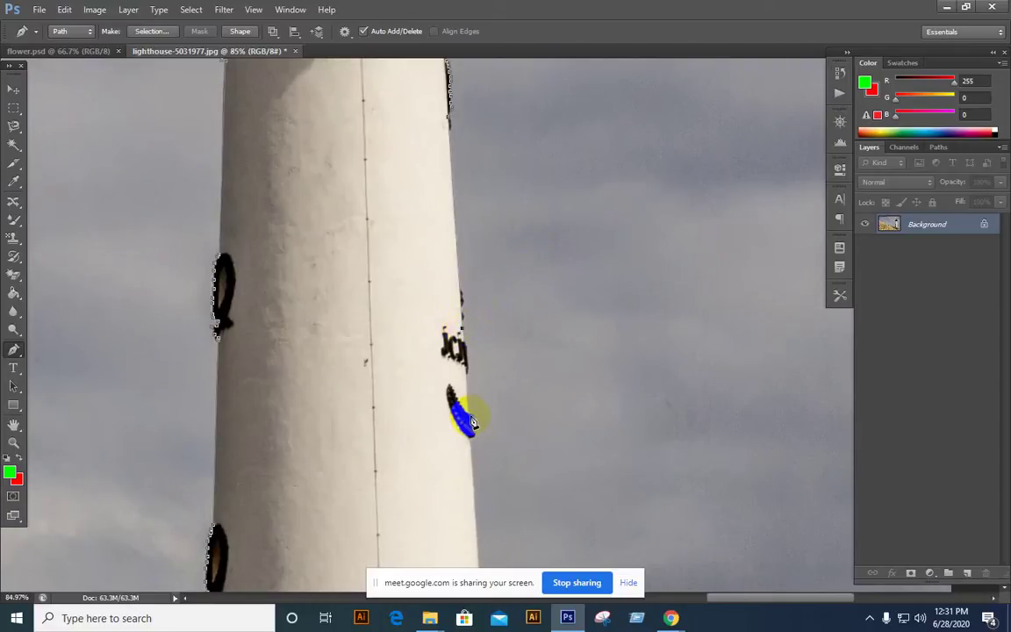
pyautogui.scroll(-3, 474, 351)
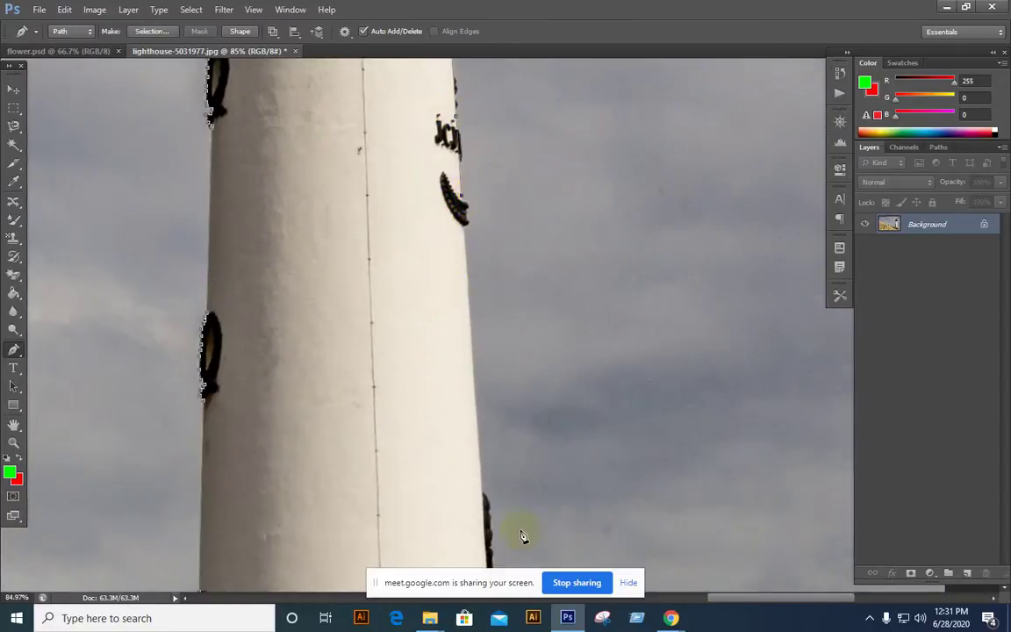
pyautogui.click(486, 512)
pyautogui.moveTo(483, 512); pyautogui.dragTo(490, 203)
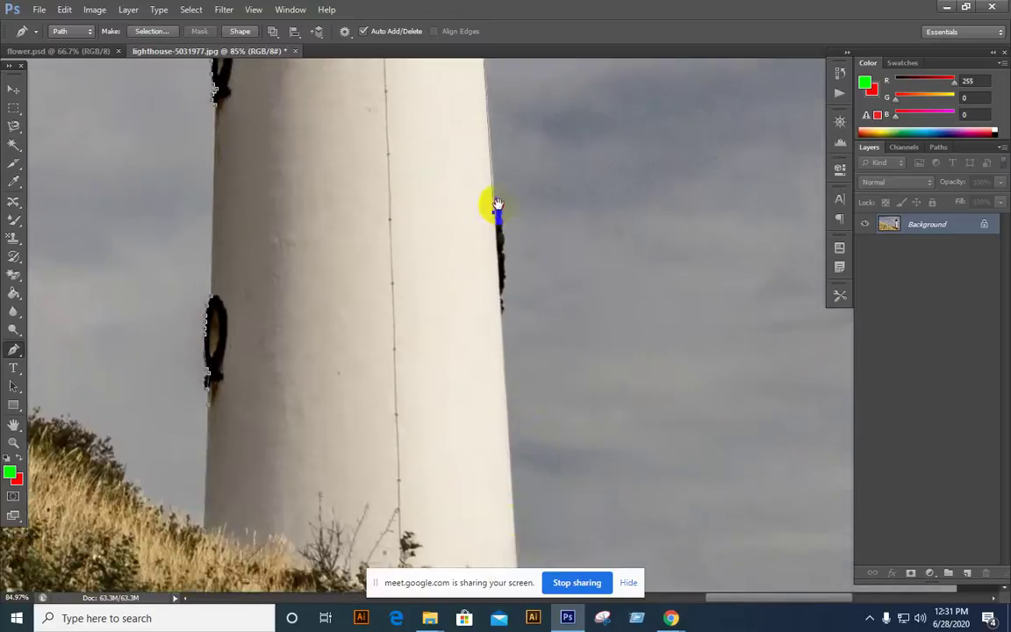
pyautogui.moveTo(537, 554); pyautogui.dragTo(537, 326)
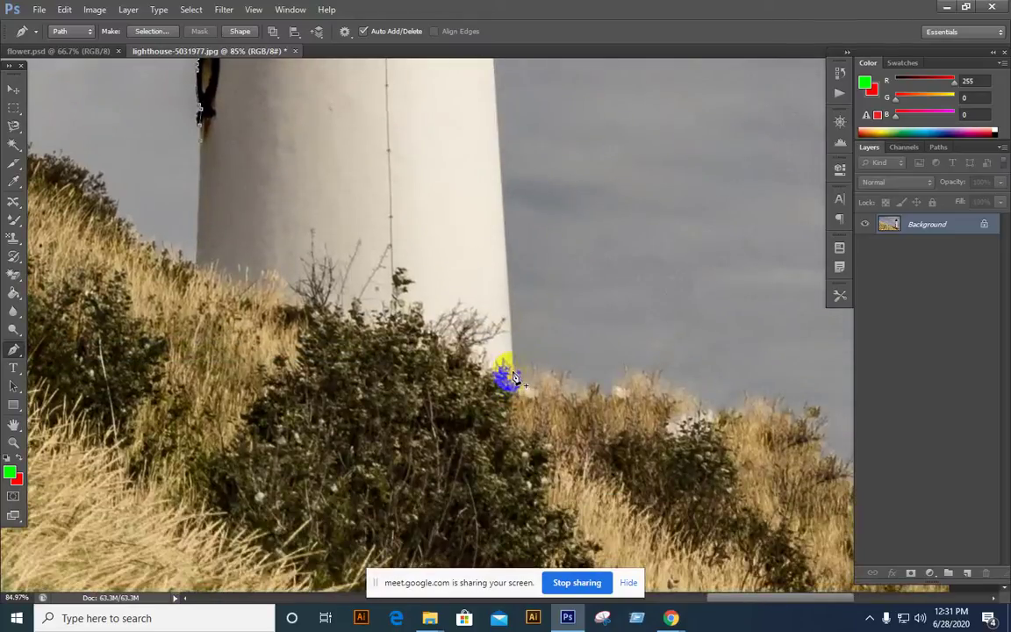
# - Trace the tower's base along the shrubs and grass and close the path on the shaft's left side
pyautogui.moveTo(512, 373)
pyautogui.mouseDown()
pyautogui.moveTo(428, 341)
pyautogui.moveTo(334, 327)
pyautogui.moveTo(329, 315)
pyautogui.moveTo(282, 322)
pyautogui.moveTo(208, 305)
pyautogui.mouseUp()
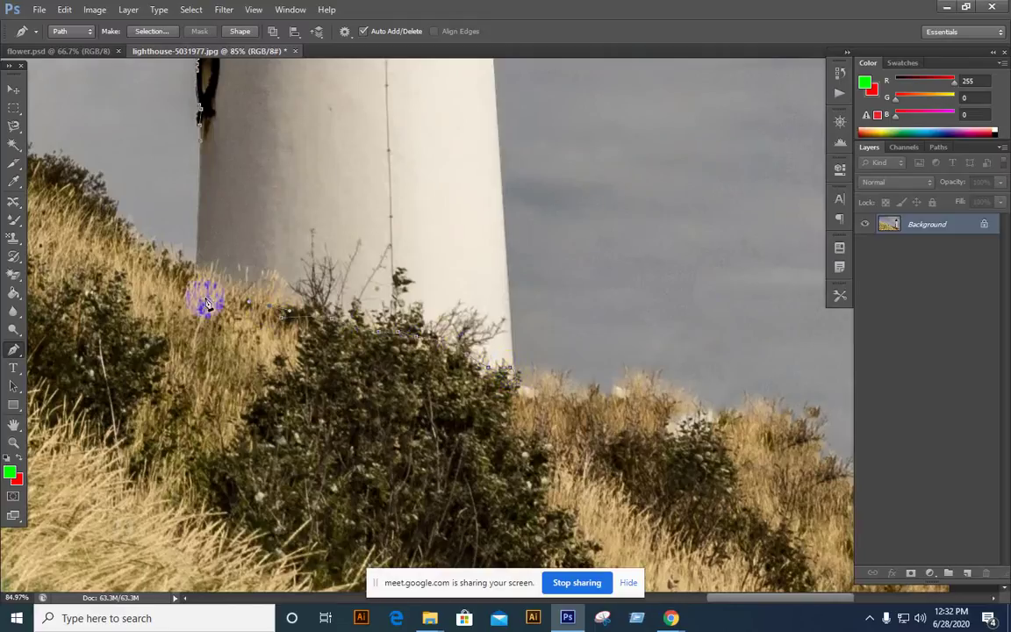
pyautogui.hotkey('ctrl', '0')
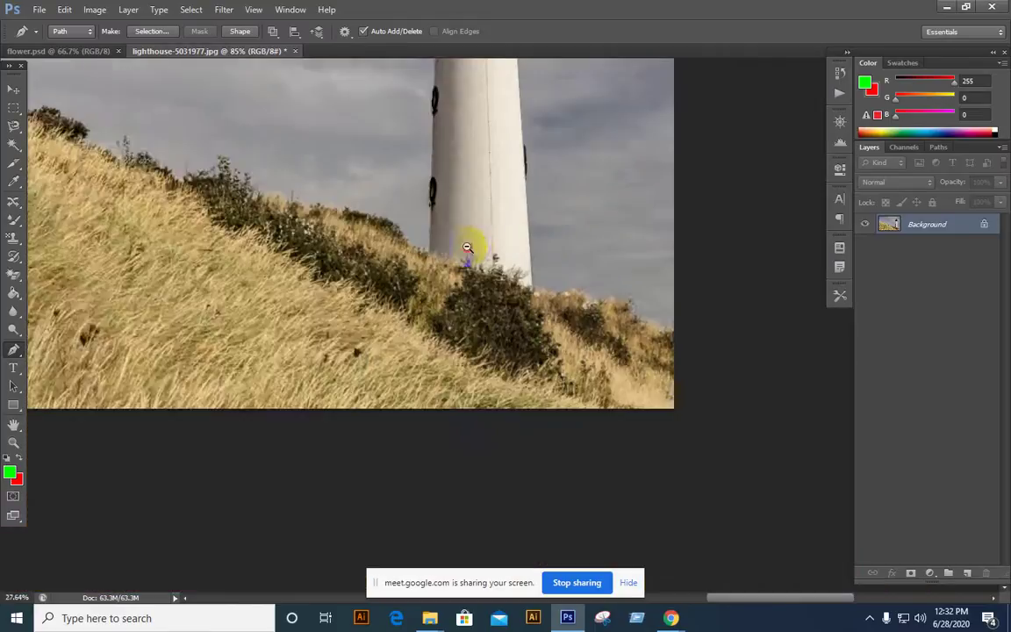
pyautogui.keyDown('alt'); pyautogui.click(529, 266); pyautogui.keyUp('alt')
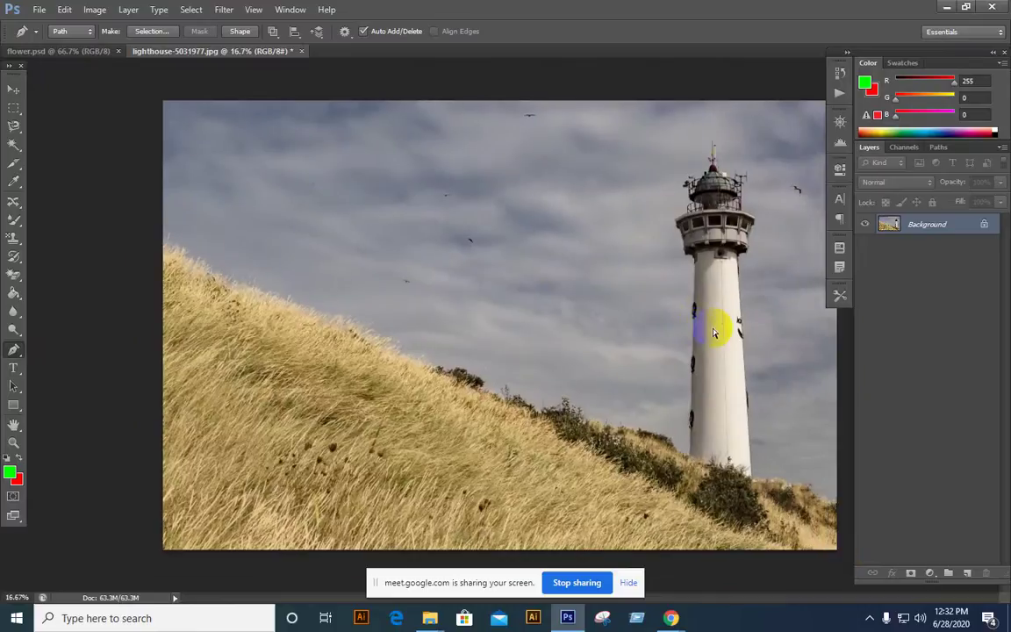
# - Turn the closed tower path into a selection and convert the locked Background into a regular layer
pyautogui.hotkey('ctrl', 'Return')
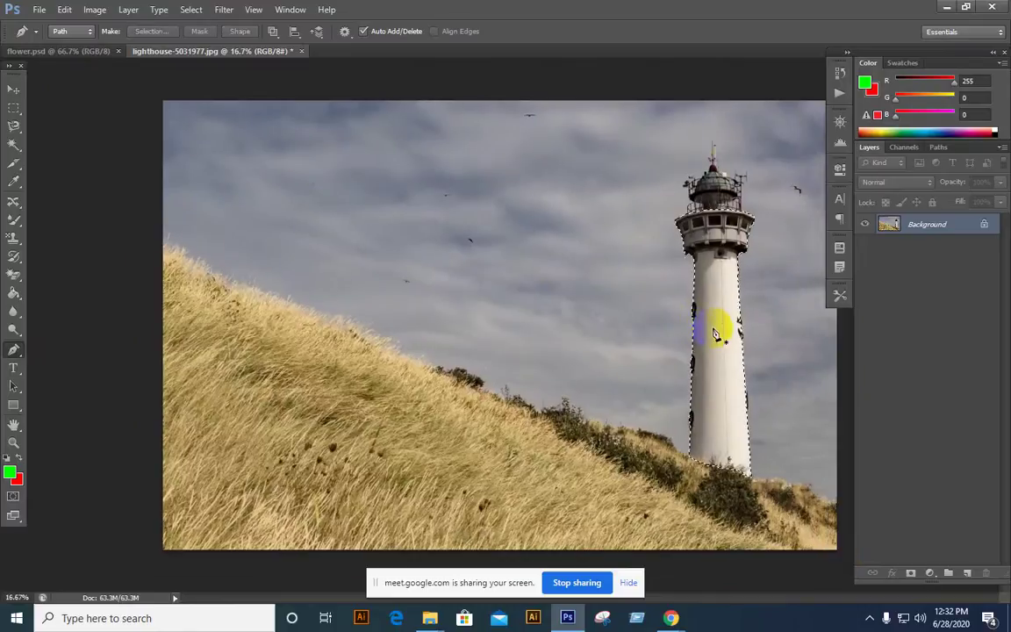
pyautogui.keyDown('alt'); pyautogui.doubleClick(888, 226); pyautogui.keyUp('alt')
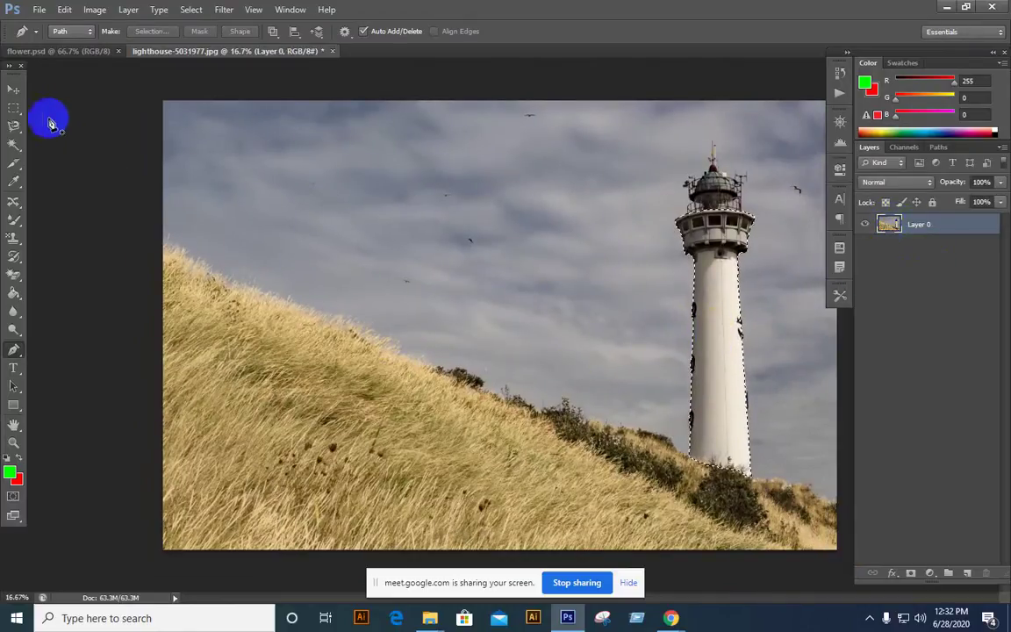
pyautogui.click(13, 89)
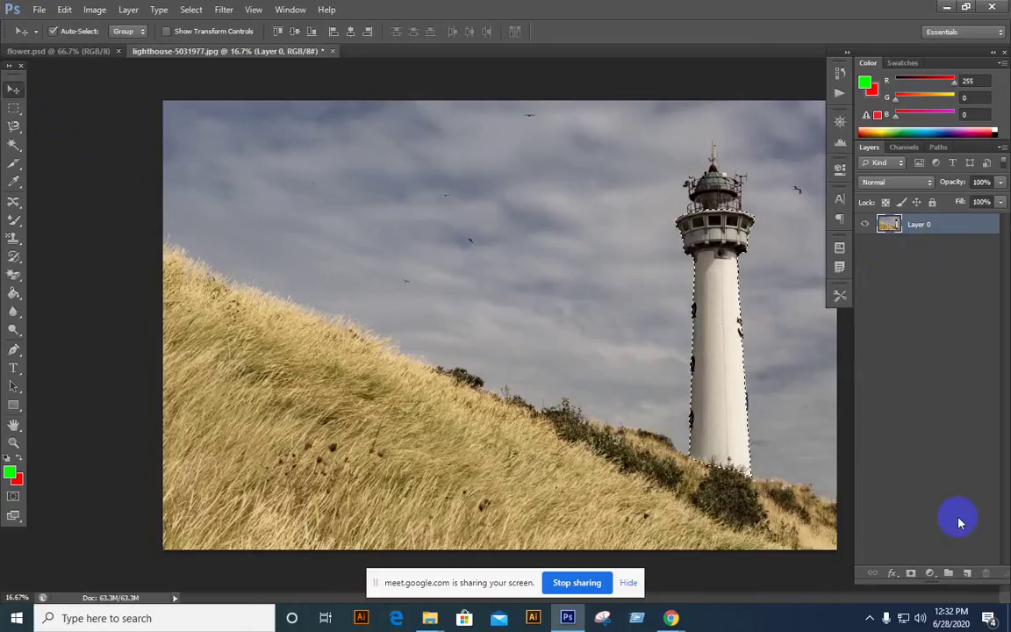
# - Add a new layer and copy the selected tower from the photo layer onto it
pyautogui.click(967, 572)
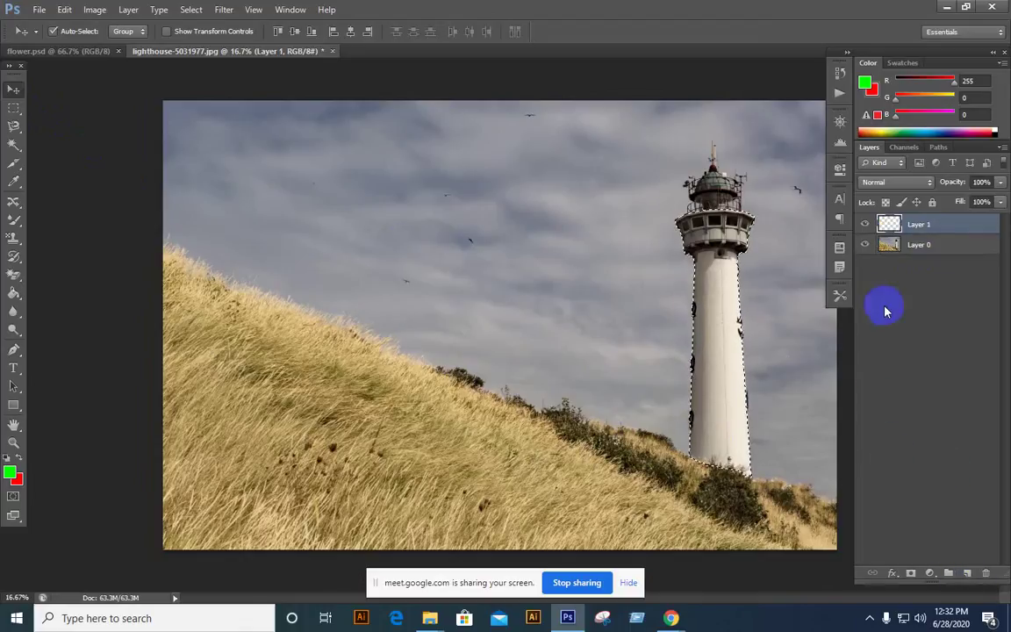
pyautogui.click(890, 245)
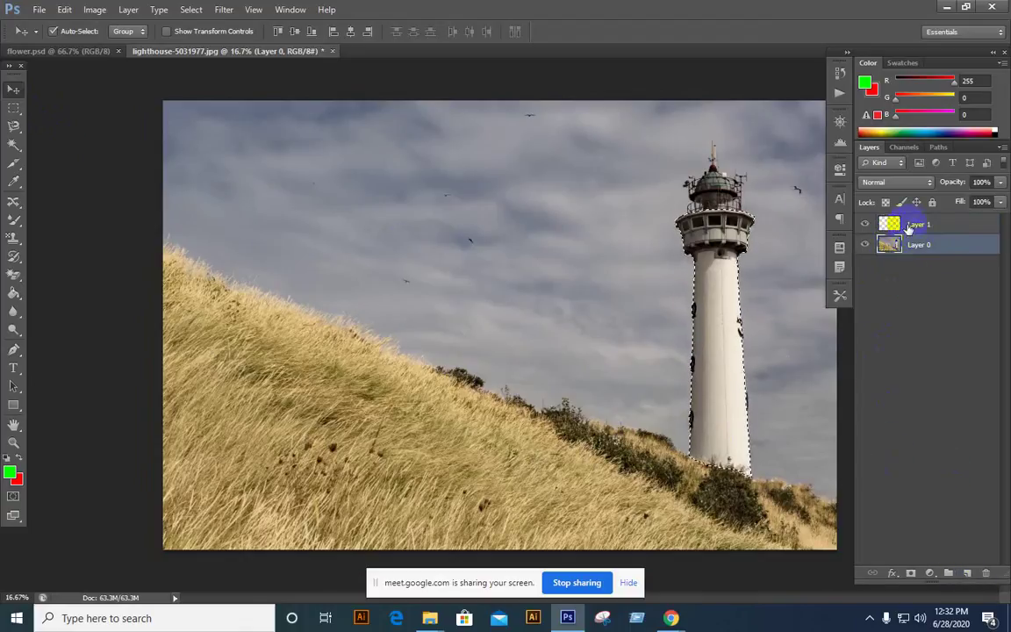
pyautogui.click(891, 225)
pyautogui.hotkey('ctrl', 'd')
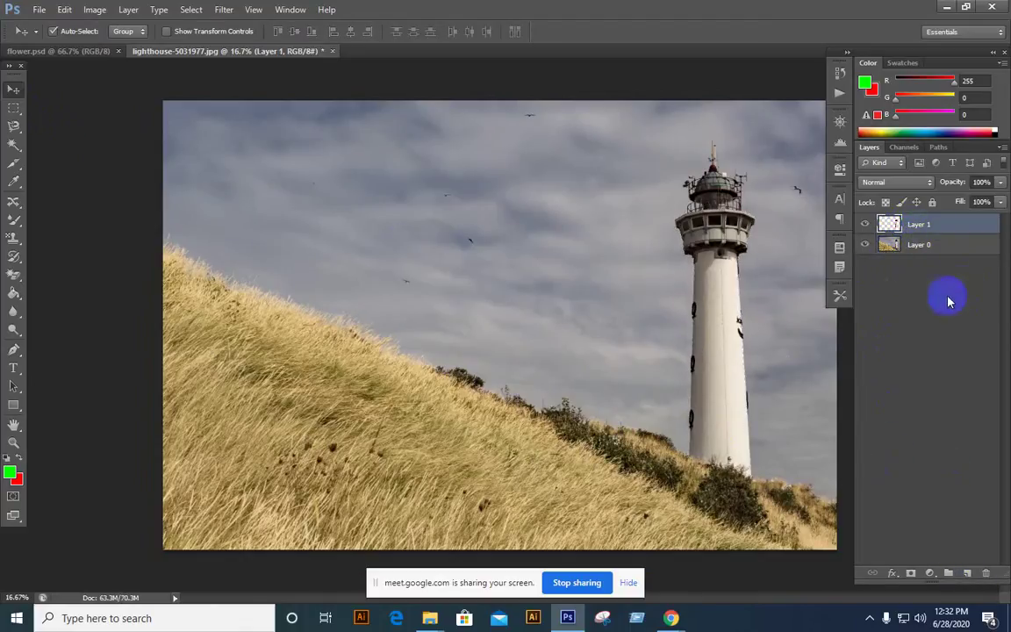
# - Hide the photo layer and move the cut-out tower around the transparent canvas
pyautogui.click(867, 245)
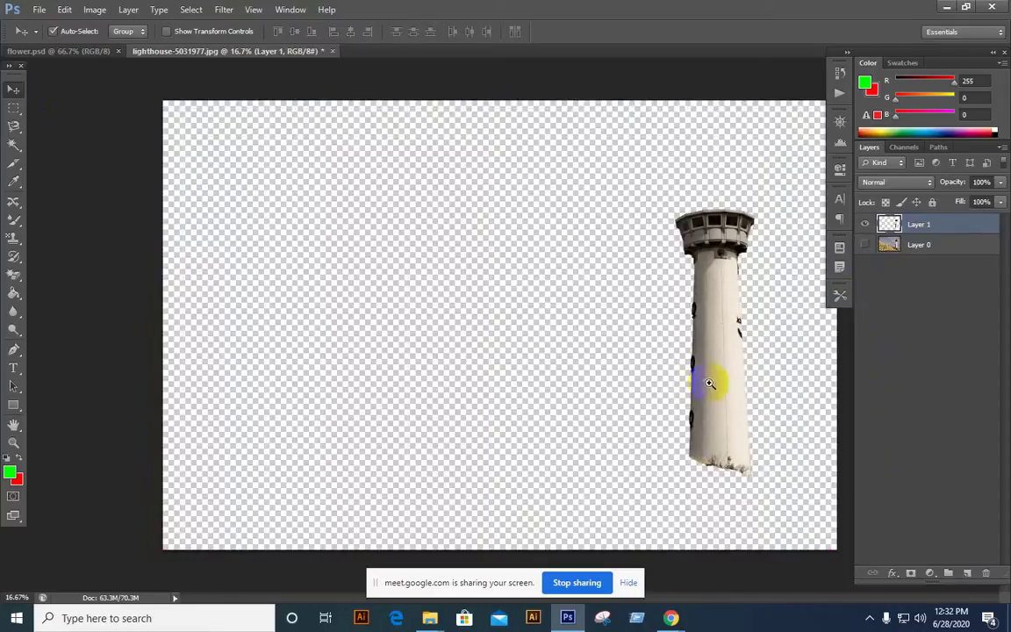
pyautogui.moveTo(667, 372)
pyautogui.mouseDown()
pyautogui.moveTo(651, 380)
pyautogui.moveTo(669, 349)
pyautogui.moveTo(656, 360)
pyautogui.mouseUp()
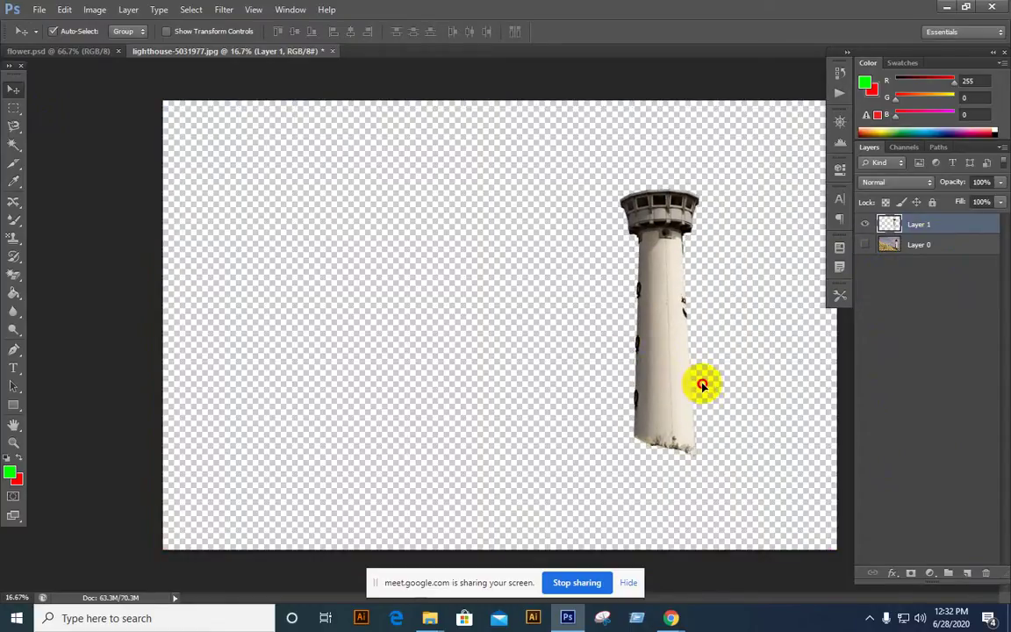
pyautogui.moveTo(702, 387)
pyautogui.mouseDown()
pyautogui.moveTo(729, 408)
pyautogui.moveTo(720, 393)
pyautogui.mouseUp()
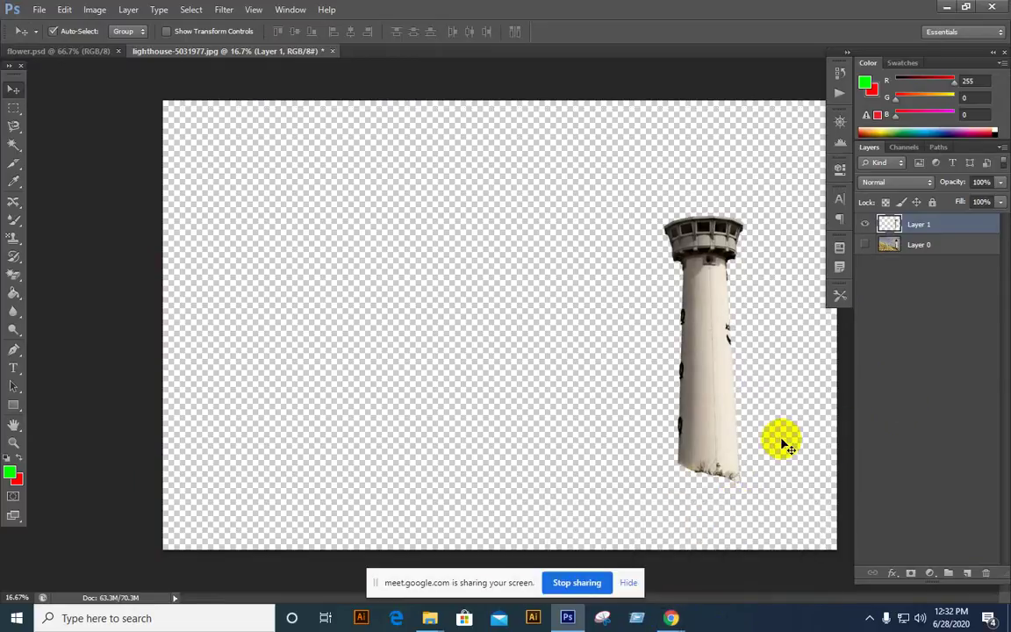
# - Undo the tower moves, the pasted copy and the added layer, back to the selection on the photo layer
pyautogui.moveTo(785, 443); pyautogui.dragTo(796, 434)
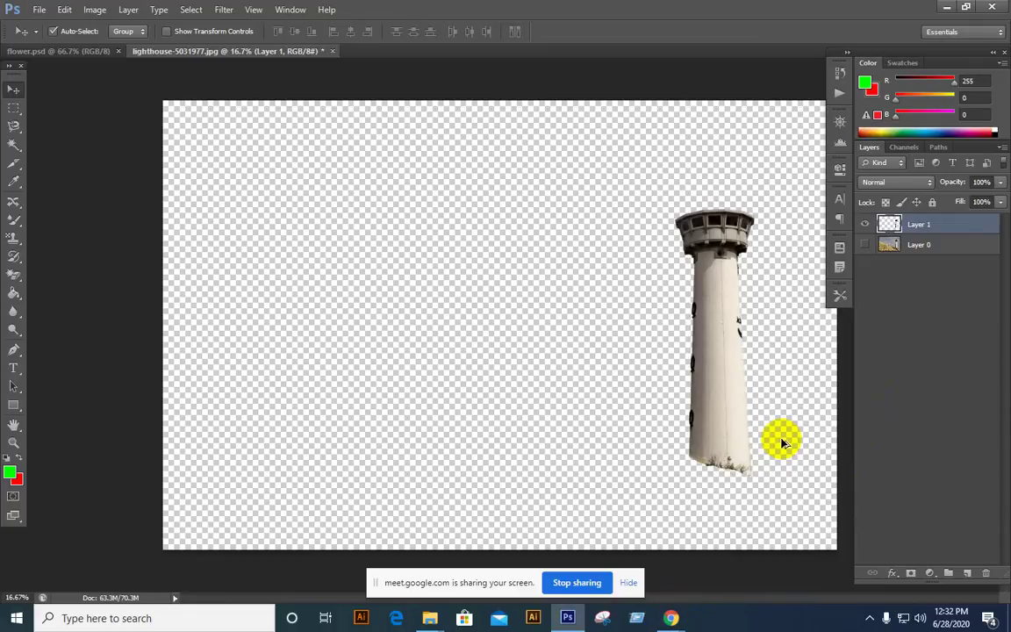
pyautogui.press('Delete')
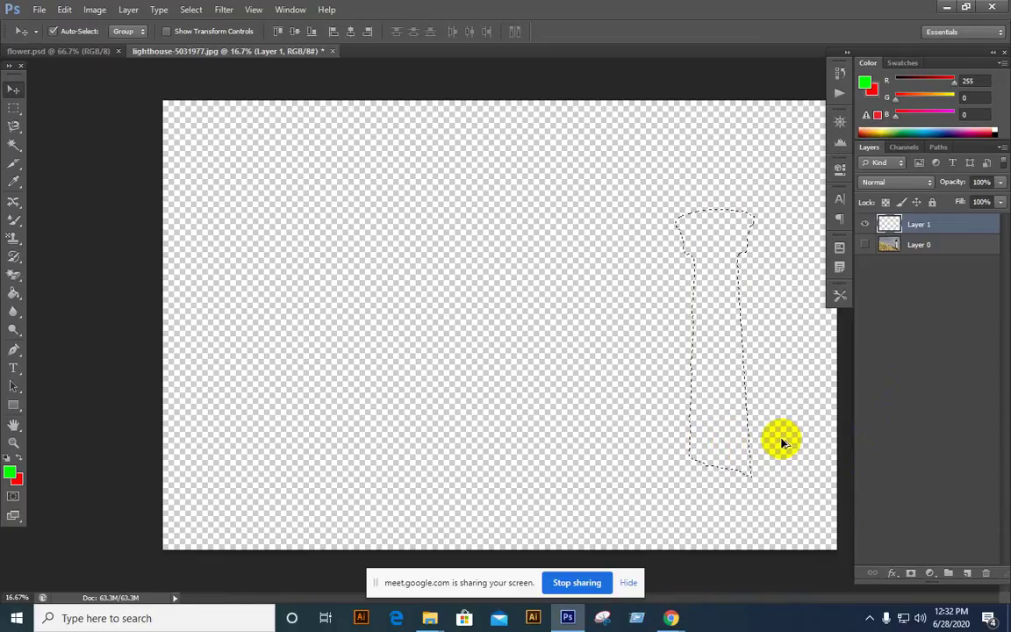
pyautogui.press('Delete')
pyautogui.click(865, 227)
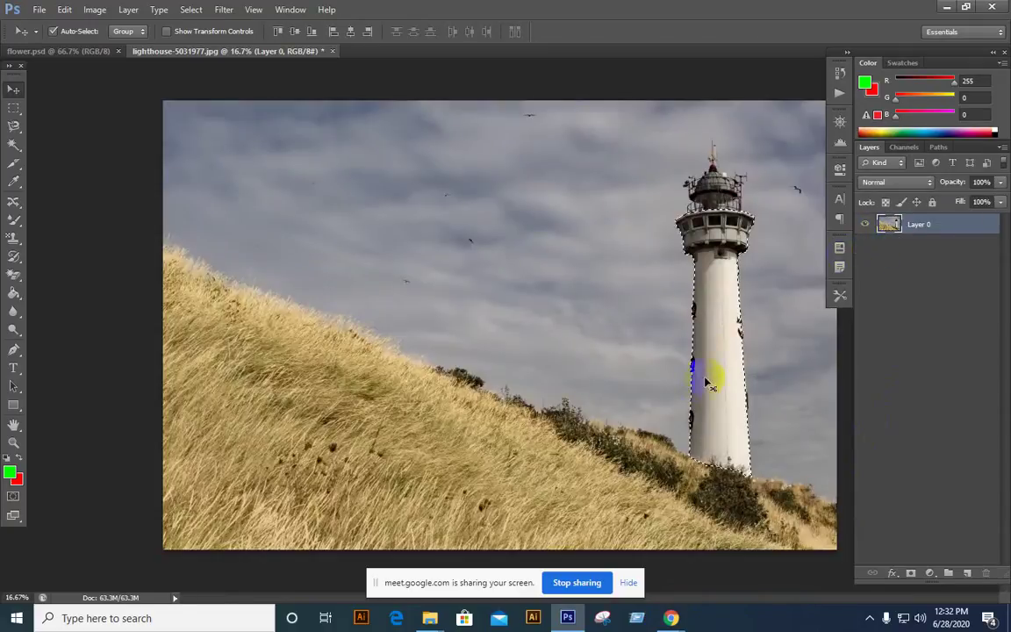
# - Switch back to the Pen tool with the tower still selected
pyautogui.click(14, 355)
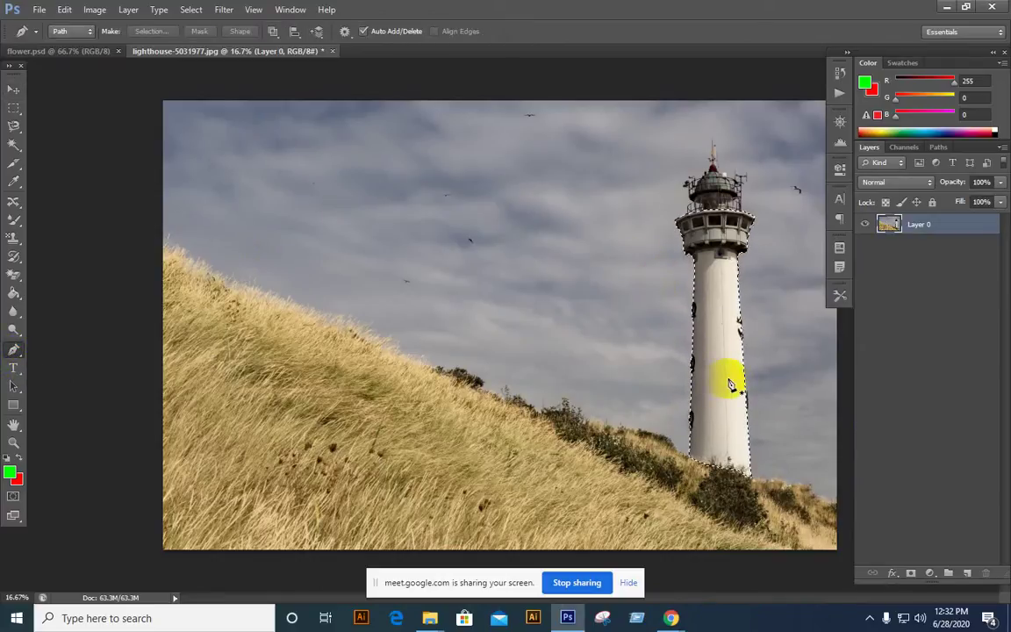
pyautogui.click(774, 494)
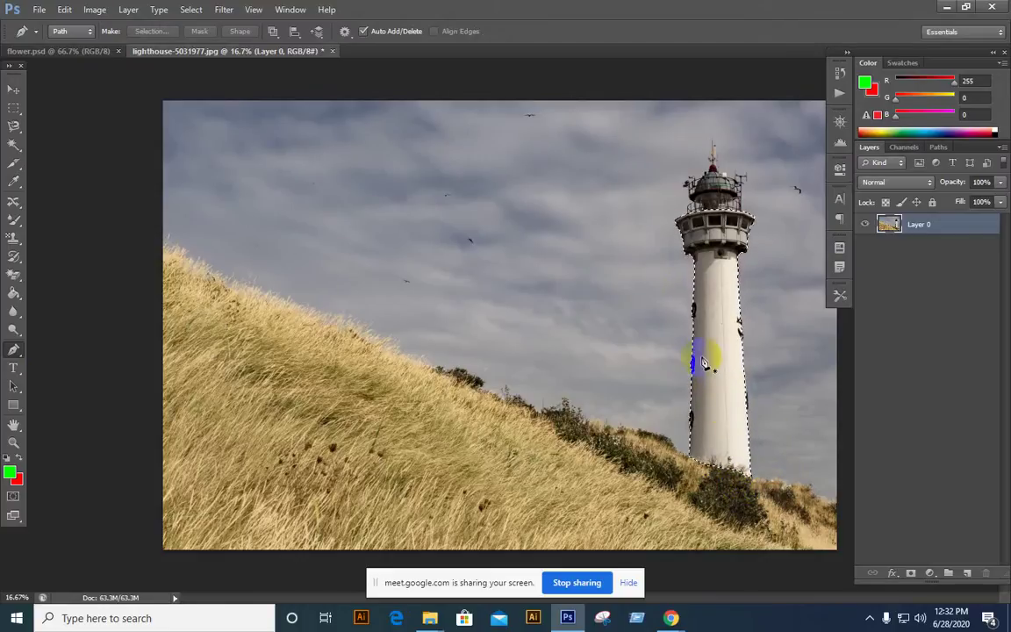
pyautogui.click(737, 331)
pyautogui.click(700, 342)
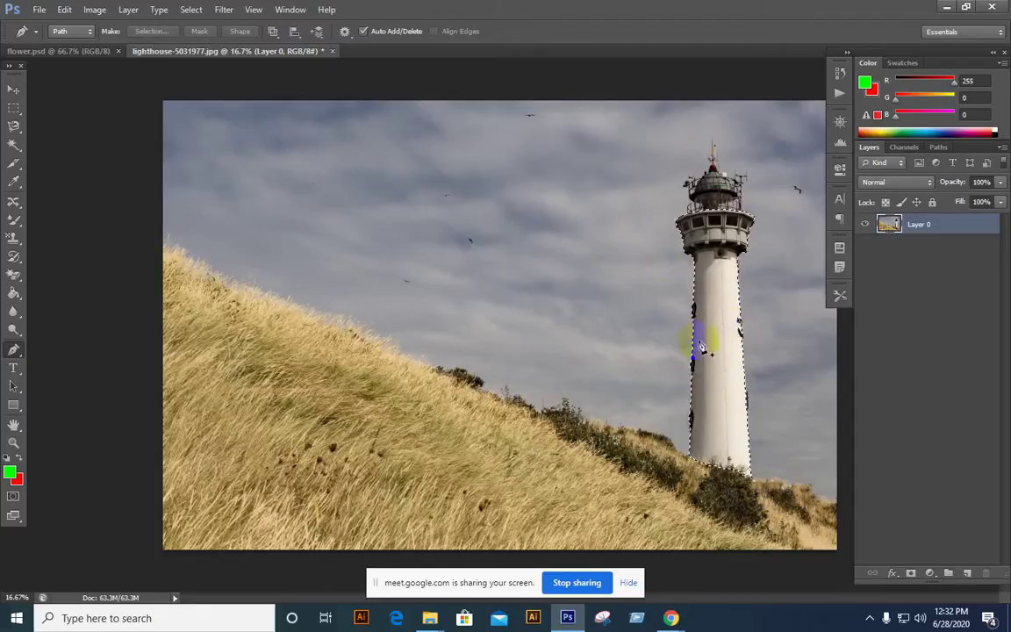
pyautogui.click(707, 466)
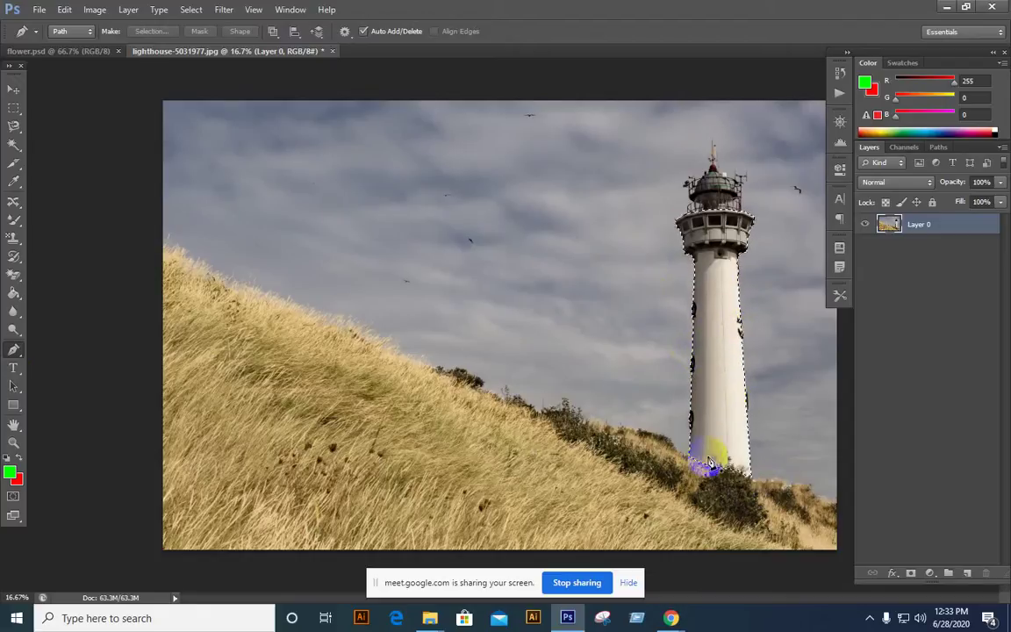
pyautogui.click(694, 304)
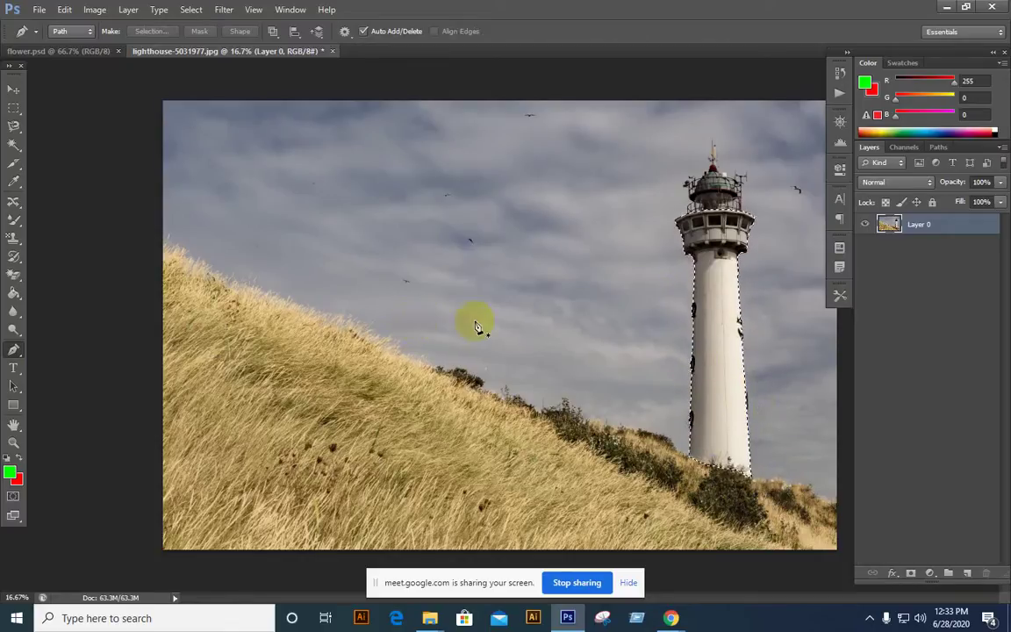
pyautogui.click(246, 318)
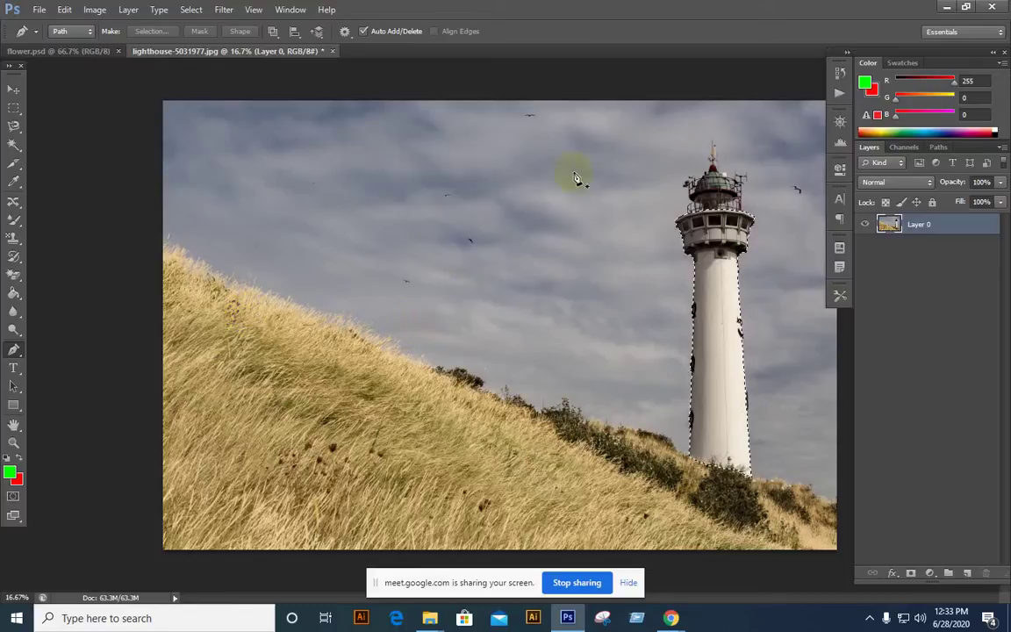
# - Switch to the Move tool while keeping the lighthouse tower selected on the photo layer
pyautogui.click(12, 90)
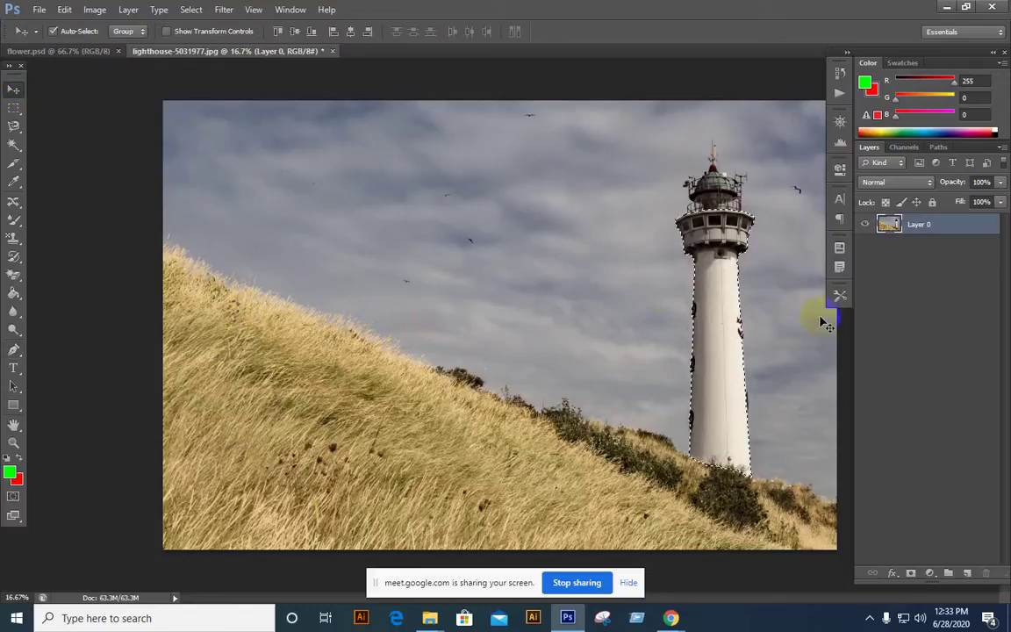
pyautogui.click(777, 527)
pyautogui.moveTo(780, 522)
pyautogui.mouseDown()
pyautogui.moveTo(695, 412)
pyautogui.moveTo(708, 233)
pyautogui.moveTo(665, 395)
pyautogui.mouseUp()
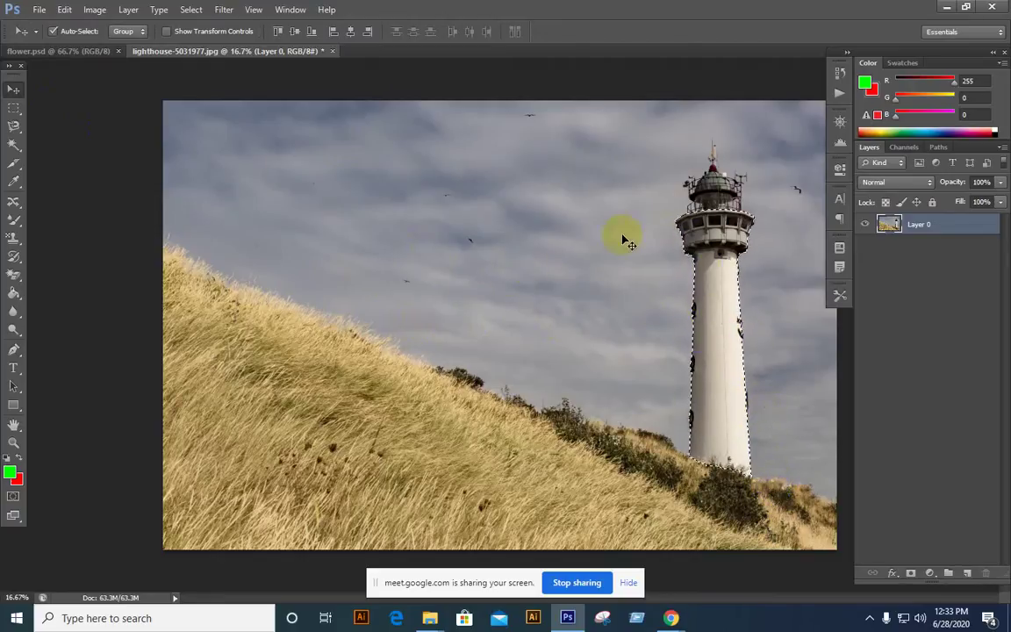
pyautogui.moveTo(696, 337); pyautogui.dragTo(700, 340)
pyautogui.click(716, 198)
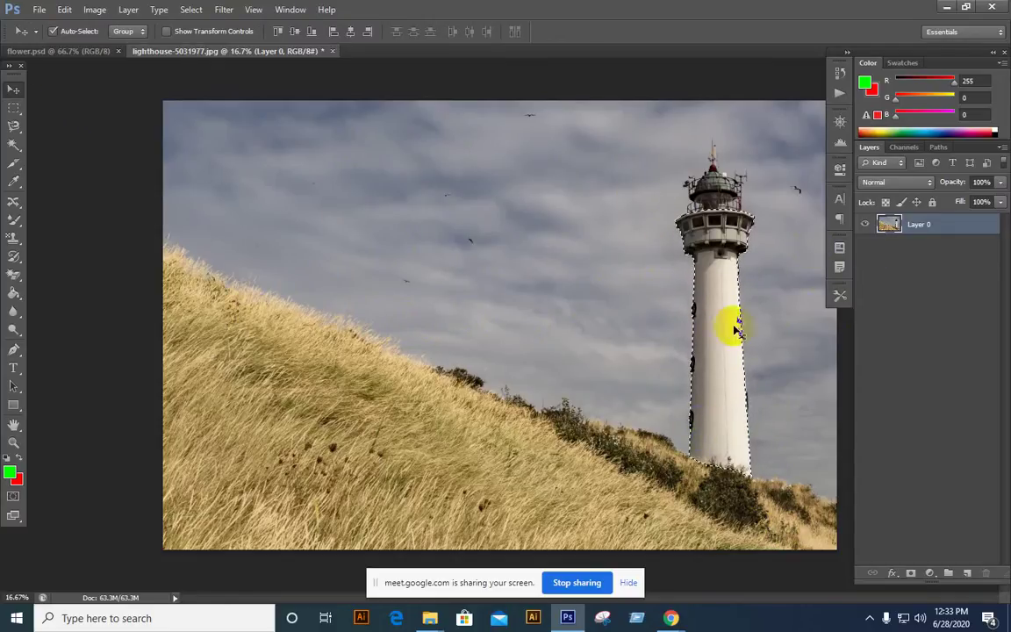
pyautogui.moveTo(707, 318)
pyautogui.mouseDown()
pyautogui.moveTo(696, 413)
pyautogui.moveTo(691, 404)
pyautogui.mouseUp()
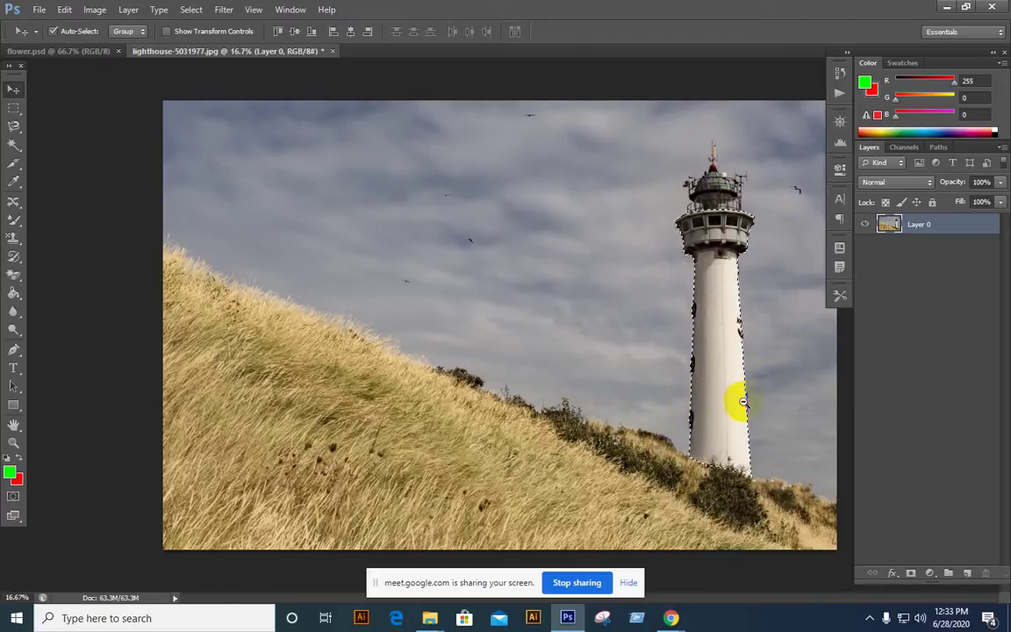
# - Try to move the selected tower sideways within the photo layer, and undo the move
pyautogui.hotkey('ctrl', '-')
pyautogui.moveTo(674, 362); pyautogui.dragTo(634, 365)
pyautogui.hotkey('ctrl', 'z')
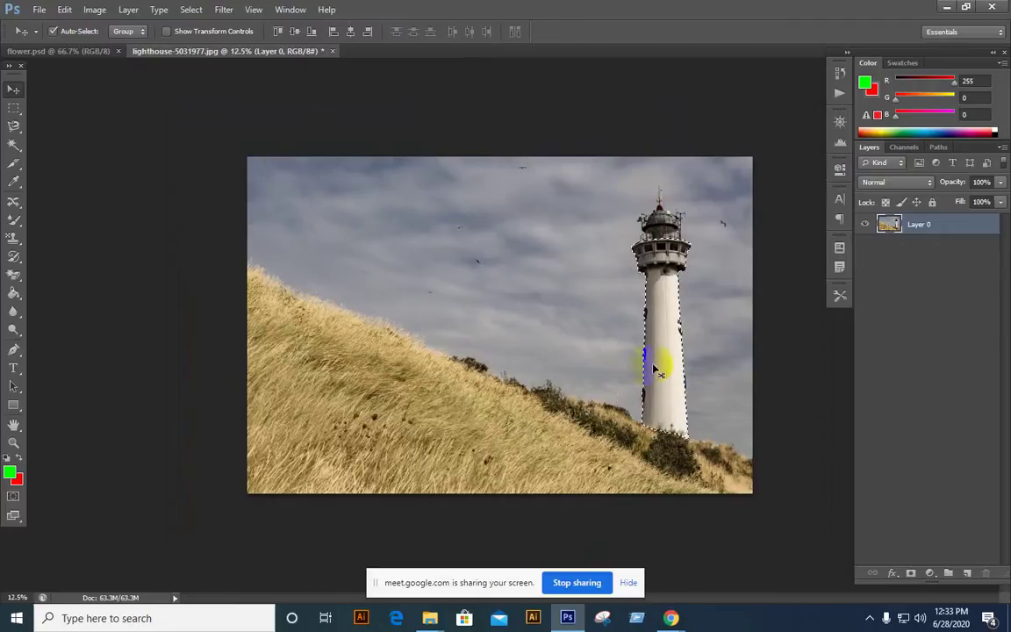
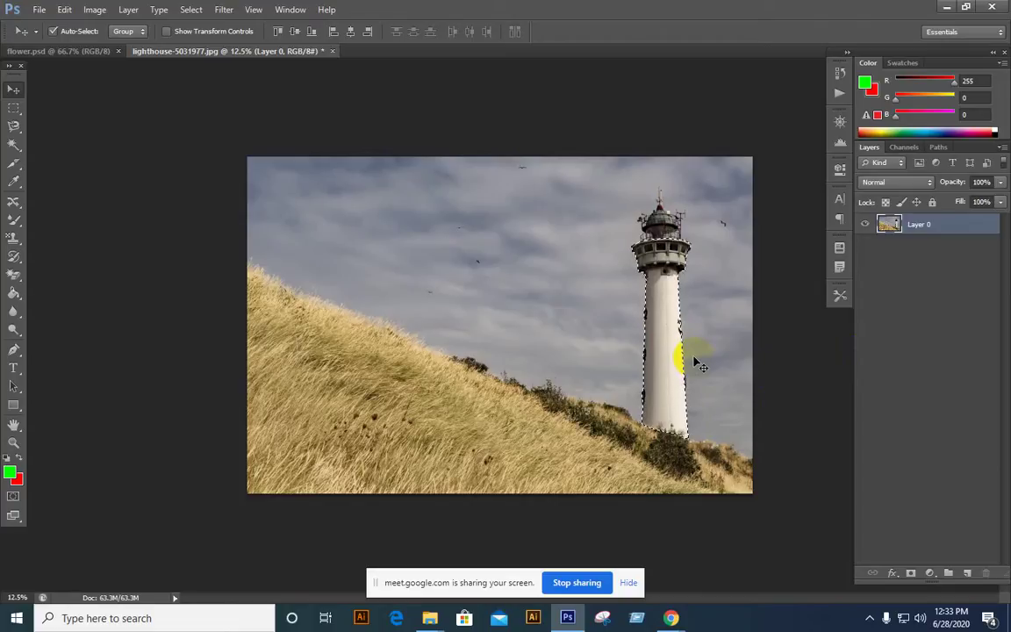
# - Invert the tower selection, delete the sky and hill around the tower, and undo the deletion
pyautogui.hotkey('ctrl', 'shift', 'i')
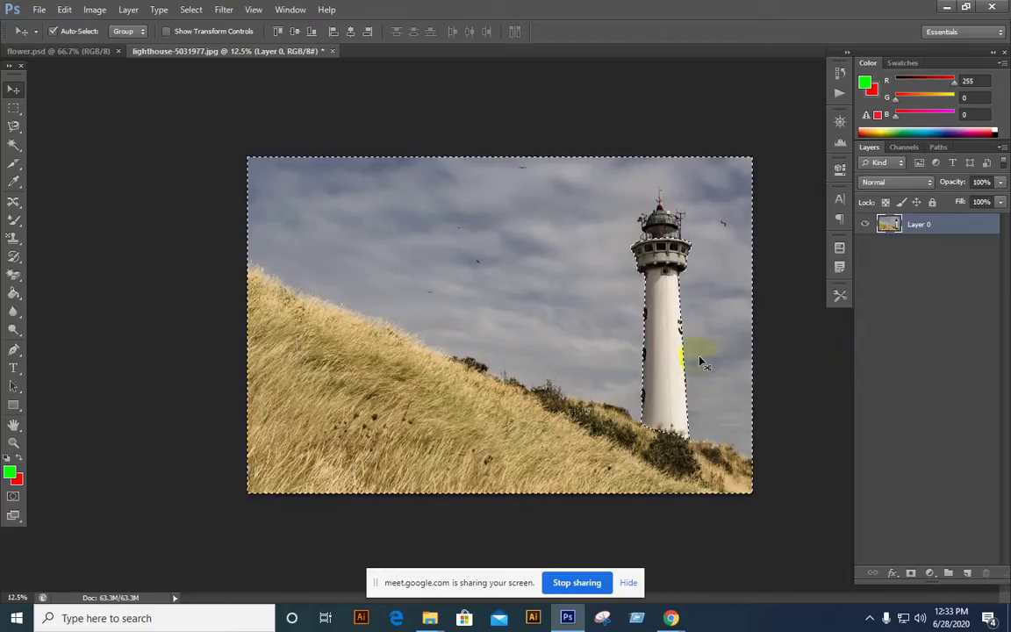
pyautogui.click(772, 319)
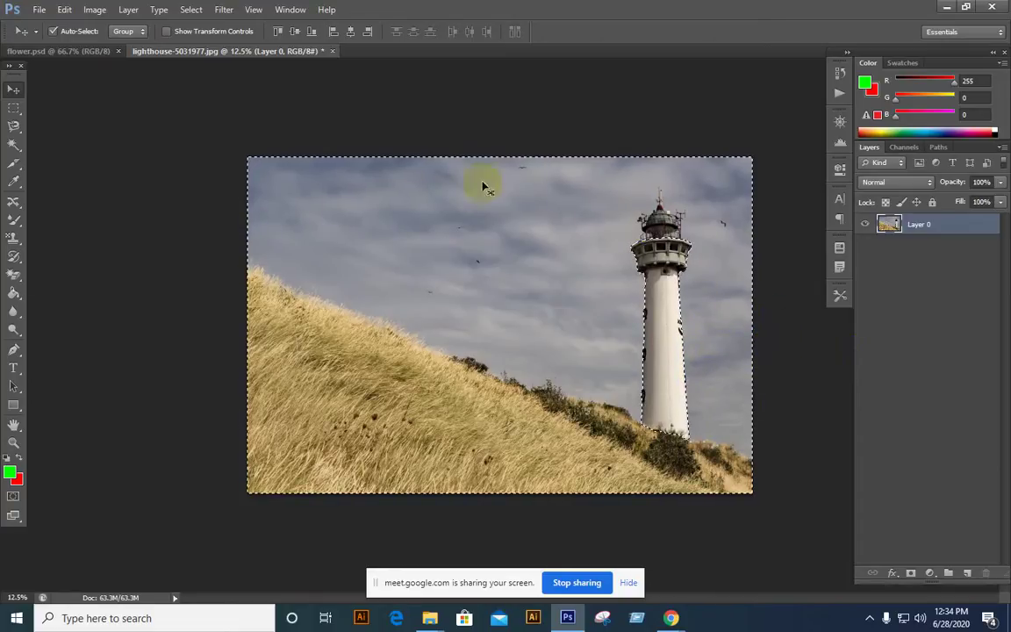
pyautogui.click(381, 376)
pyautogui.press('Delete')
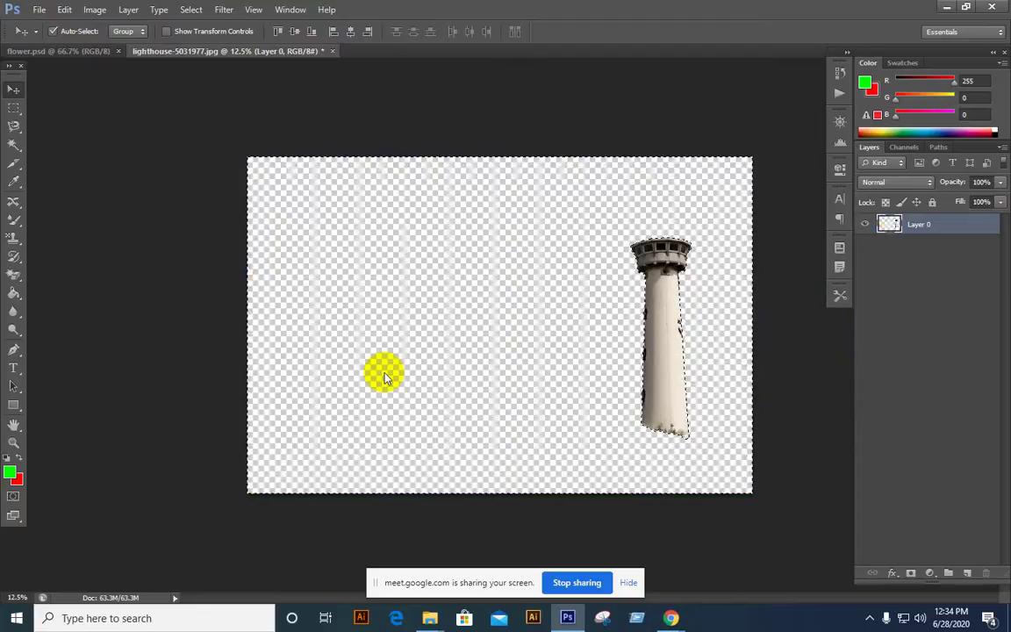
pyautogui.hotkey('ctrl', 'z')
pyautogui.click(384, 376)
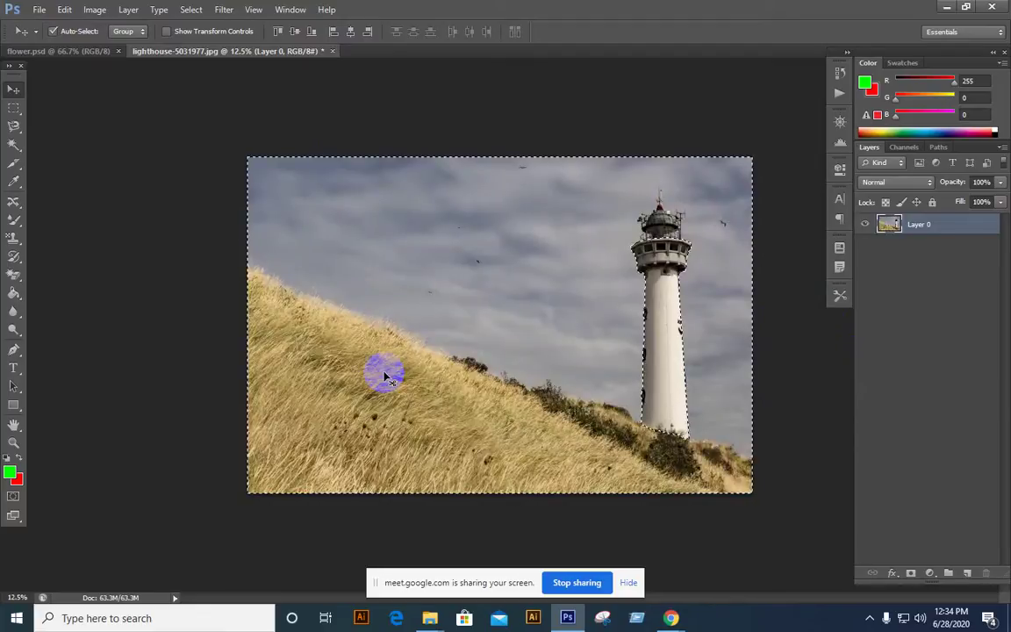
# - Delete the inverted background area again and undo back to the original tower selection
pyautogui.click(650, 396)
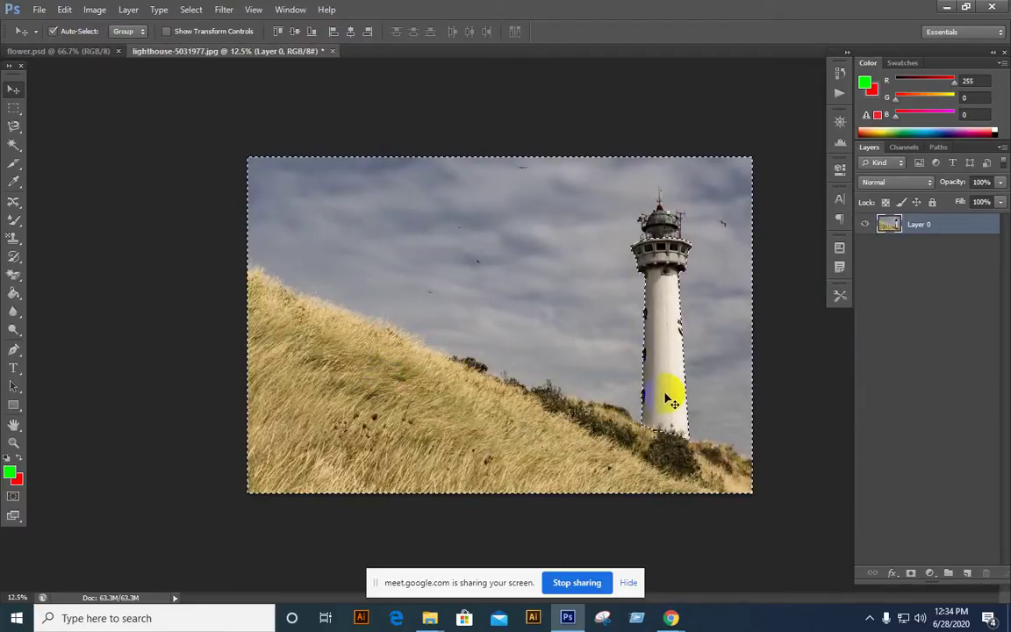
pyautogui.press('Delete')
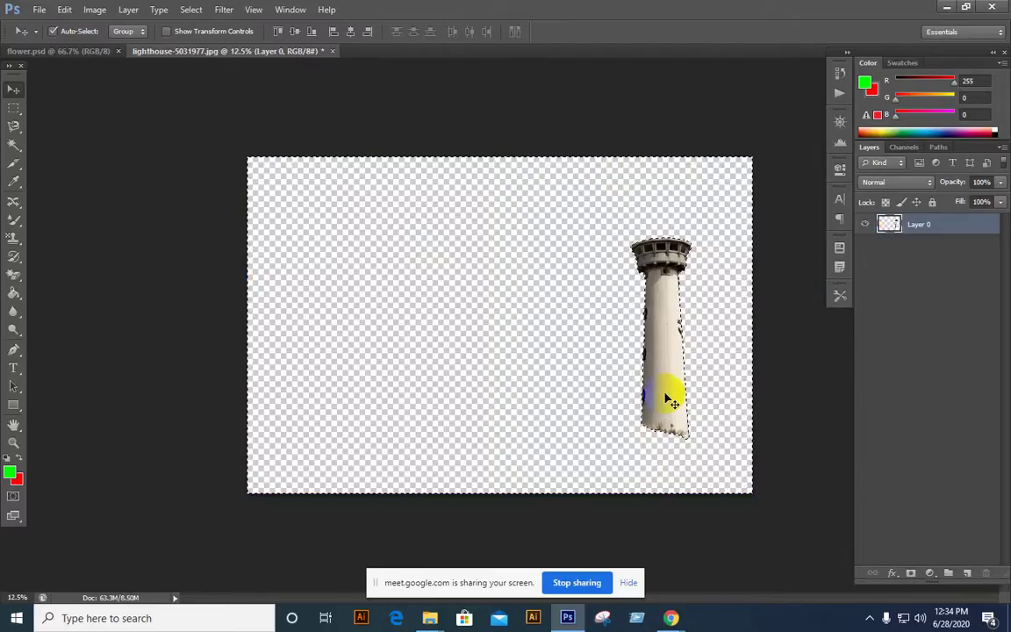
pyautogui.hotkey('ctrl', 'z')
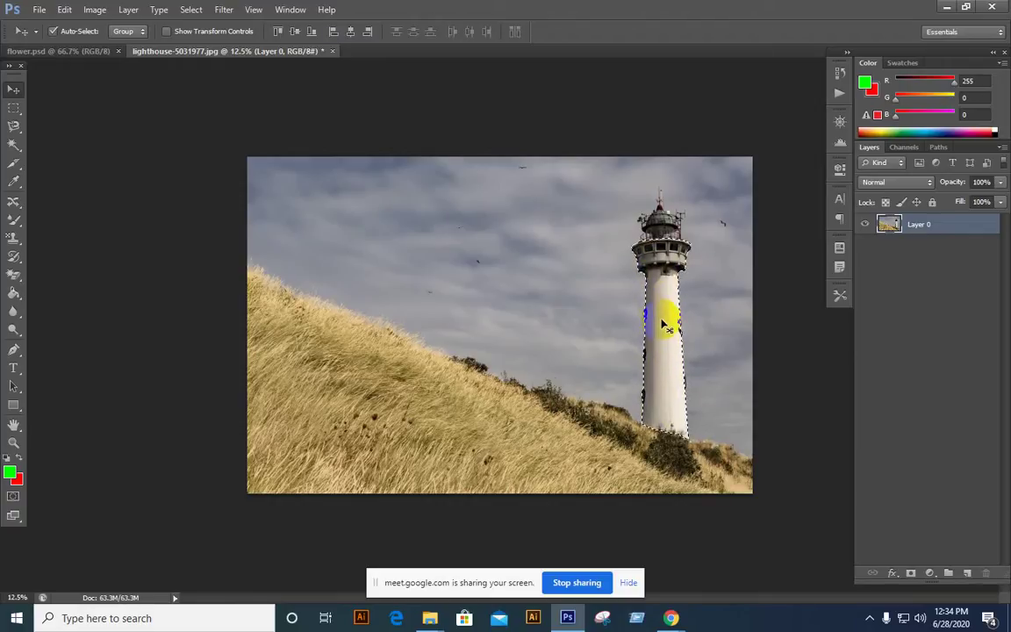
# - Invert the tower selection and delete the entire background around the tower from Layer 0
pyautogui.hotkey('ctrl', 'shift', 'i')
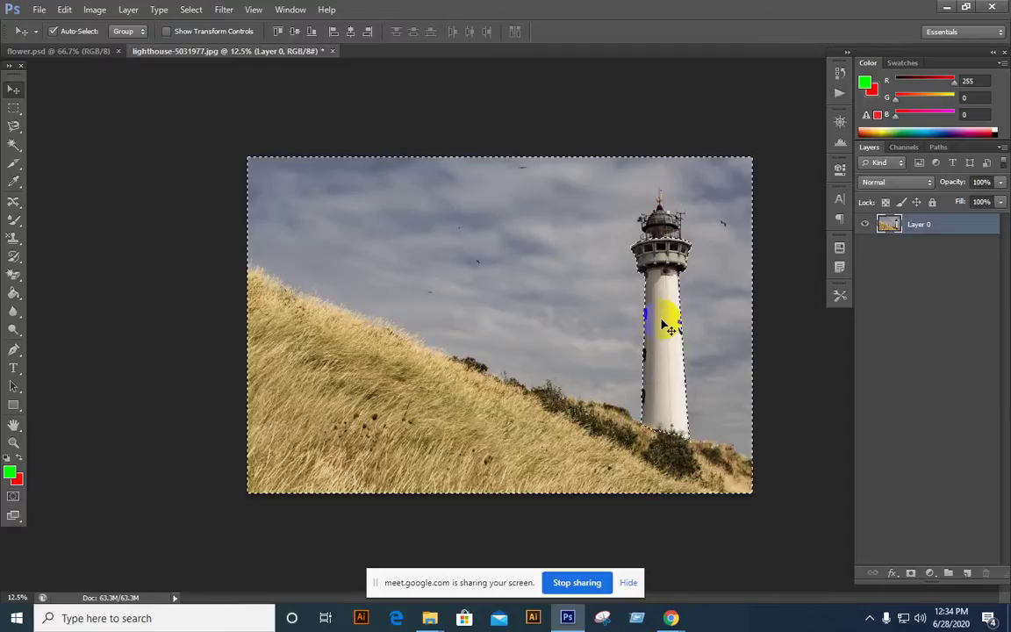
pyautogui.click(661, 265)
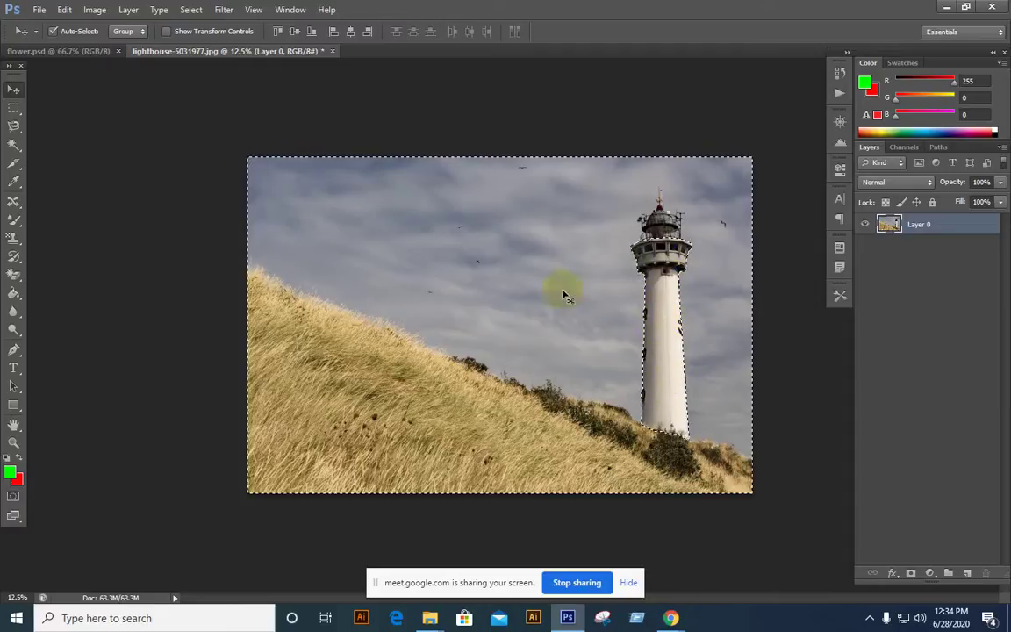
pyautogui.click(464, 374)
pyautogui.click(566, 481)
pyautogui.click(638, 392)
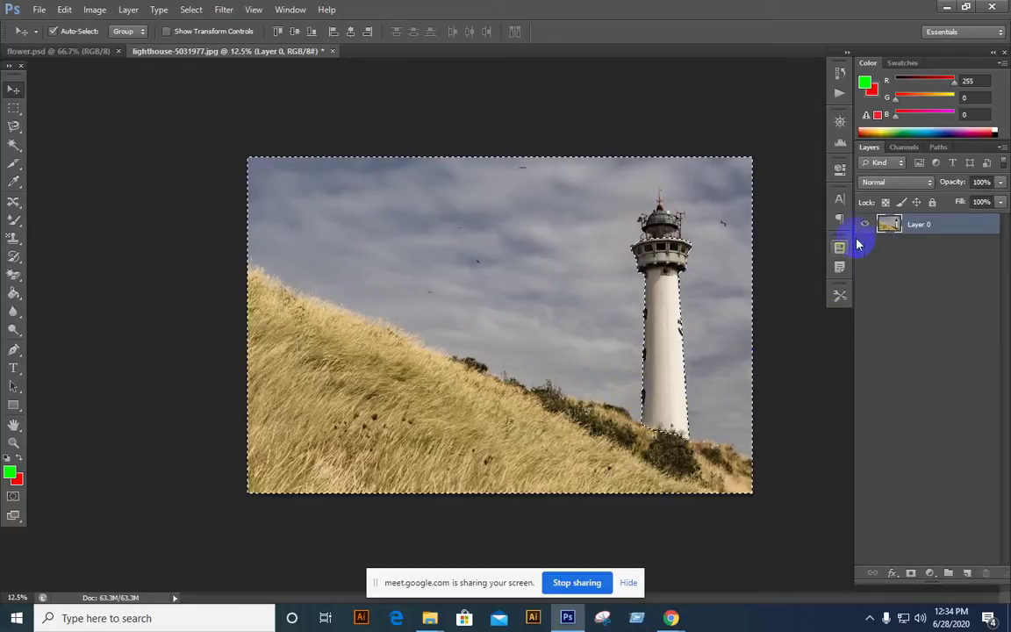
pyautogui.press('Delete')
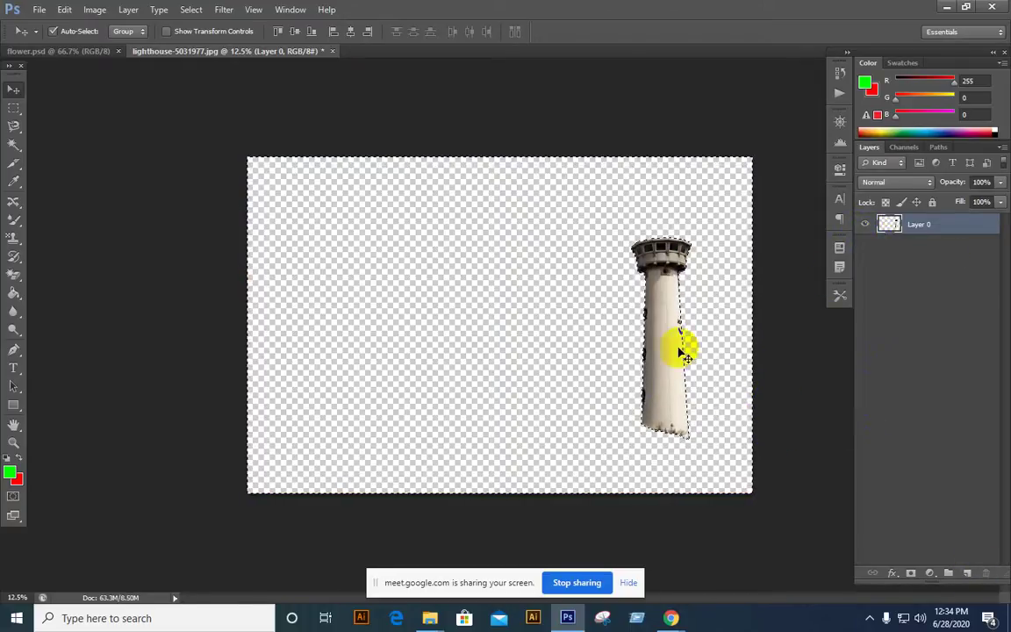
# - Deselect the transparent area around the cut-out tower
pyautogui.click(835, 323)
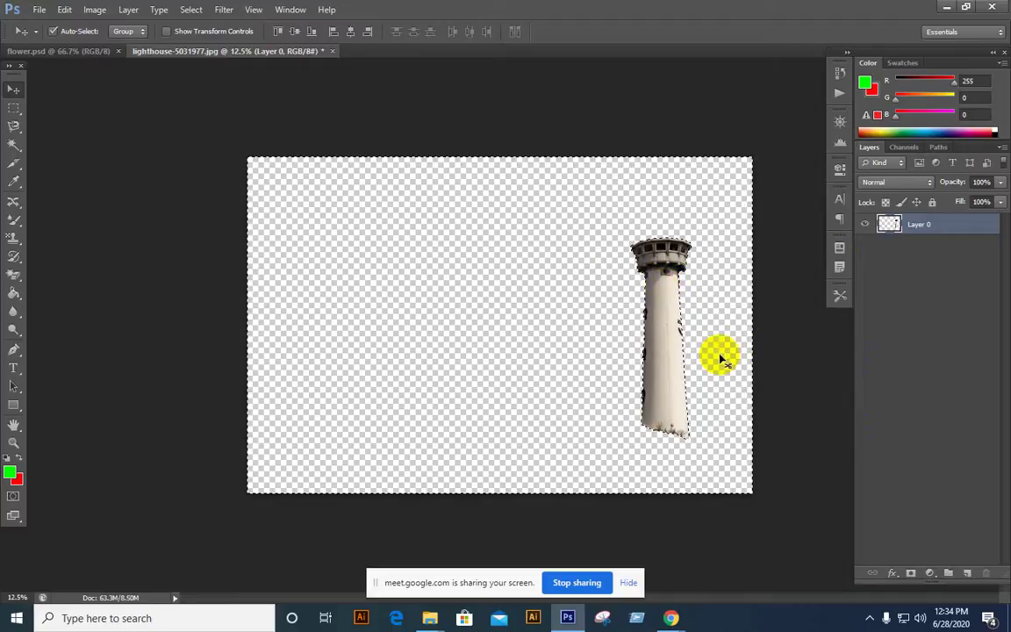
pyautogui.click(835, 399)
pyautogui.click(742, 430)
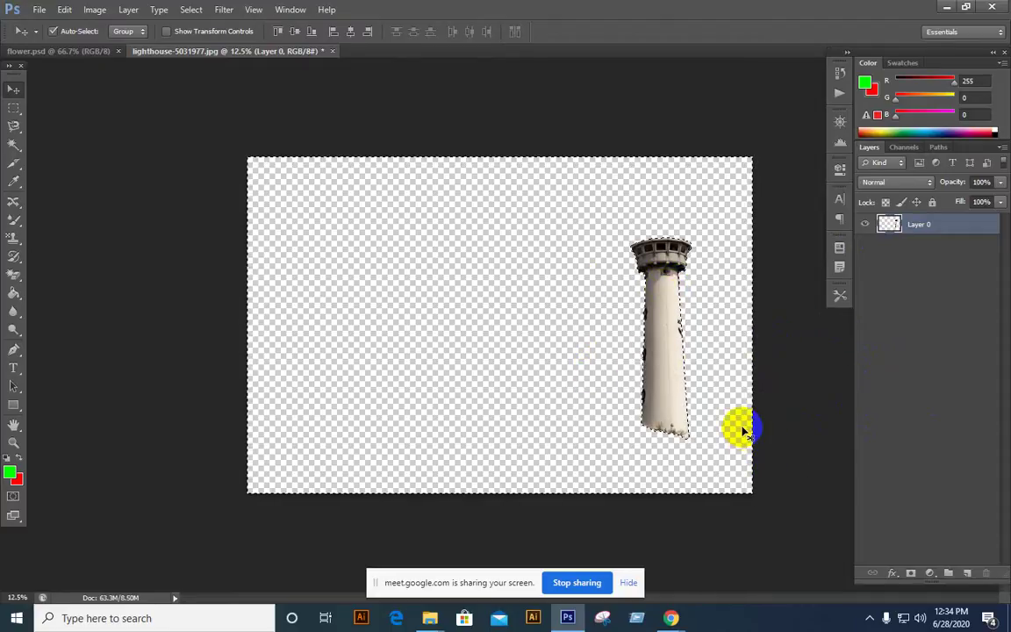
pyautogui.hotkey('ctrl', 'd')
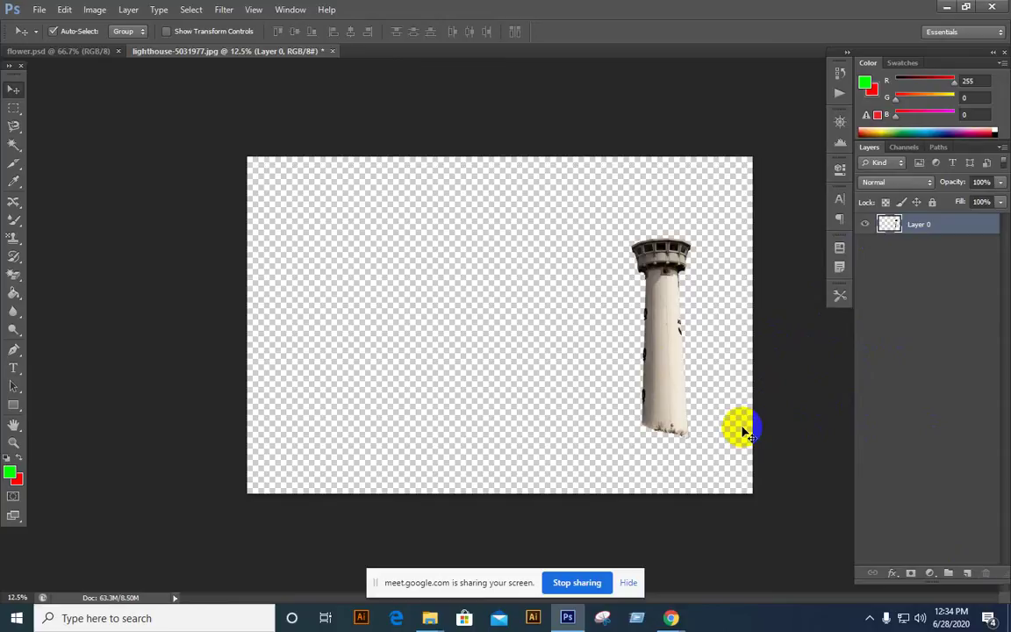
pyautogui.hotkey('alt', 'Tab')
pyautogui.hotkey('alt', 'Tab')
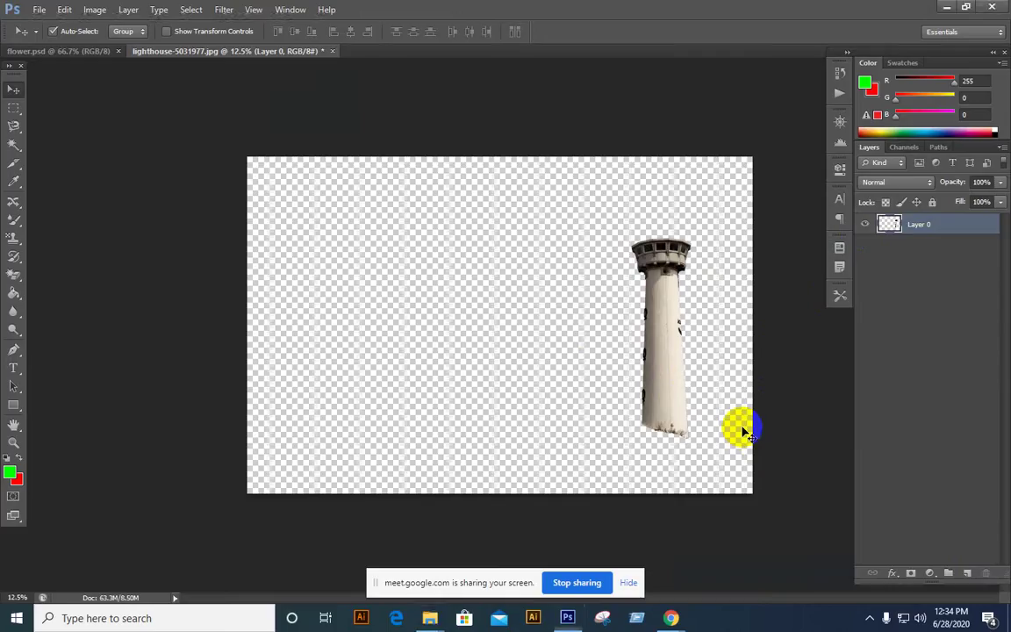
pyautogui.hotkey('alt', 'Tab')
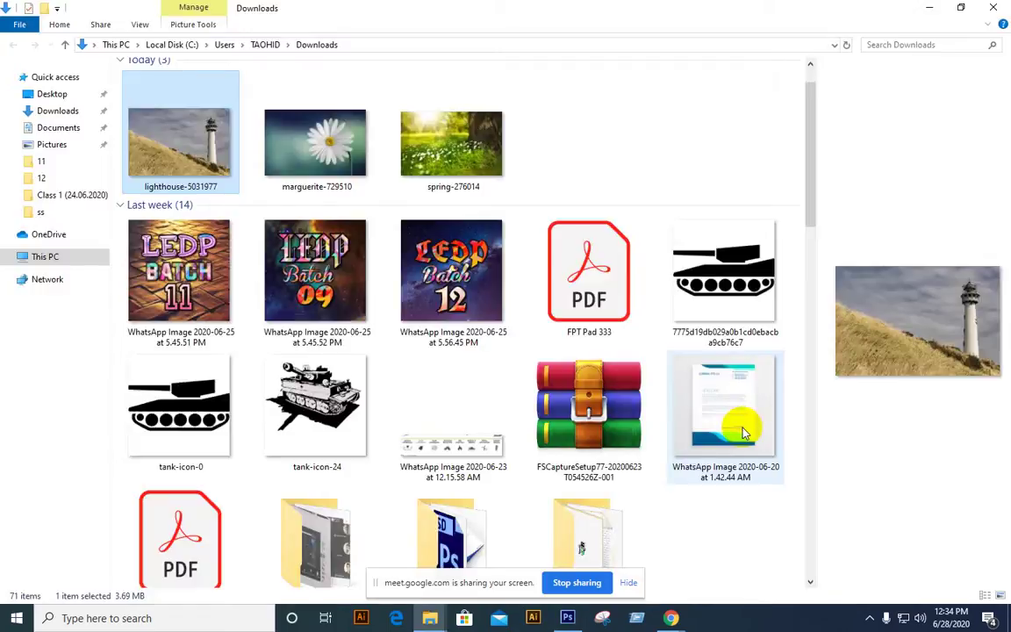
pyautogui.click(931, 12)
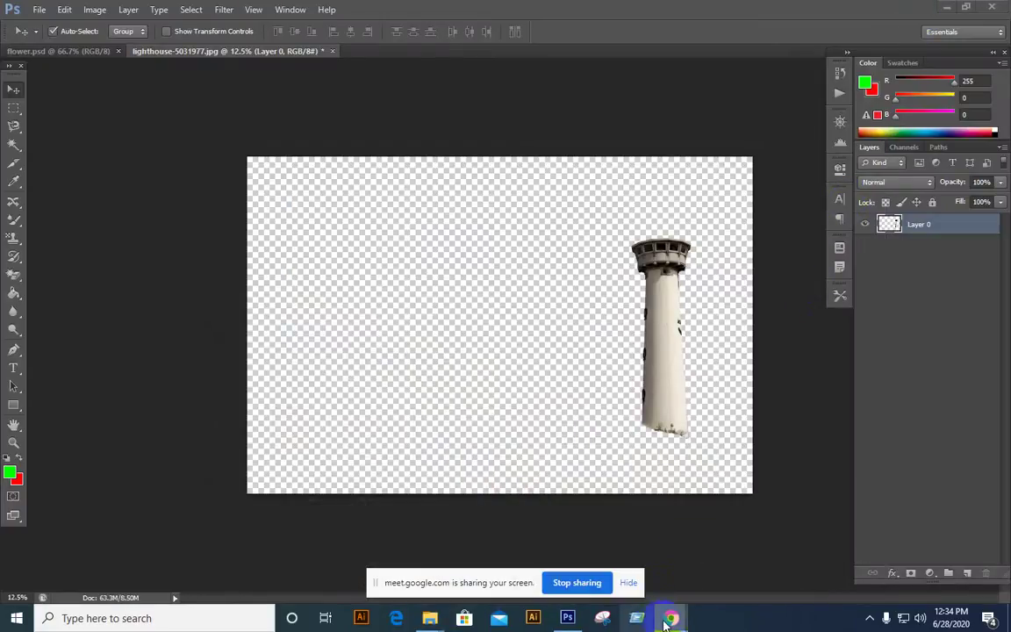
# - Switch to the Google Meet call in Chrome and look through the meeting's participant list
pyautogui.moveTo(672, 619)
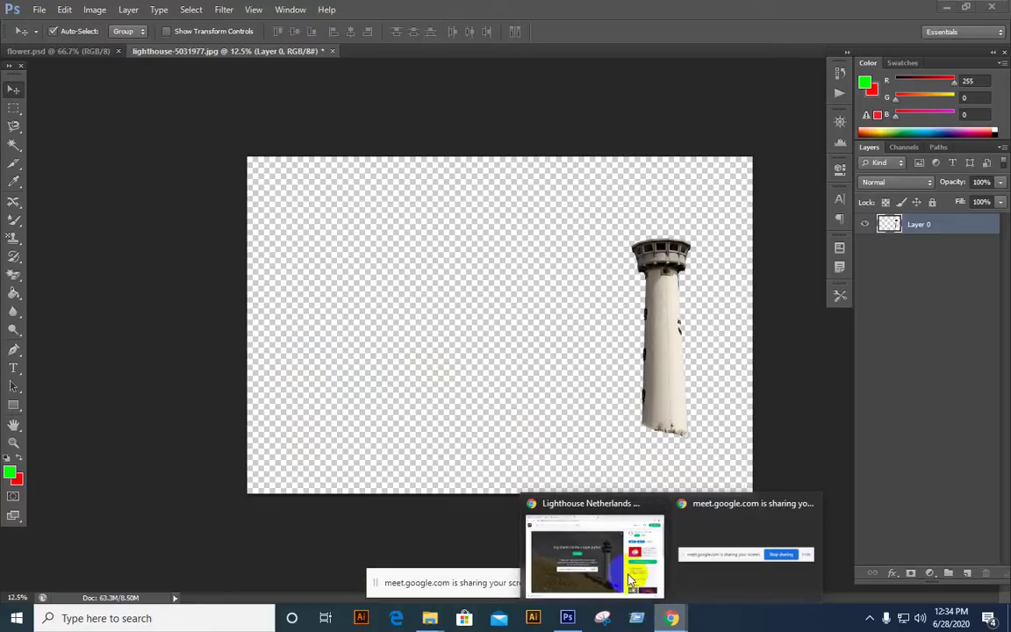
pyautogui.click(588, 551)
pyautogui.click(227, 18)
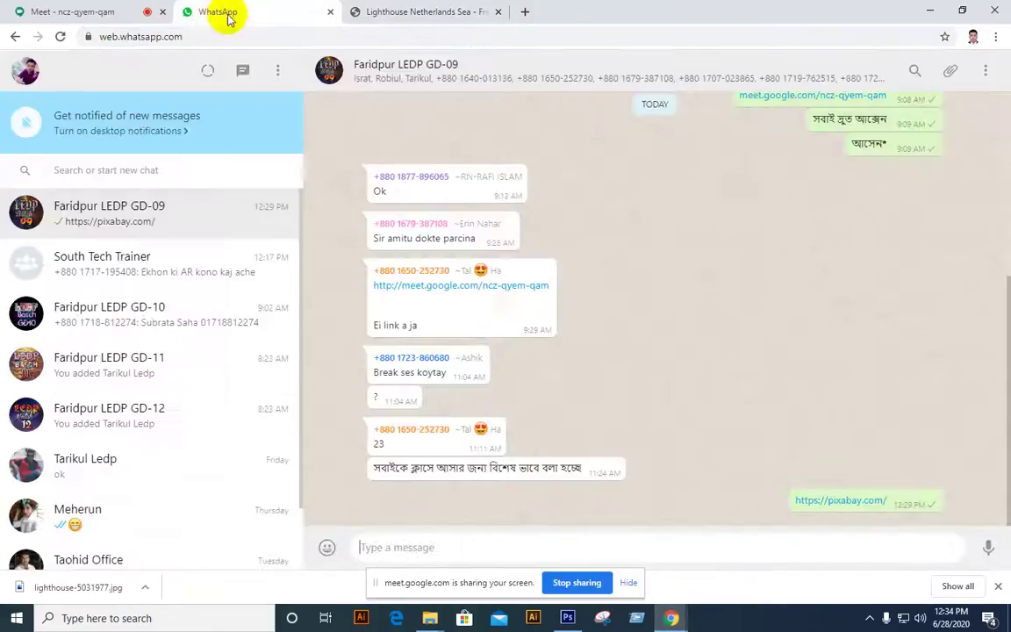
pyautogui.click(88, 11)
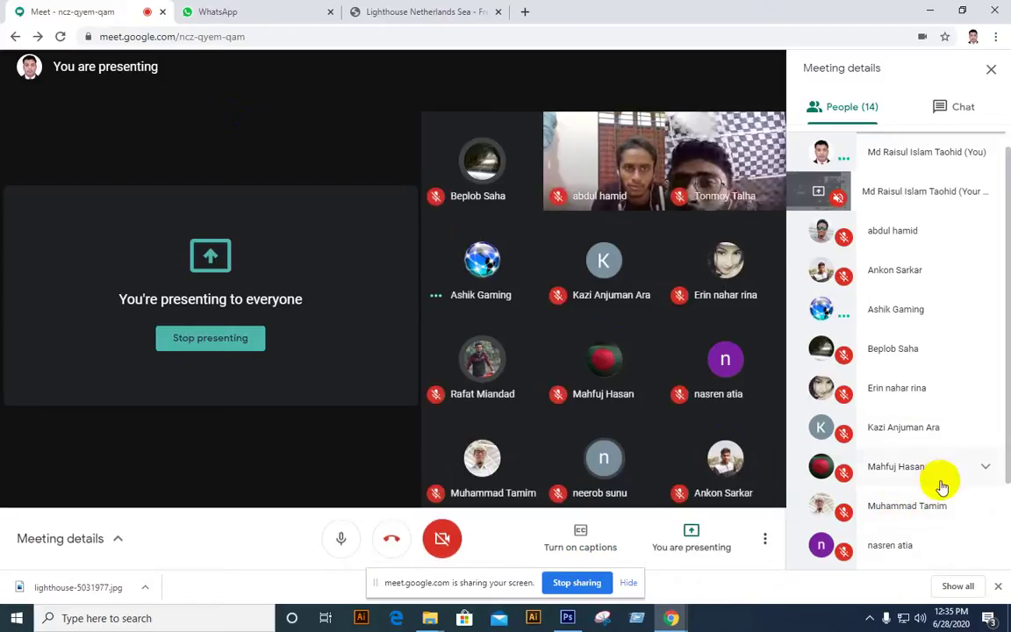
pyautogui.scroll(-3, 898, 515)
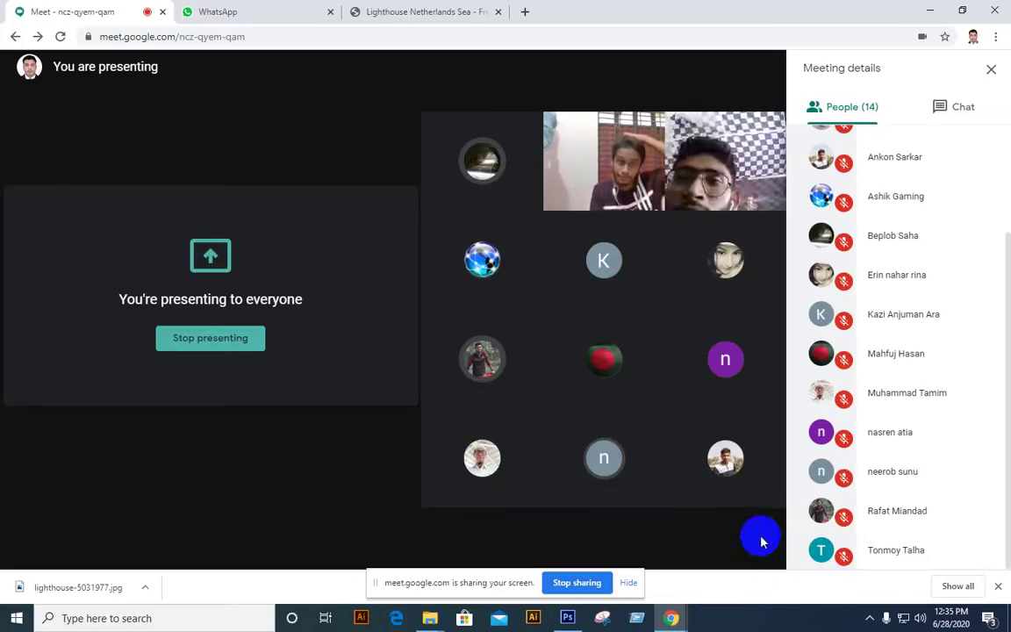
pyautogui.moveTo(727, 551)
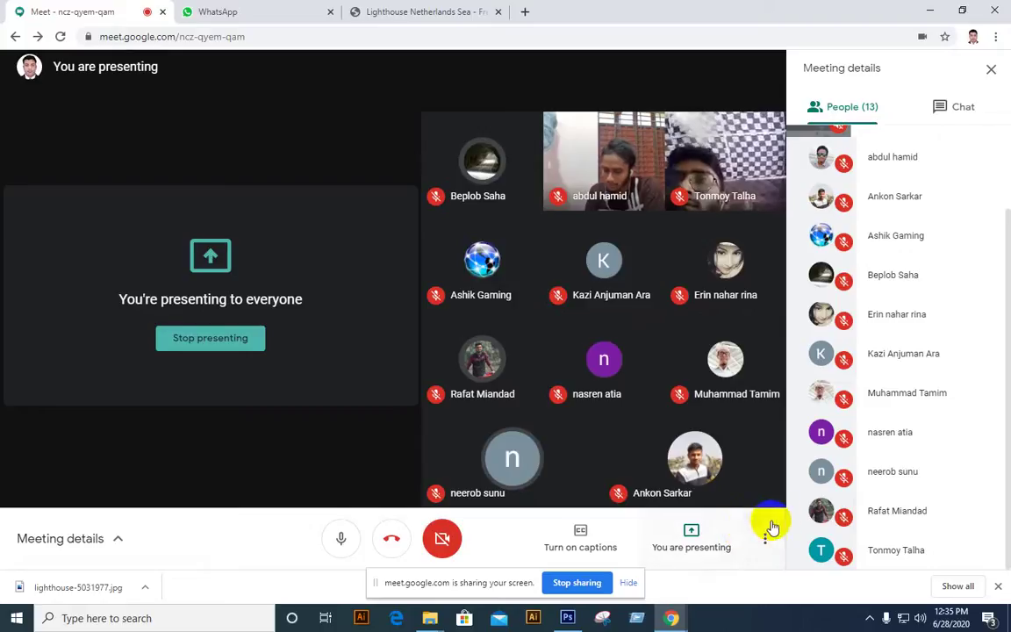
pyautogui.moveTo(685, 498)
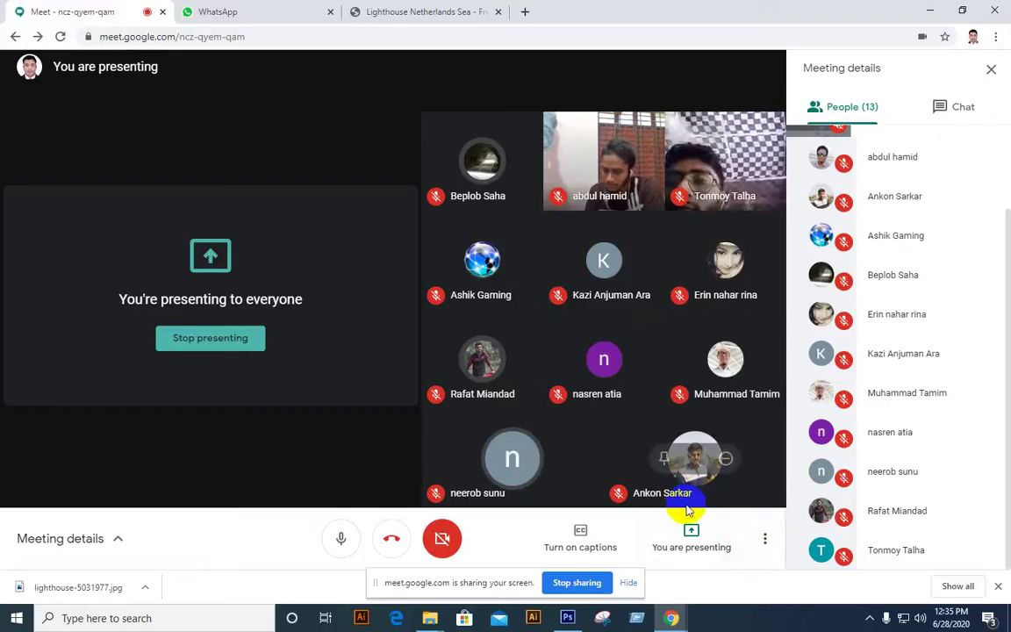